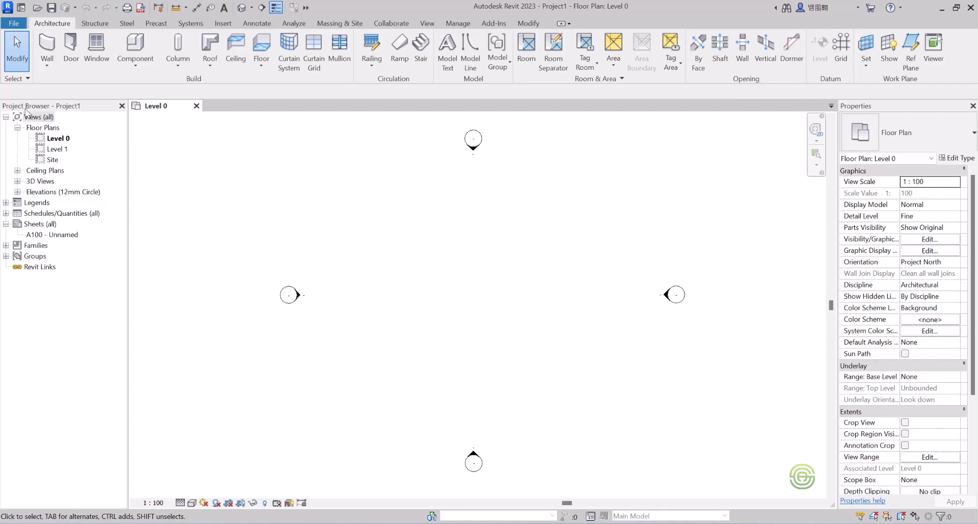
Open the {3D} view listed among the project's 3D views and close it again.
click(18, 181)
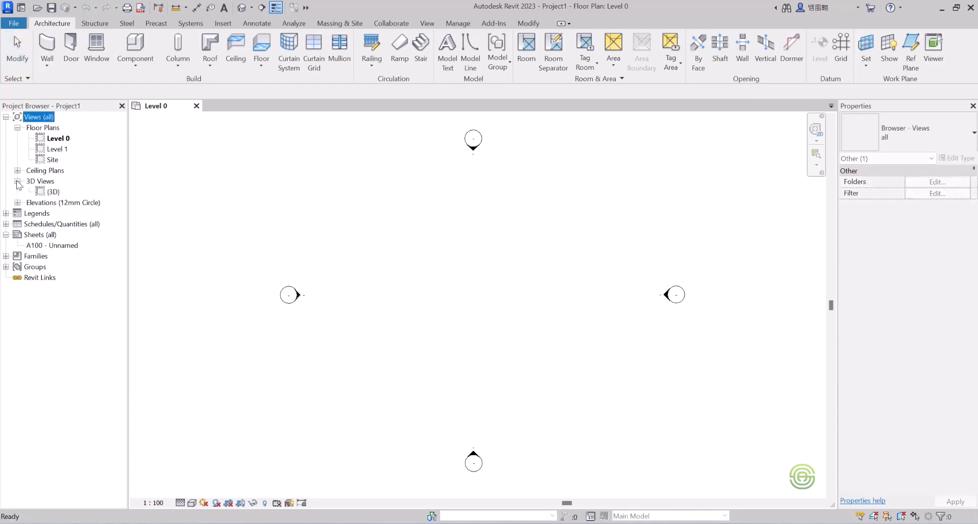
click(54, 192)
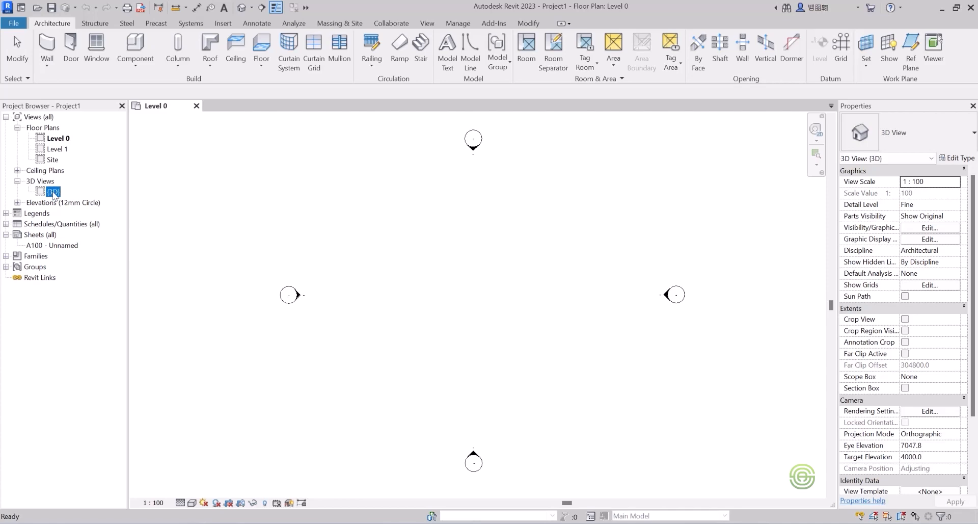
double_click(53, 192)
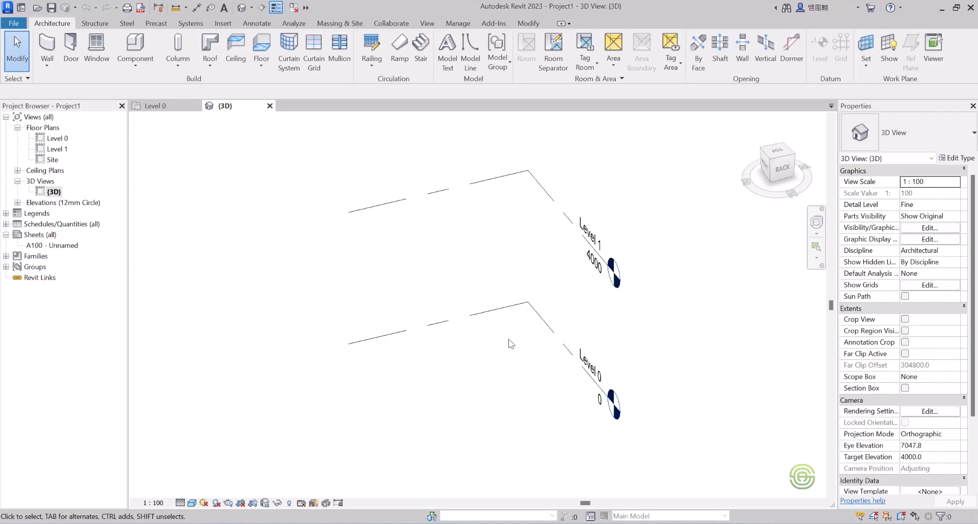
click(270, 106)
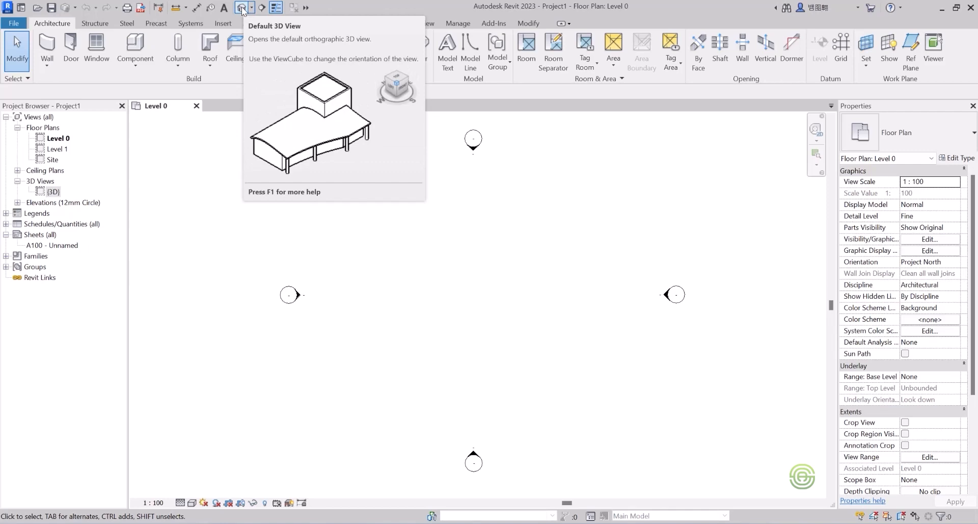
Open the default 3D view of the project alongside the Level 0 floor plan.
click(241, 8)
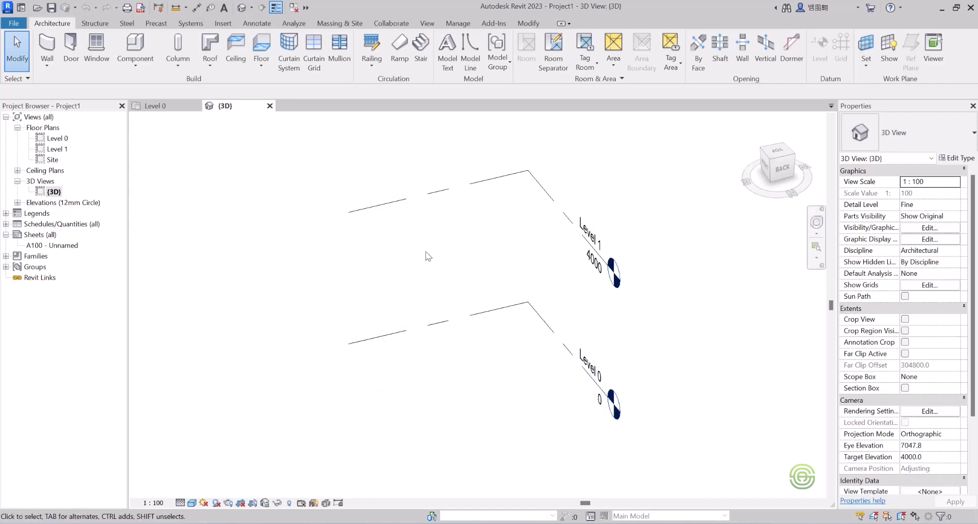
click(270, 105)
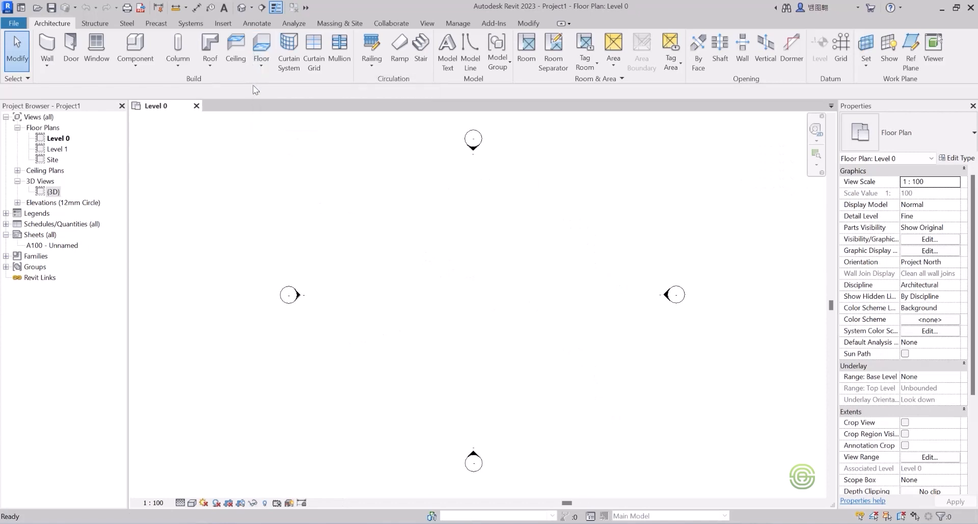
click(426, 23)
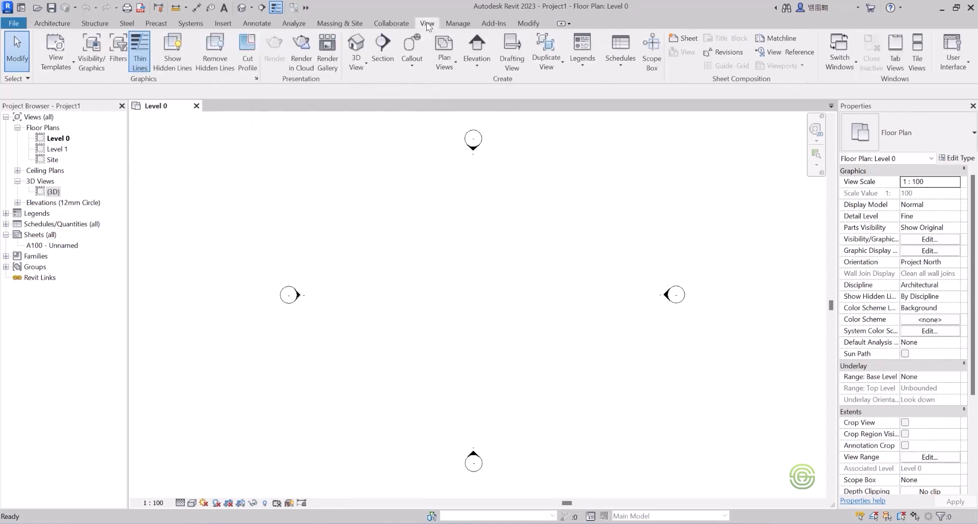
click(355, 46)
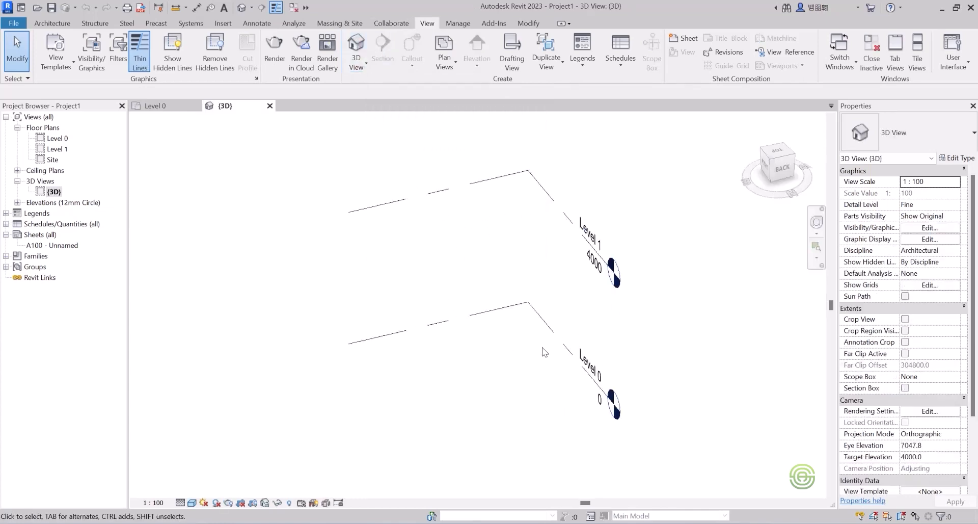
click(270, 105)
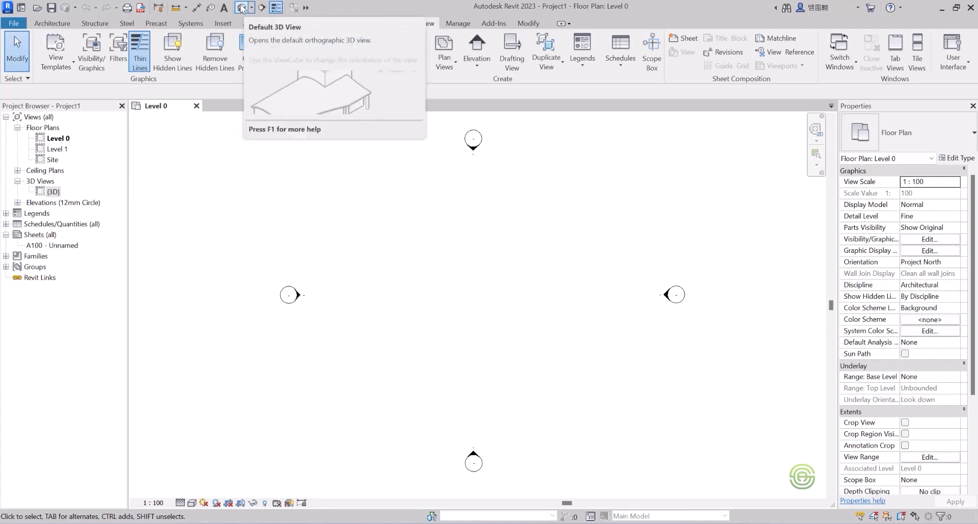
click(241, 8)
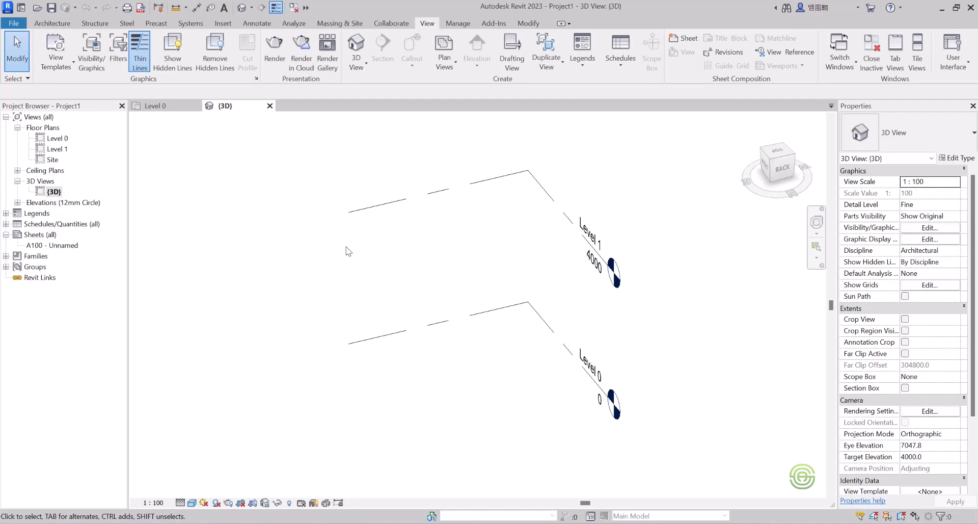
Examine the Level 0 and Level 1 lines in the 3D view at different zoom levels.
scroll(346, 251, down, 5)
scroll(342, 253, down, 3)
scroll(343, 253, down, 3)
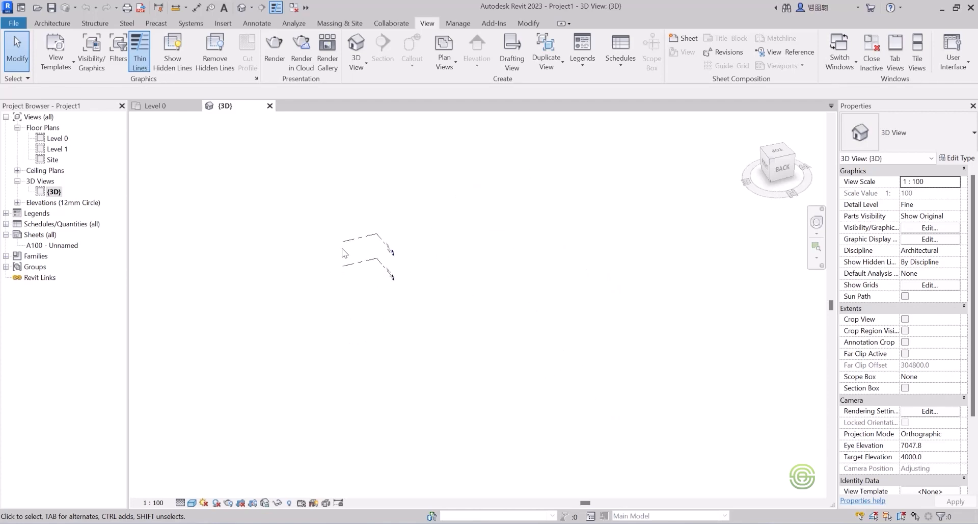
scroll(343, 251, up, 8)
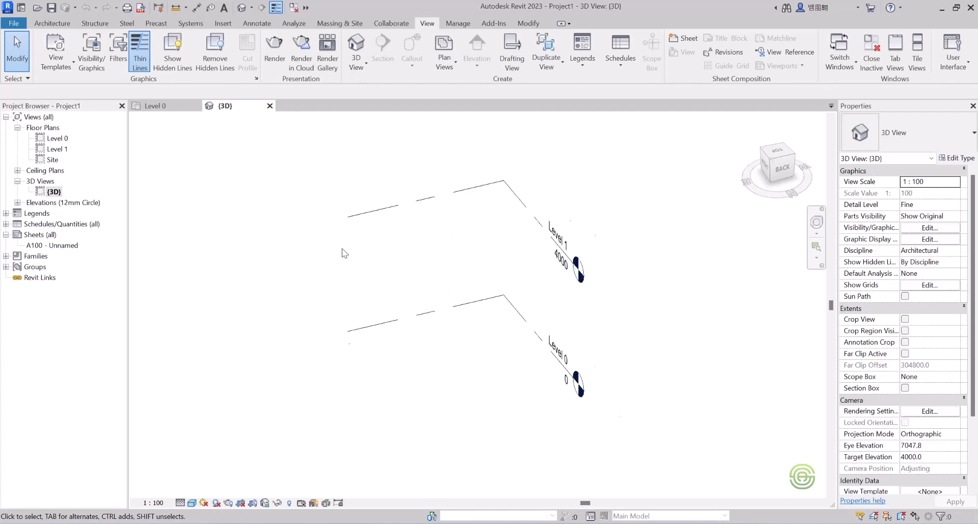
scroll(342, 248, up, 2)
scroll(342, 248, down, 5)
scroll(342, 248, up, 5)
scroll(342, 248, down, 5)
scroll(343, 253, down, 3)
scroll(342, 253, up, 3)
scroll(343, 253, down, 5)
scroll(342, 251, up, 3)
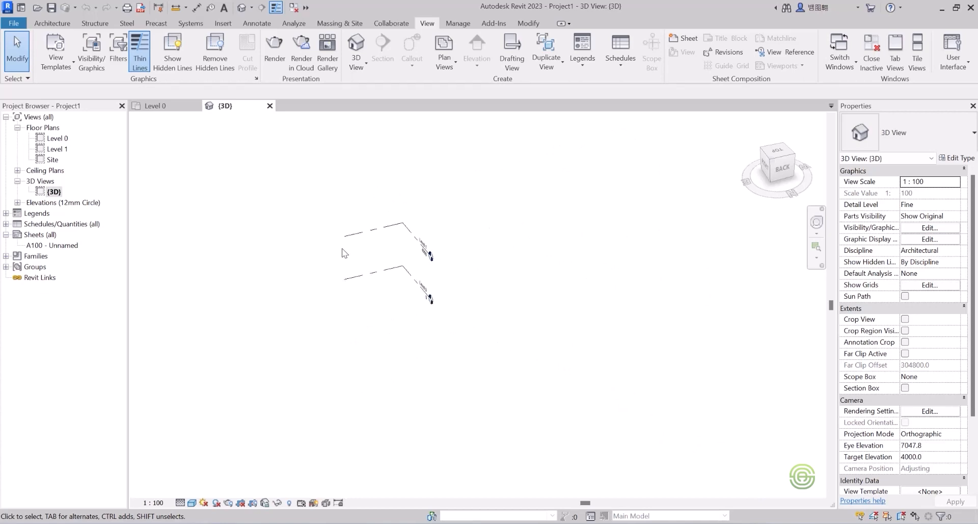
scroll(343, 253, up, 2)
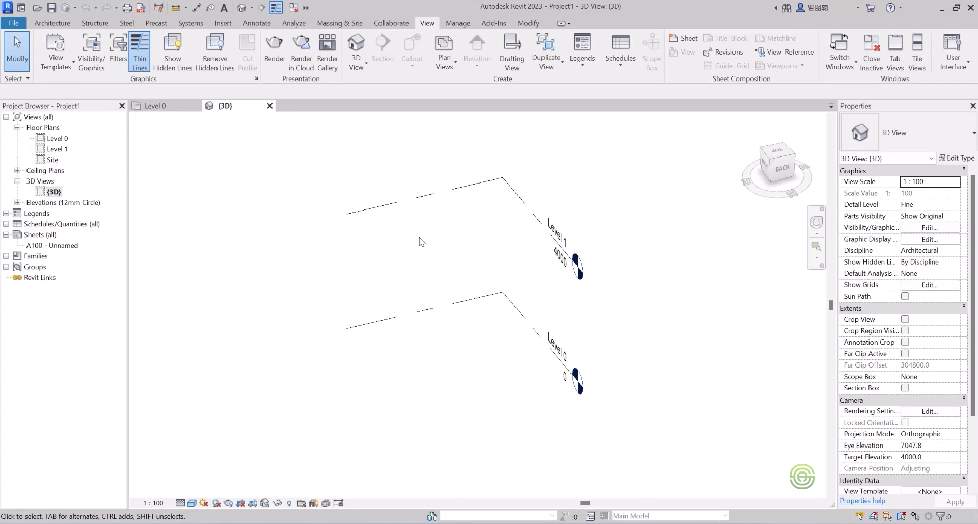
Examine the two levels in 3D from different positions and viewing angles.
mouse_move(420, 242)
middle_down()
mouse_move(397, 227)
mouse_move(391, 317)
mouse_move(465, 198)
mouse_move(413, 341)
mouse_move(415, 211)
mouse_move(415, 339)
mouse_move(362, 242)
mouse_move(562, 235)
mouse_move(428, 341)
mouse_move(367, 221)
mouse_move(513, 275)
mouse_move(410, 237)
mouse_move(407, 275)
mouse_move(411, 244)
mouse_move(474, 221)
mouse_move(323, 308)
mouse_move(459, 231)
mouse_move(376, 312)
mouse_move(404, 210)
mouse_move(431, 237)
middle_up()
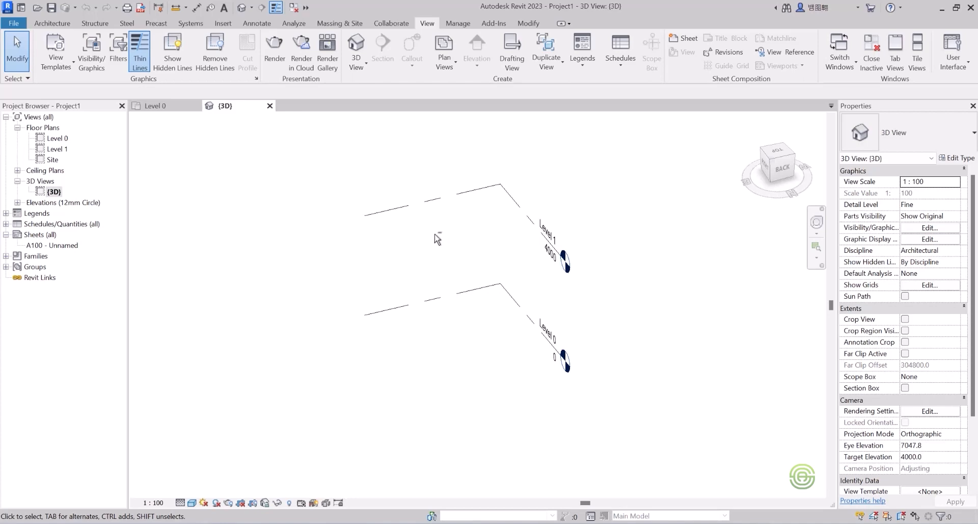
shift+middle_drag(438, 239, 474, 227)
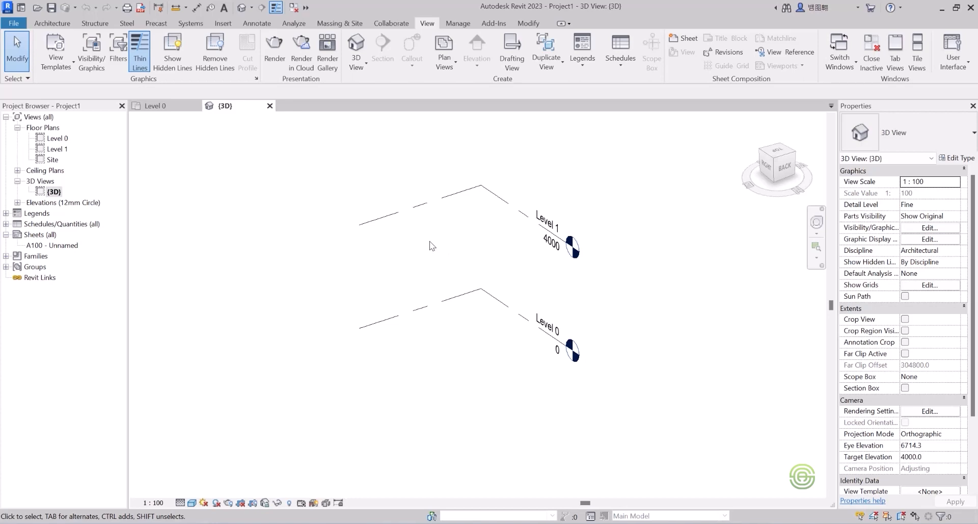
shift+middle_drag(434, 248, 436, 226)
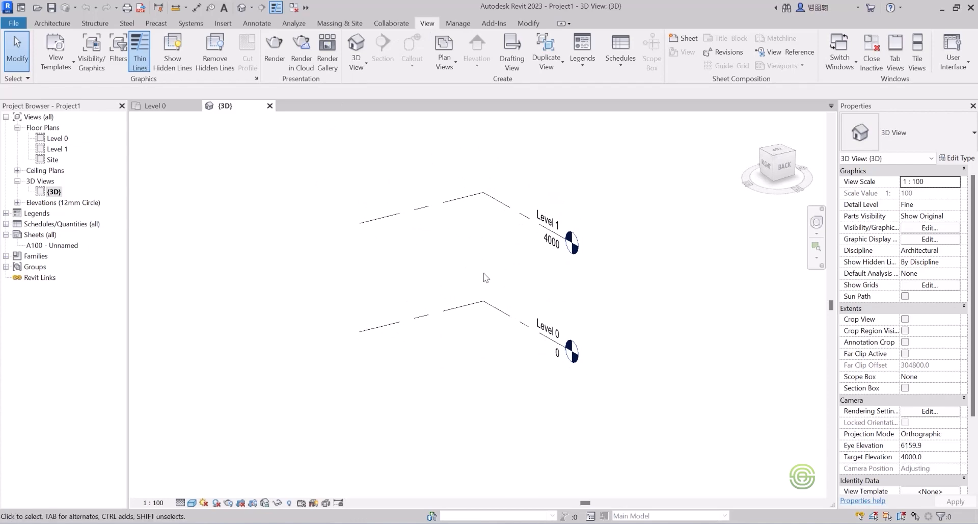
scroll(482, 278, up, 1)
scroll(446, 305, down, 1)
mouse_move(461, 285)
middle_down()
mouse_move(467, 290)
mouse_move(467, 275)
mouse_move(450, 284)
mouse_move(454, 273)
middle_up()
key(alt)
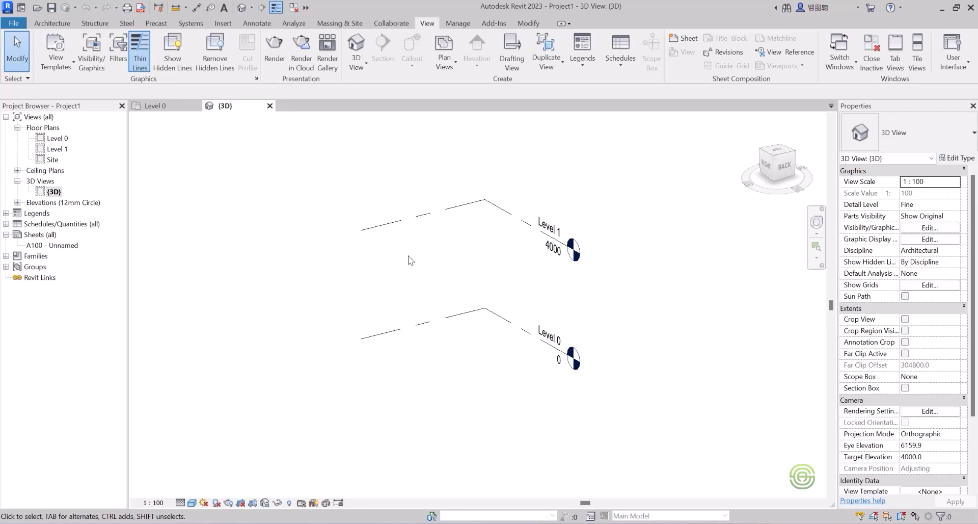
Create an in-place model in the Generic Models category and keep the suggested name.
click(53, 24)
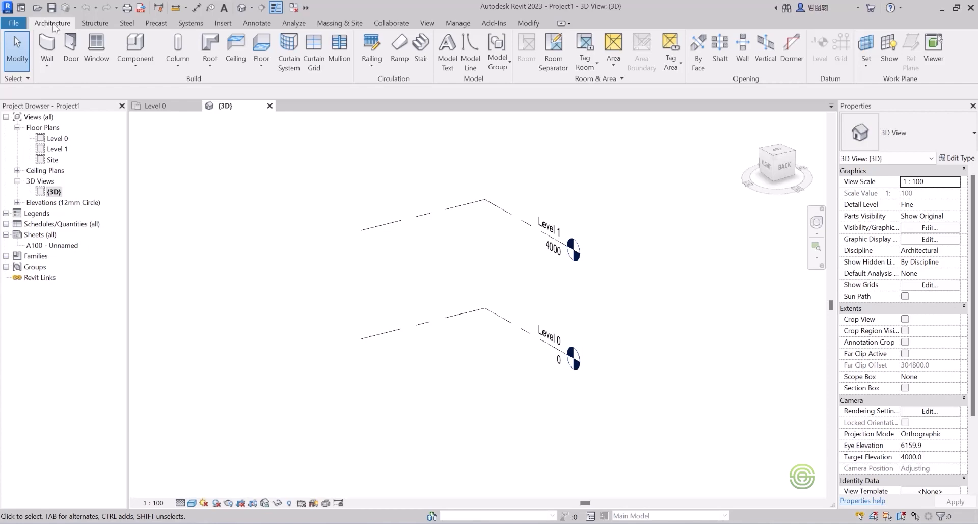
click(133, 60)
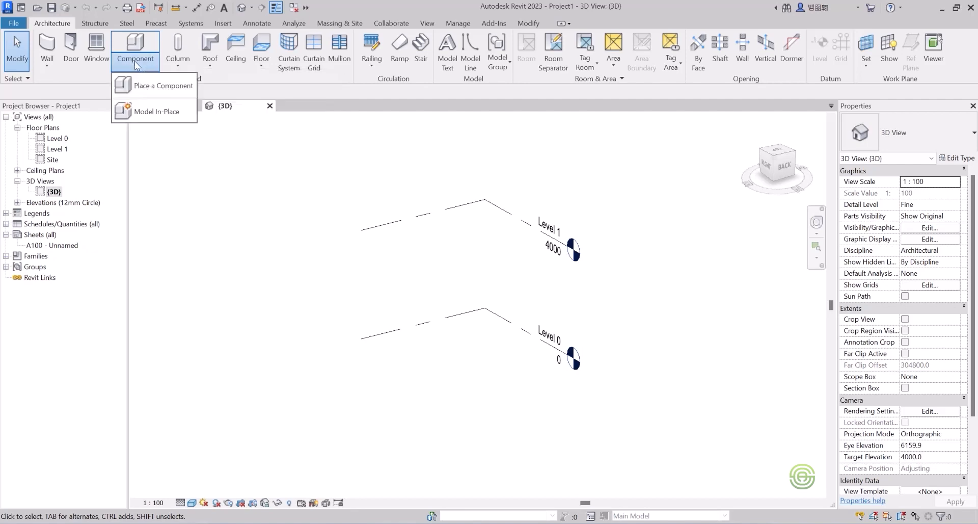
click(151, 112)
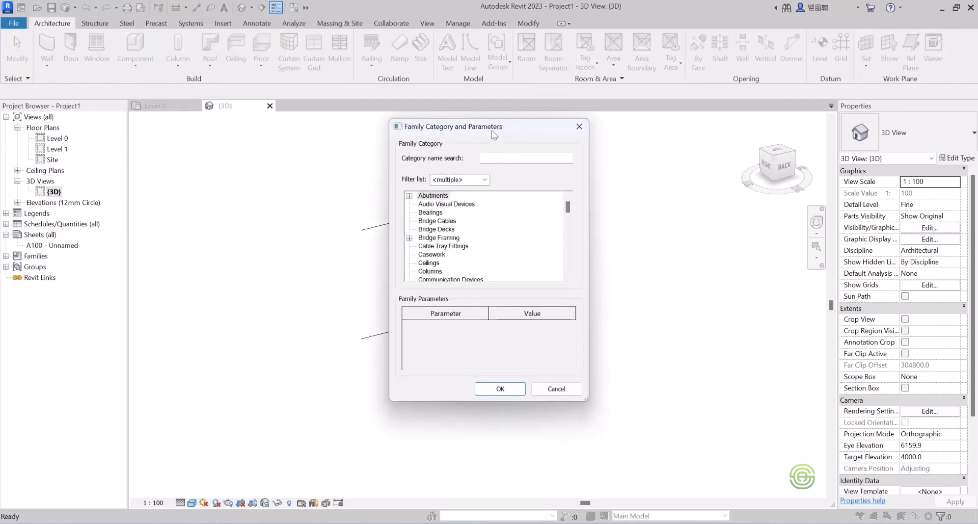
drag(569, 205, 570, 232)
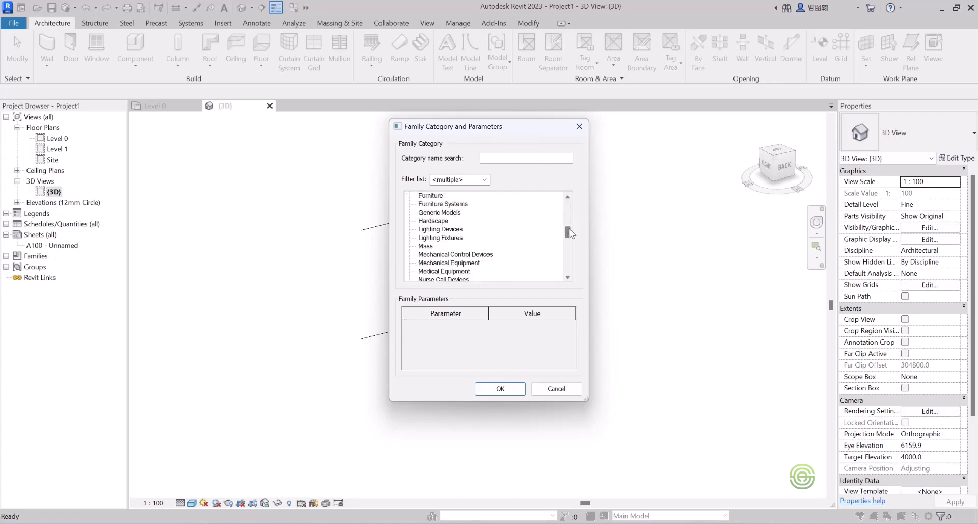
click(443, 213)
click(501, 389)
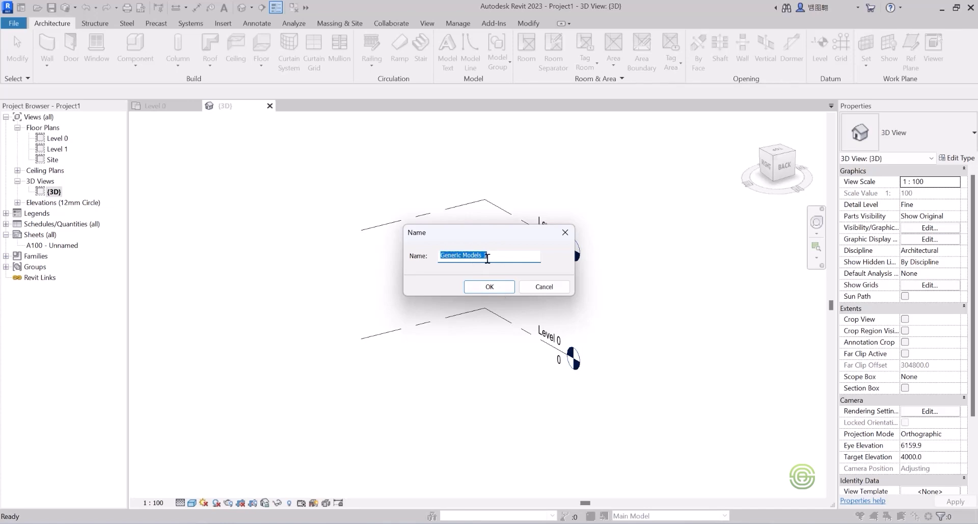
click(489, 287)
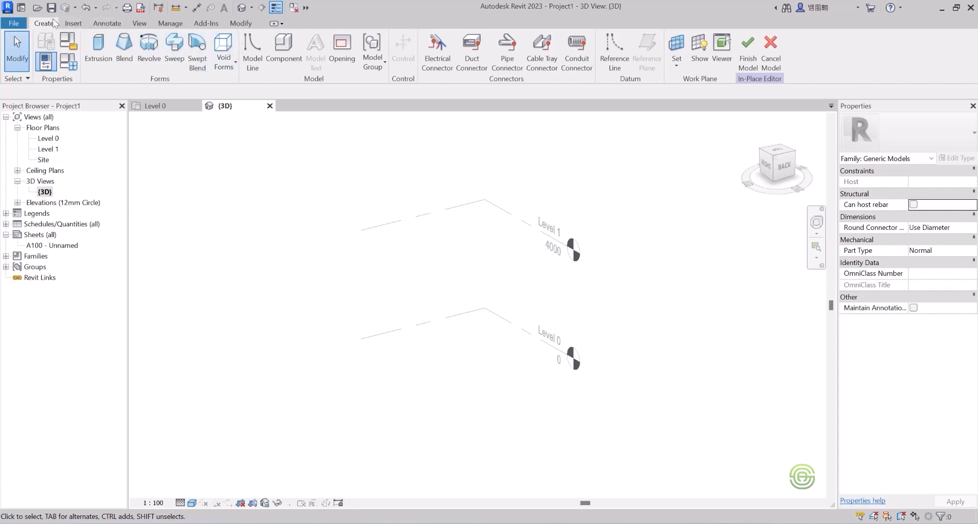
click(76, 23)
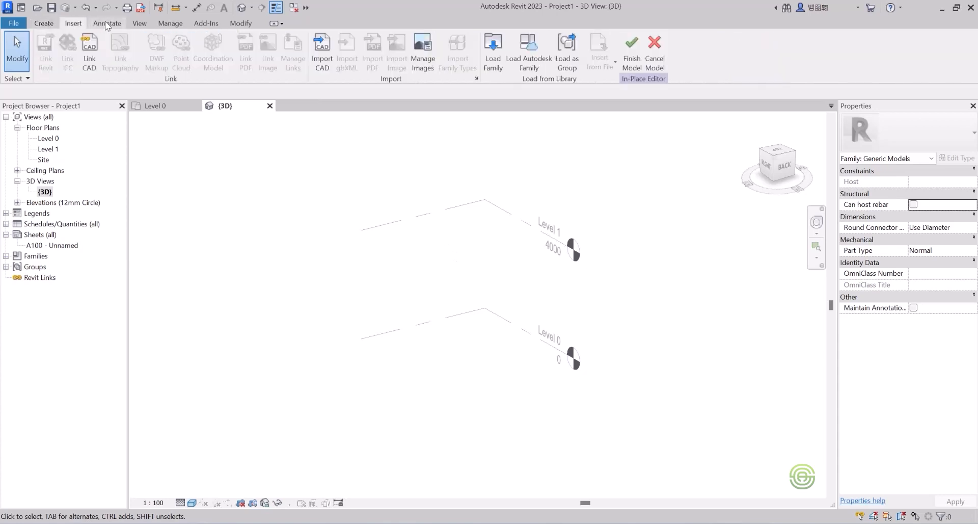
click(107, 24)
click(142, 23)
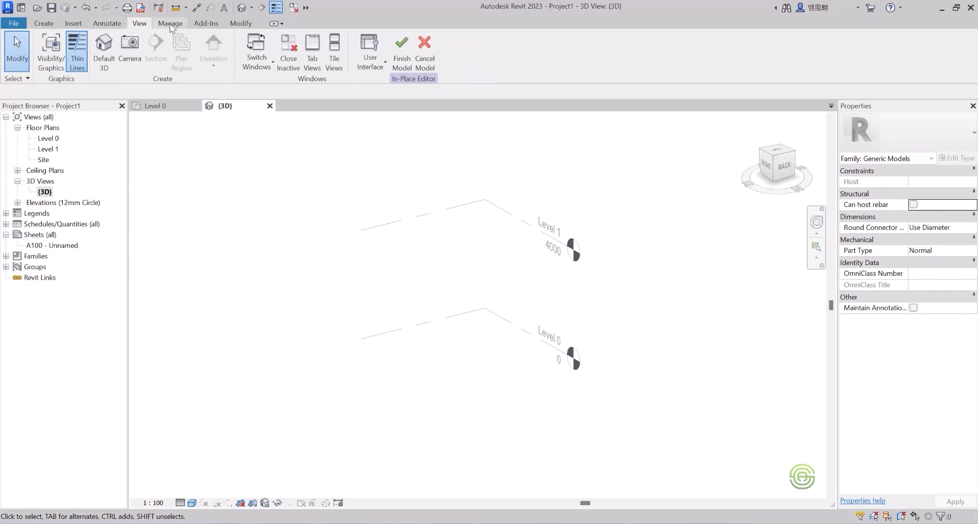
click(169, 24)
click(205, 23)
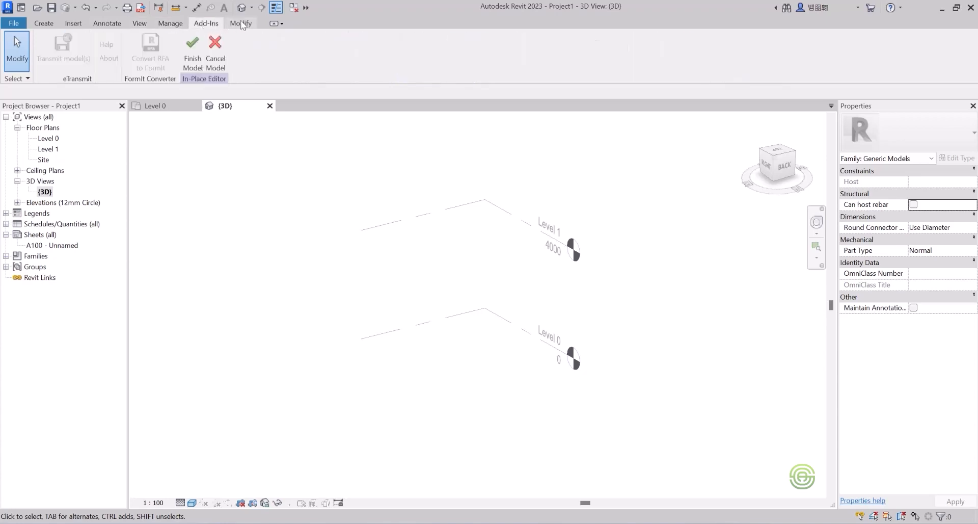
click(241, 23)
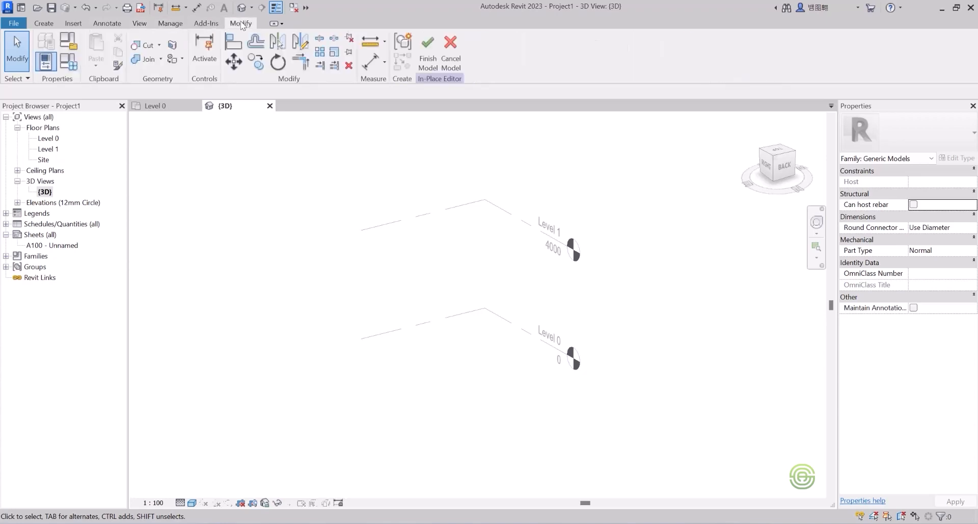
click(41, 24)
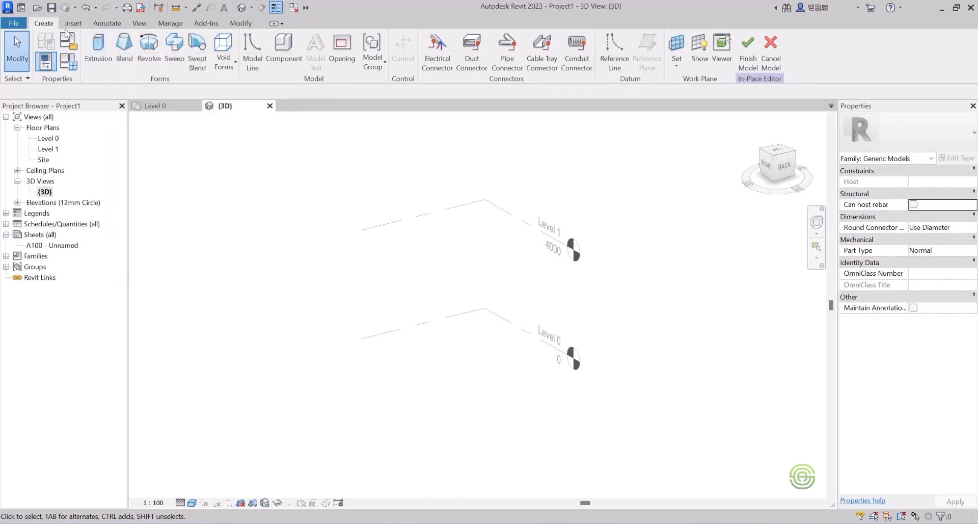
Start an extrusion and sketch a rectangular profile of about 6800 by 6600 mm on Level 0.
click(97, 46)
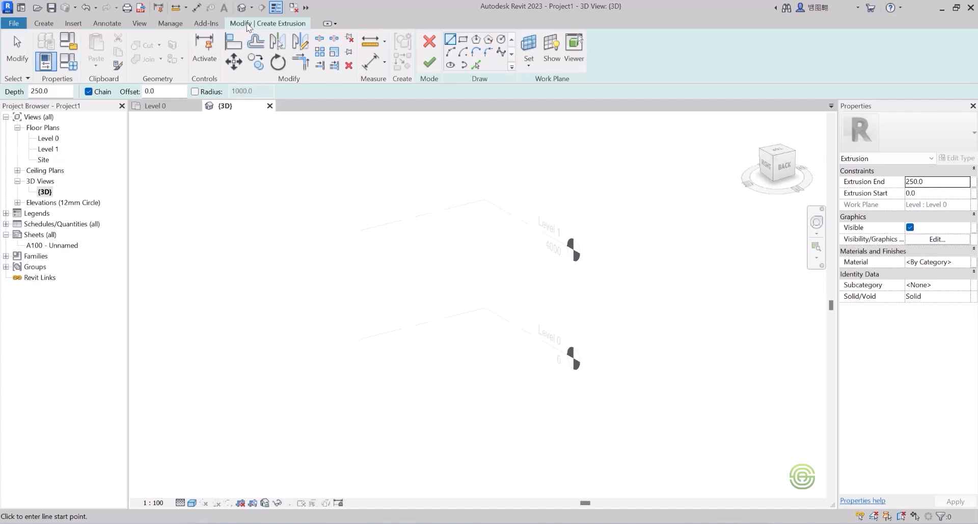
click(44, 23)
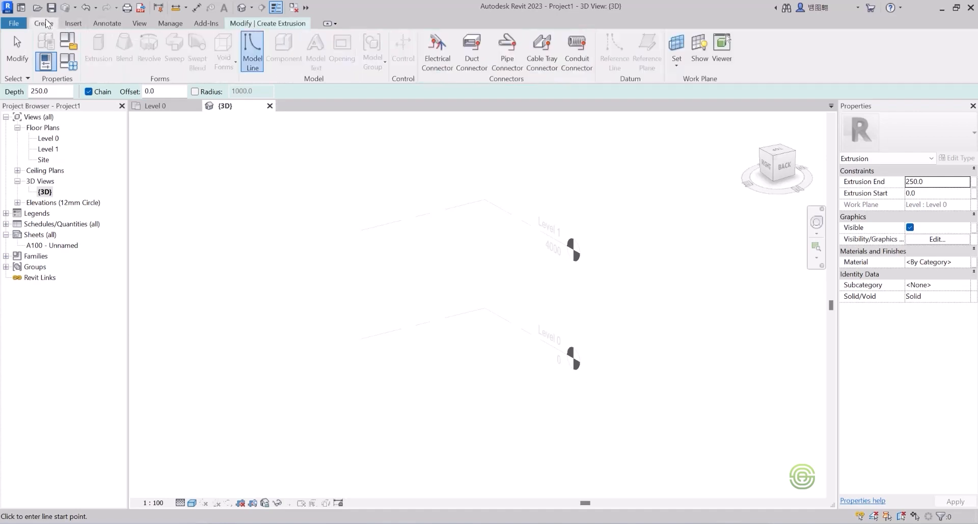
click(253, 24)
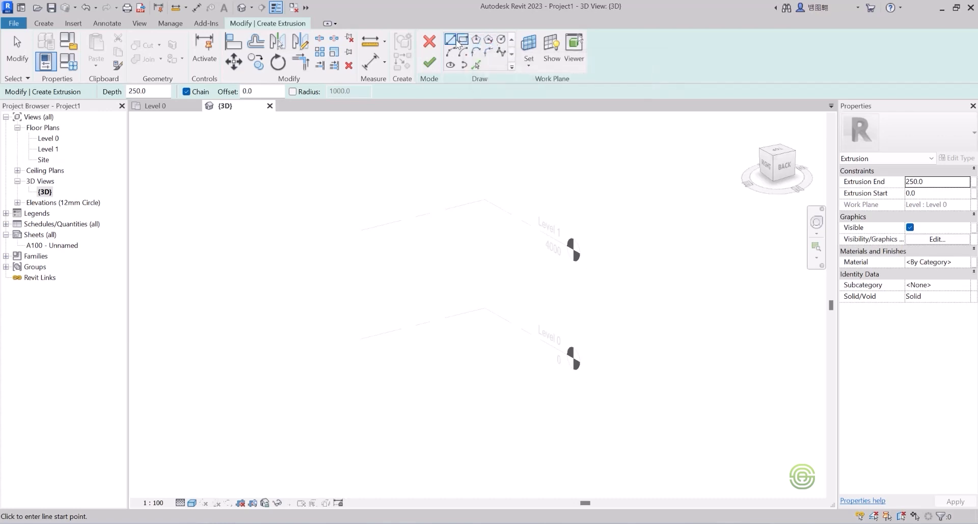
click(464, 41)
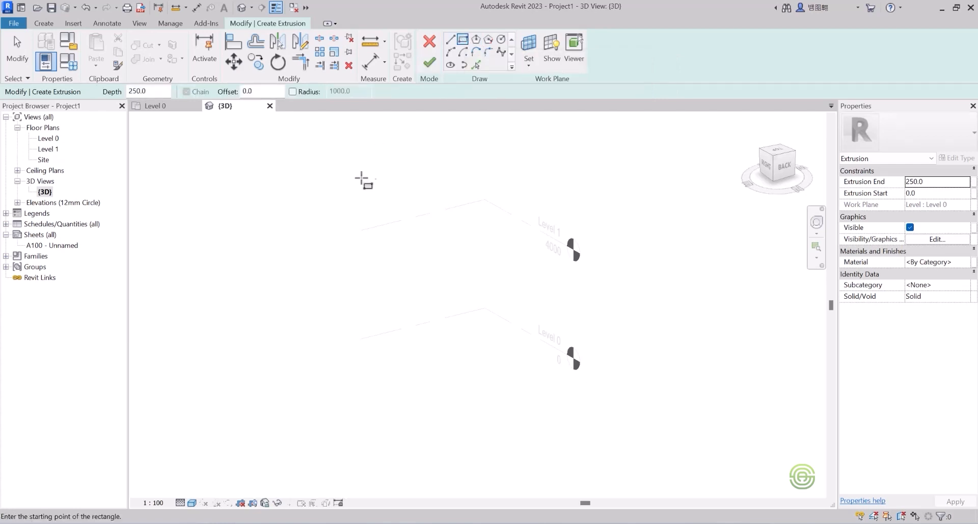
scroll(377, 256, down, 2)
scroll(433, 332, up, 1)
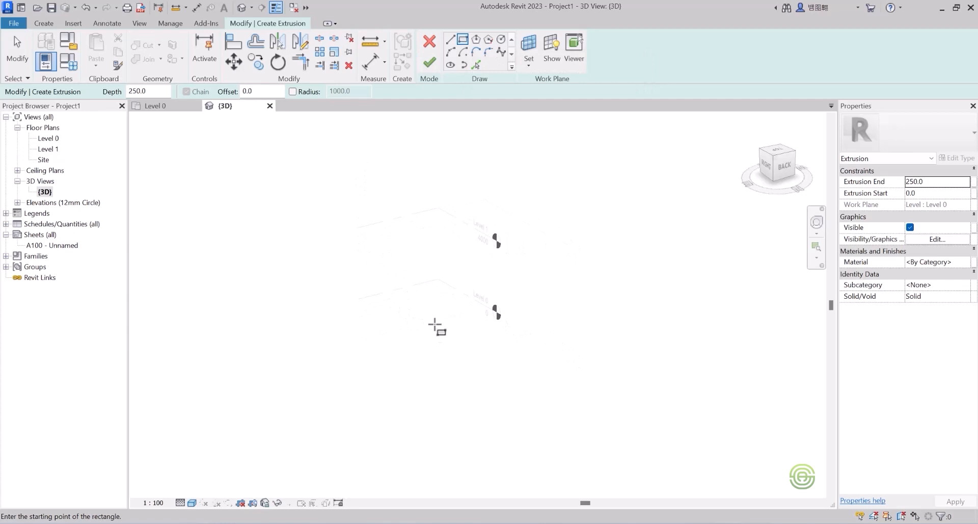
shift+middle_drag(429, 312, 456, 358)
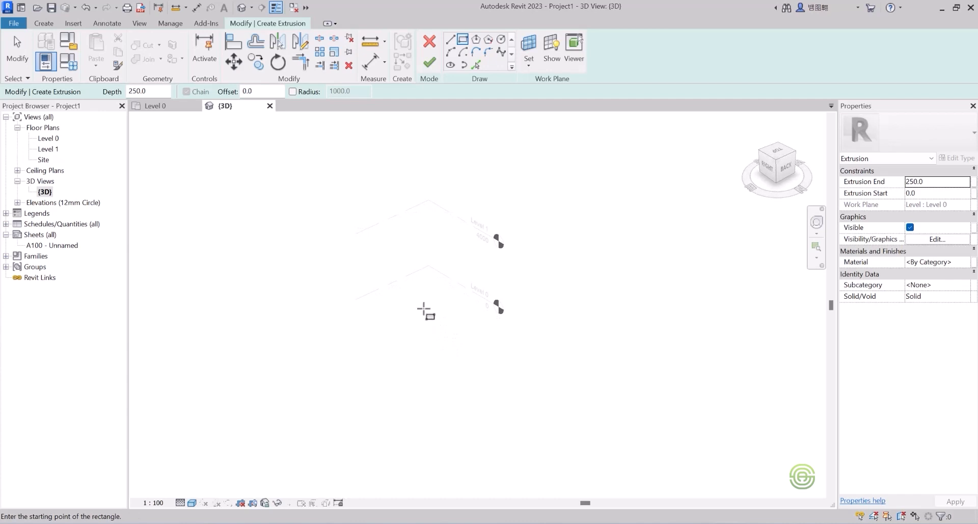
click(426, 284)
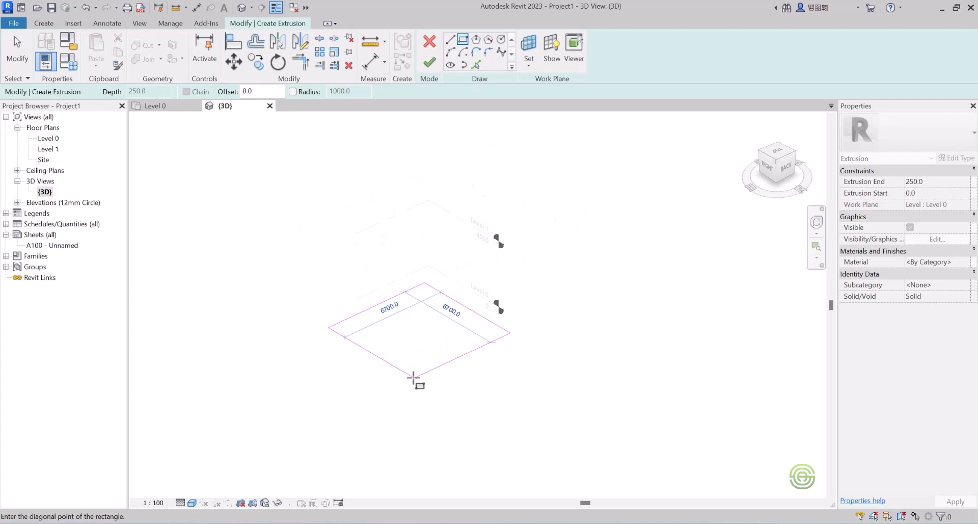
click(412, 377)
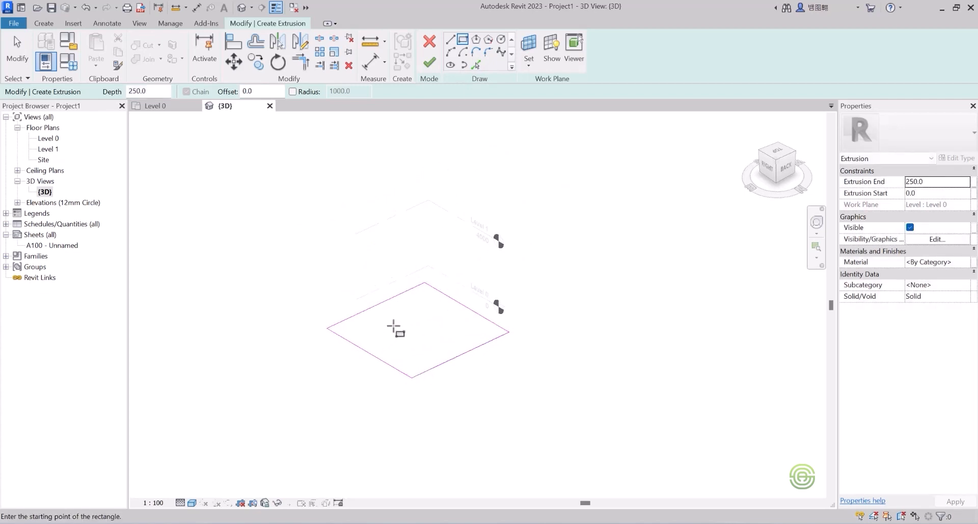
Delete all four lines of the rectangular sketch.
key(Escape)
key(Escape)
click(355, 346)
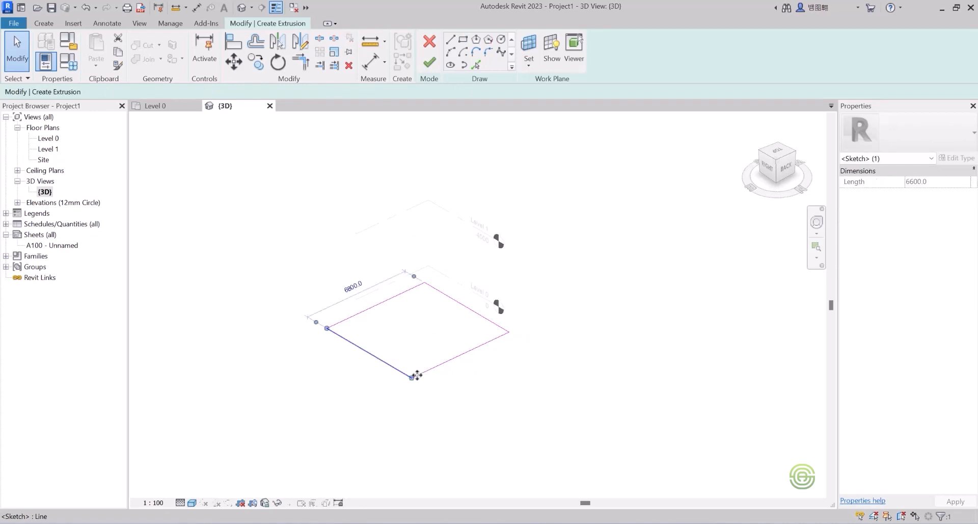
drag(463, 395, 338, 320)
ctrl+drag(498, 371, 436, 317)
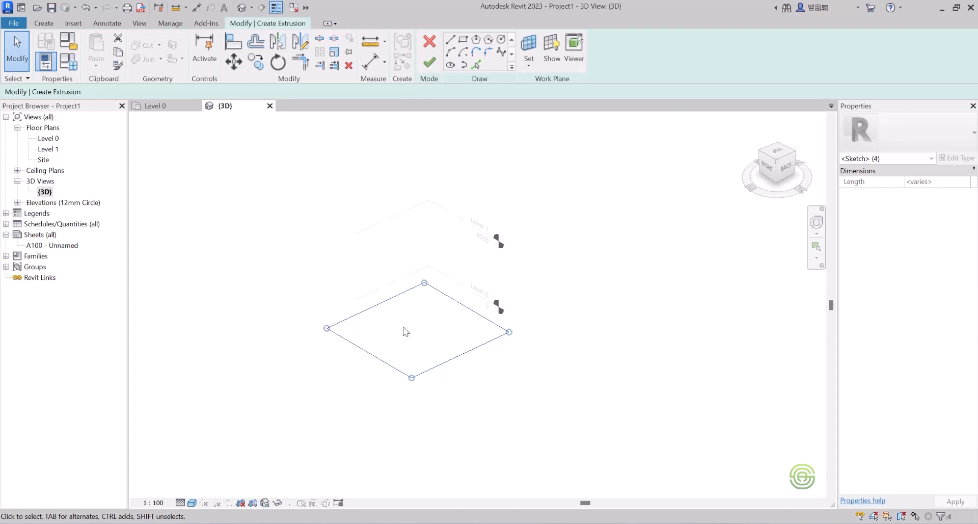
key(Delete)
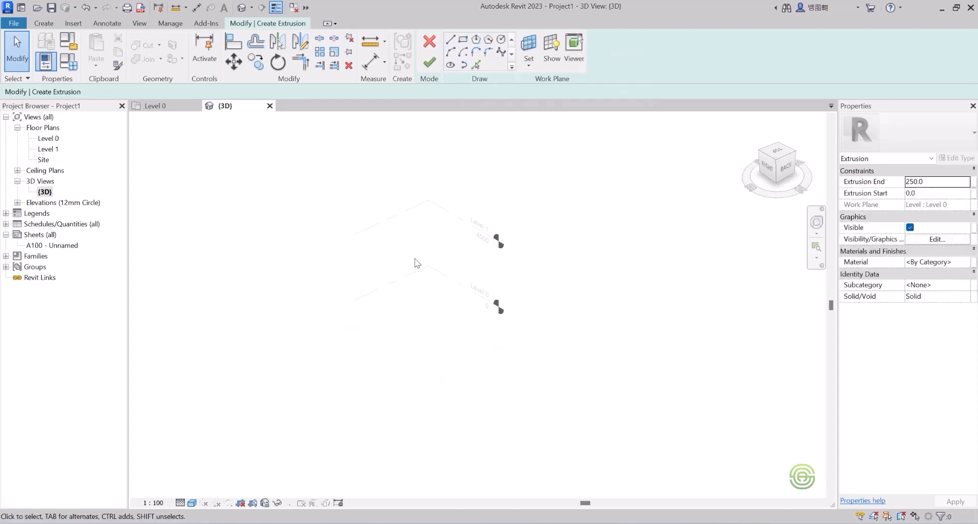
Sketch a 6000 by 6000 mm rectangle on Level 0 and finish it as a 250 mm deep extrusion.
mouse_move(460, 308)
shift+middle_down()
mouse_move(421, 321)
mouse_move(448, 296)
shift+middle_up()
click(462, 41)
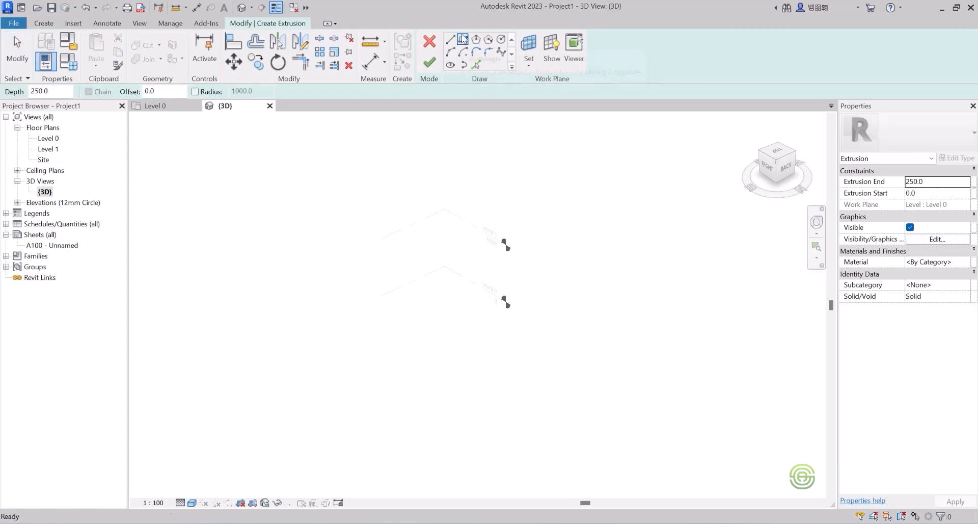
click(442, 286)
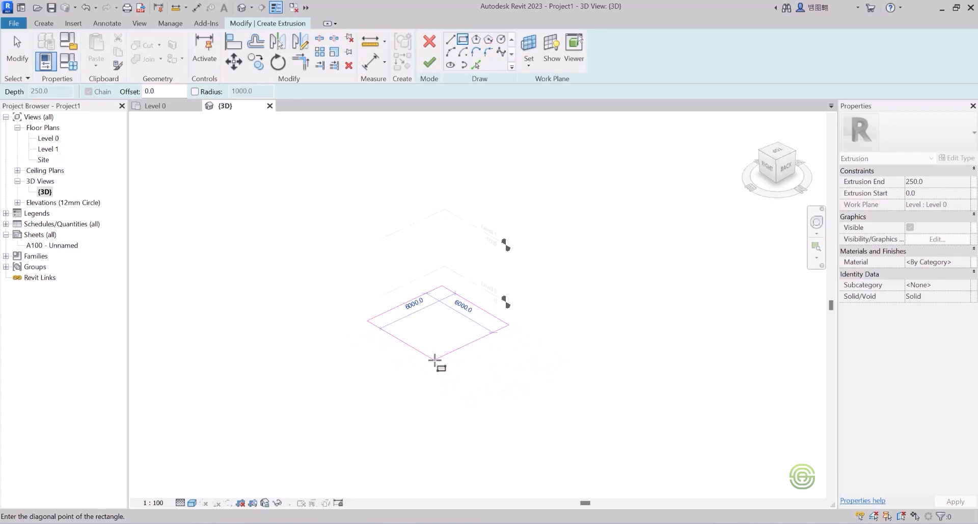
click(435, 360)
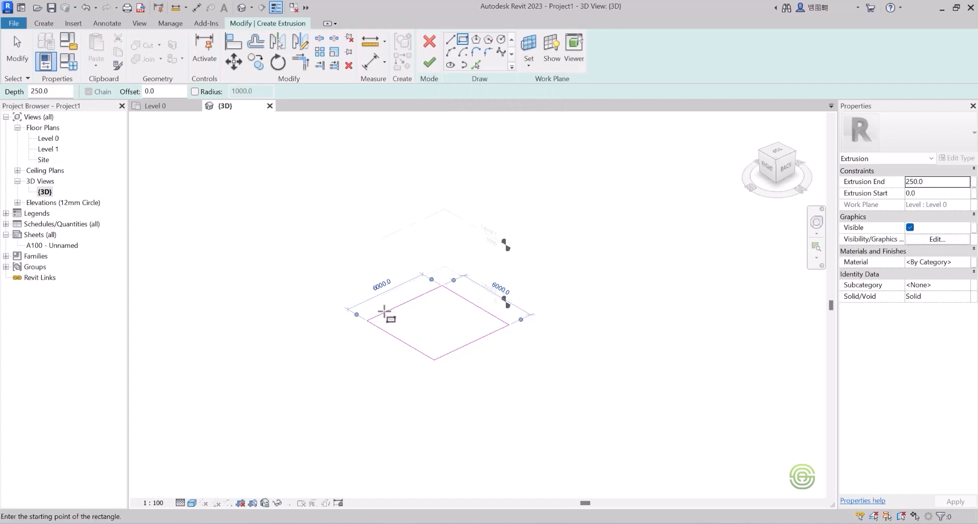
click(429, 63)
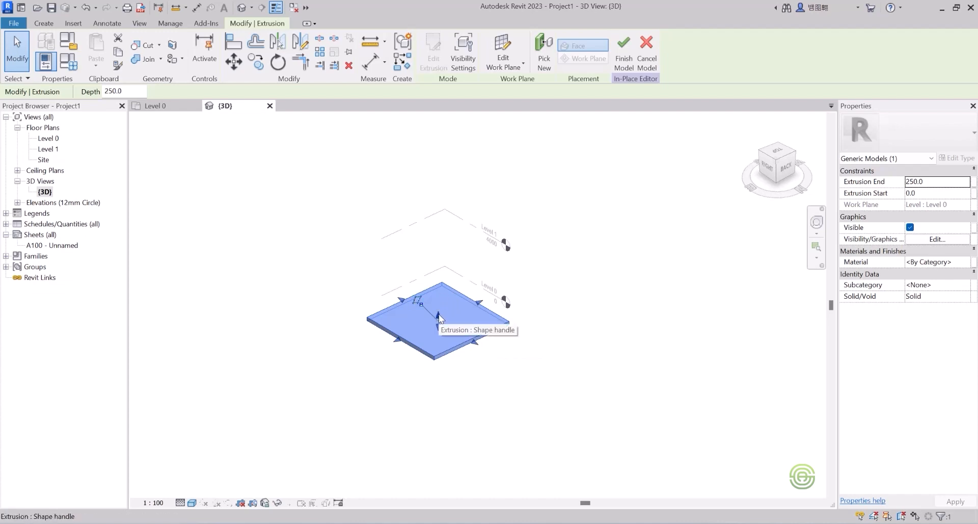
Stretch the extrusion upward to a height of about 6168 mm and pull its Right face outward.
drag(440, 318, 436, 248)
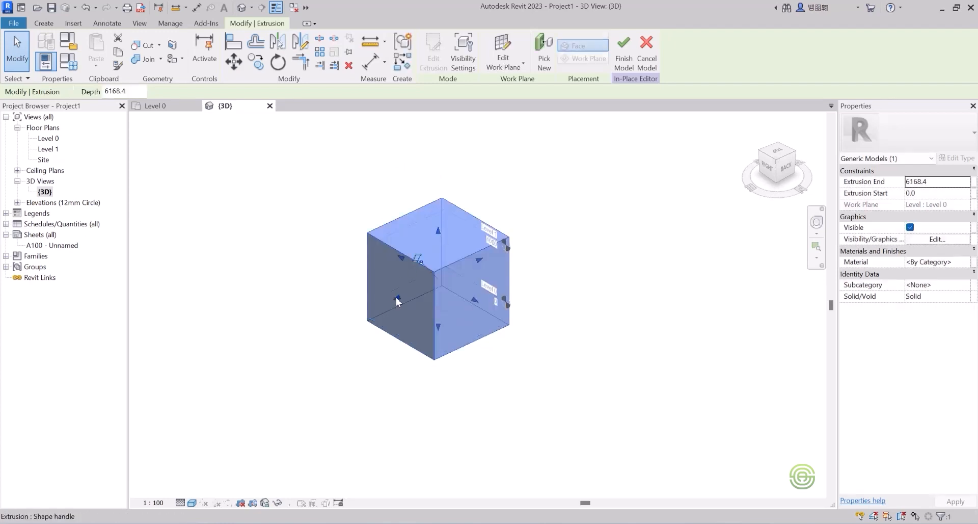
drag(396, 297, 367, 306)
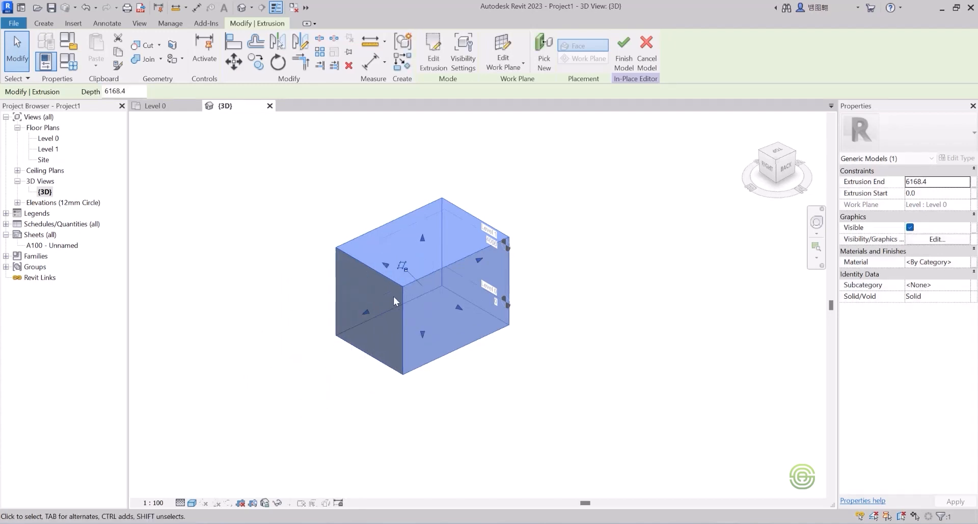
scroll(433, 275, down, 3)
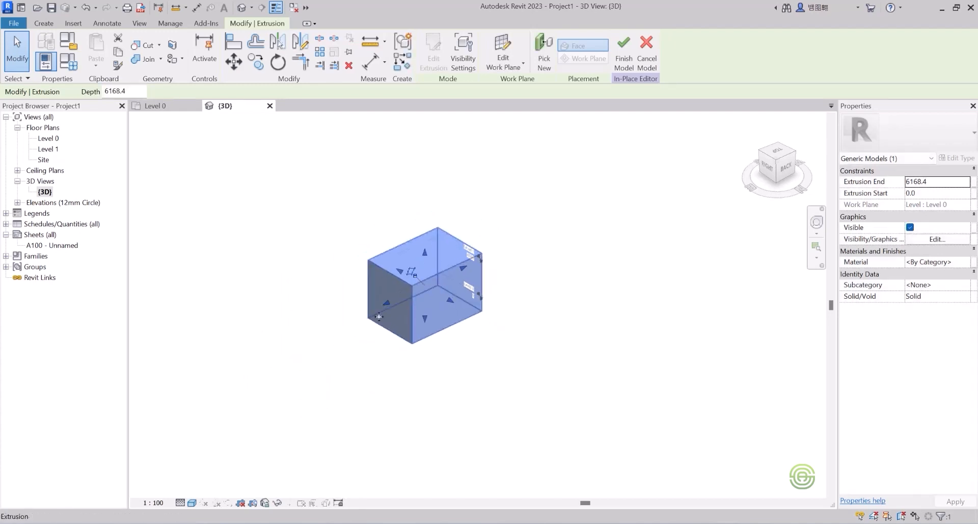
scroll(384, 316, up, 2)
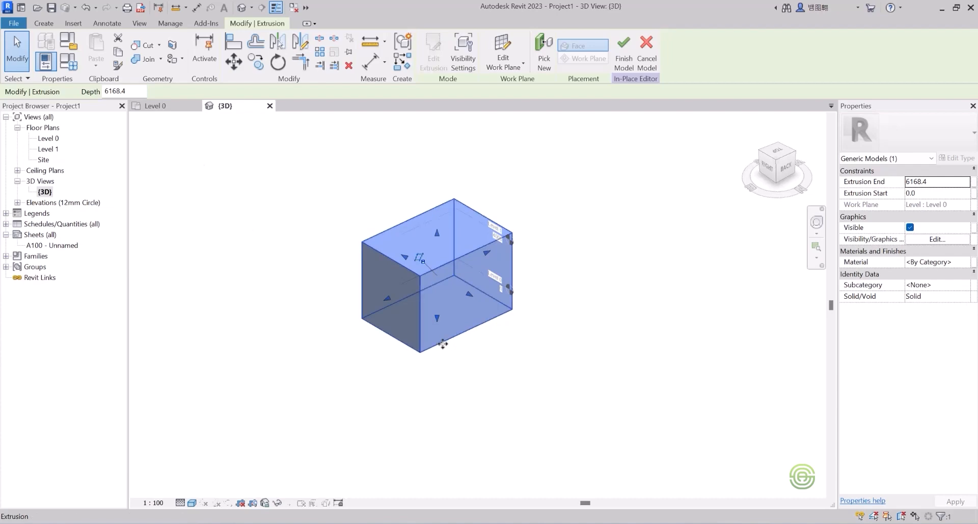
Delete the extruded block from the in-place model.
click(449, 372)
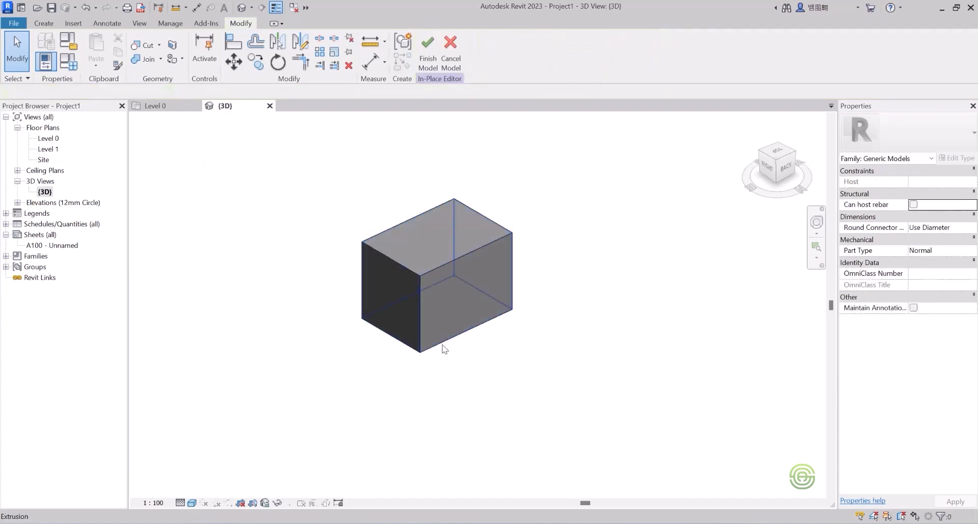
click(442, 346)
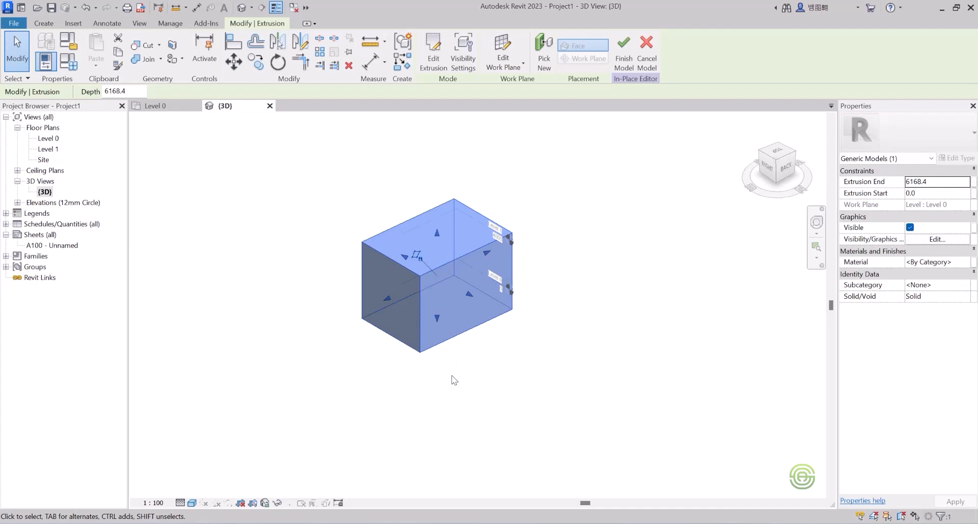
key(Delete)
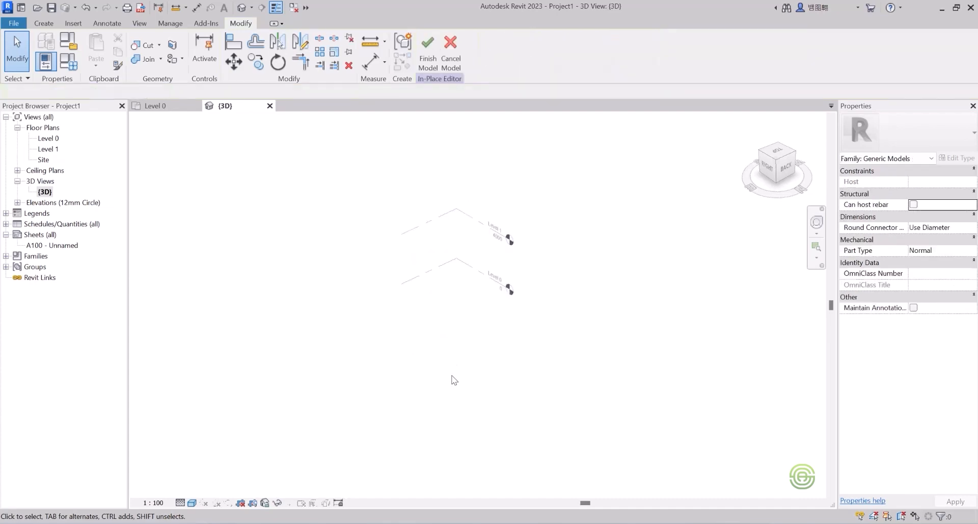
Create a 250 mm deep extrusion from a rectangle of about 4800 by 5000 mm sketched on Level 0.
scroll(452, 305, up, 1)
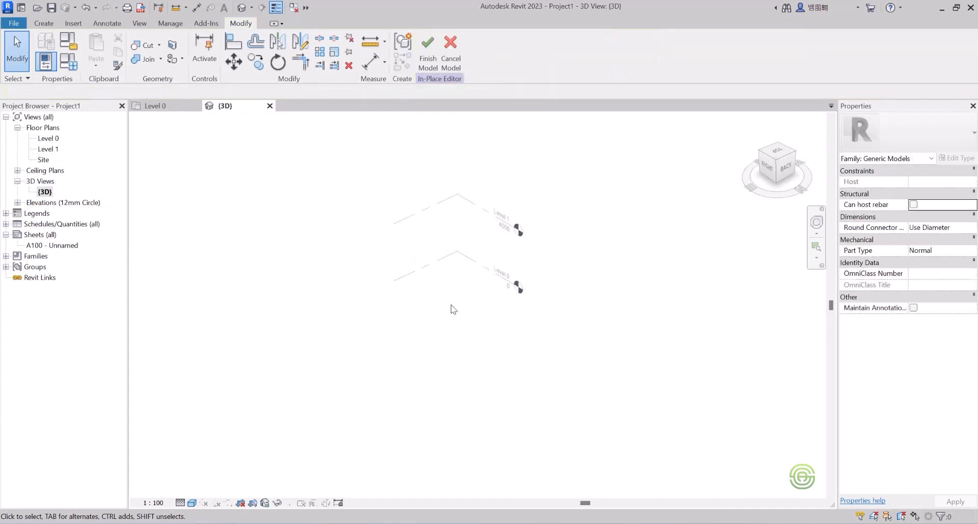
click(48, 23)
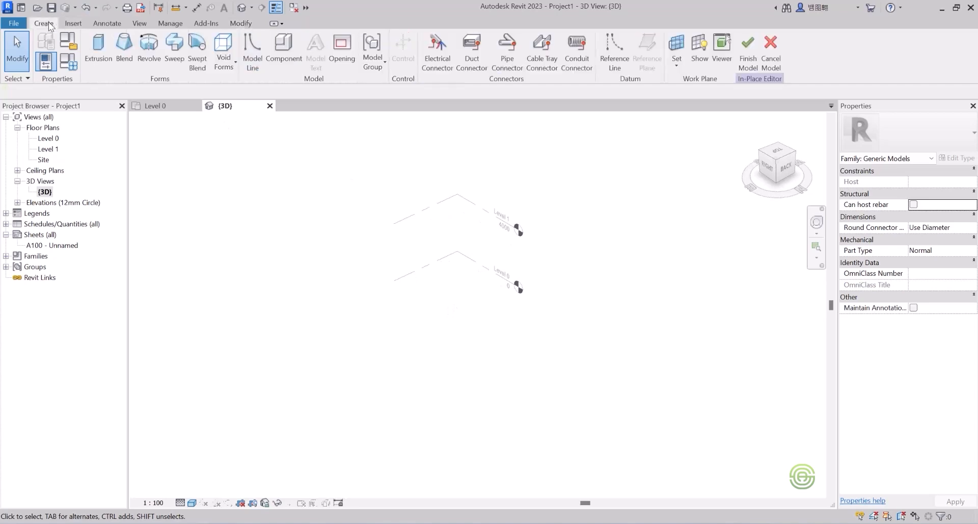
click(98, 51)
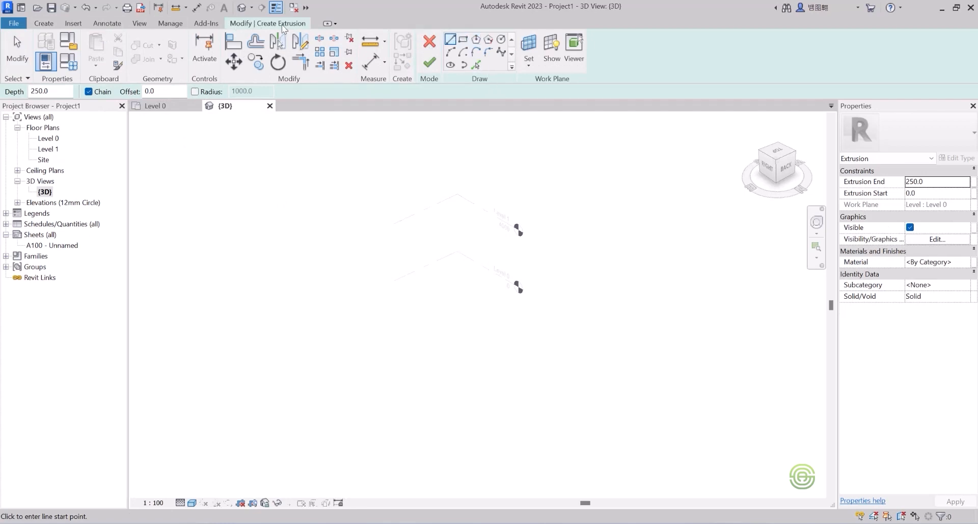
click(464, 41)
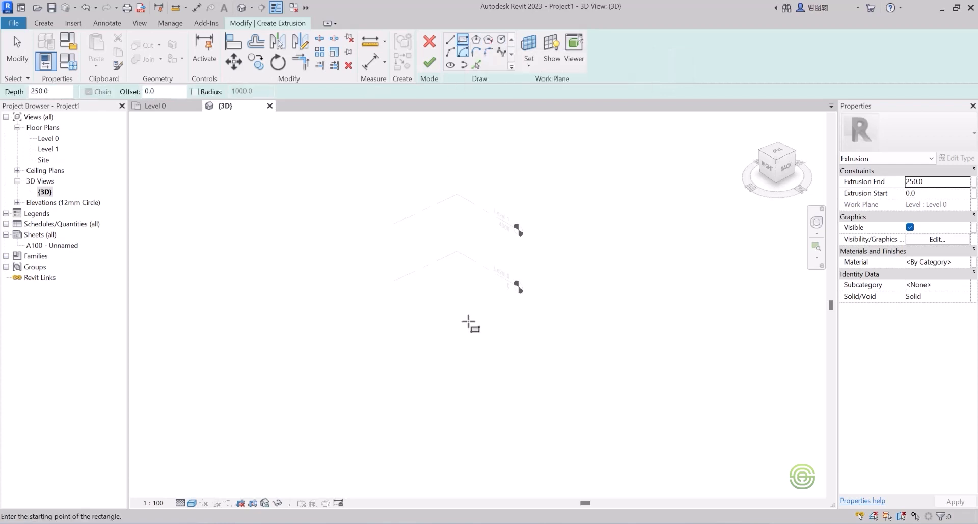
click(452, 269)
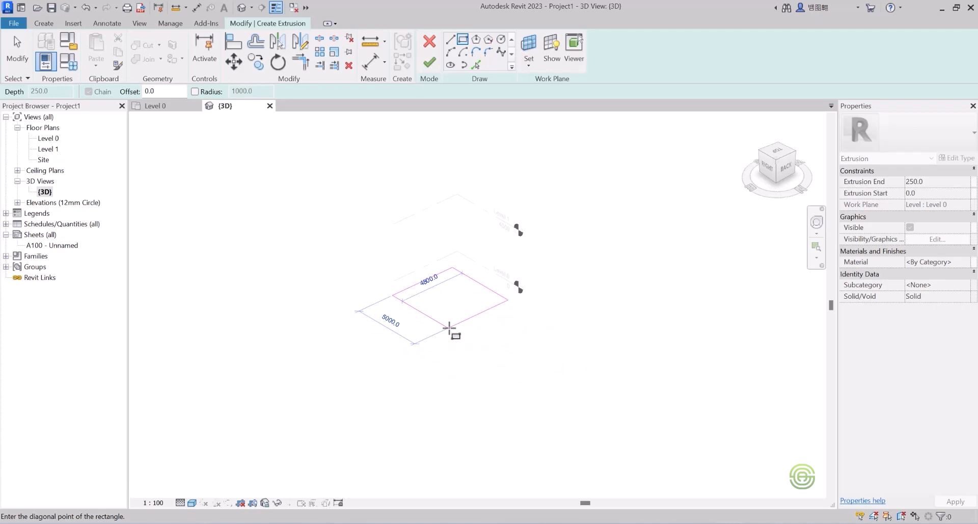
click(449, 328)
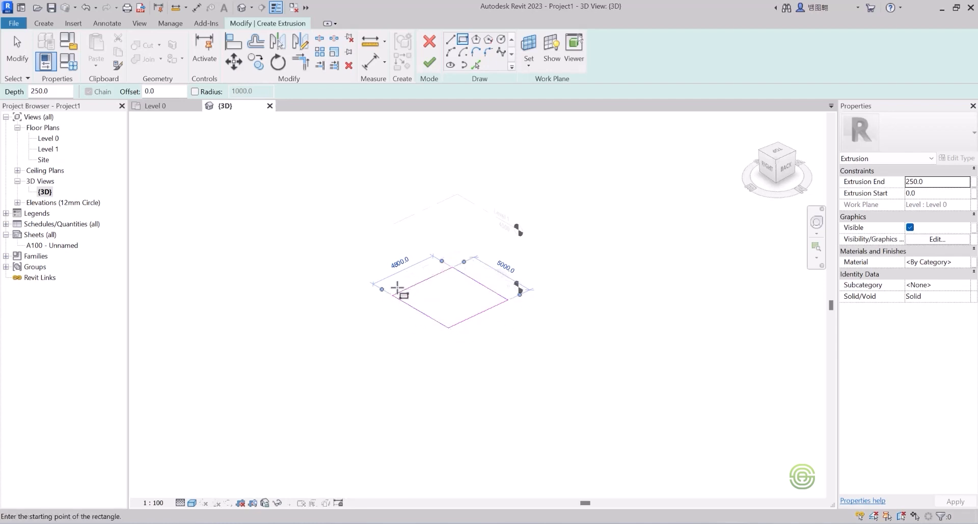
click(430, 63)
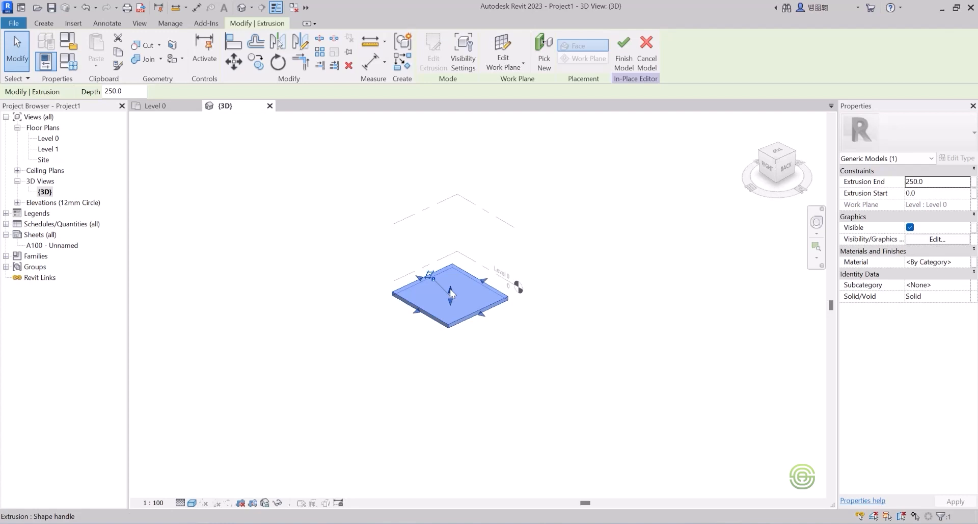
Raise the top of the extrusion to about 5050 mm and pull its Right face outward to lengthen the block.
drag(450, 288, 455, 228)
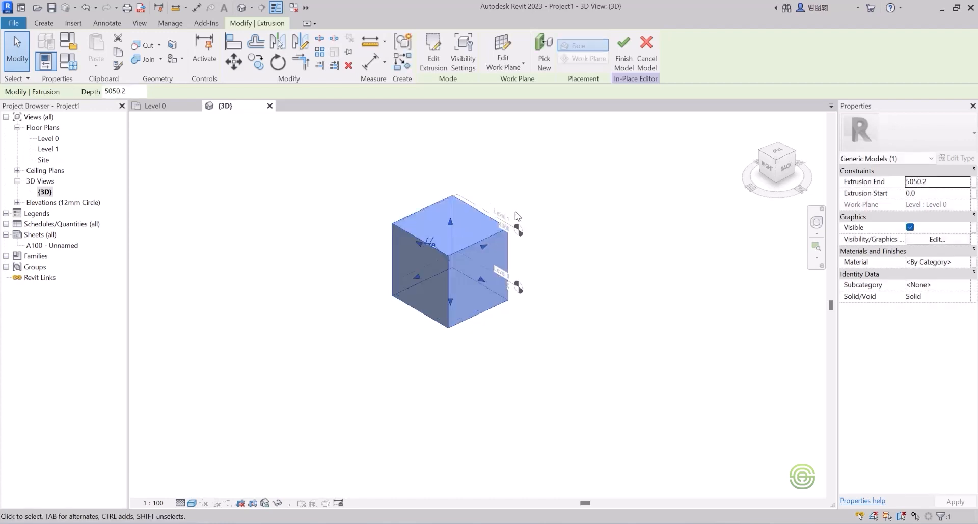
drag(416, 277, 385, 279)
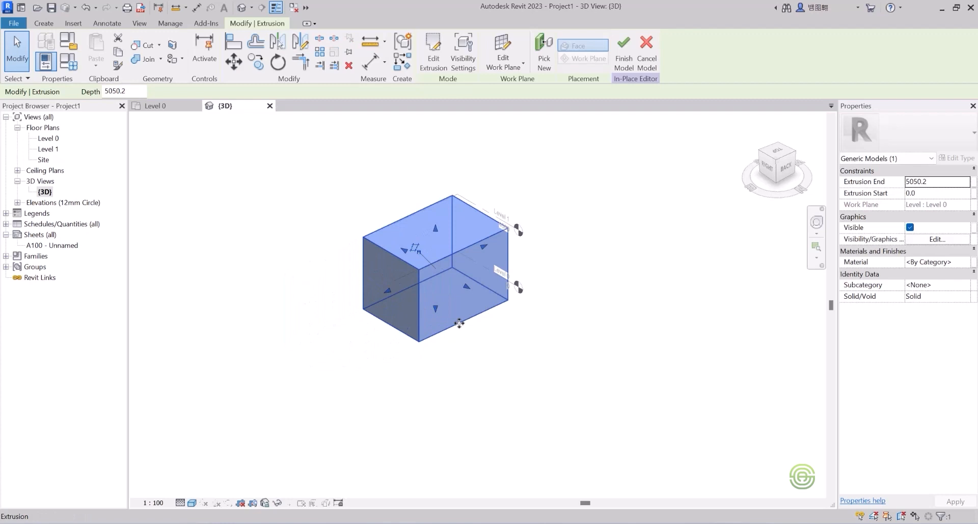
scroll(331, 261, down, 3)
middle_drag(402, 289, 431, 290)
key(alt)
scroll(423, 284, up, 3)
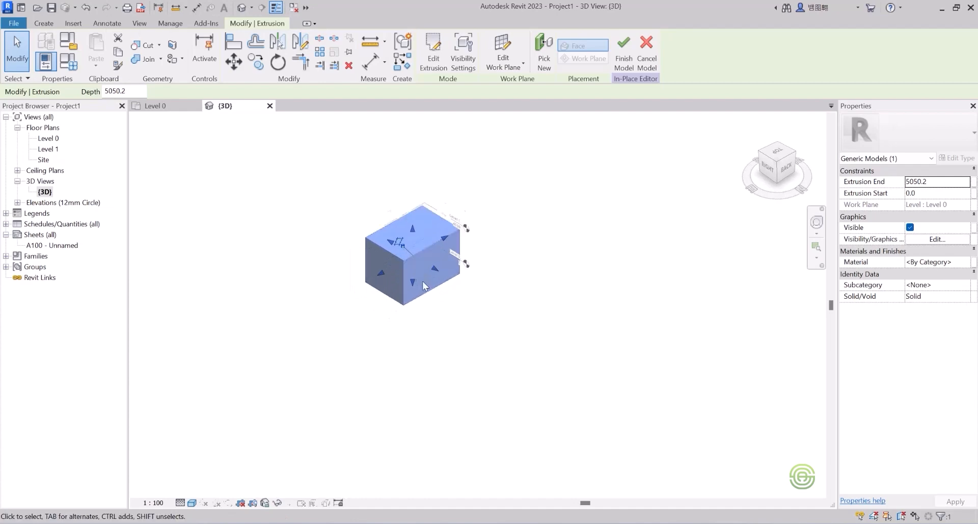
click(452, 317)
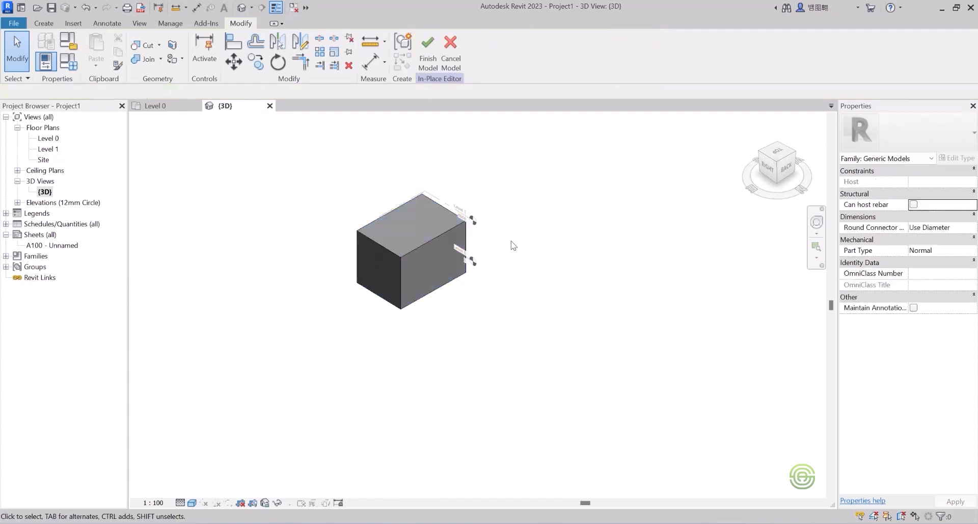
click(44, 24)
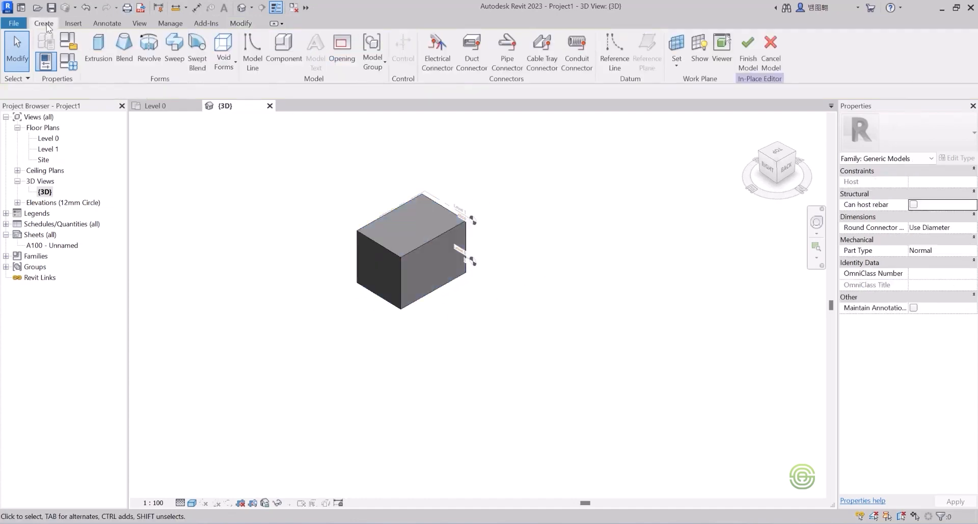
click(389, 253)
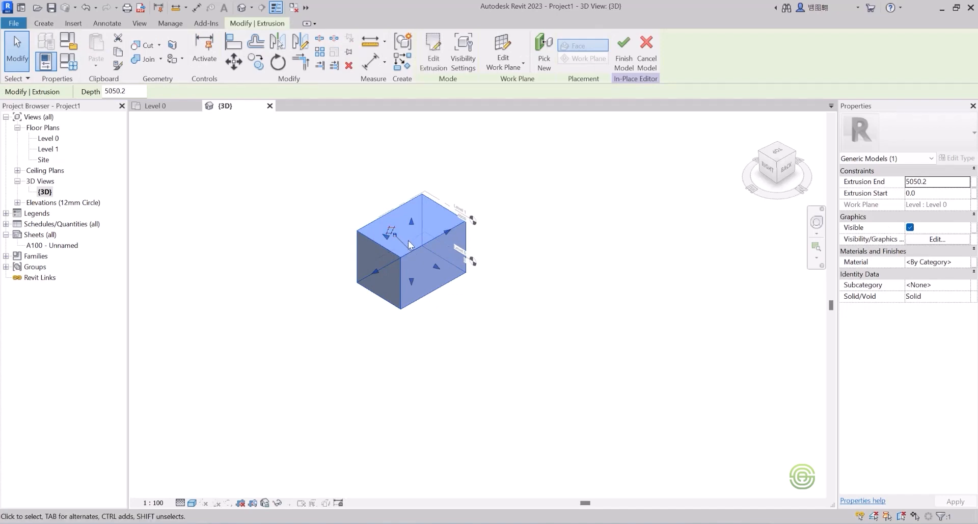
click(41, 24)
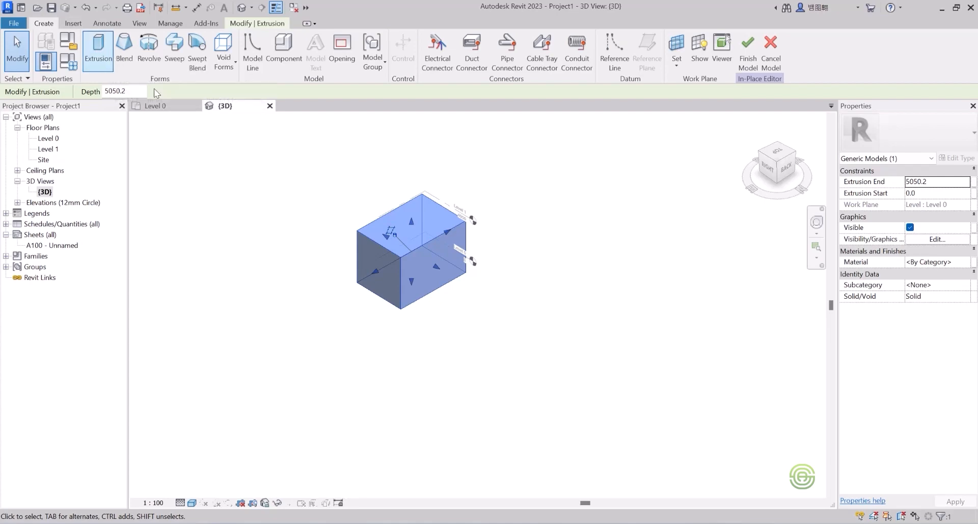
click(473, 300)
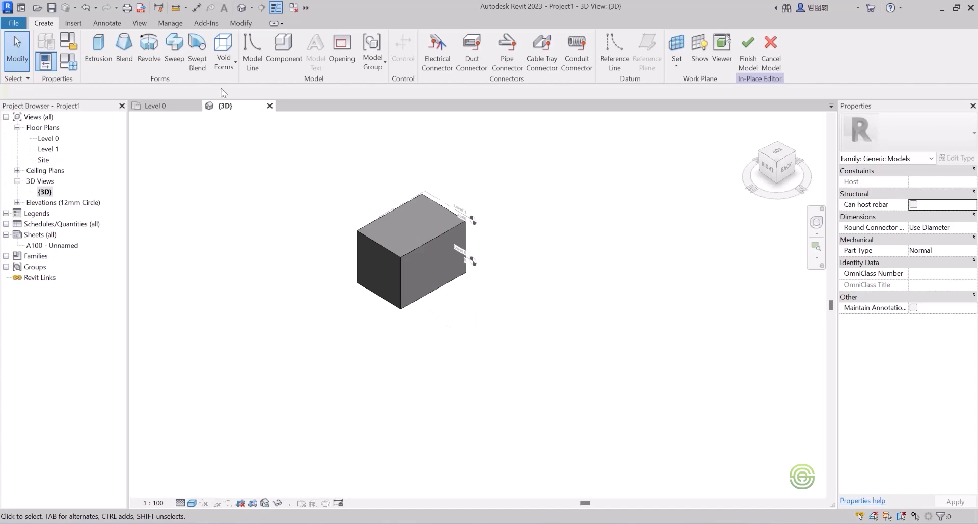
For a new extrusion, sketch four connected lines beside the block, including segments of about 9000, 11000 and 12000 mm.
click(99, 49)
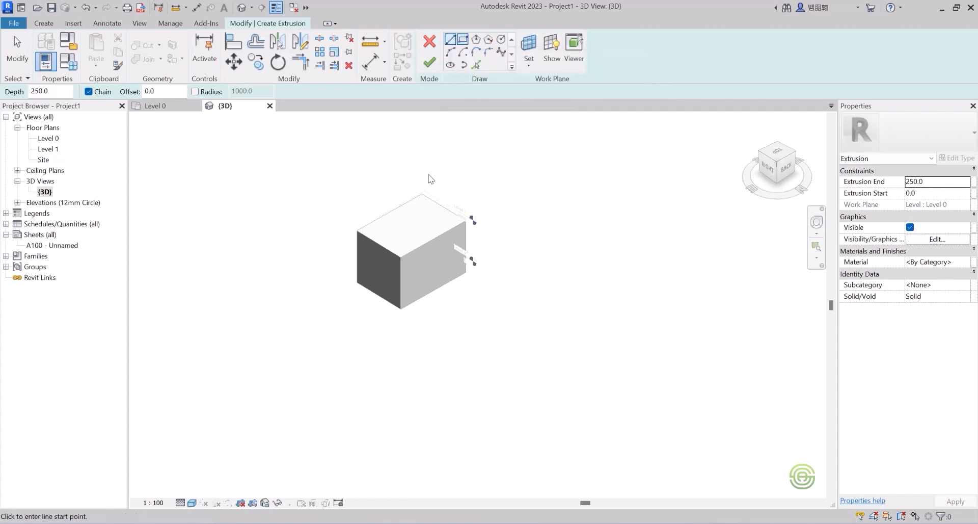
scroll(309, 278, down, 2)
scroll(390, 306, up, 1)
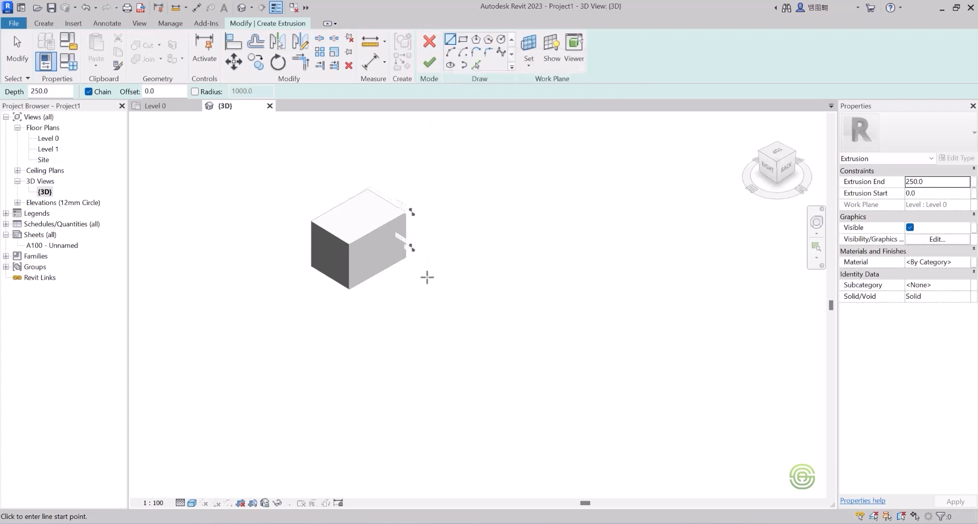
click(426, 279)
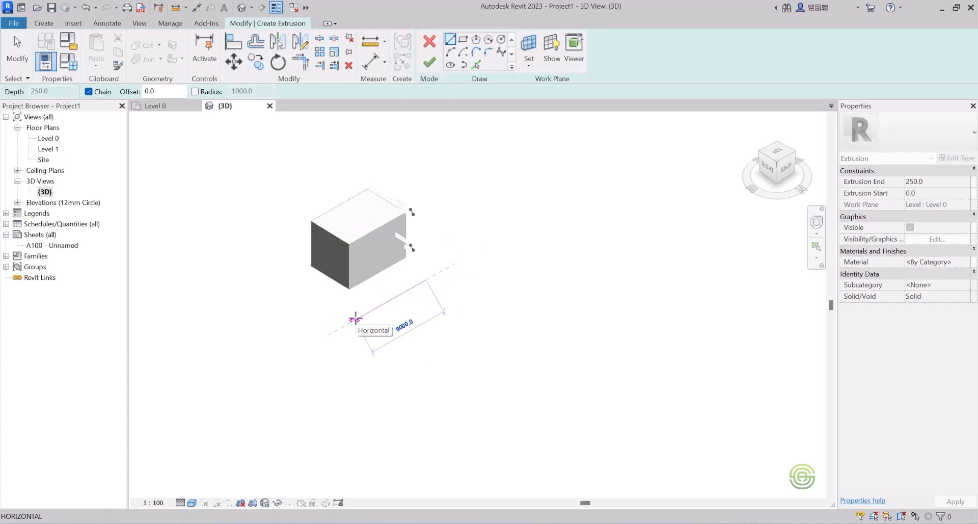
click(355, 320)
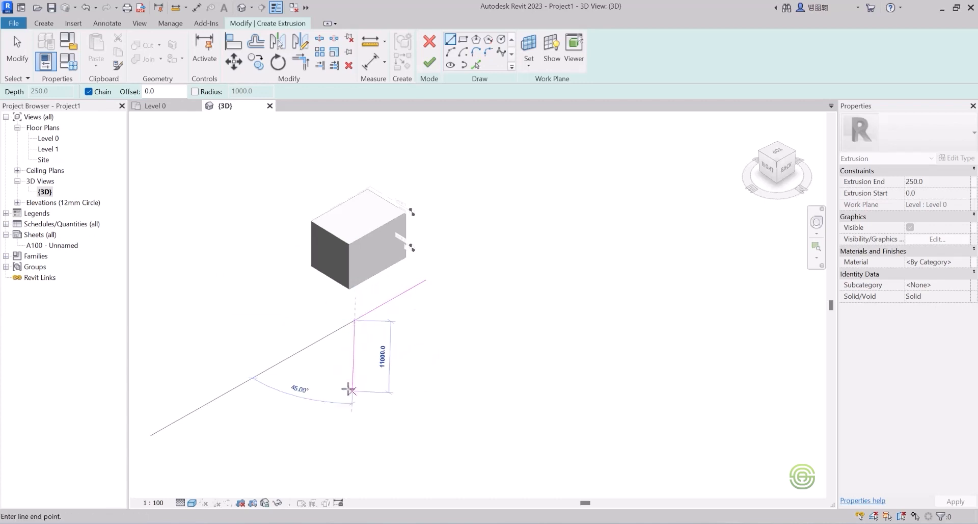
click(351, 389)
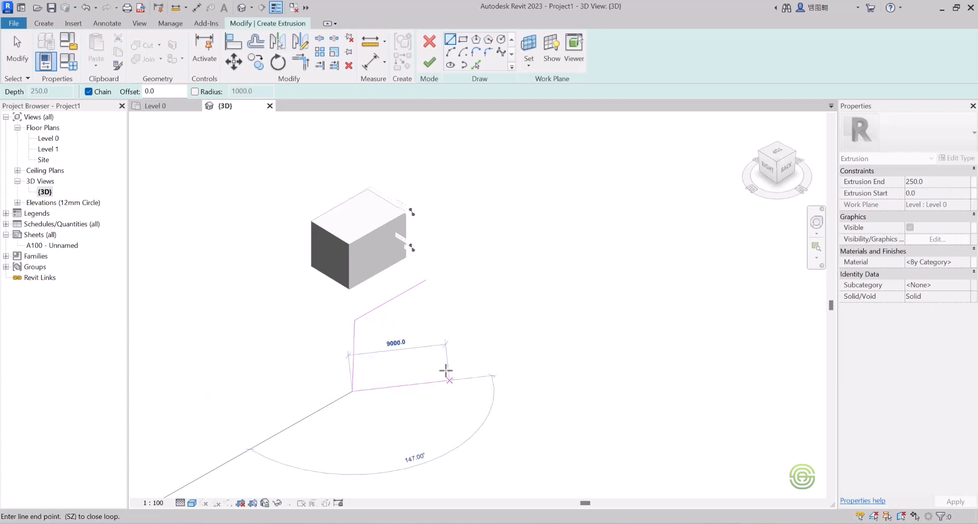
click(461, 392)
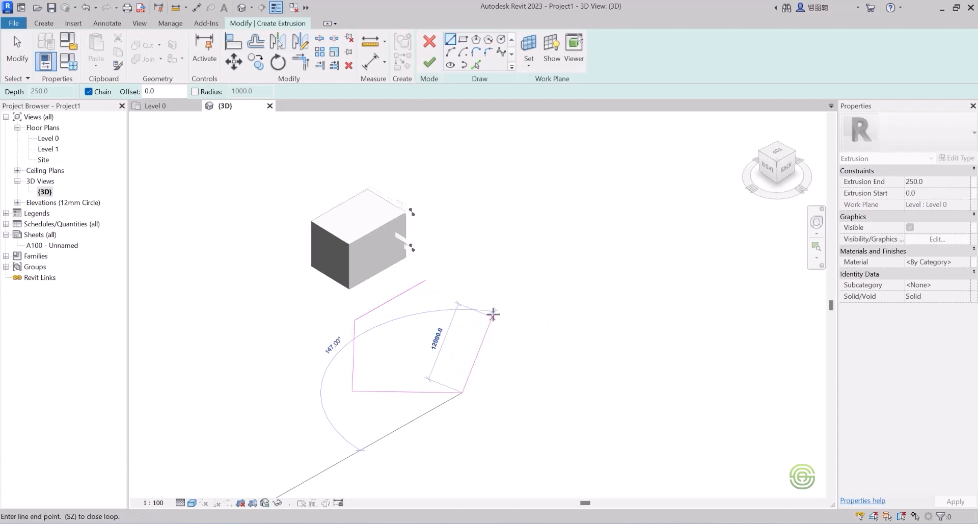
click(492, 315)
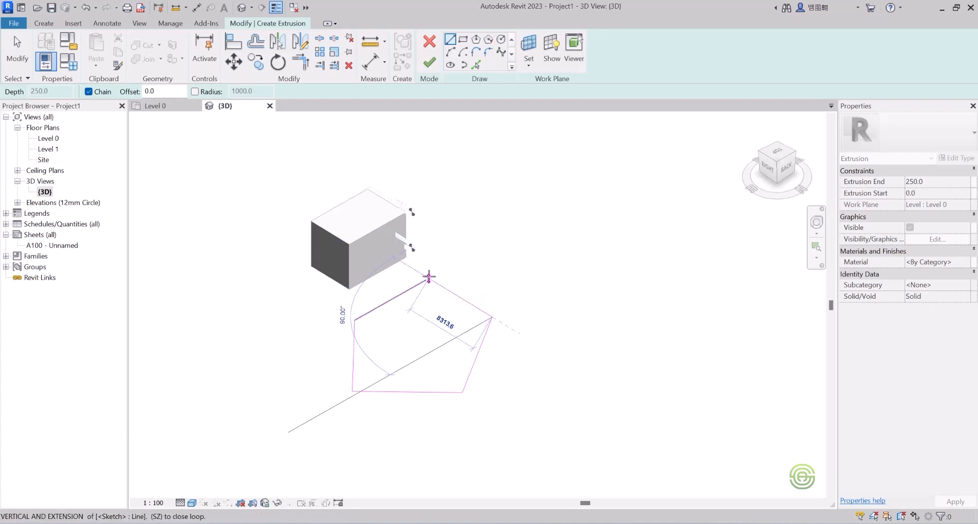
Close the five-sided profile at its starting endpoint with a line of about 8321 mm and finish the 250 mm deep extrusion.
scroll(431, 284, up, 3)
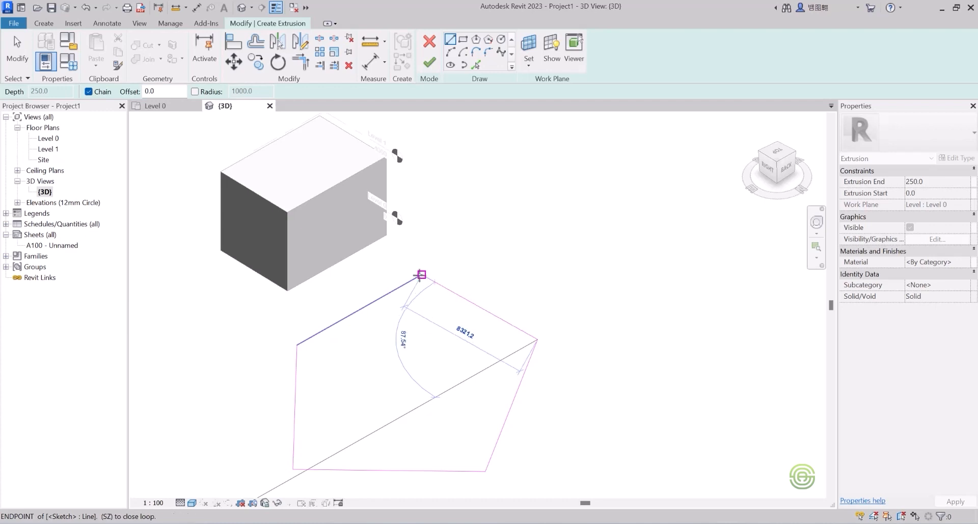
scroll(423, 272, up, 2)
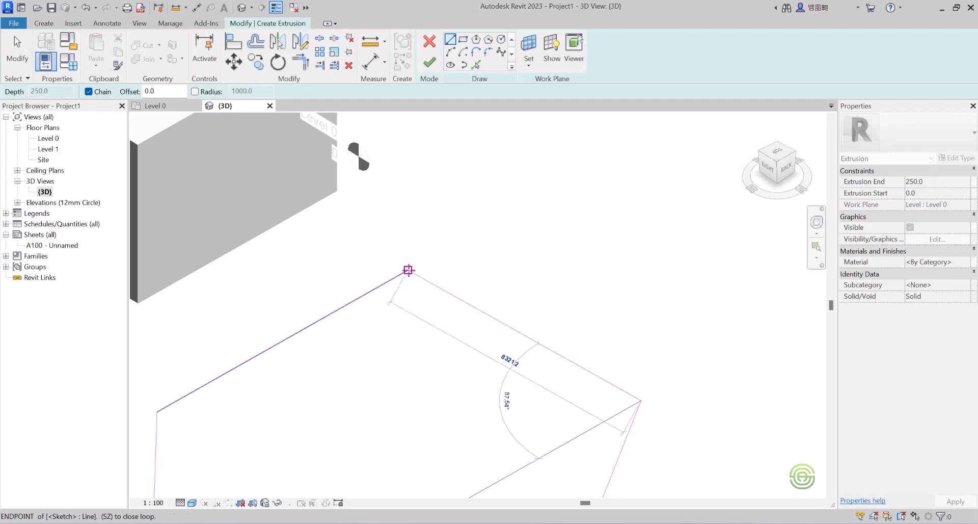
scroll(408, 270, down, 3)
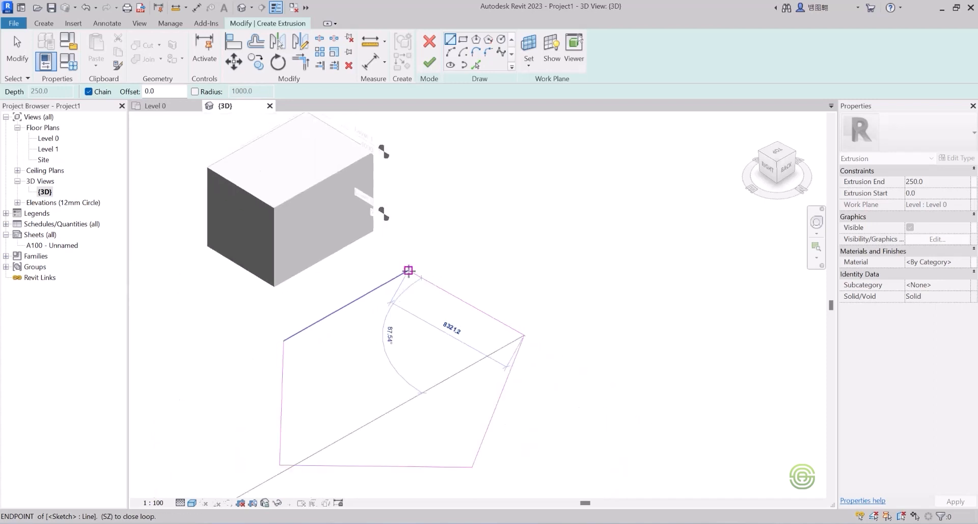
scroll(408, 270, up, 3)
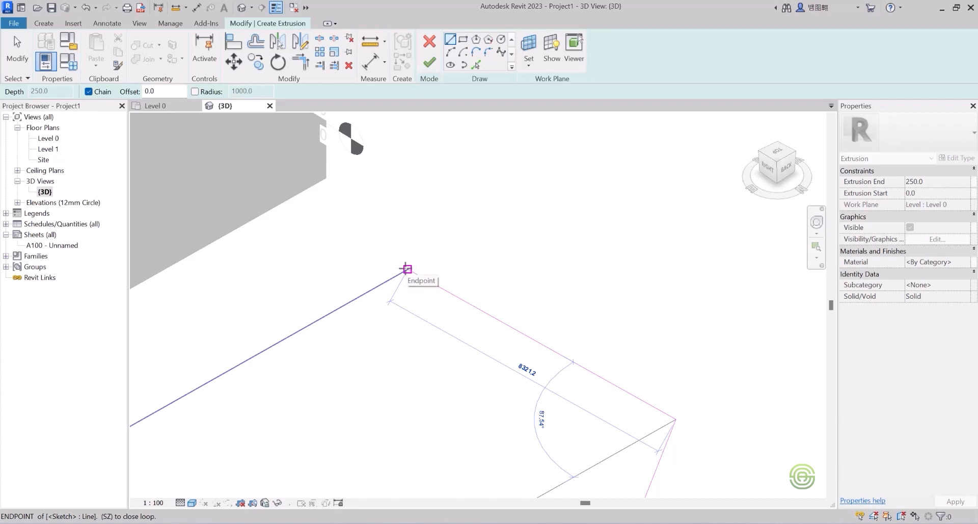
click(407, 268)
scroll(450, 234, down, 5)
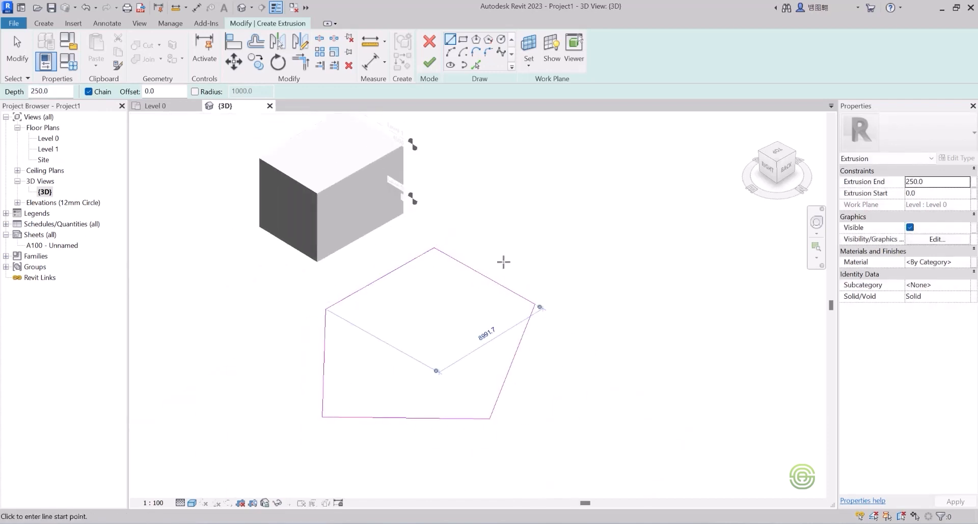
click(429, 62)
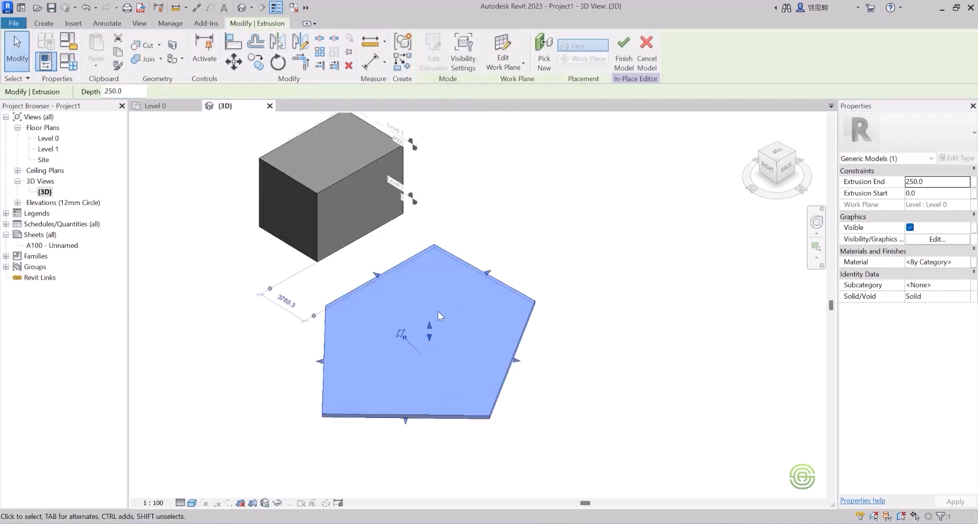
Raise the five-sided extrusion to a height of about 5050 mm and pull two of its opposite side faces outward.
drag(428, 325, 425, 260)
scroll(462, 297, down, 3)
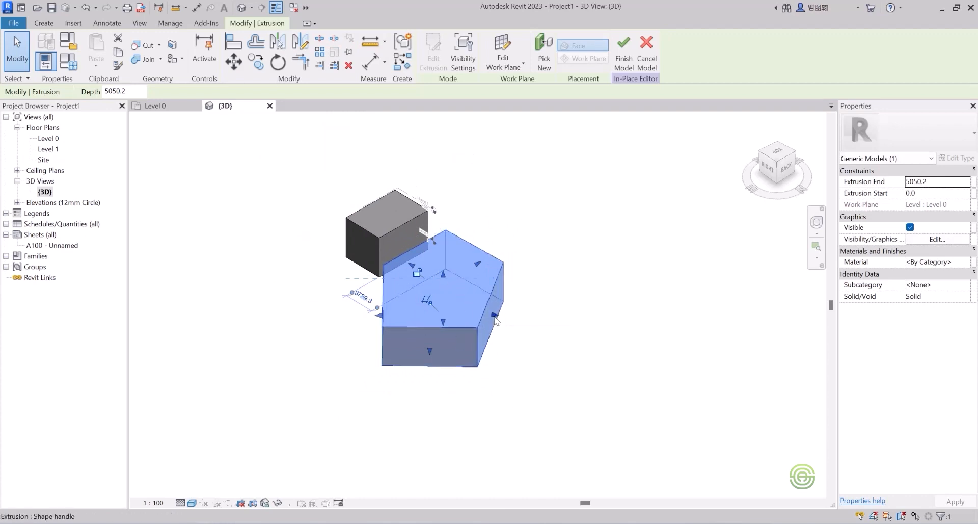
drag(494, 316, 523, 306)
drag(381, 318, 319, 329)
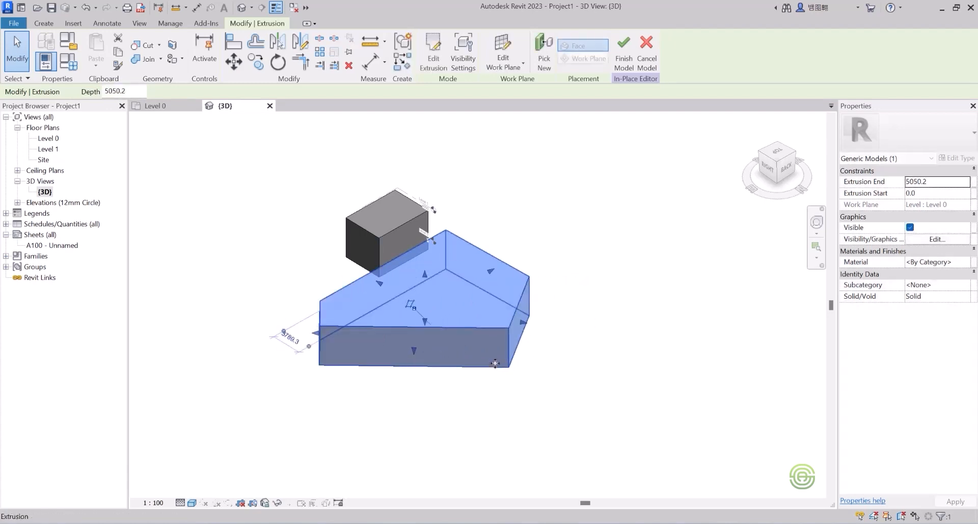
Delete the five-sided extrusion from the in-place model.
scroll(476, 342, up, 2)
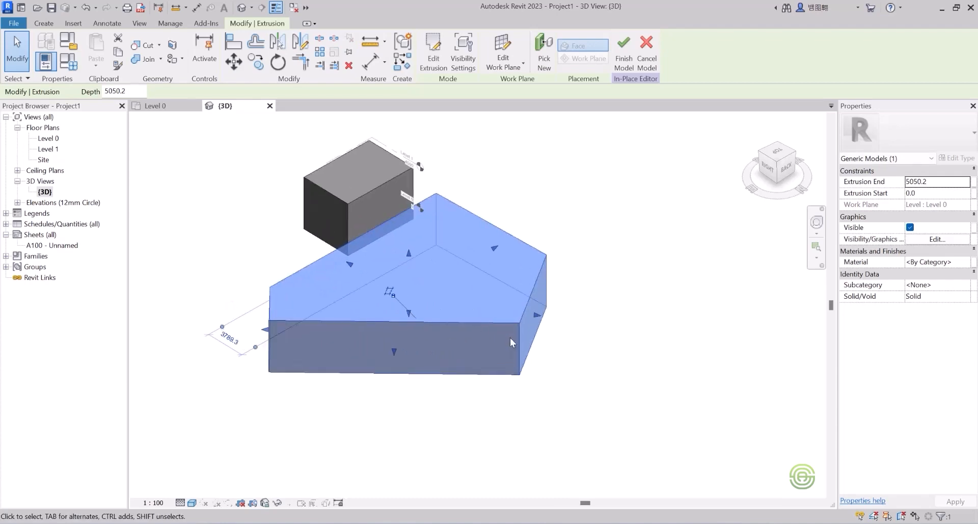
key(Escape)
click(471, 323)
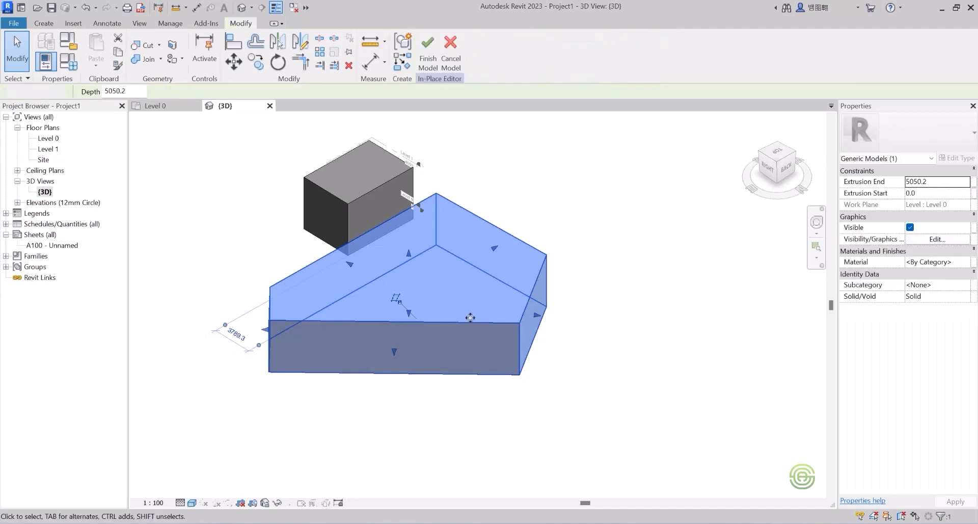
key(Delete)
For a new 250 mm deep extrusion, sketch an open chain of five lines, the first about 9900 mm and the last about 9000 mm long.
click(44, 24)
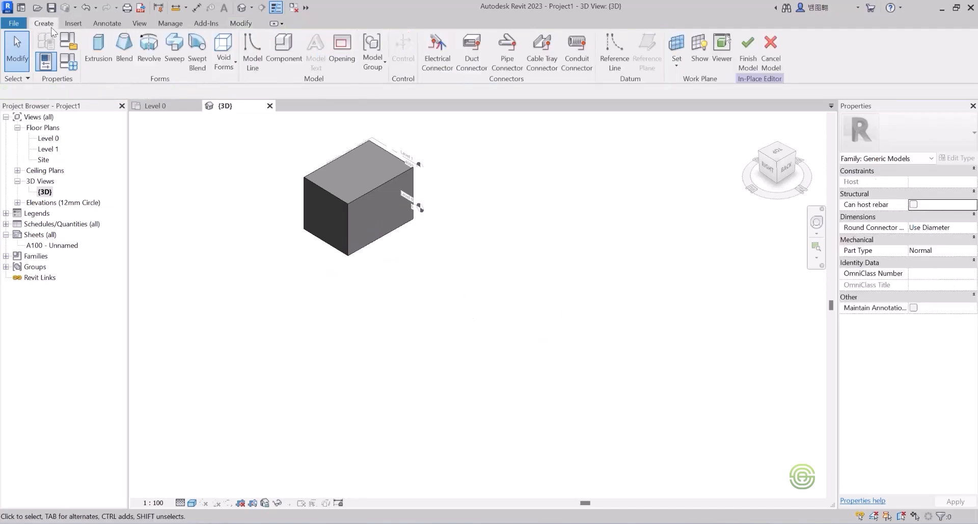
click(88, 45)
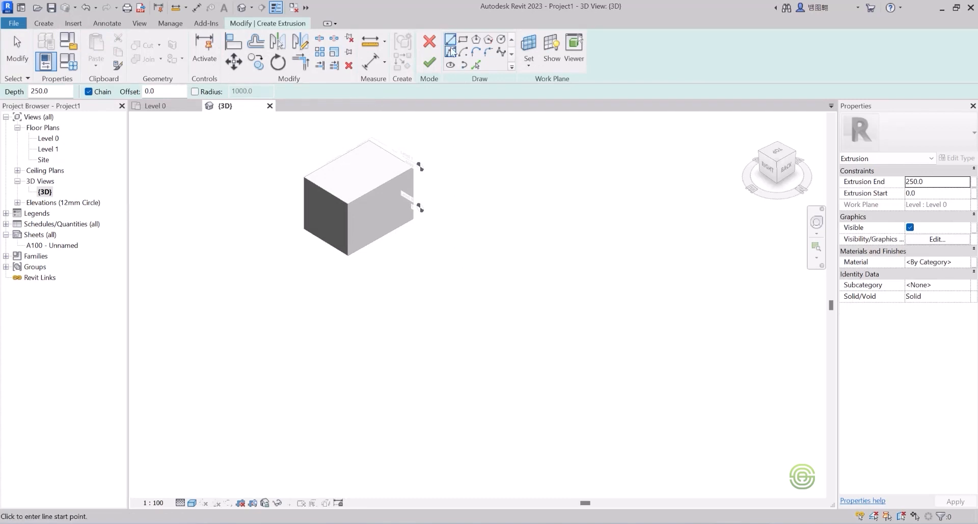
click(440, 238)
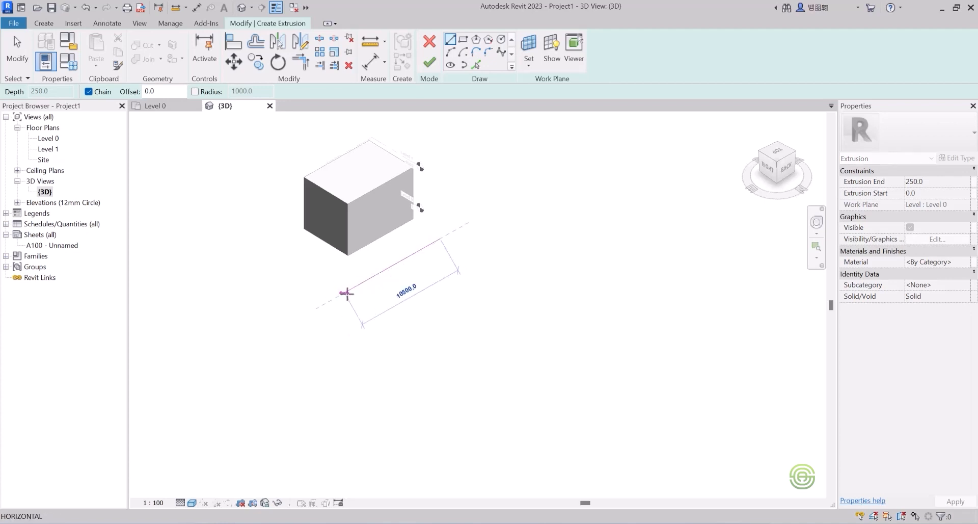
click(351, 289)
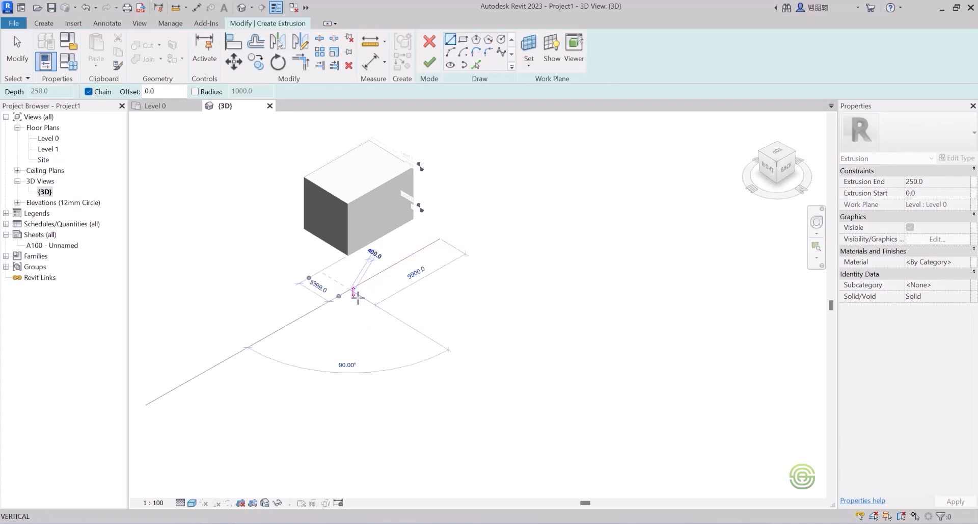
click(364, 341)
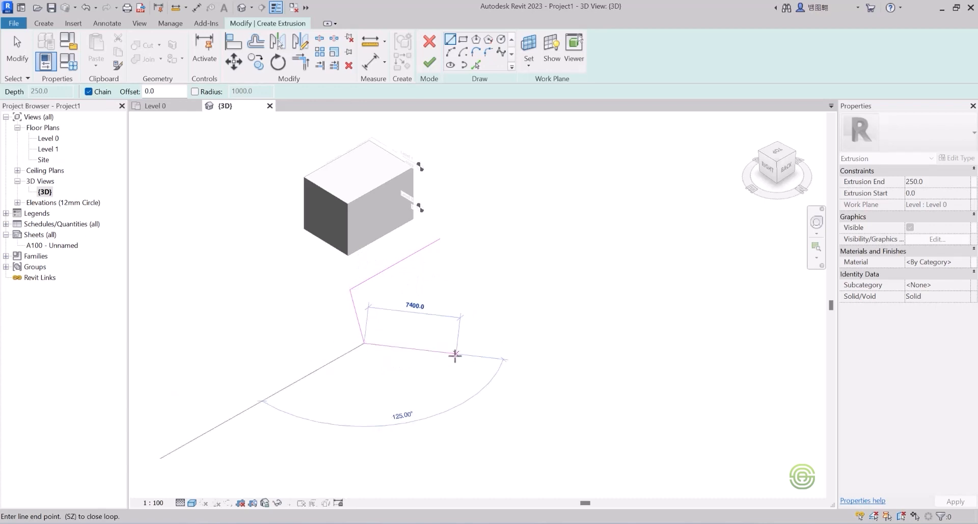
click(529, 293)
scroll(457, 242, up, 3)
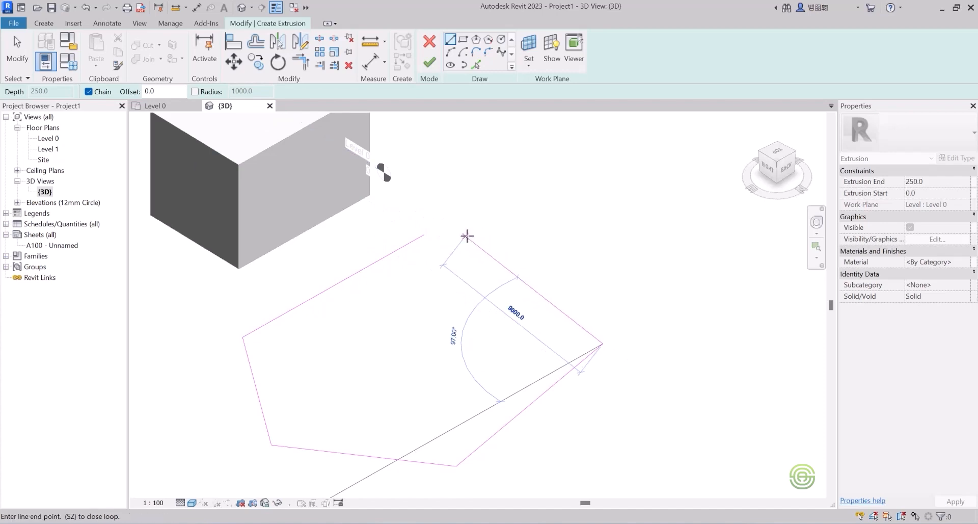
click(466, 235)
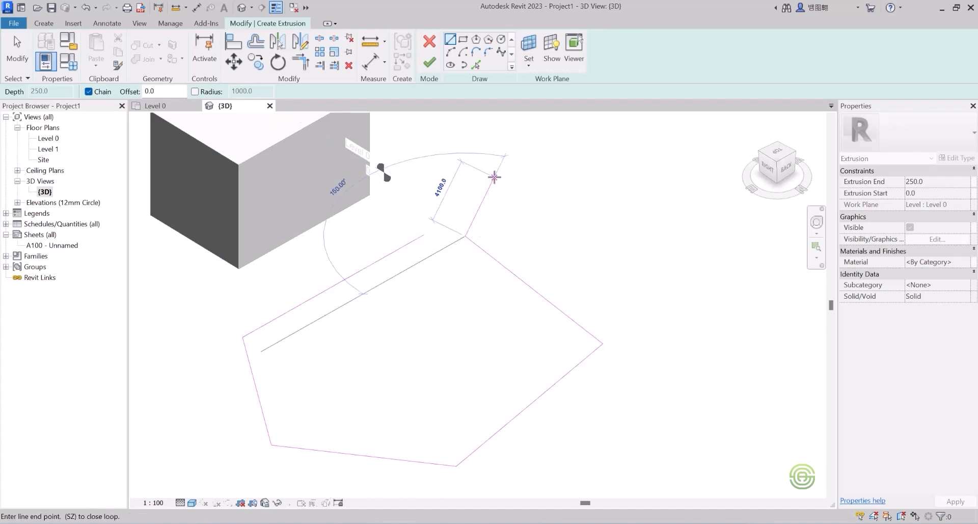
End the line chain with the loop left open and try to finish the extrusion.
key(Escape)
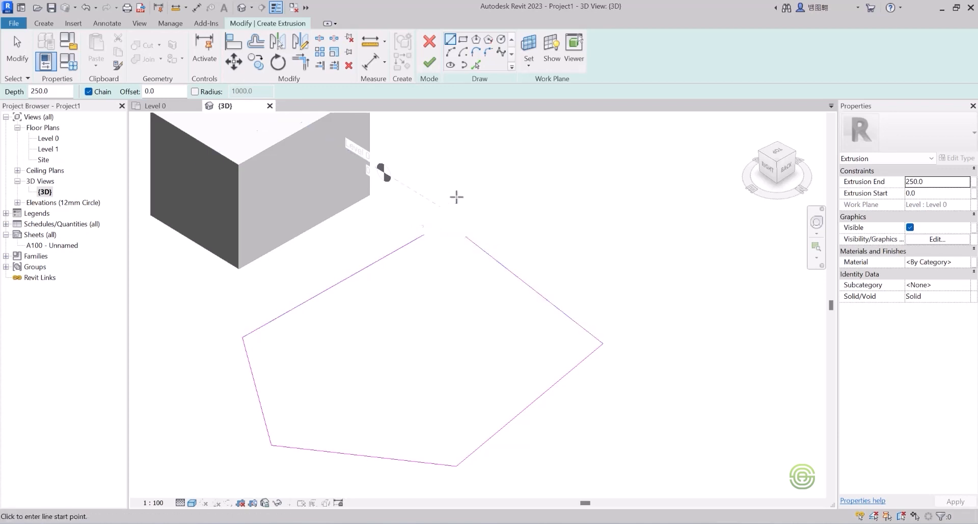
click(430, 64)
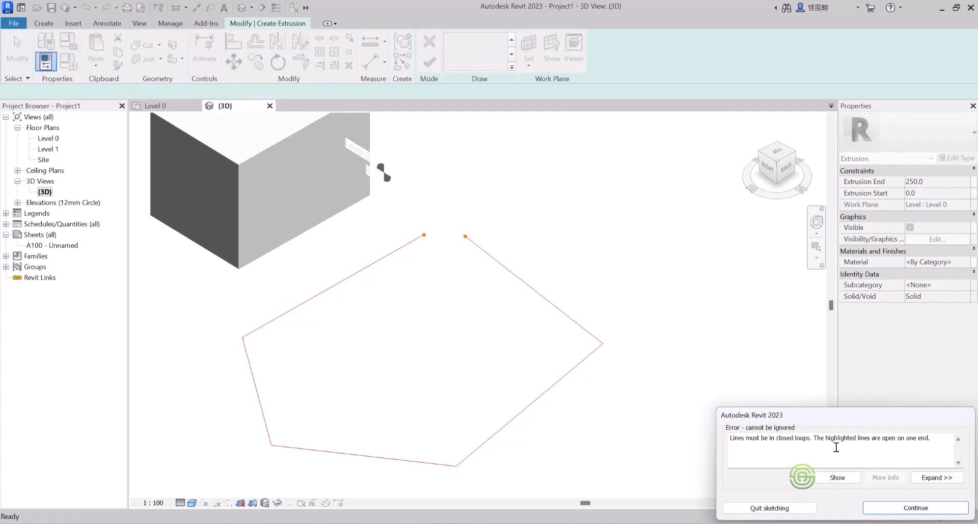
key(Return)
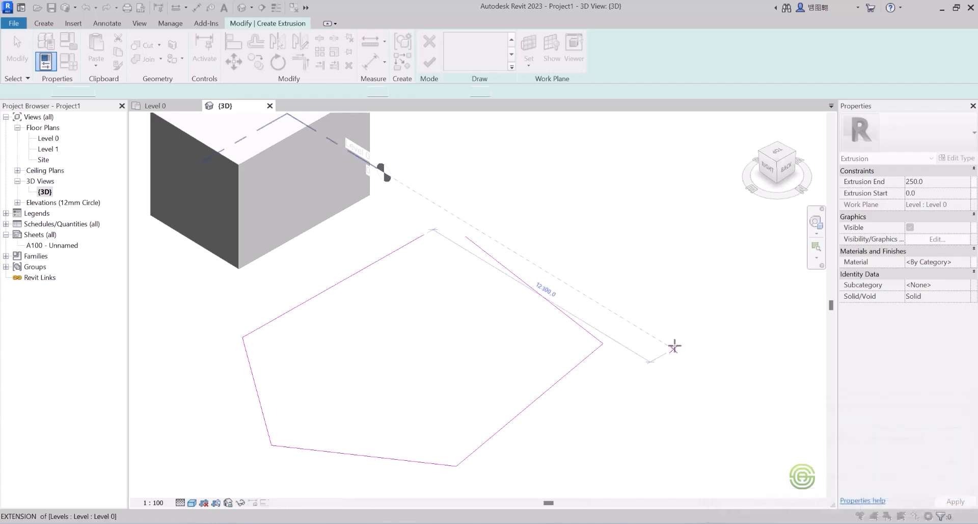
Delete the 9000 mm line at the open end of the sketched profile.
click(481, 248)
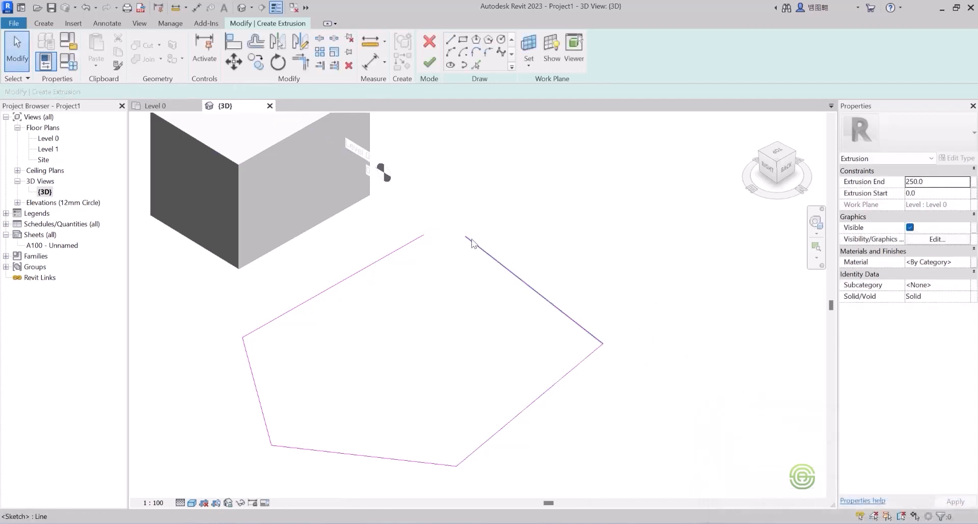
drag(465, 236, 465, 235)
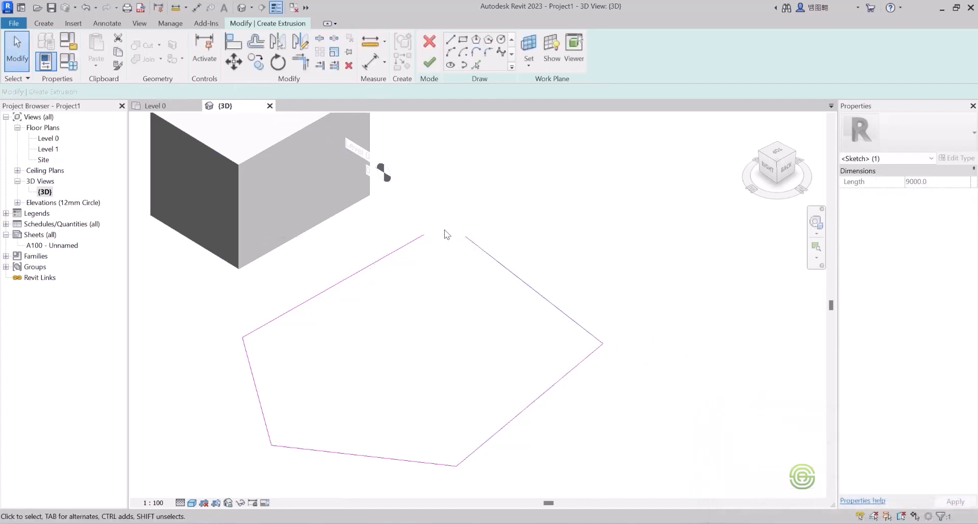
click(503, 269)
key(Delete)
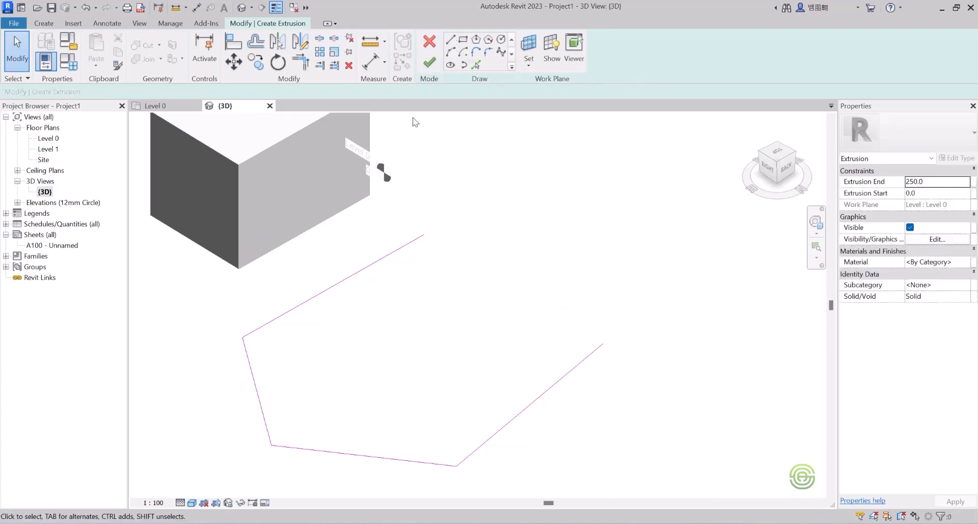
Close the sketched profile with a line between its two open ends and finish the 250 mm extrusion.
click(450, 40)
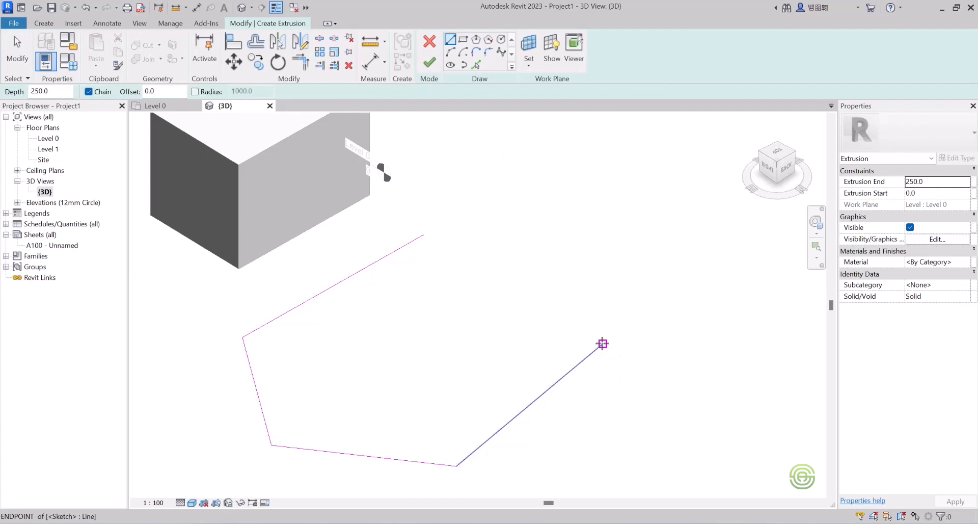
click(602, 344)
click(424, 235)
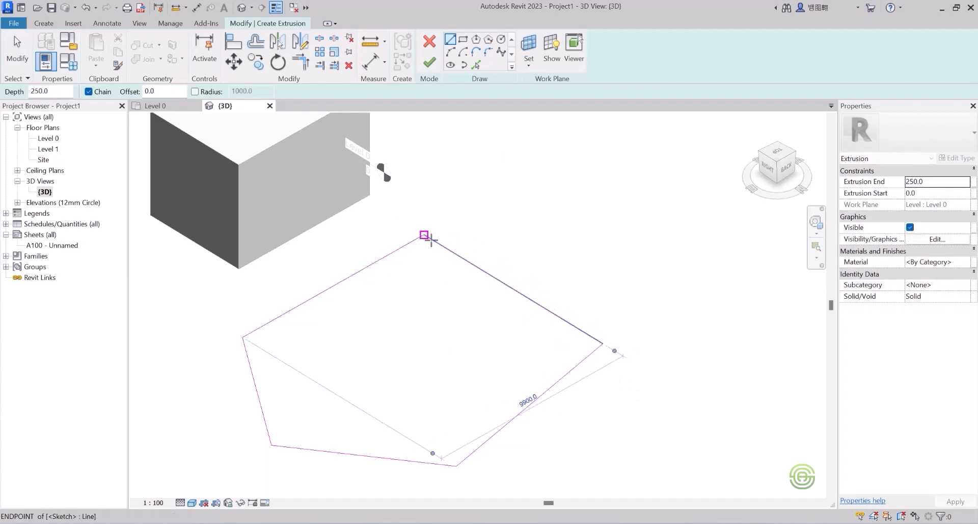
click(423, 63)
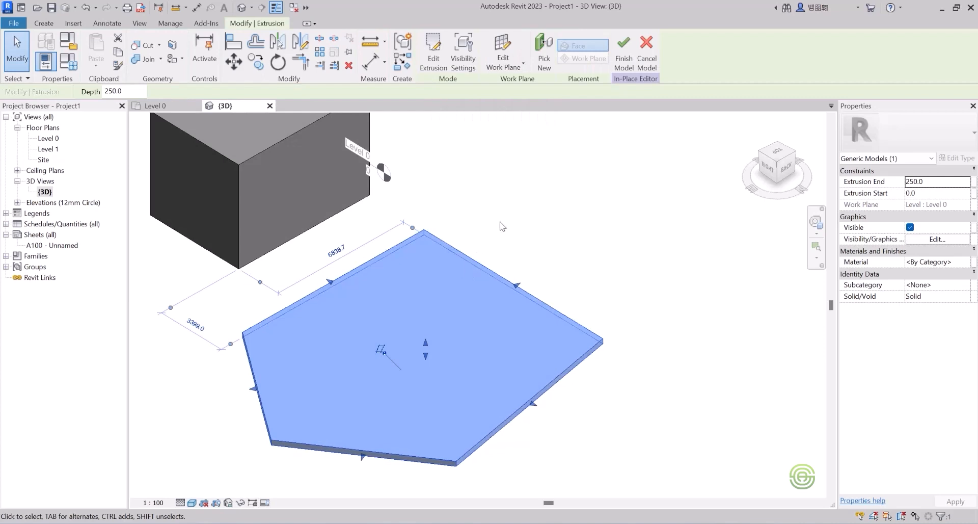
Undo the finished extrusion and its closing line, and restore the closing line in the profile sketch.
key(ctrl+z)
key(ctrl+z)
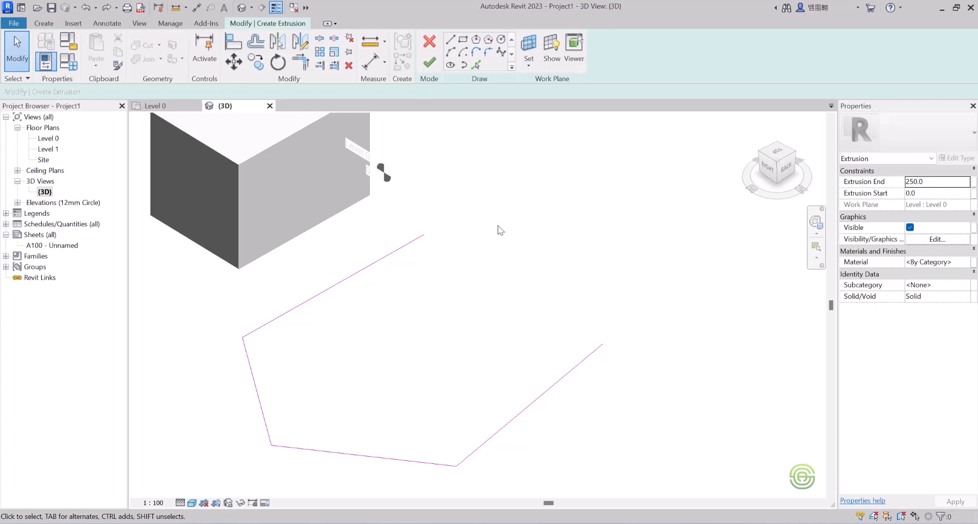
key(ctrl+y)
Sketch a line about 5400 mm long across the profile's closing edge and try to finish the extrusion.
click(450, 39)
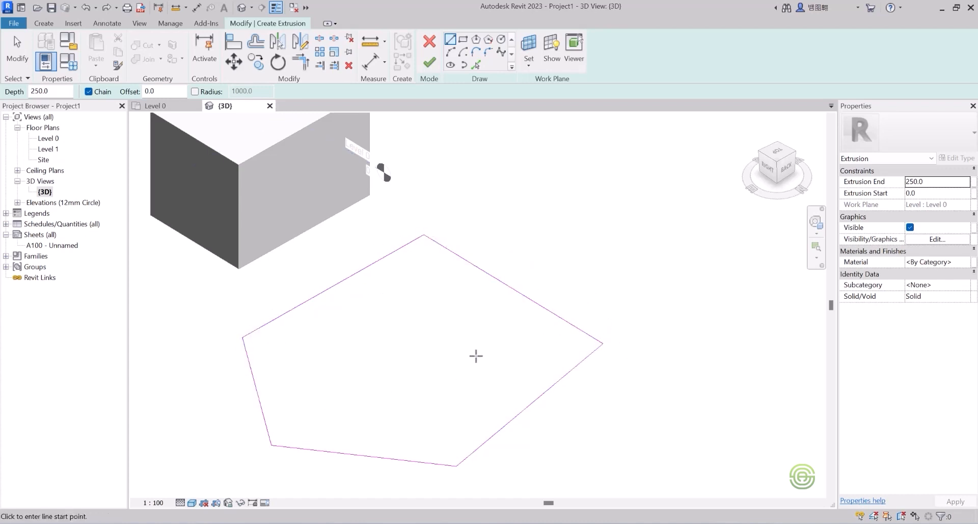
click(503, 238)
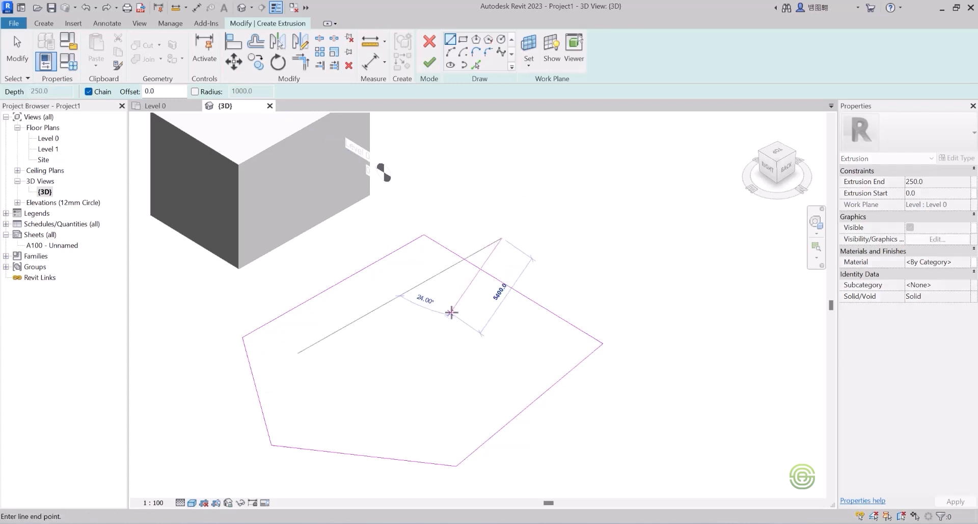
click(453, 309)
key(Escape)
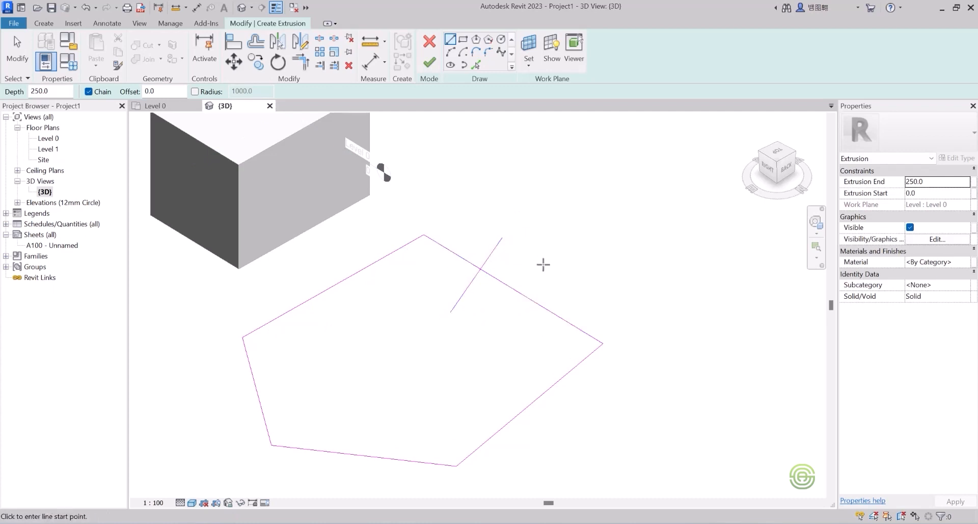
key(Escape)
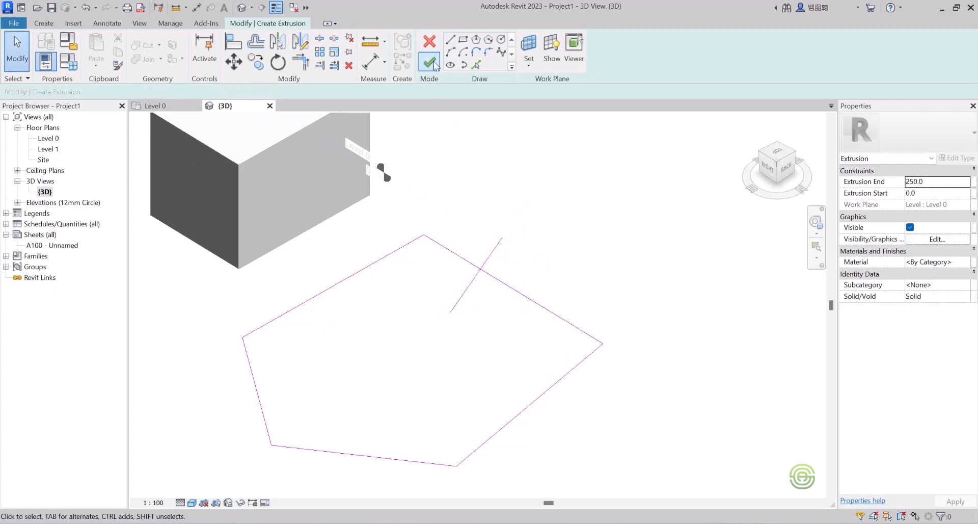
click(429, 63)
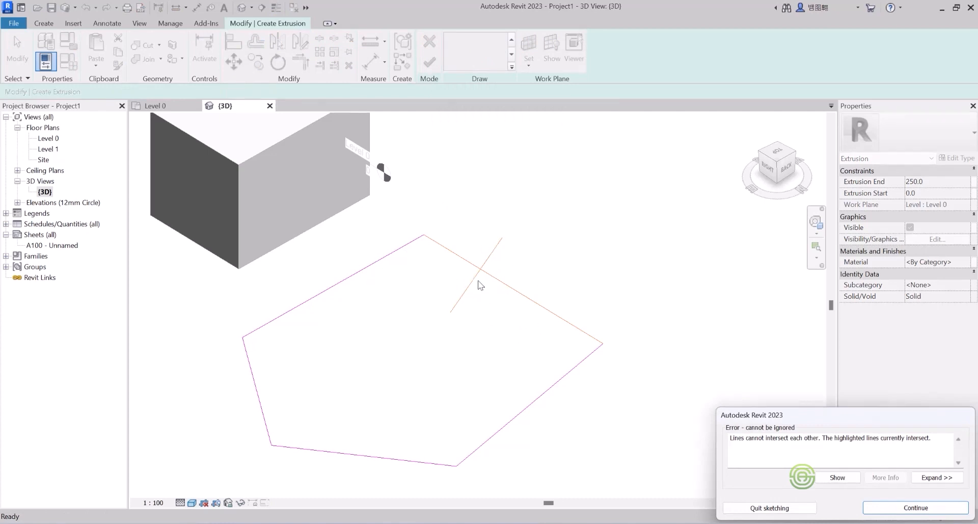
key(Return)
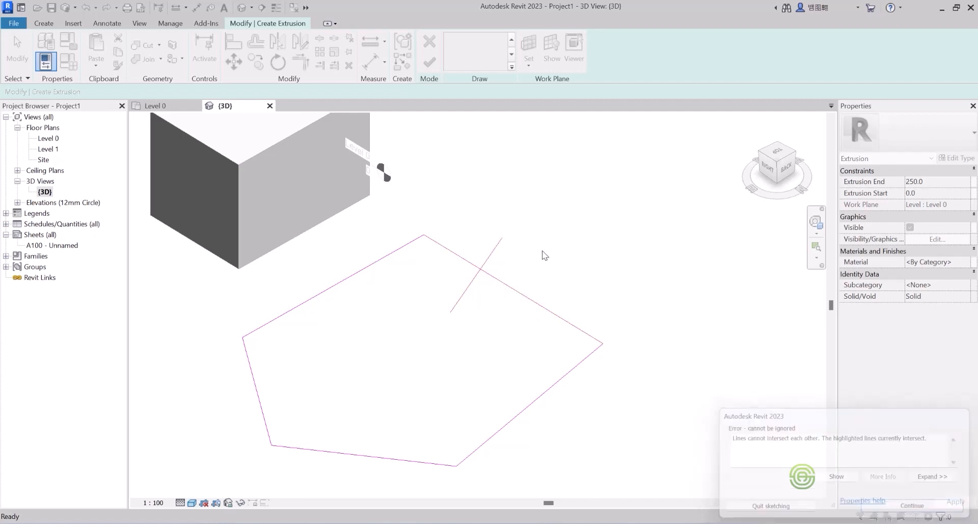
Delete the line crossing the profile's closing edge and finish the extrusion.
click(476, 285)
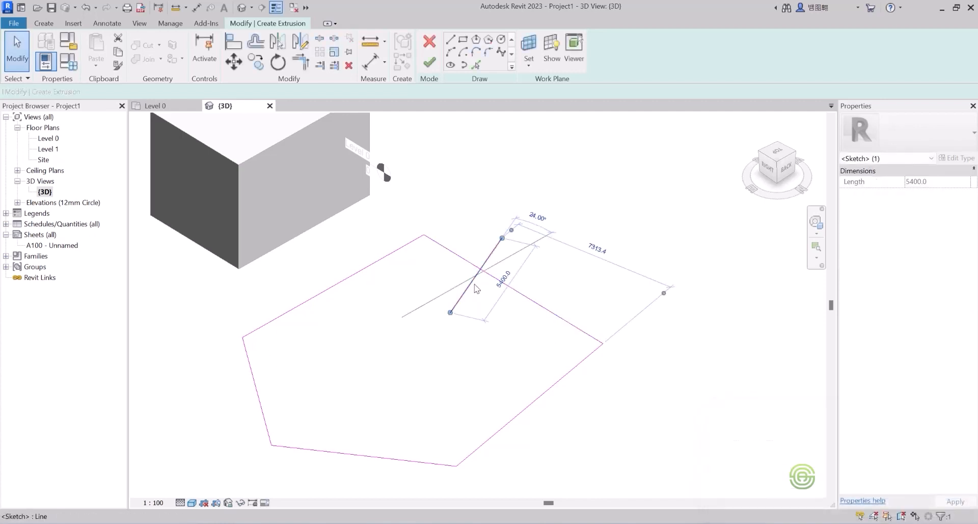
key(Delete)
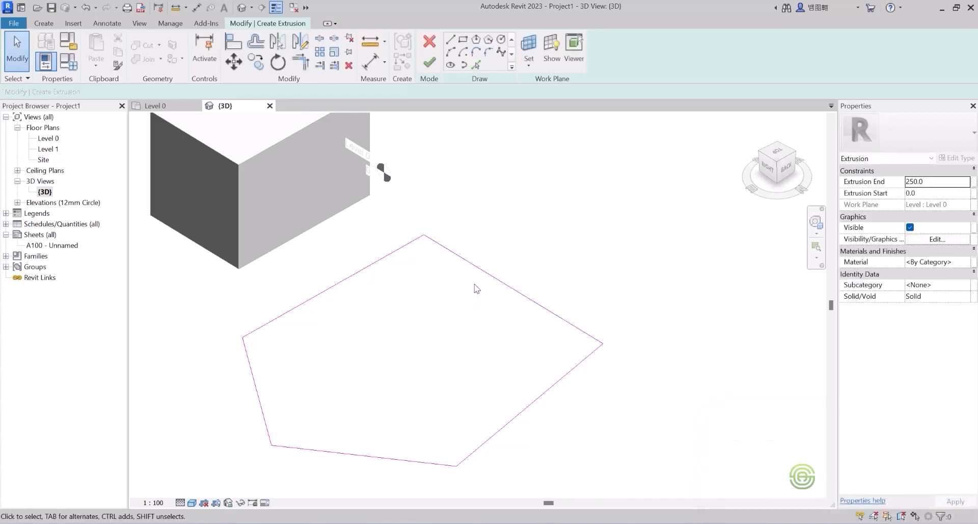
click(429, 62)
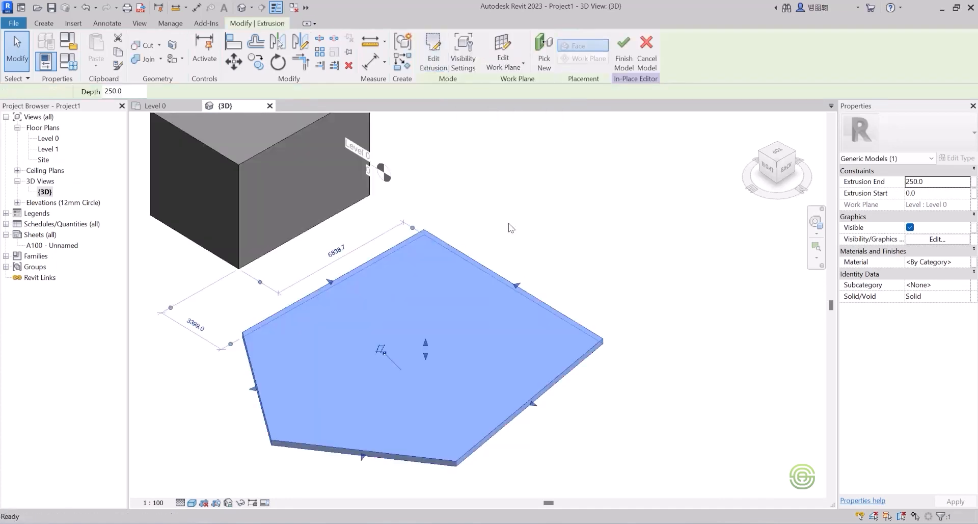
Undo the finished extrusion and sketch a second line about 10128 mm long directly over the profile's closing edge.
key(ctrl+z)
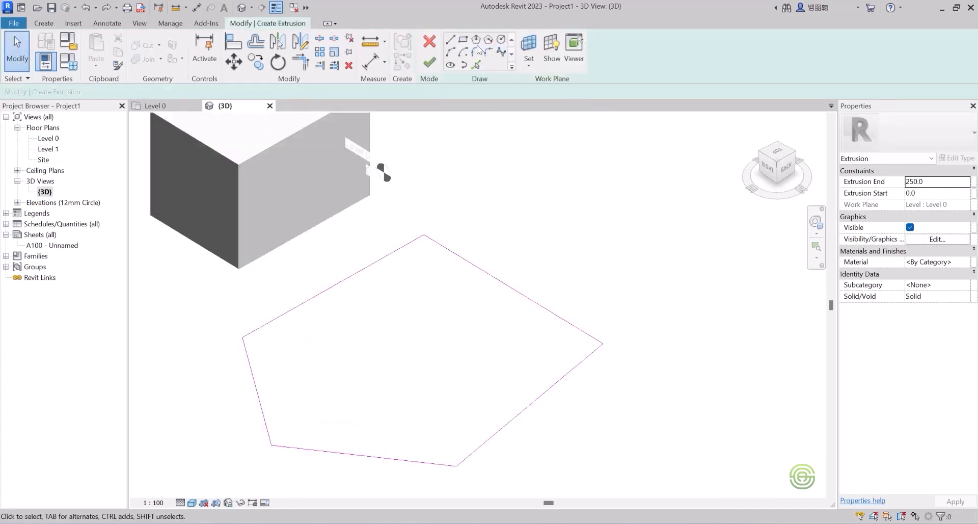
click(451, 40)
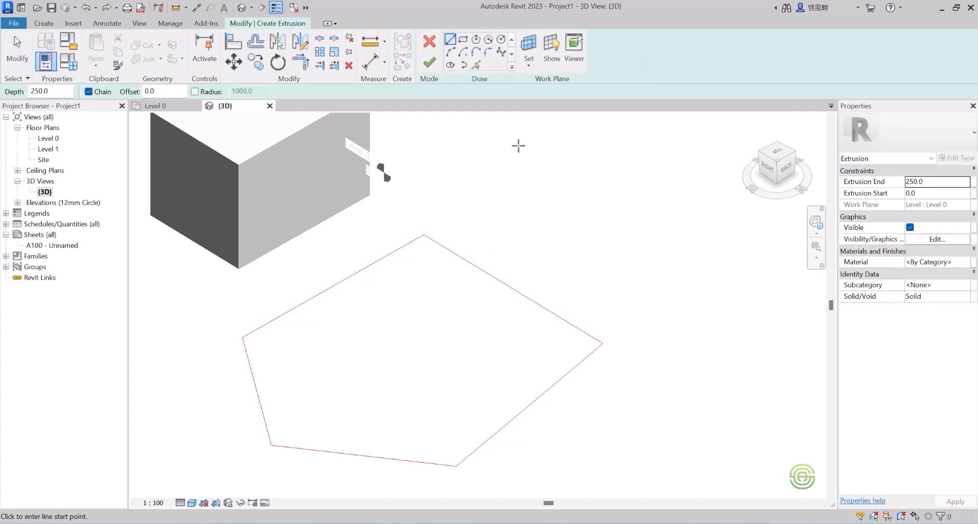
click(424, 234)
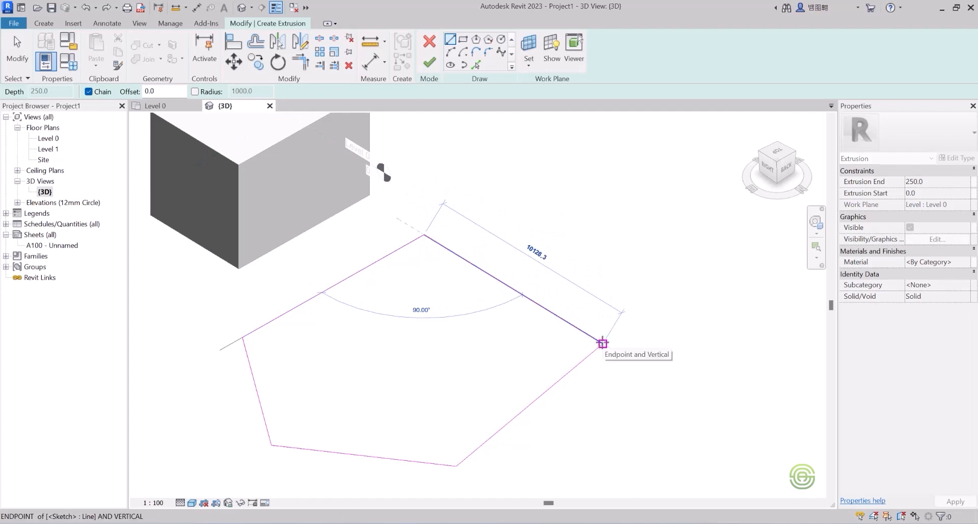
click(603, 343)
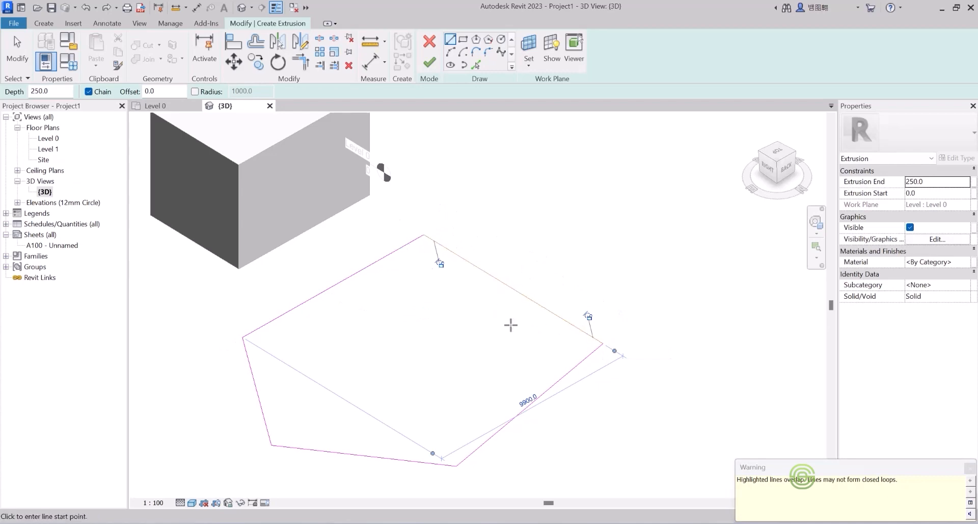
Try to finish the extrusion with the two overlapping lines in the profile and continue sketching.
click(430, 62)
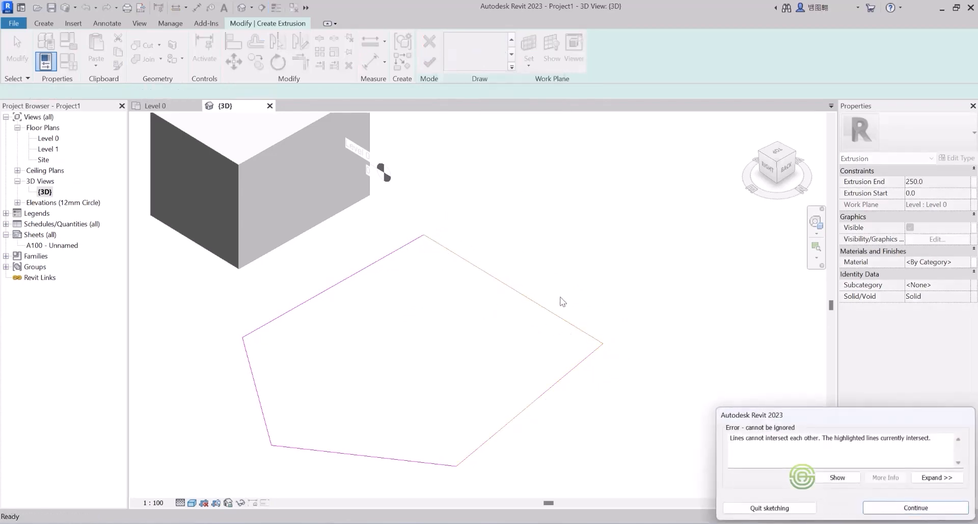
click(540, 279)
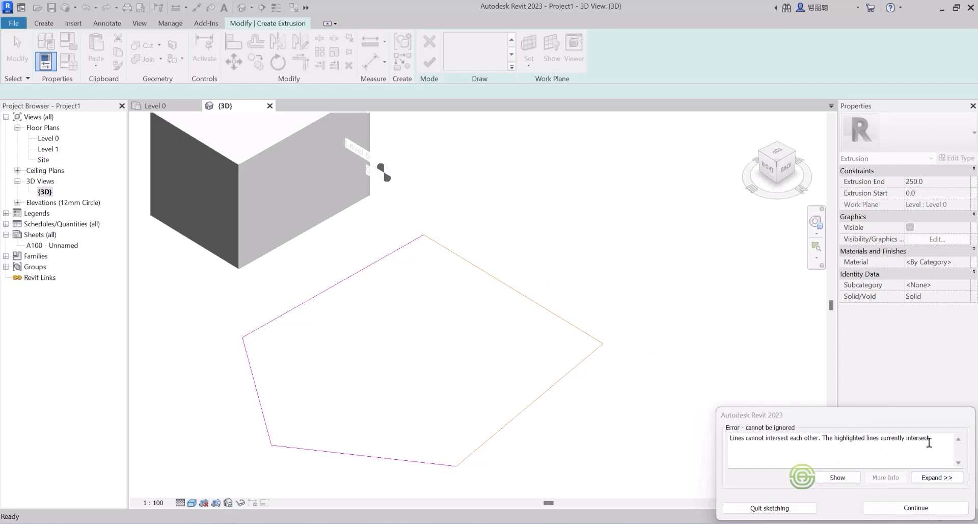
click(963, 507)
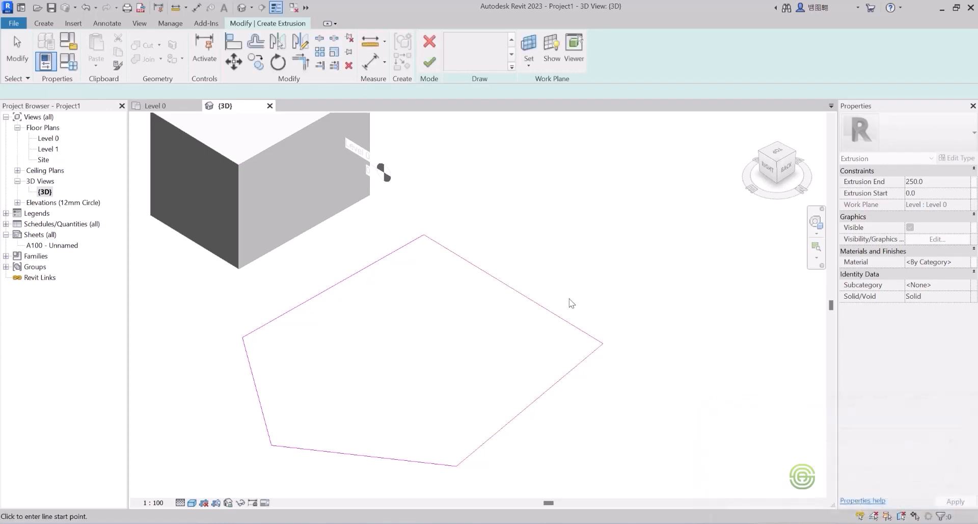
Delete both overlapping lines along the profile's closing edge.
key(Escape)
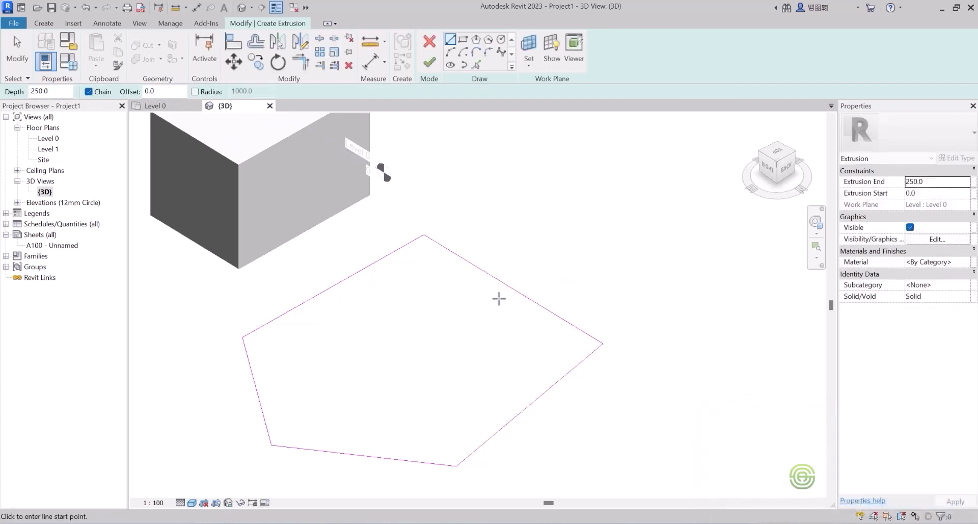
key(Escape)
click(507, 293)
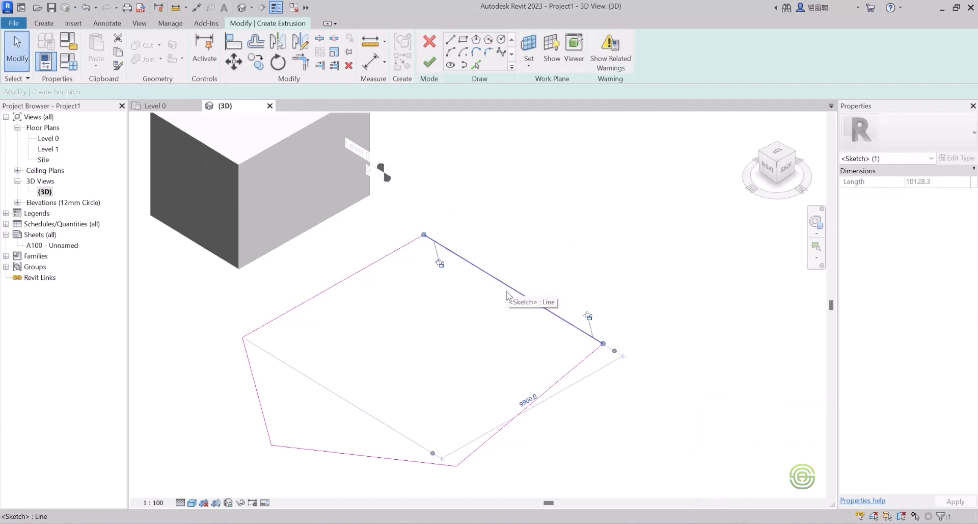
click(491, 296)
click(512, 288)
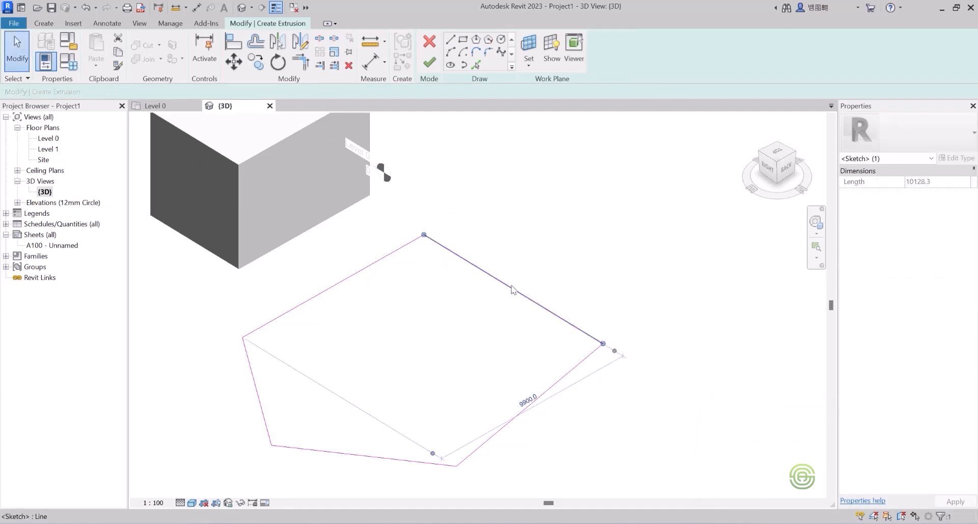
key(Delete)
Redraw a single line between the profile's two open ends and finish the 250 mm deep extrusion.
click(450, 40)
click(601, 344)
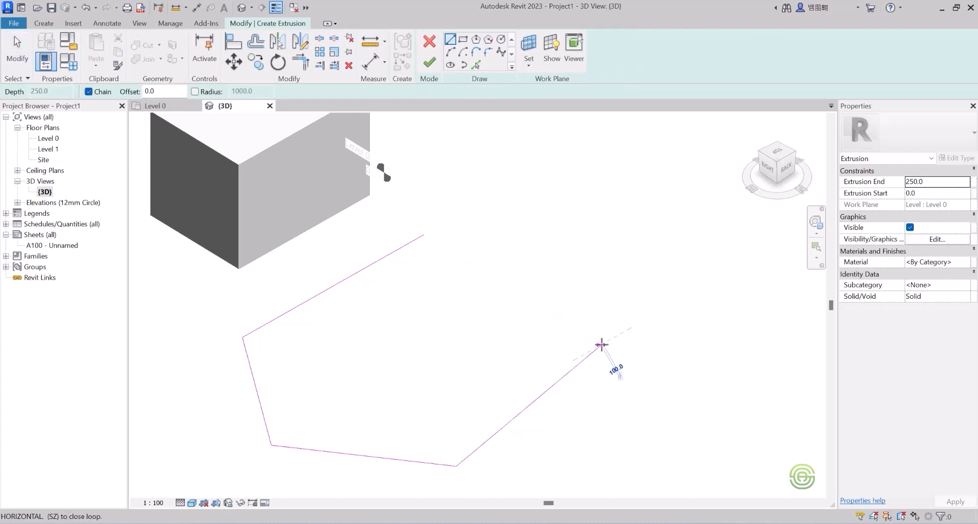
click(423, 235)
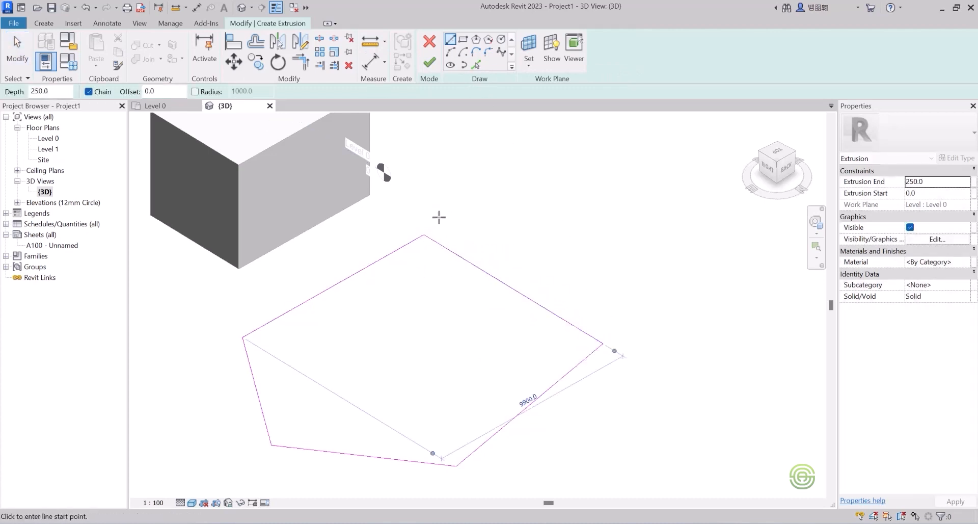
click(429, 63)
Stretch the five-sided extrusion to a height of about 3339 mm and pull one of its side faces outward.
drag(426, 343, 427, 284)
scroll(427, 284, down, 2)
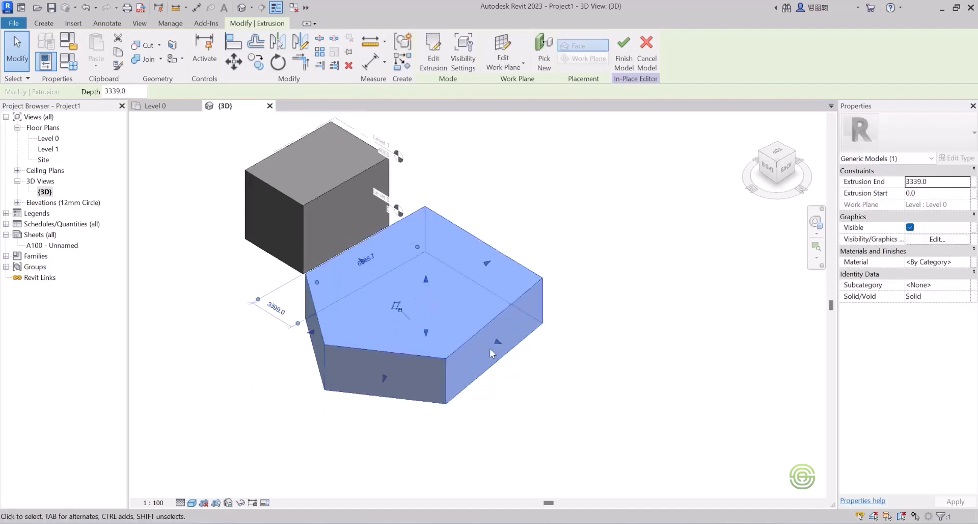
drag(499, 342, 523, 342)
click(273, 353)
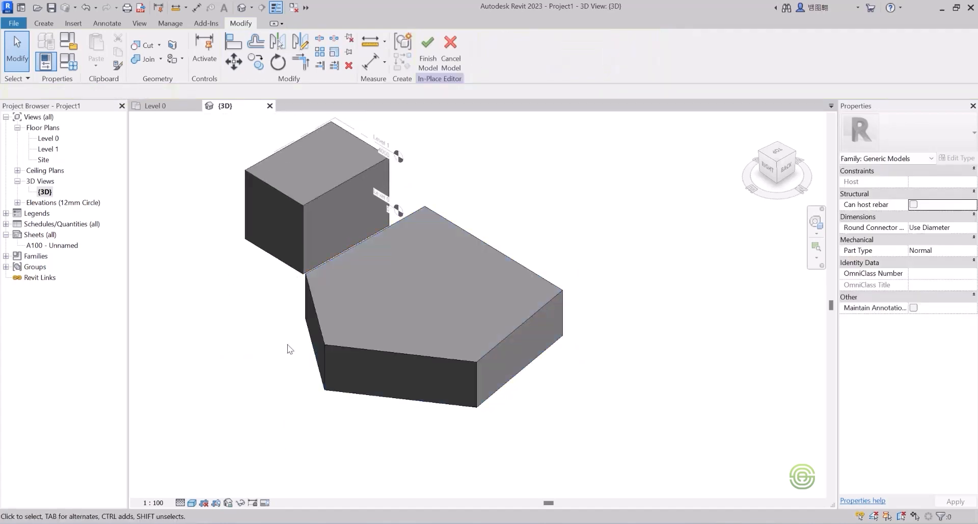
scroll(421, 275, down, 2)
middle_drag(407, 295, 486, 309)
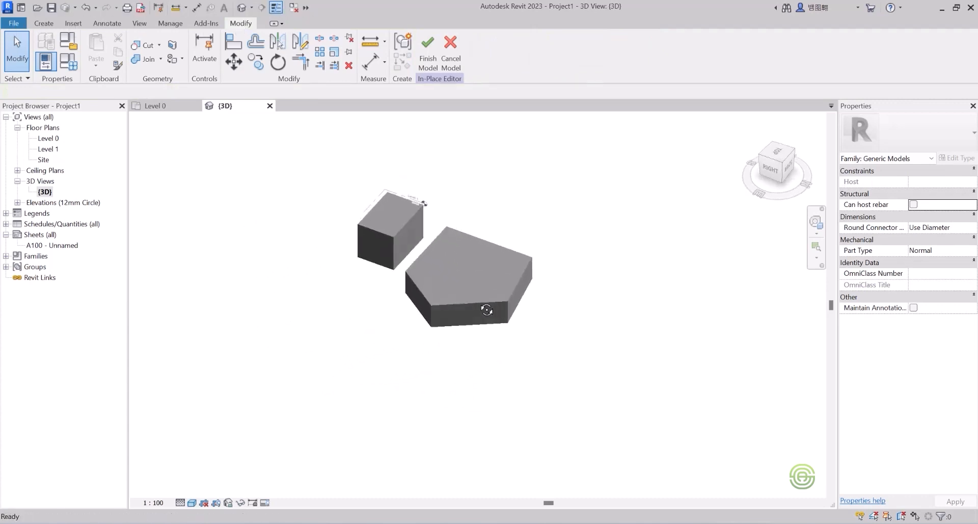
Extrude an inscribed six-sided polygon of about 8000 mm radius beside the existing solids and stretch its height to about 11707 mm.
click(45, 23)
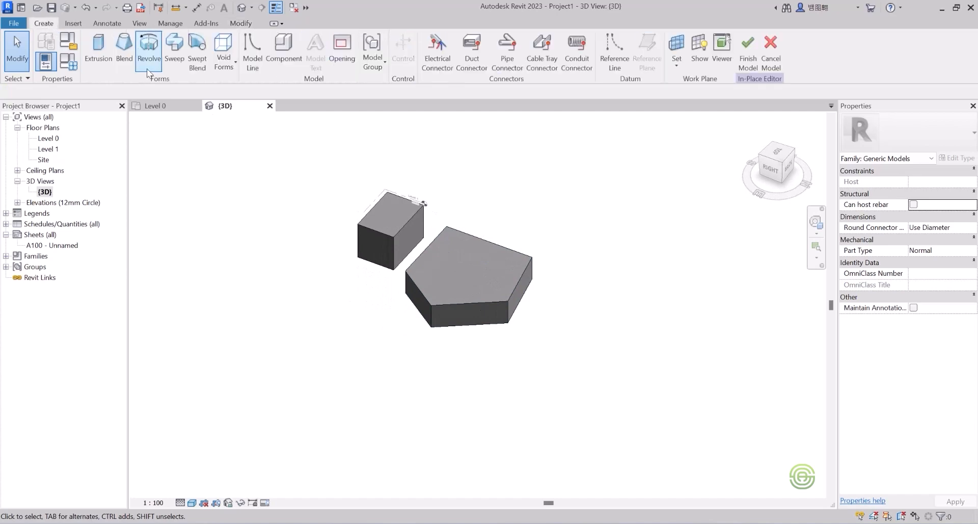
click(99, 54)
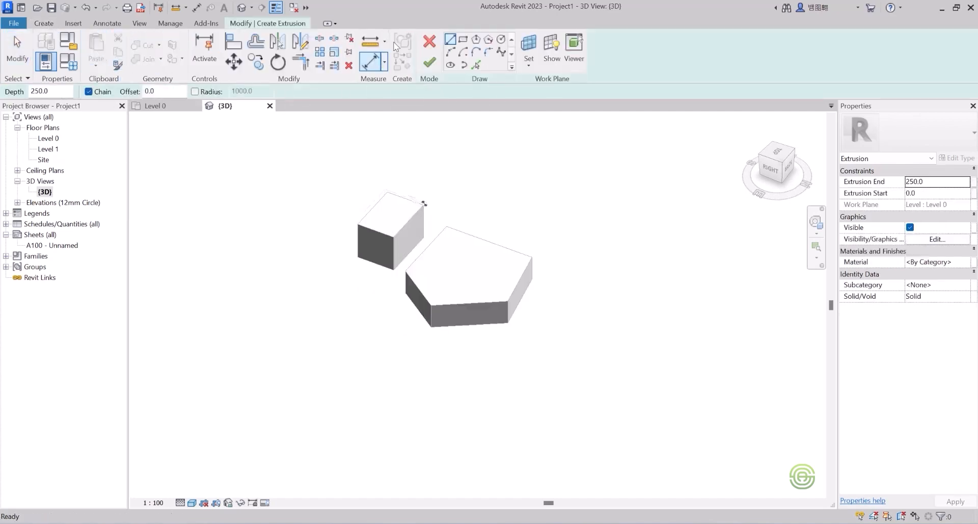
click(475, 40)
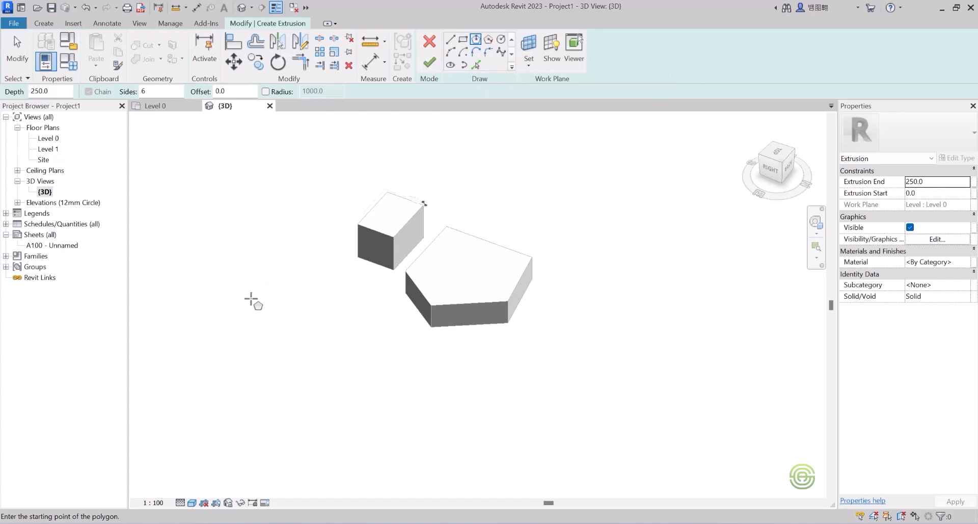
click(251, 299)
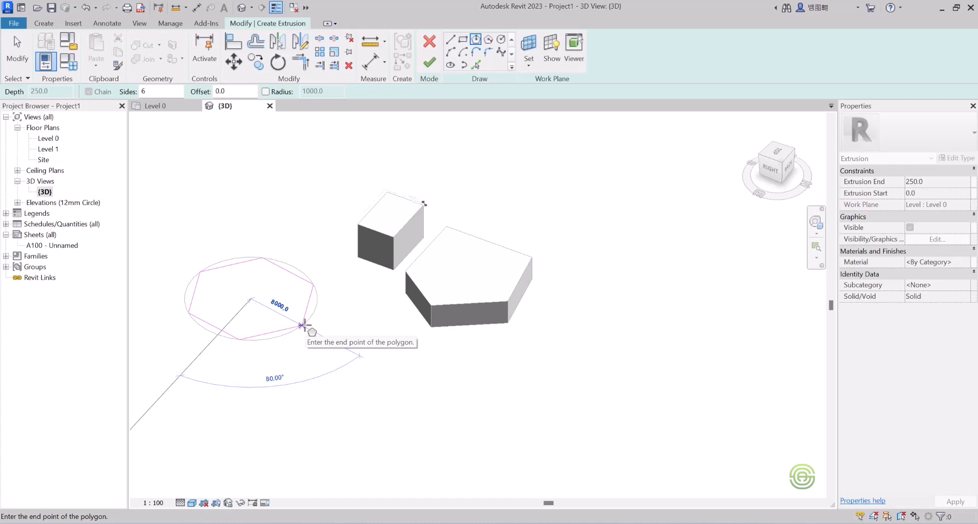
click(305, 325)
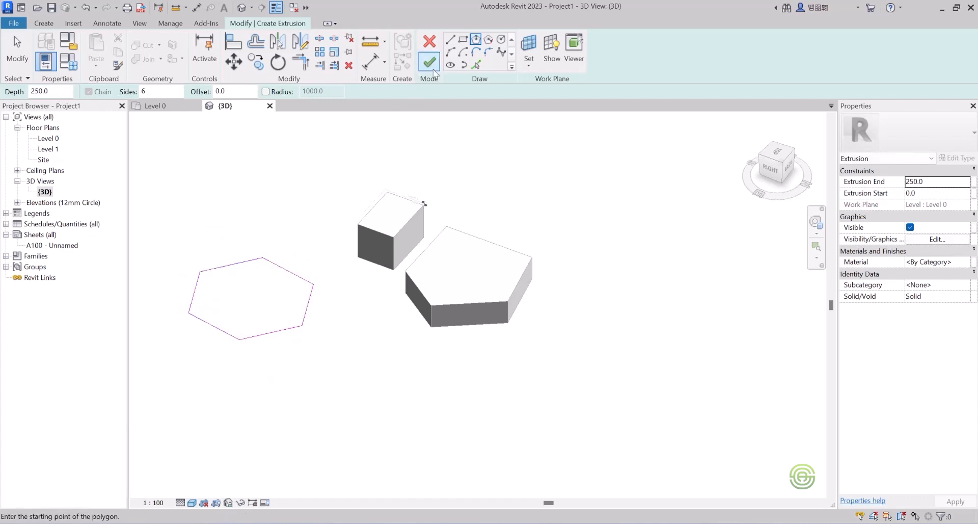
click(429, 67)
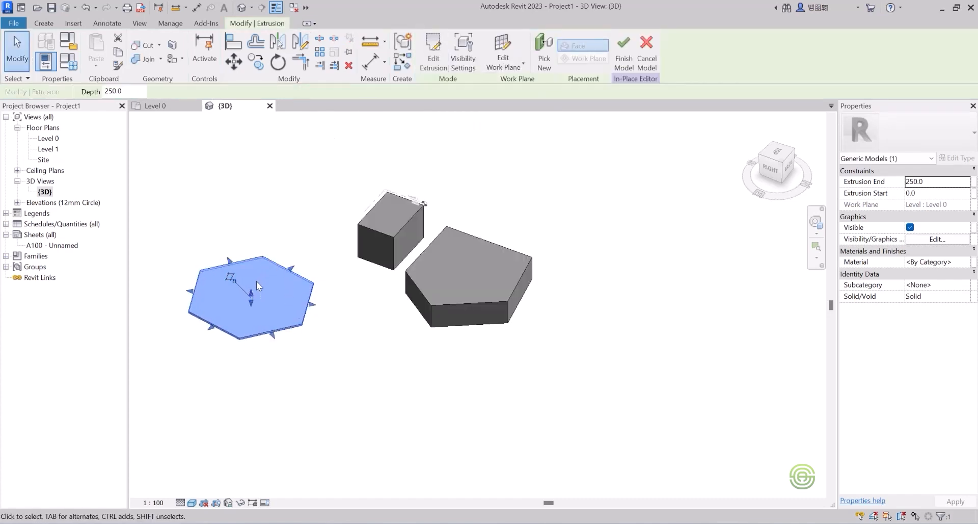
drag(252, 294, 255, 223)
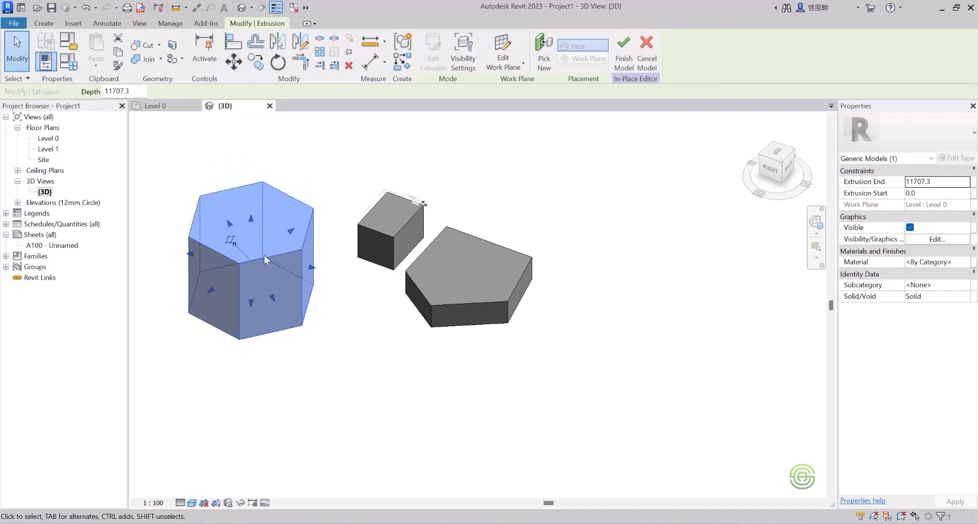
Deselect the hexagonal extrusion and finish the in-place model.
scroll(270, 264, down, 3)
middle_drag(274, 278, 384, 294)
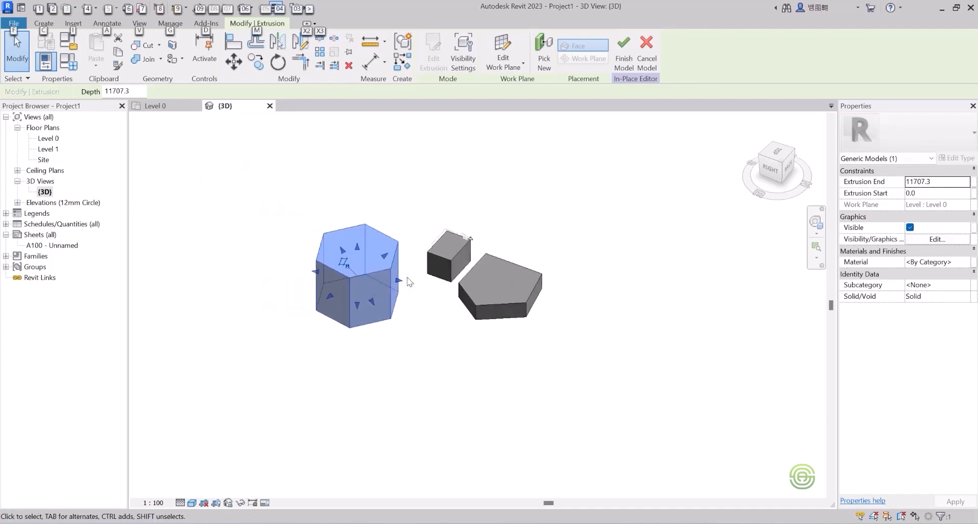
click(371, 198)
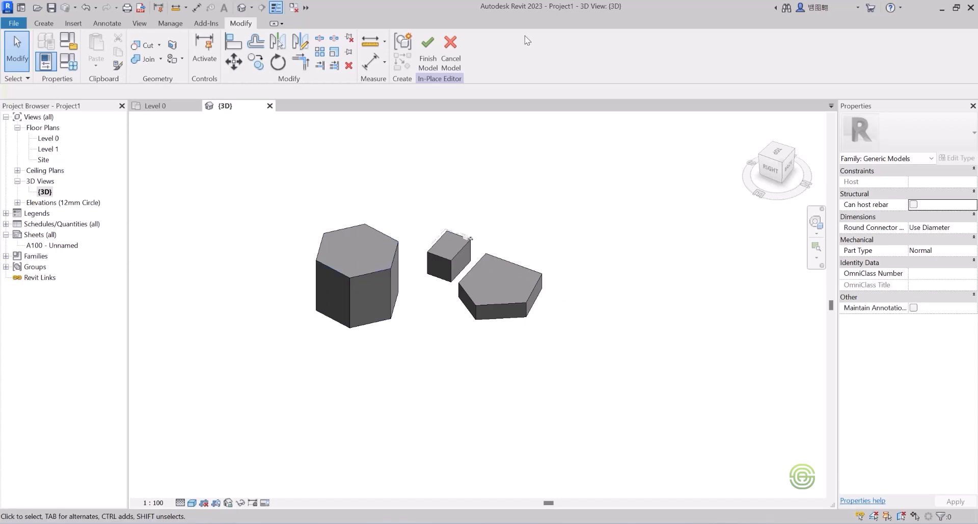
click(427, 50)
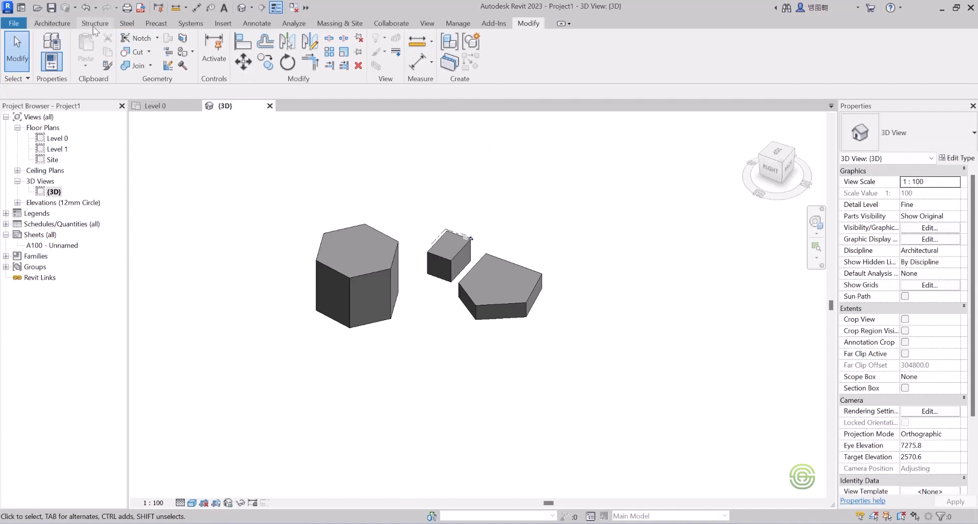
Open the finished model for in-place editing and enter the hexagonal extrusion's profile sketch, and undo back out of both.
click(56, 23)
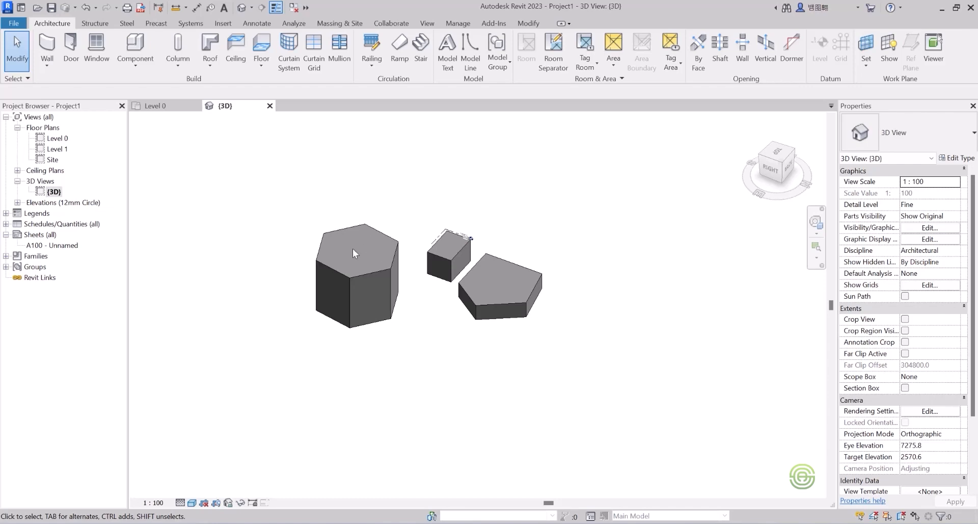
click(355, 274)
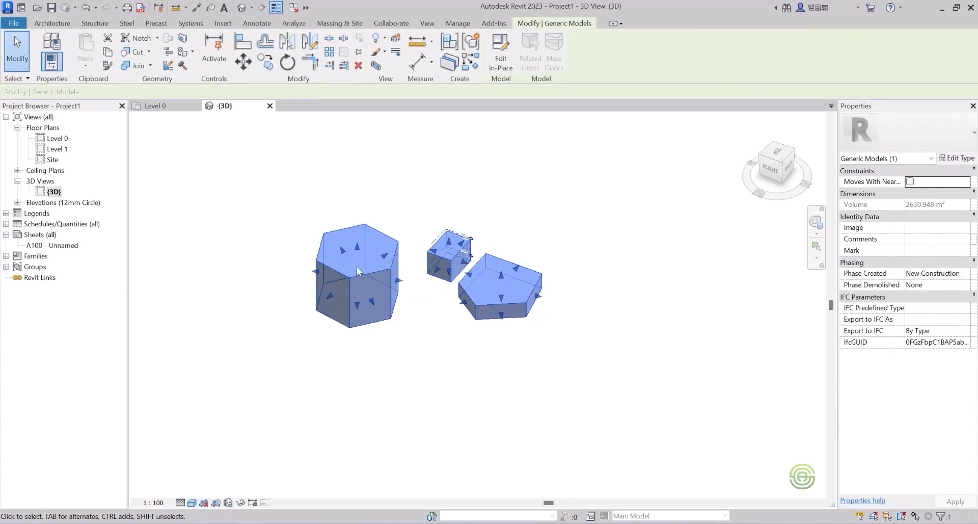
key(Escape)
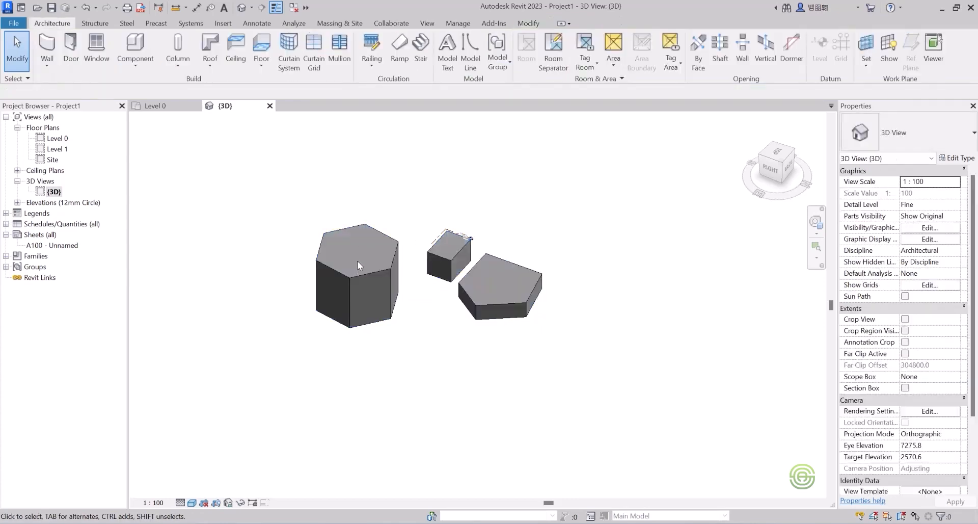
double_click(364, 275)
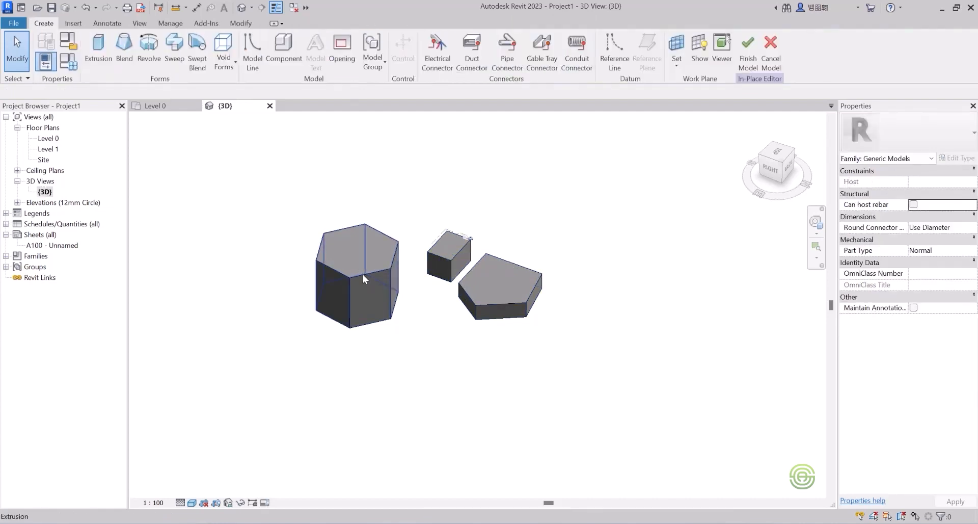
click(363, 273)
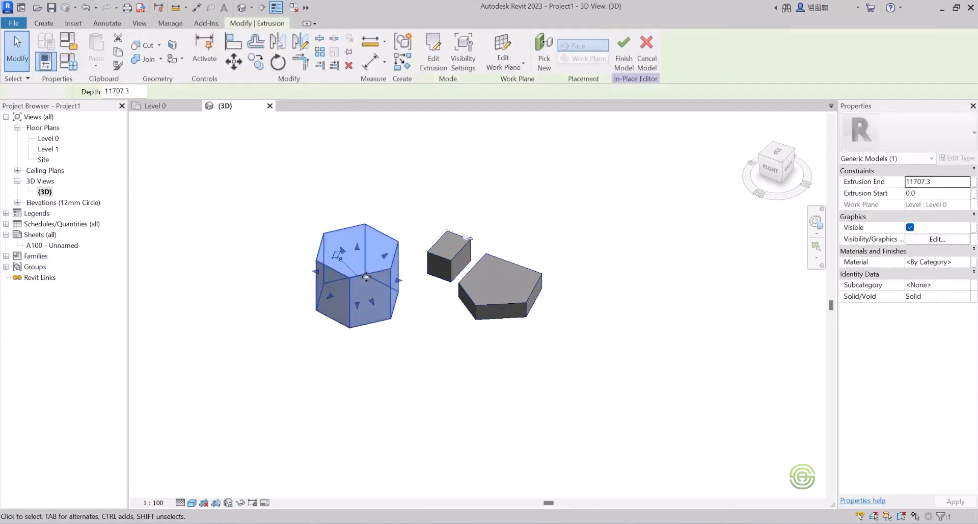
double_click(363, 276)
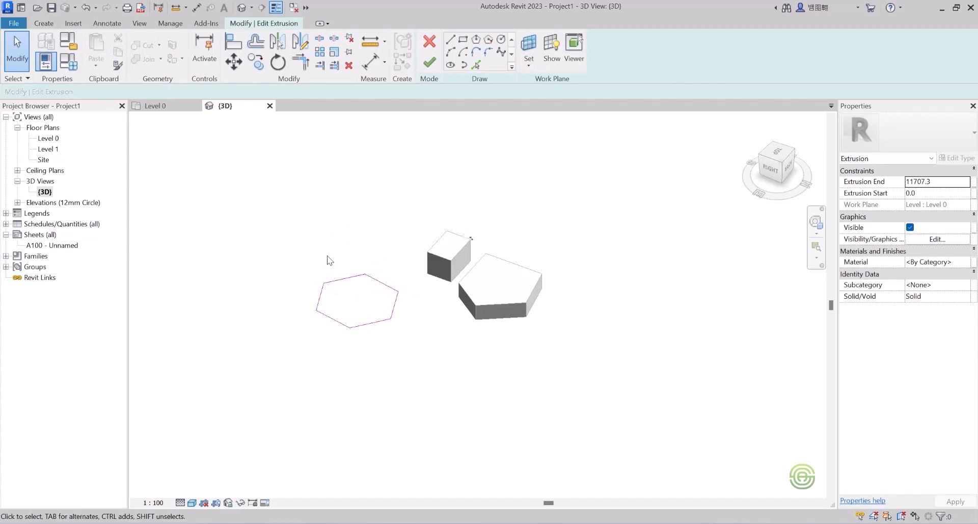
key(ctrl+z)
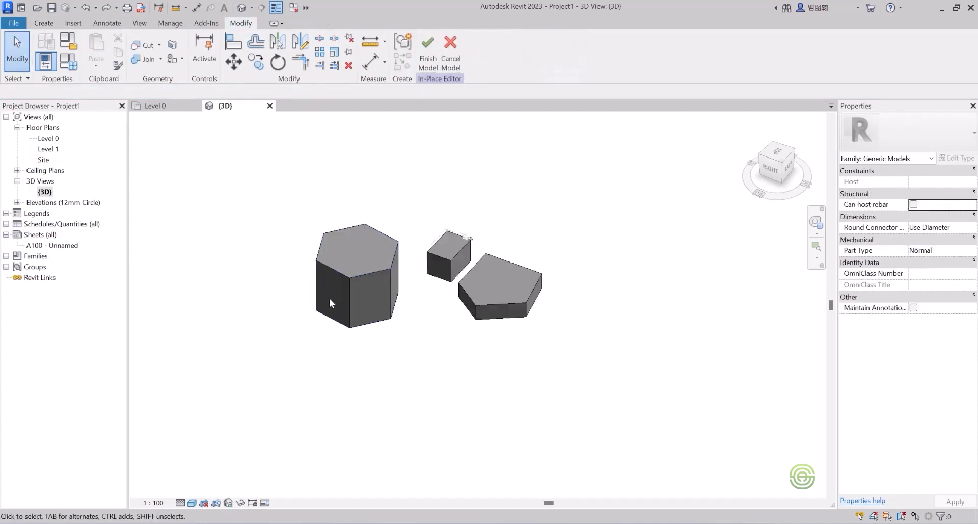
key(ctrl+z)
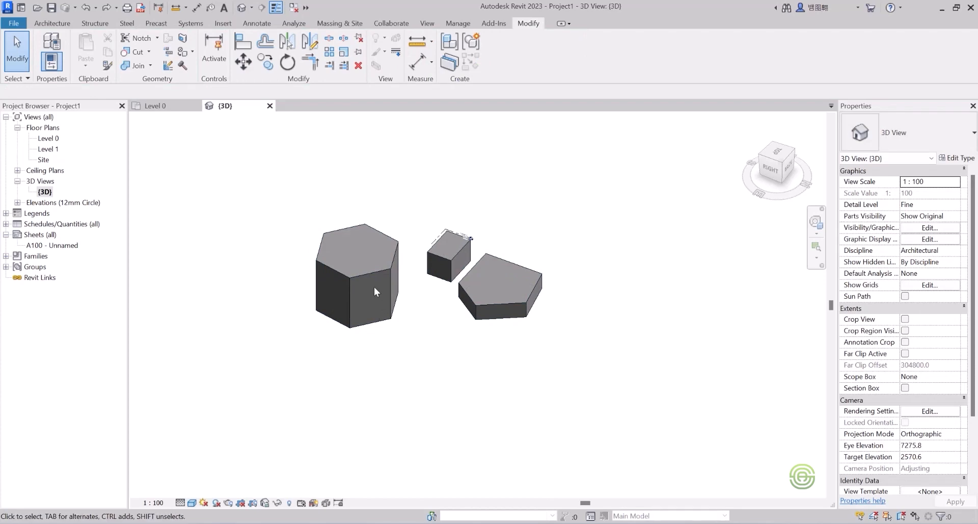
Reopen the three-solid generic model for in-place editing and finish it again without edits.
click(368, 271)
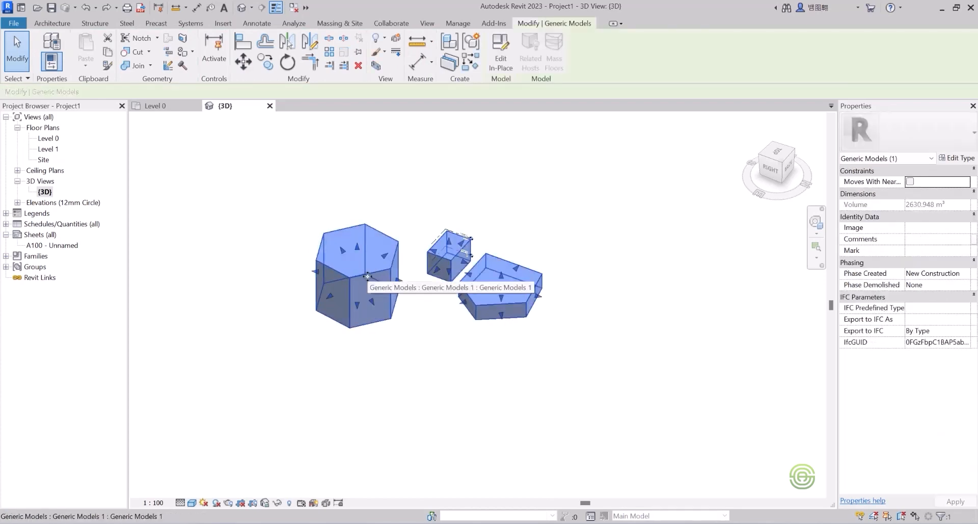
double_click(368, 276)
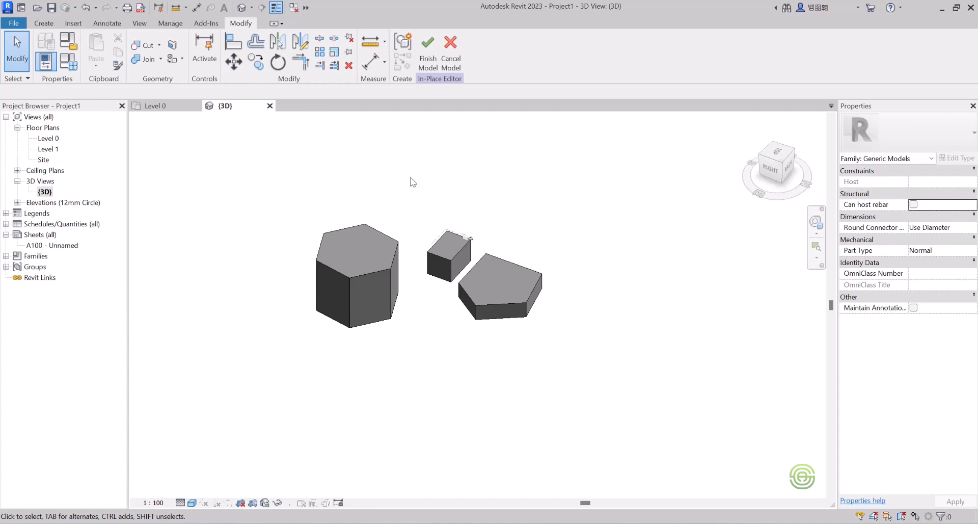
click(428, 56)
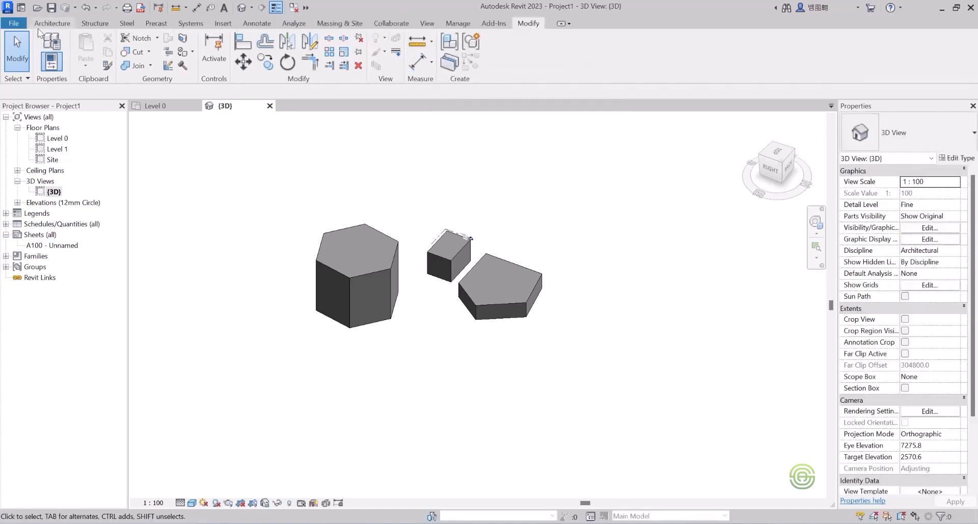
Open the three-solid generic model for in-place editing and bring up its form creation commands.
click(371, 275)
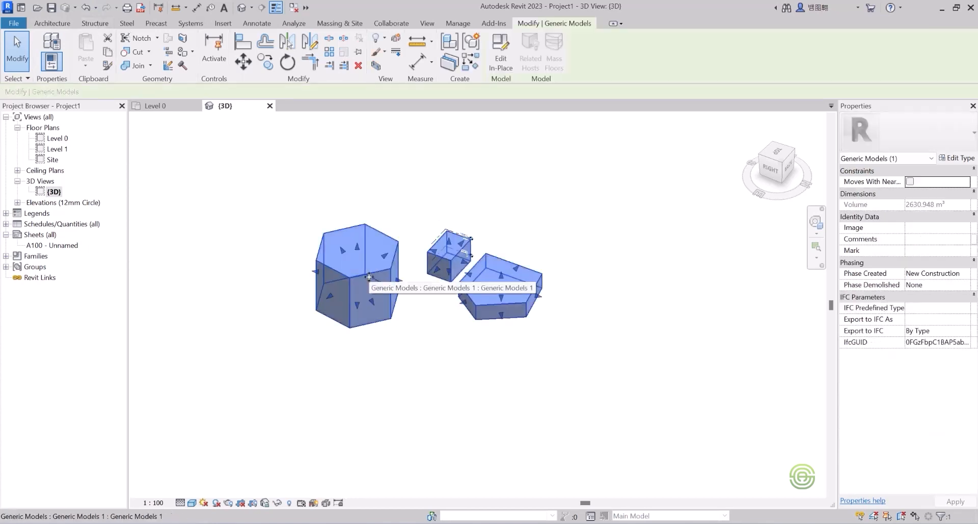
double_click(369, 277)
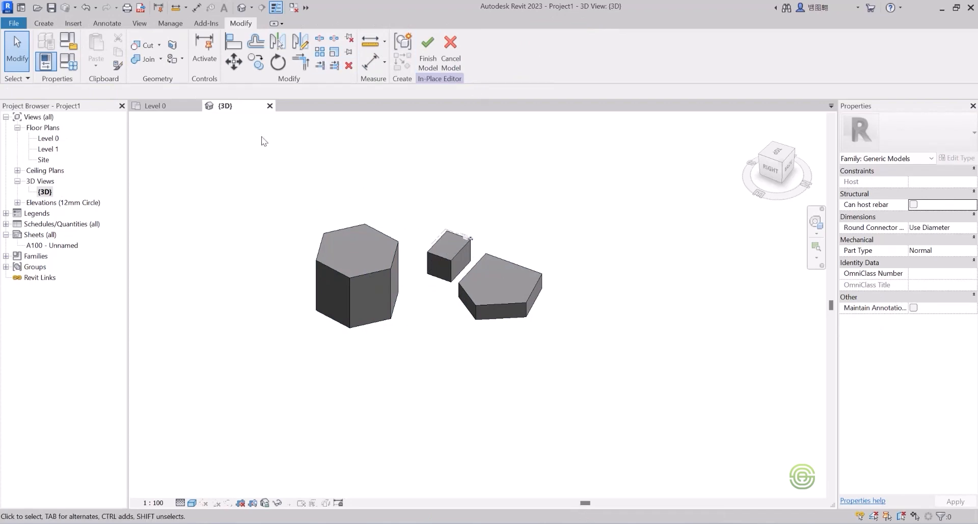
click(45, 24)
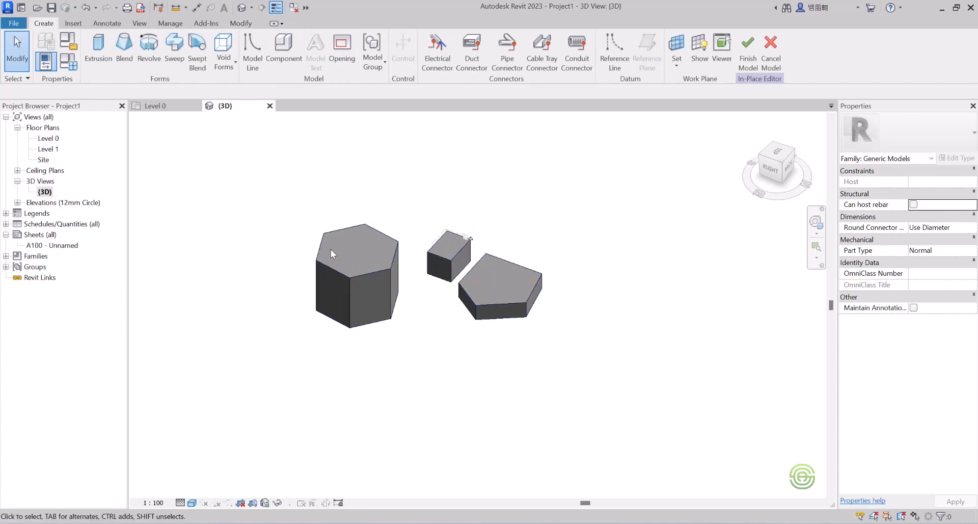
scroll(331, 249, down, 1)
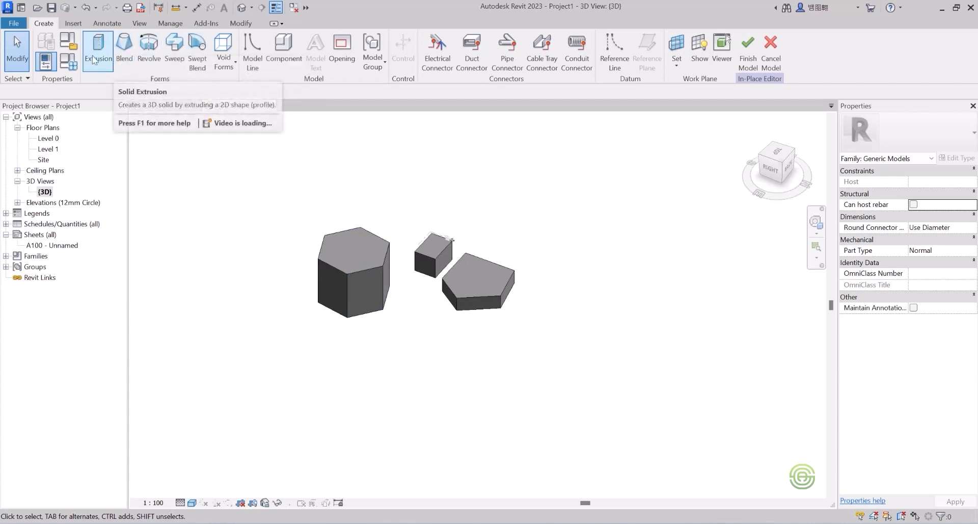
click(123, 44)
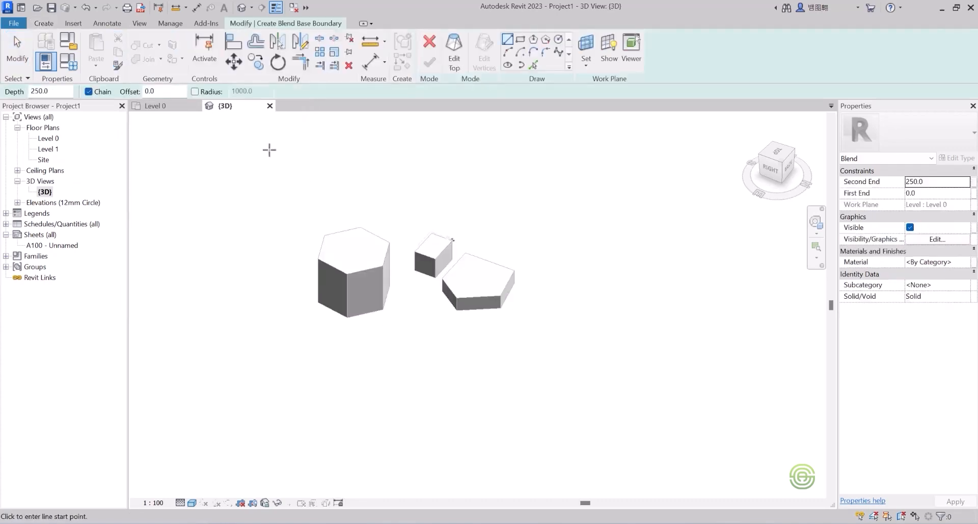
click(383, 308)
key(Escape)
shift+middle_drag(356, 207, 458, 247)
scroll(413, 359, up, 2)
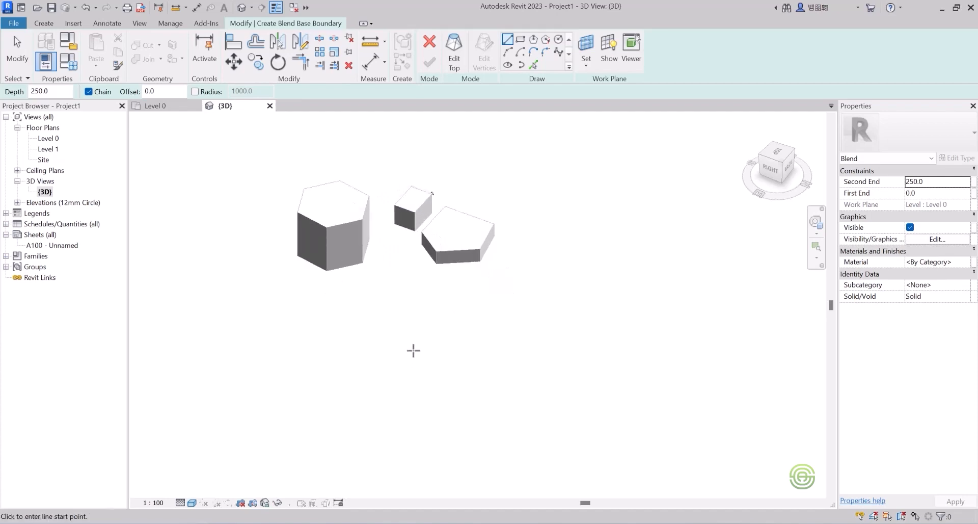
scroll(413, 350, down, 1)
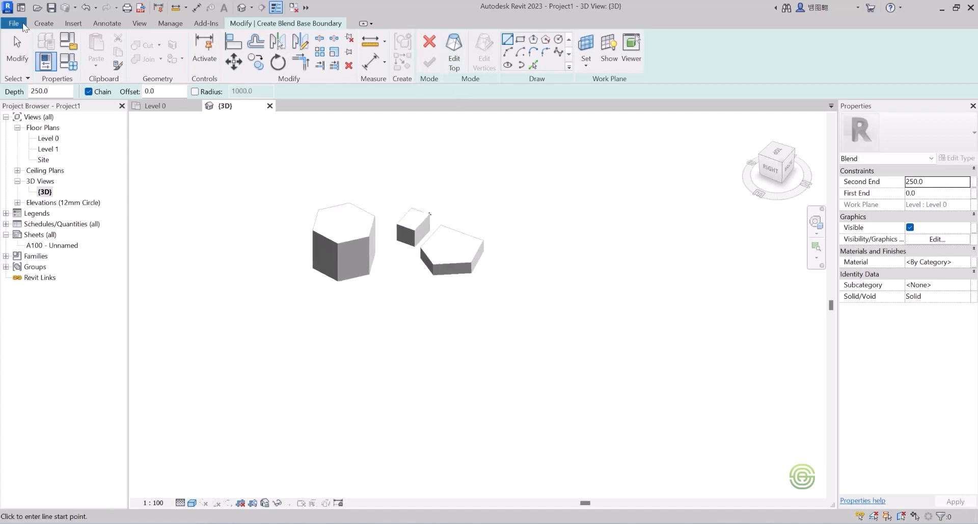
click(44, 22)
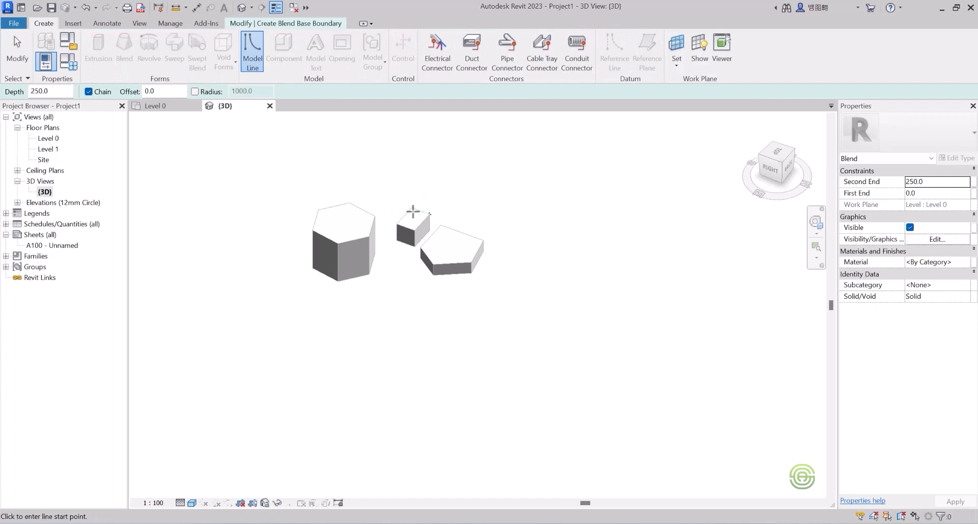
key(Escape)
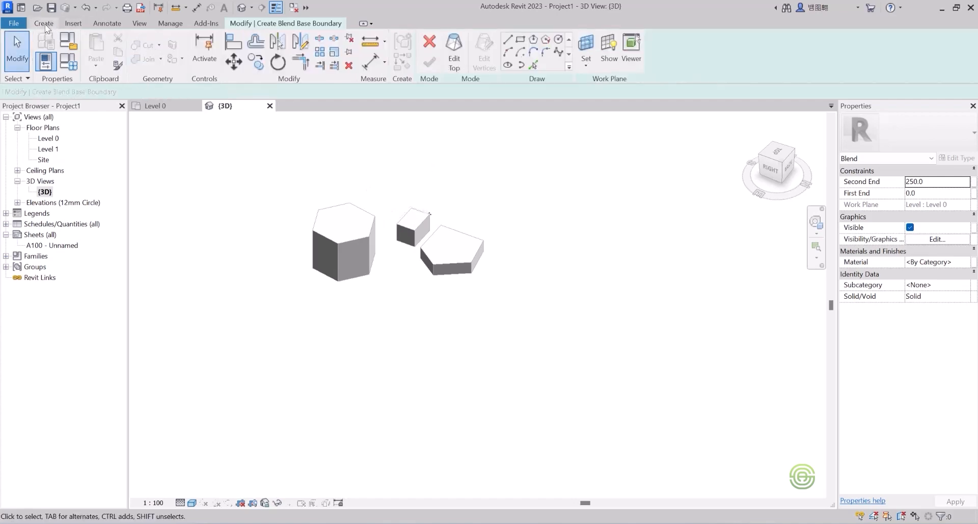
click(45, 27)
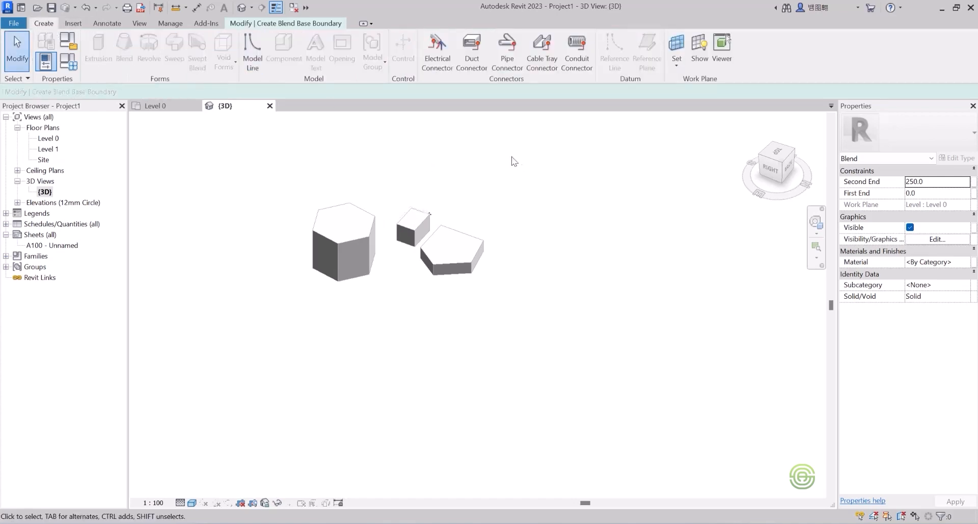
right_click(454, 162)
click(434, 163)
click(73, 24)
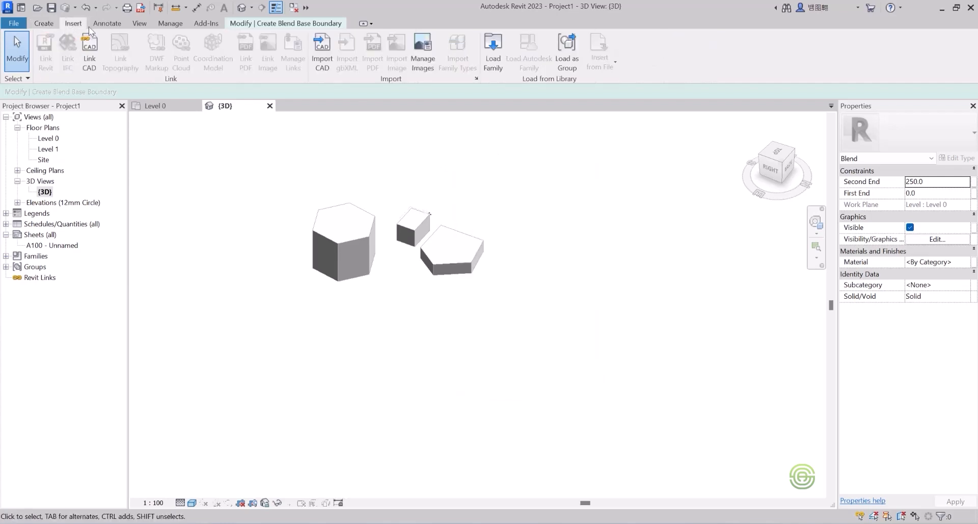
click(240, 23)
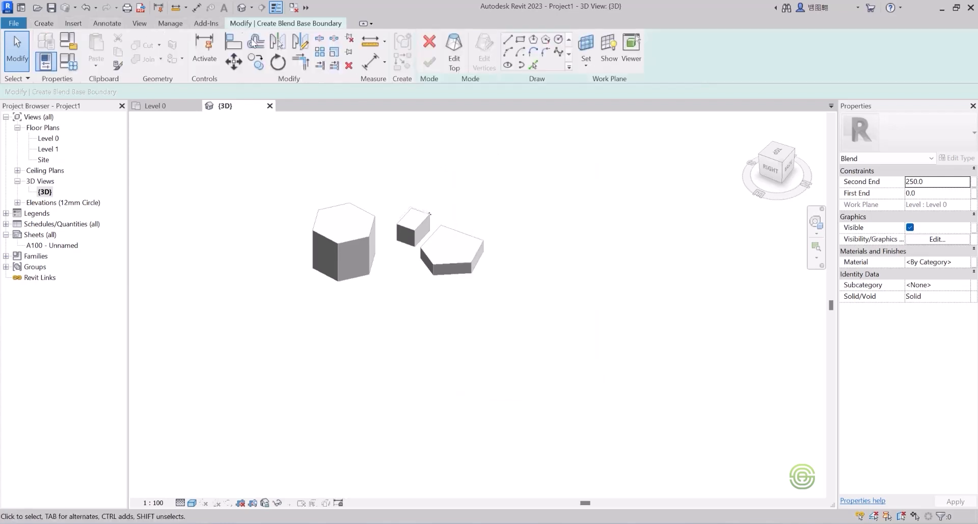
click(429, 43)
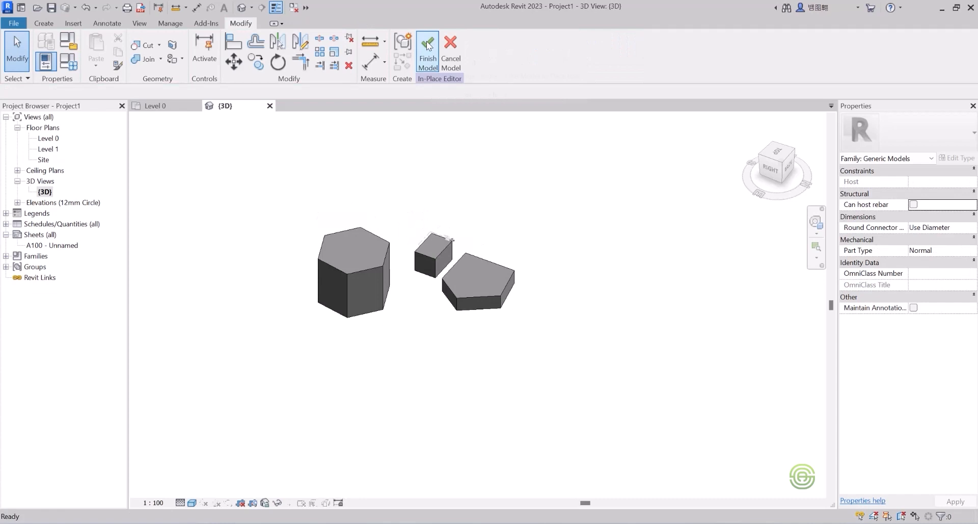
Start a blend and sketch its rectangular base boundary, about 16000 by 18000 mm, in front of the existing solids.
click(44, 23)
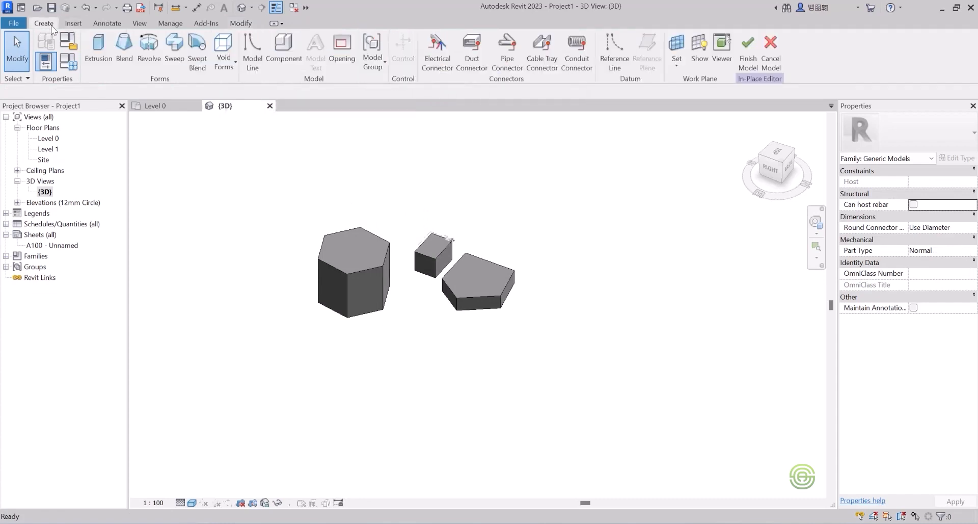
click(126, 44)
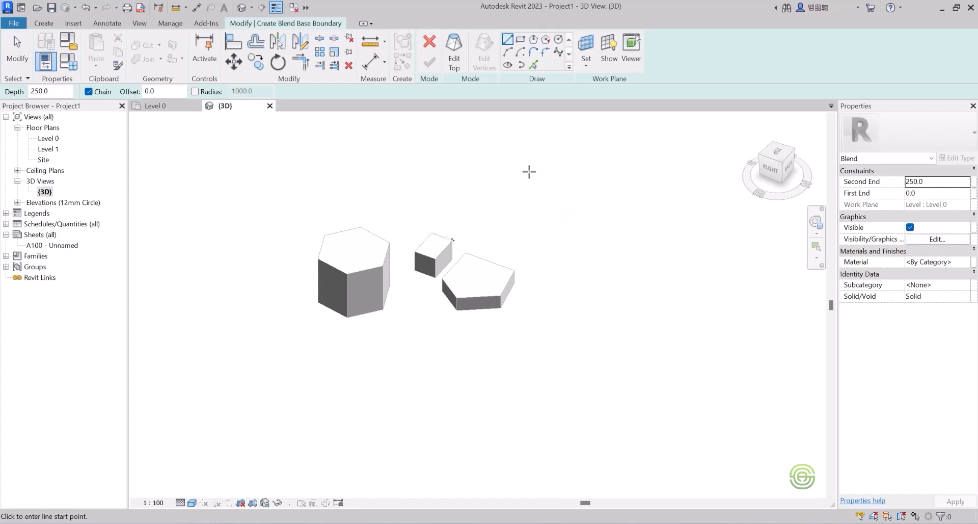
click(521, 40)
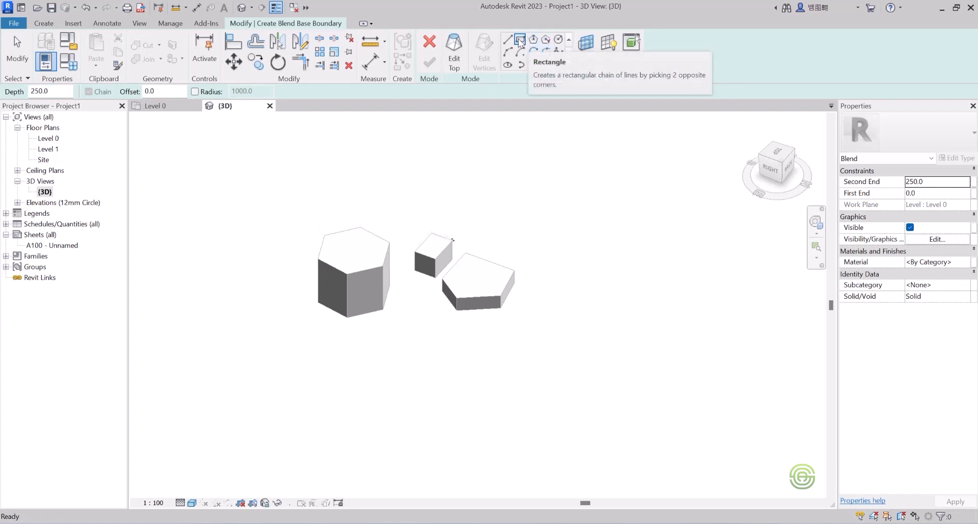
scroll(392, 202, down, 3)
scroll(413, 311, up, 2)
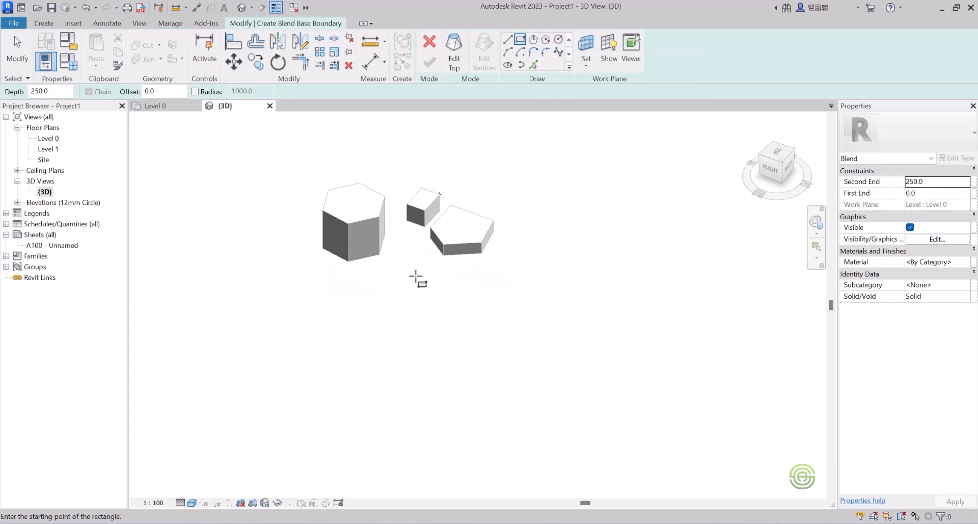
click(415, 278)
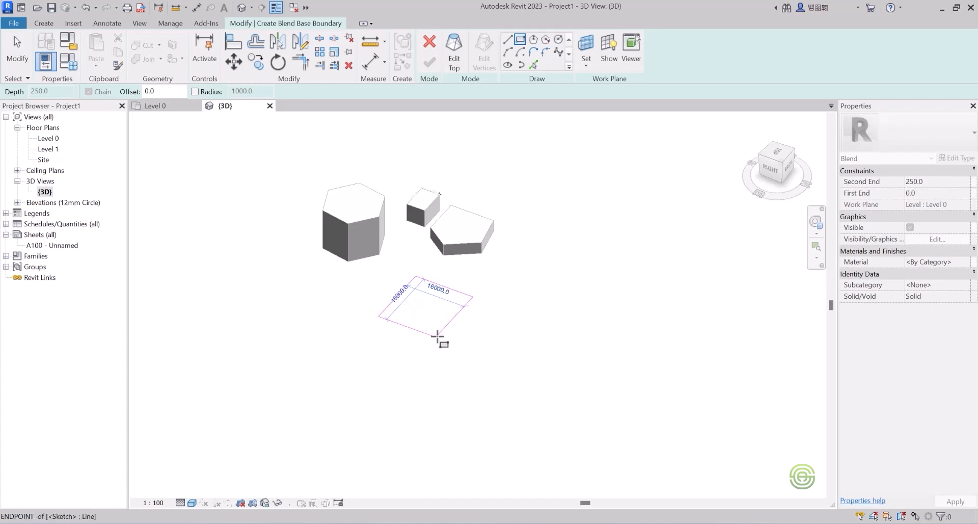
click(436, 336)
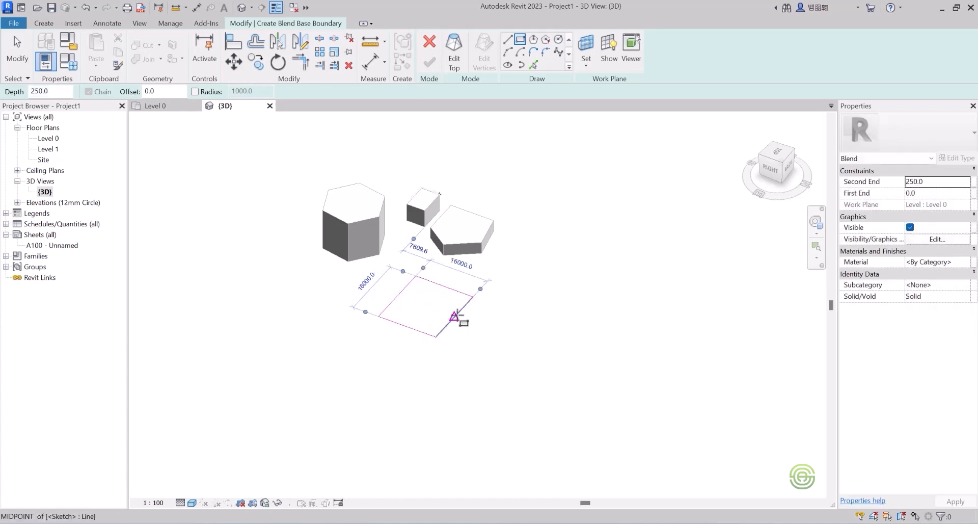
Switch to the blend's top boundary and sketch a circle of about 6000 mm radius centred inside the rectangular base.
click(455, 46)
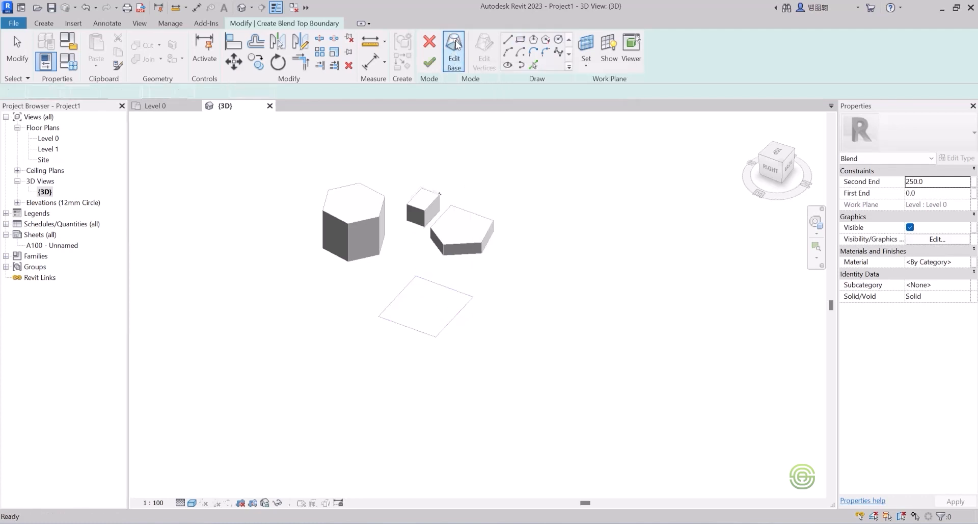
click(519, 51)
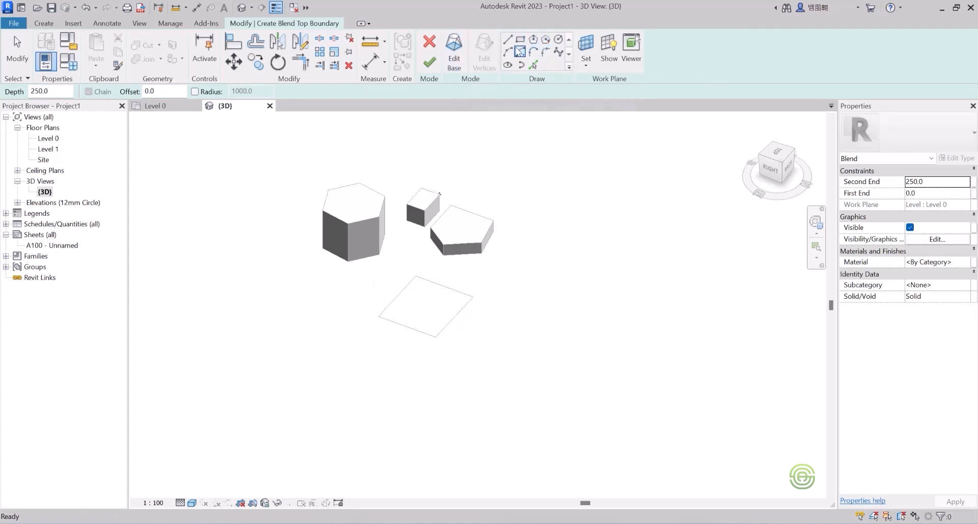
click(533, 39)
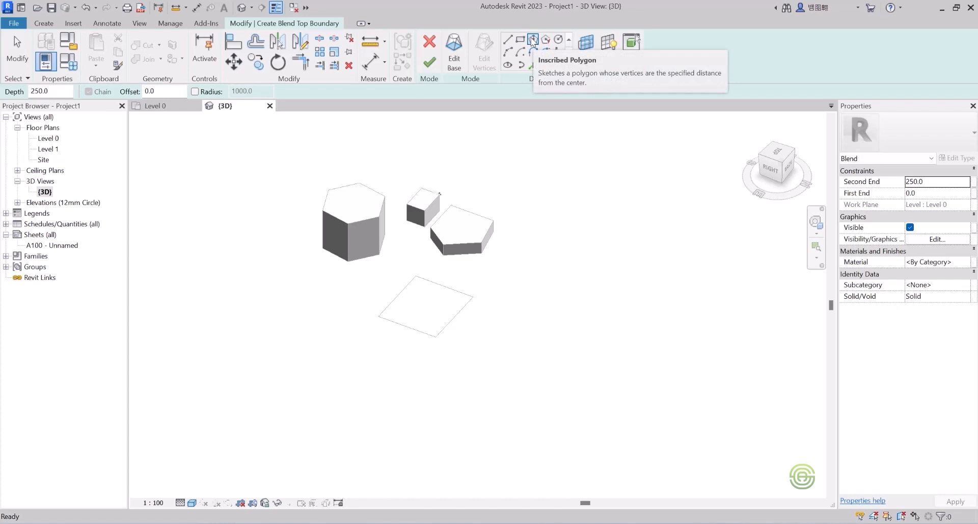
click(558, 40)
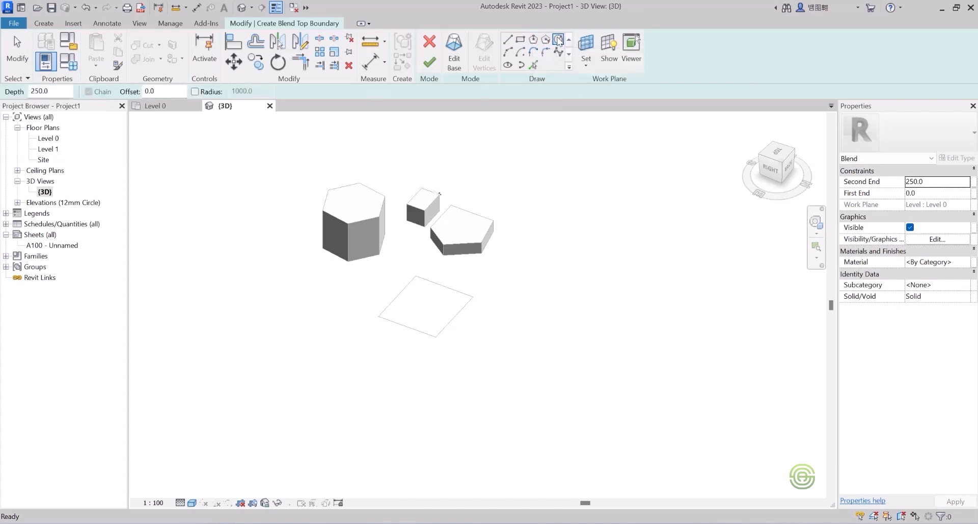
click(425, 304)
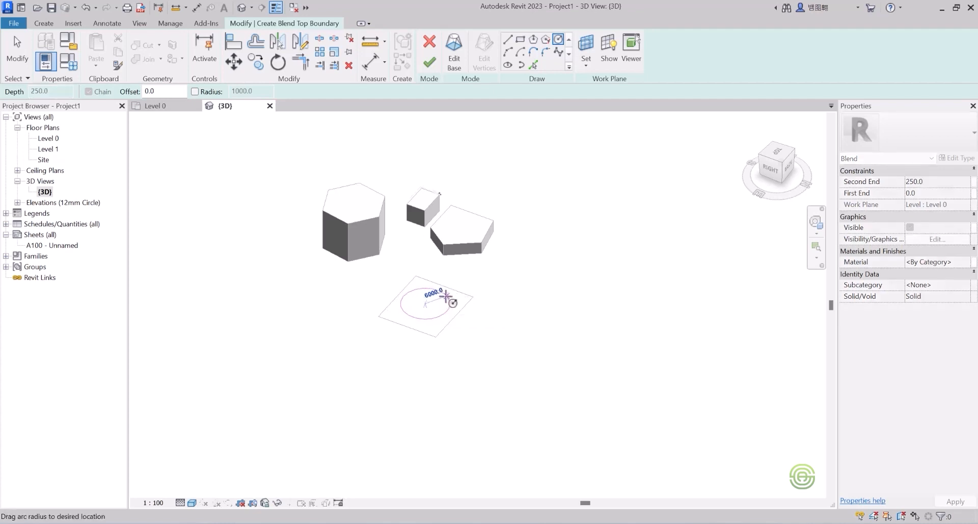
click(446, 296)
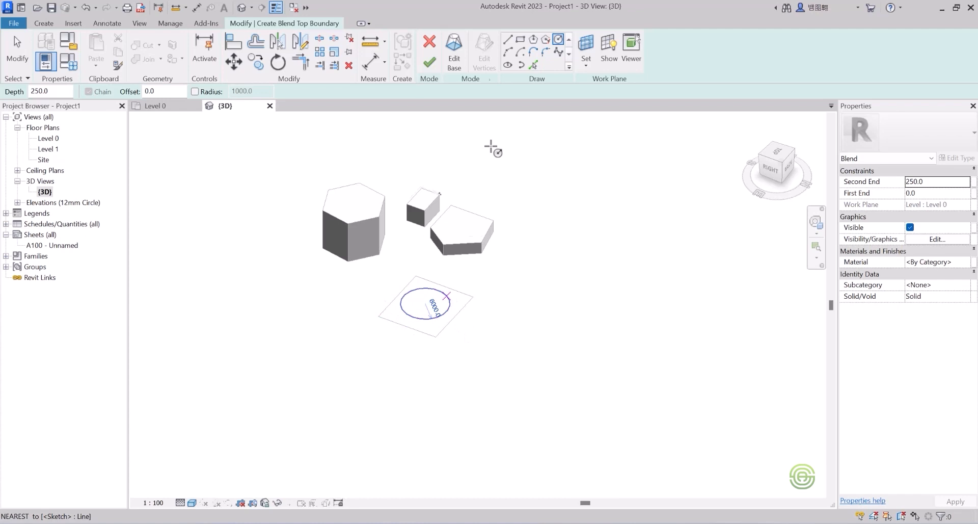
Finish the rectangle-to-circle blend and stretch its top upward to a depth of about 20700 mm.
click(429, 63)
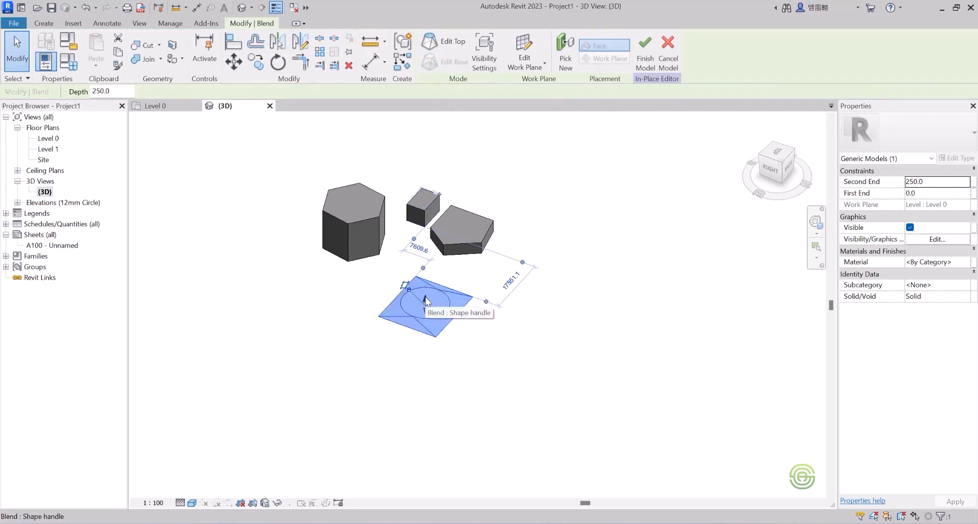
drag(425, 298, 425, 244)
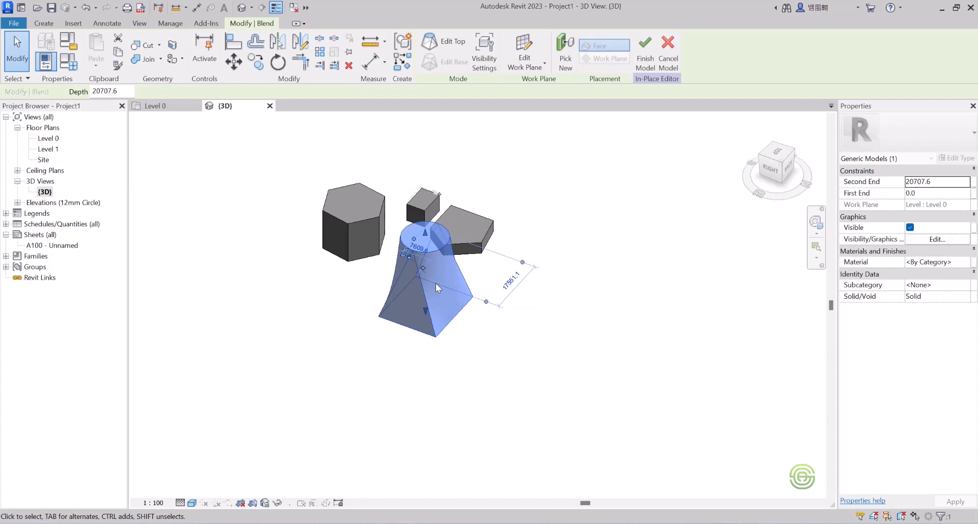
scroll(430, 279, up, 2)
middle_drag(430, 280, 355, 280)
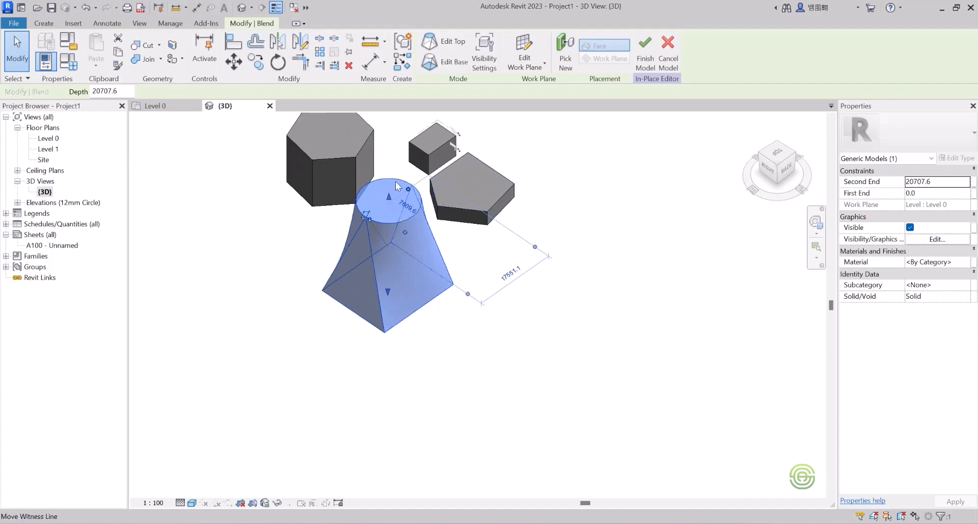
middle_drag(389, 214, 438, 236)
key(alt)
scroll(397, 268, down, 1)
shift+middle_drag(398, 268, 466, 261)
click(379, 253)
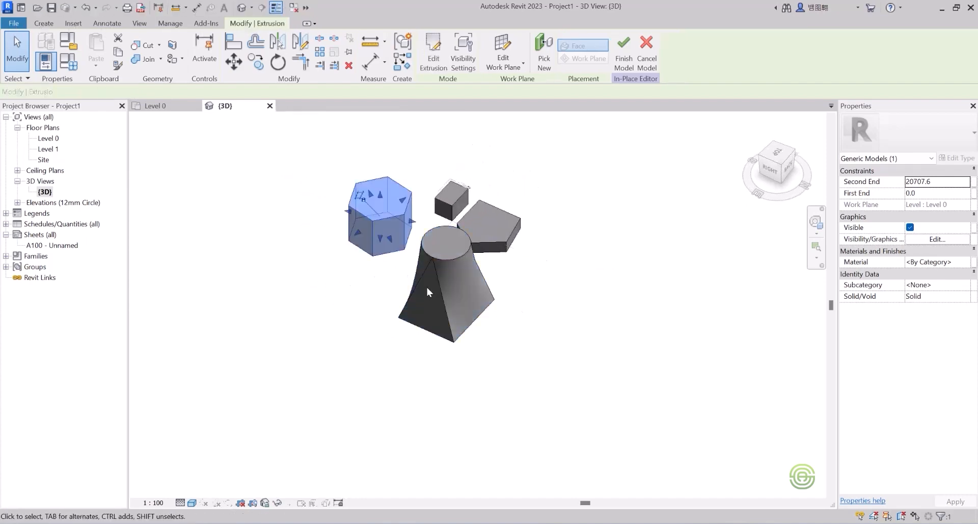
click(346, 291)
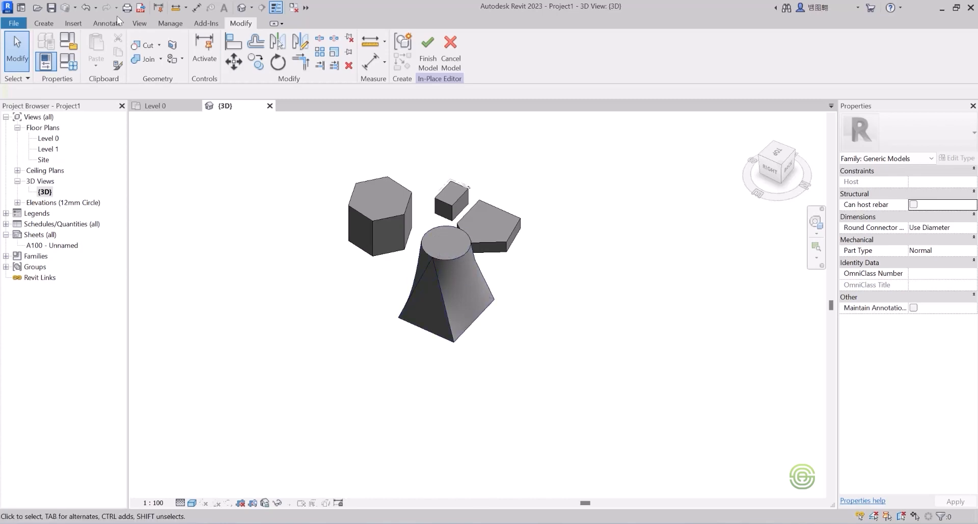
Start a second blend and sketch its circular base boundary, about 9000 mm in radius, in the empty area beside the existing solids.
click(44, 23)
click(125, 51)
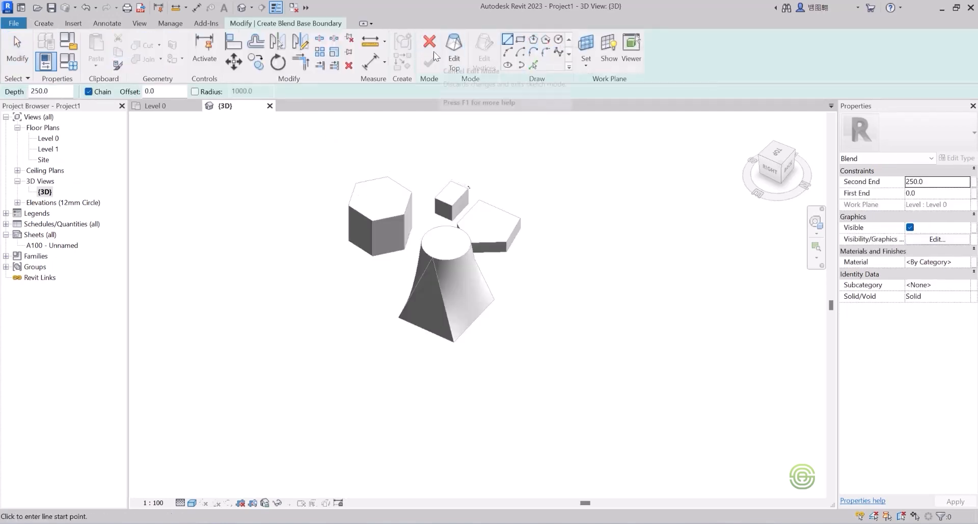
click(558, 39)
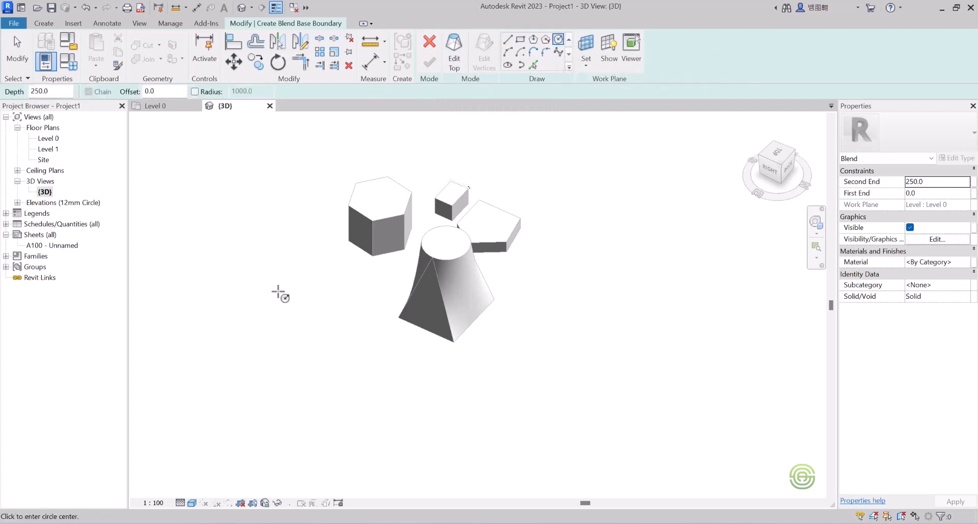
click(278, 292)
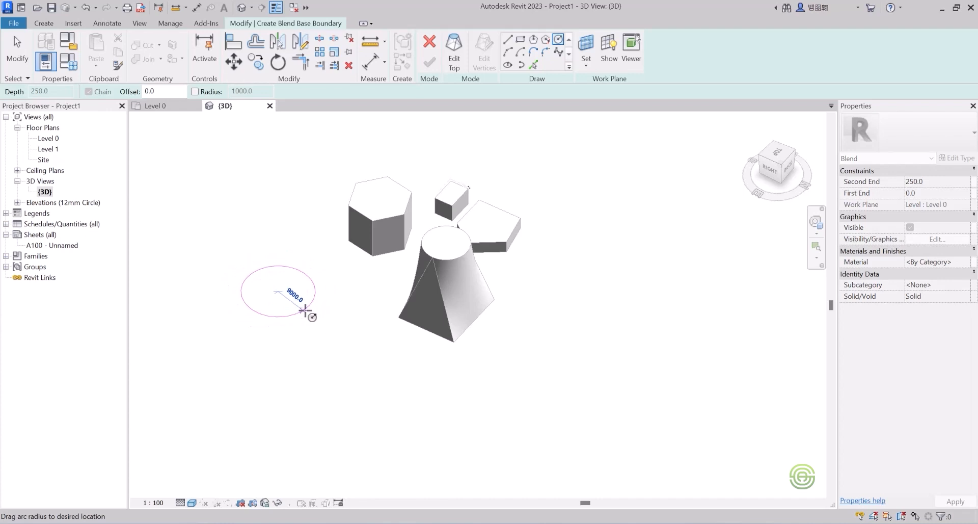
click(304, 311)
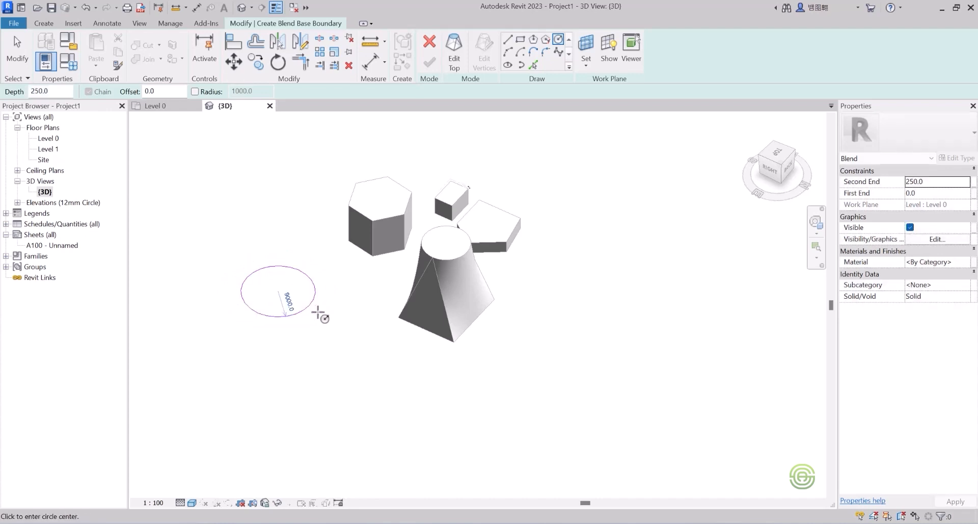
Sketch the second blend's top boundary as a circle of about 5000 mm radius, concentric with its base.
click(453, 51)
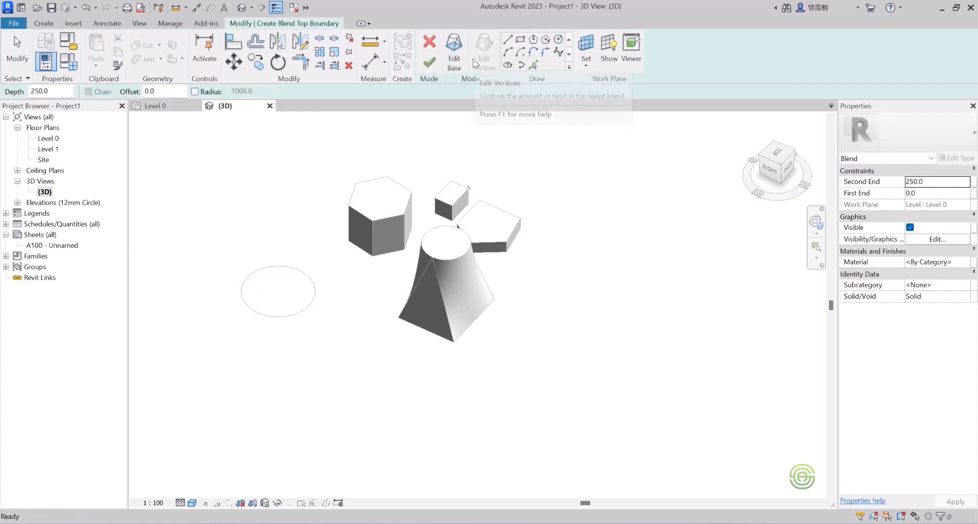
click(559, 40)
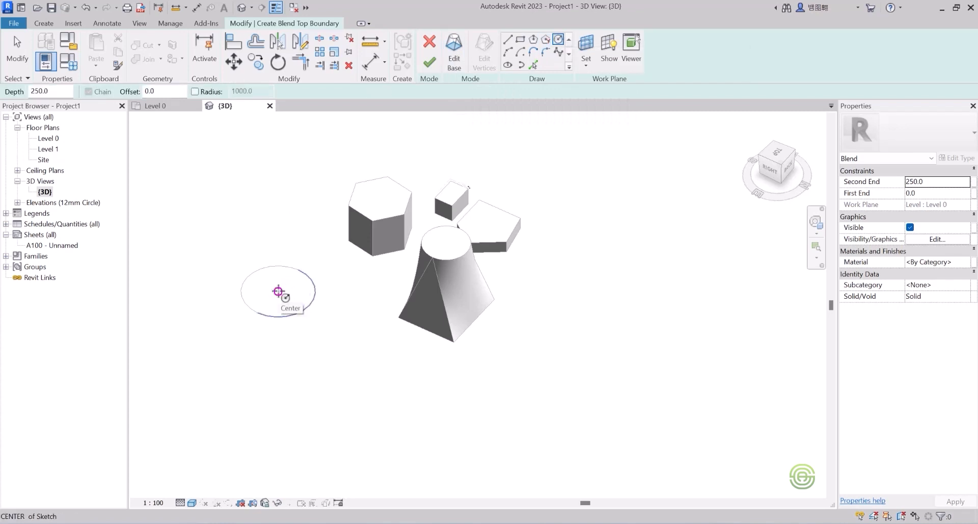
click(278, 291)
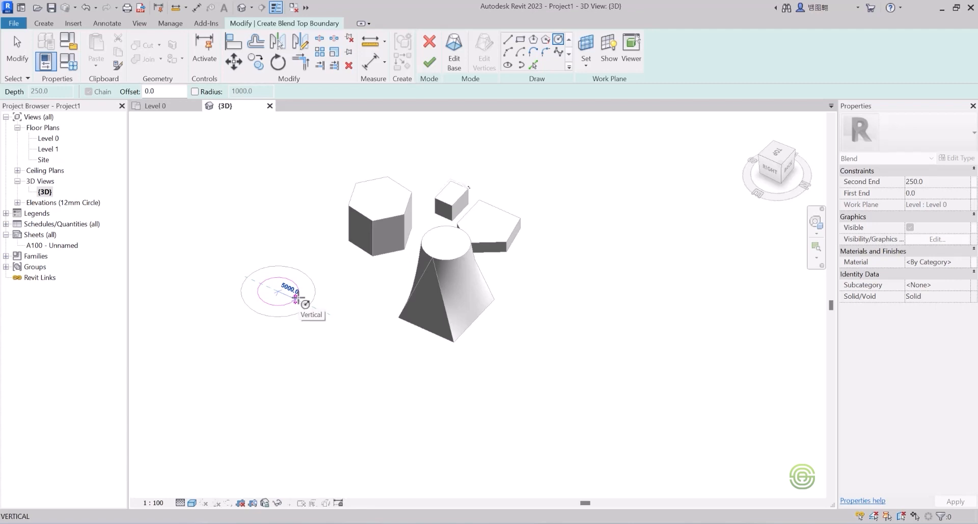
click(296, 299)
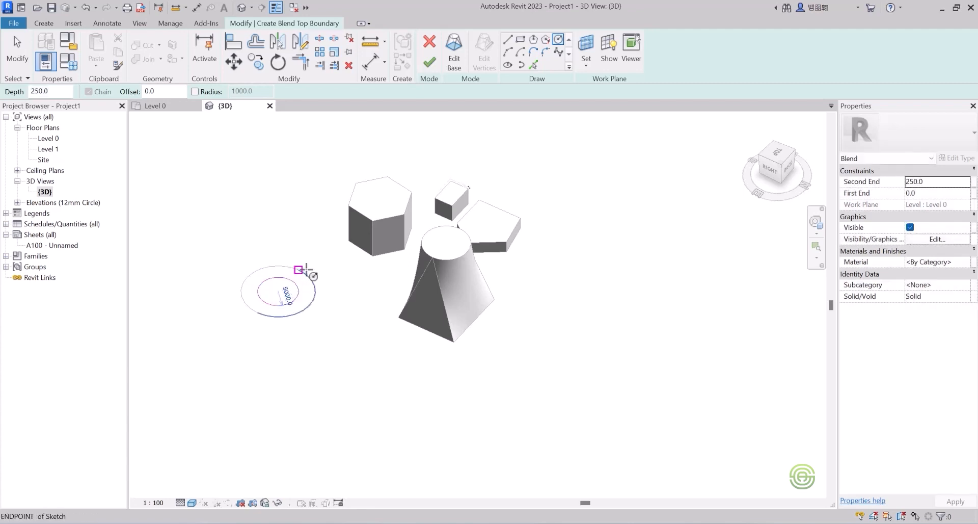
Finish the circular blend and stretch its top upward to a depth of about 27500 mm.
click(428, 62)
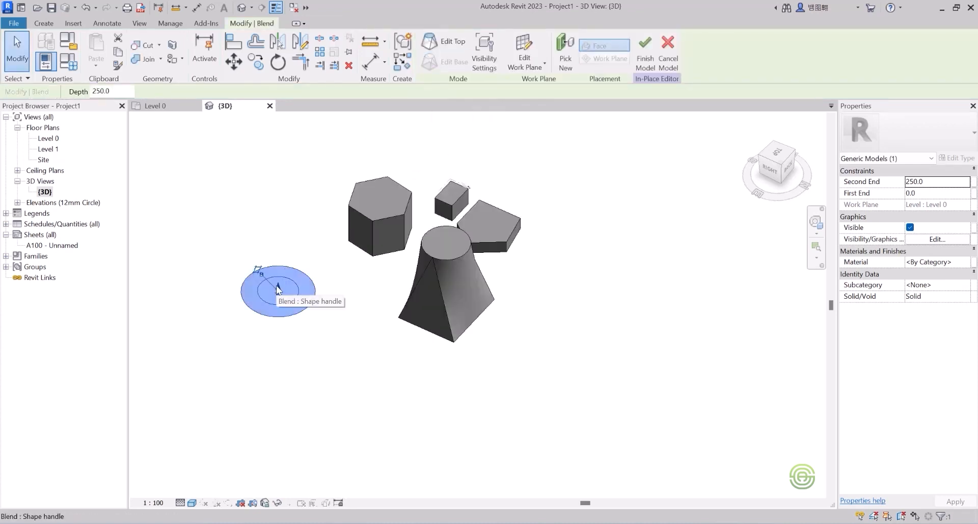
drag(277, 289, 278, 209)
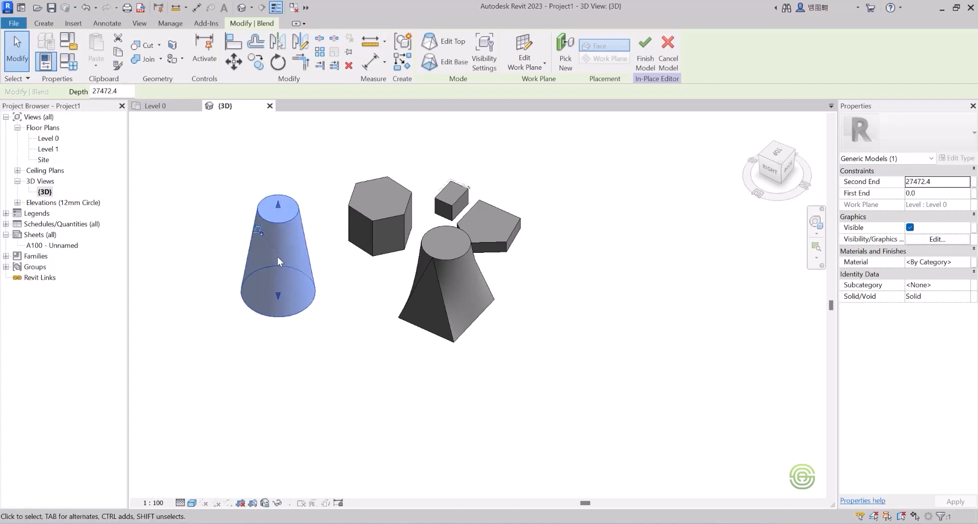
click(365, 320)
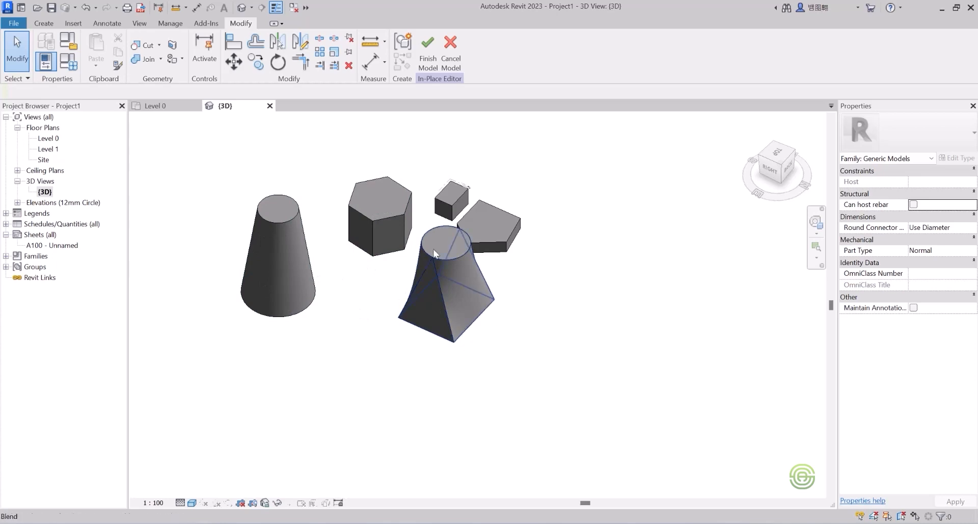
scroll(410, 288, down, 2)
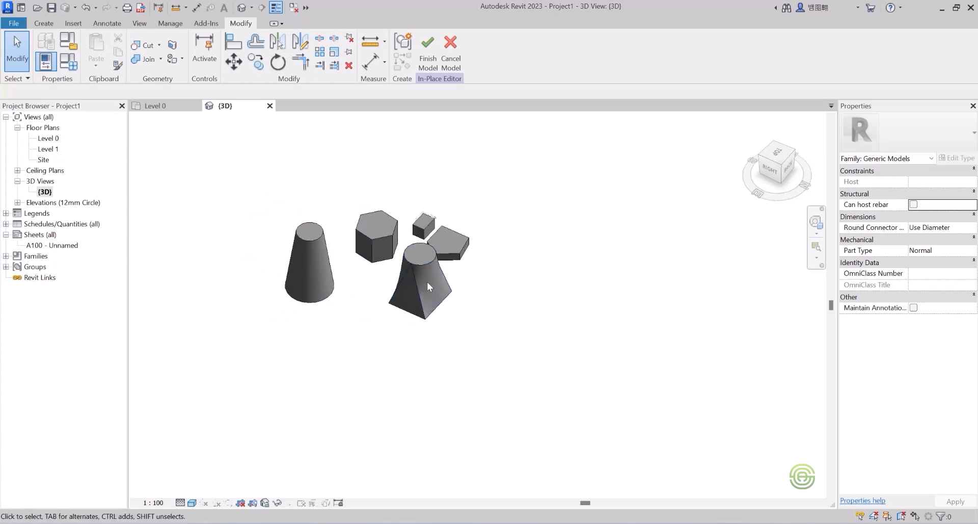
Display the active work plane beneath the solids and hide it again, twice, to examine where forms are sketched.
click(44, 23)
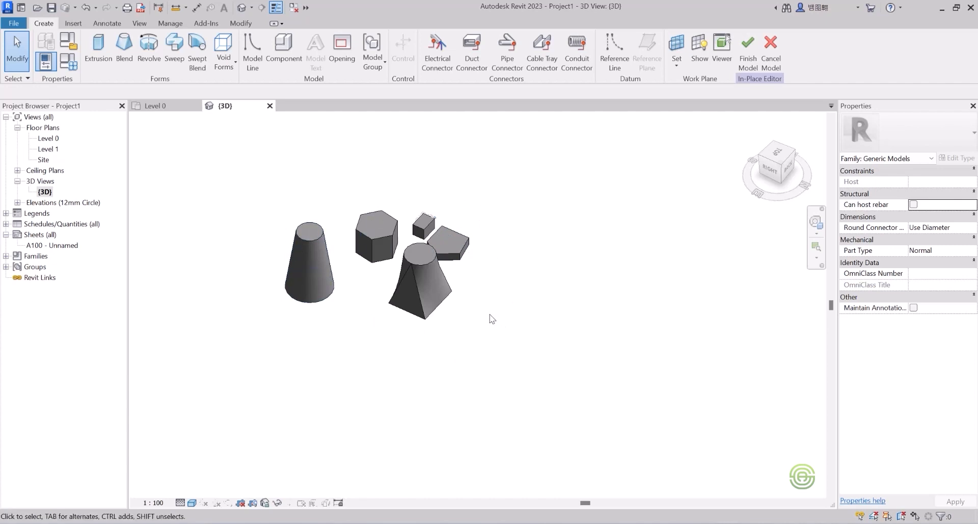
scroll(406, 199, up, 6)
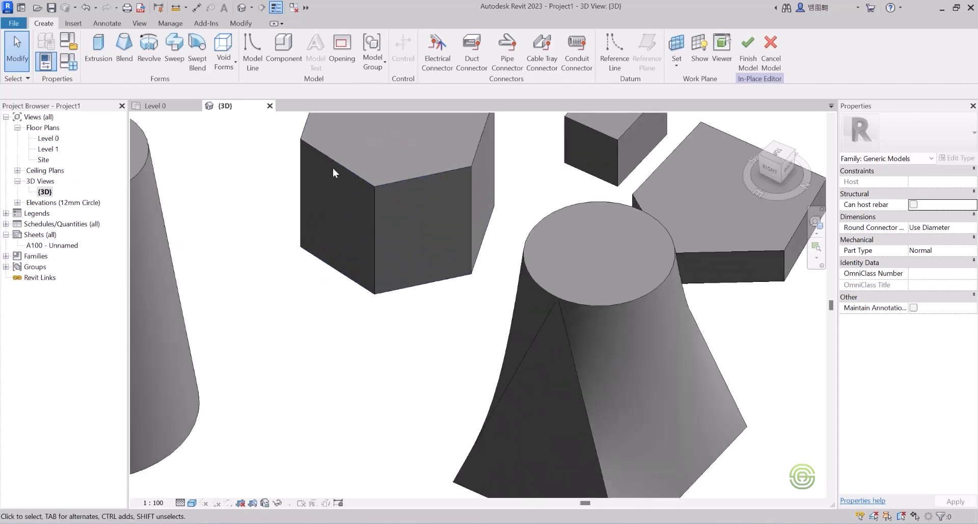
scroll(375, 257, down, 6)
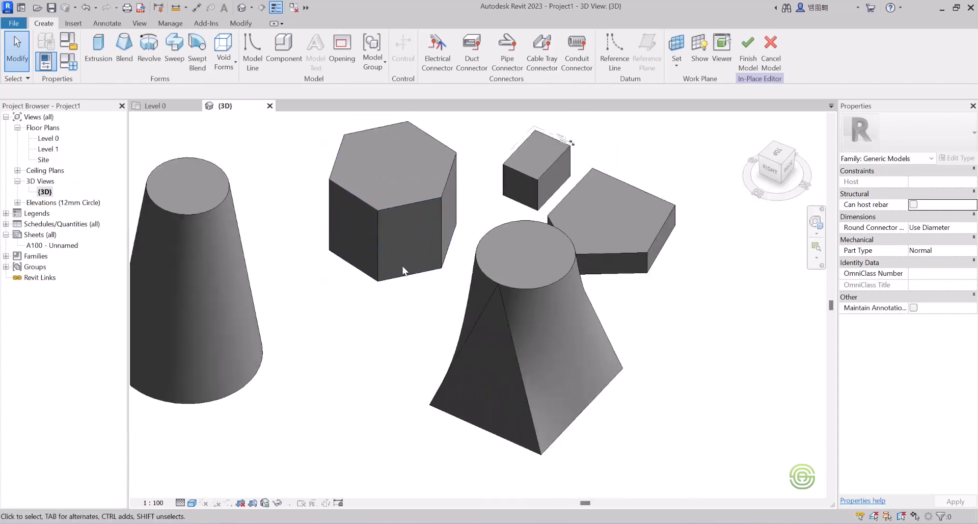
scroll(436, 340, up, 2)
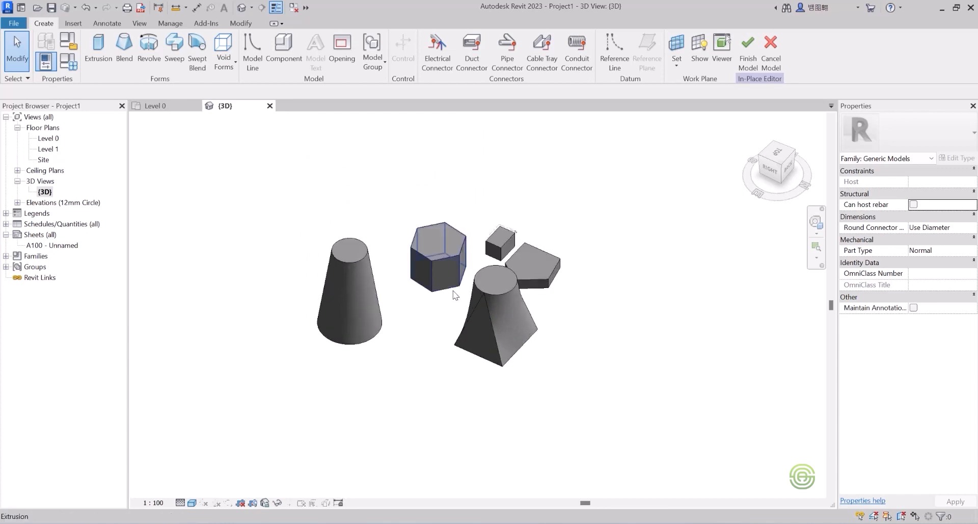
scroll(356, 247, down, 2)
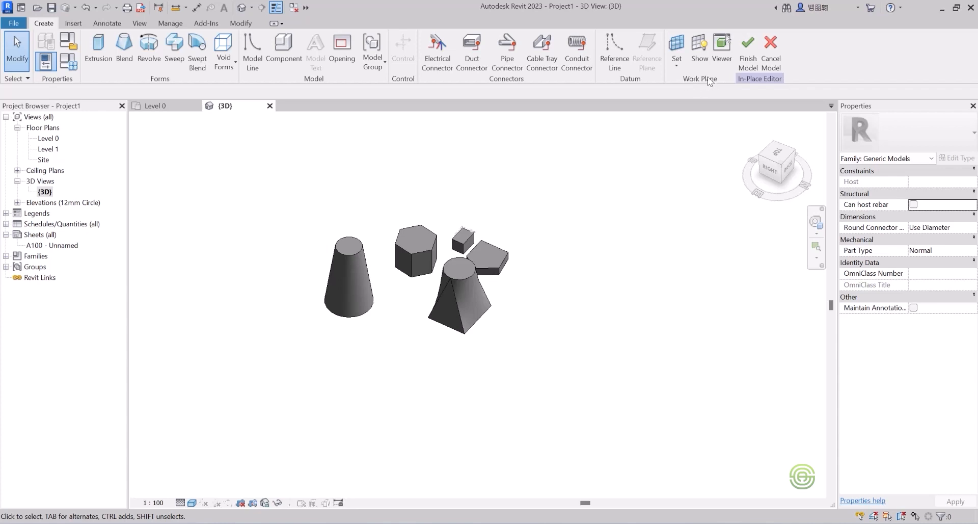
click(702, 43)
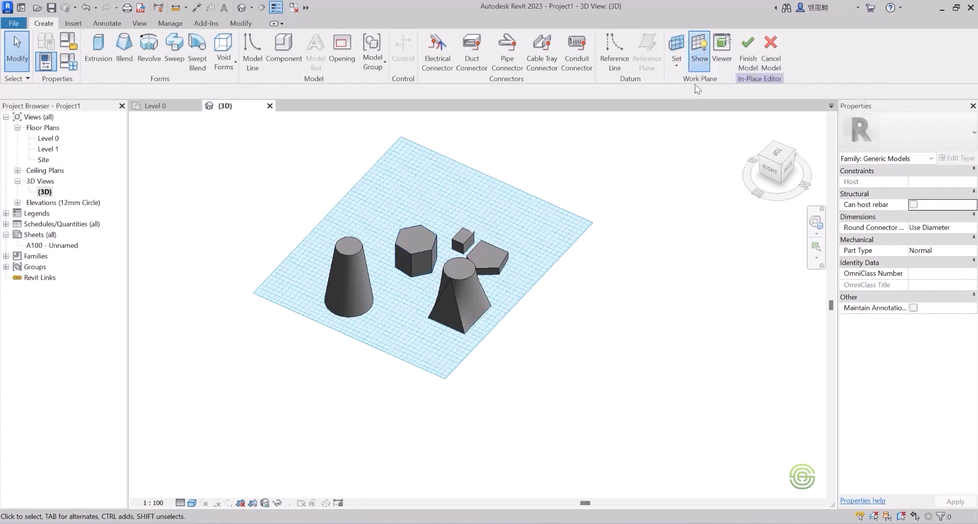
click(697, 56)
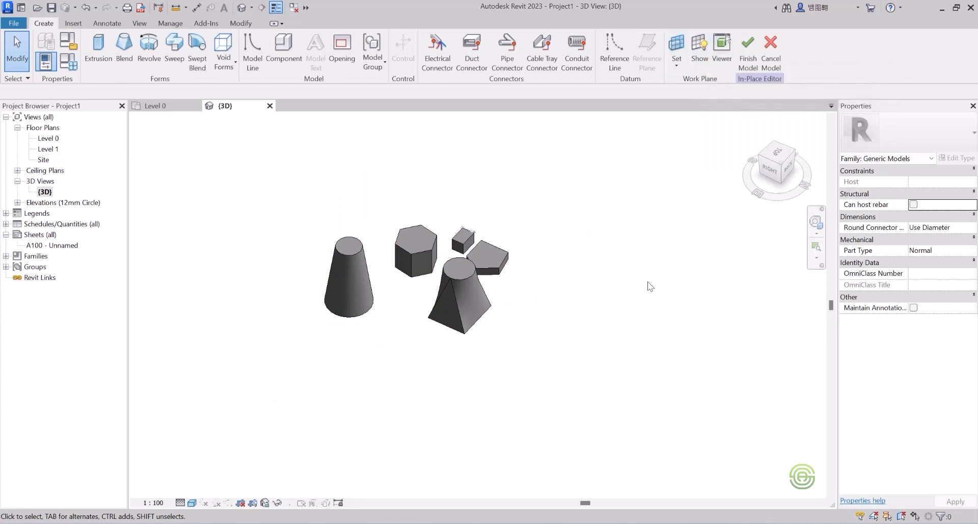
click(701, 57)
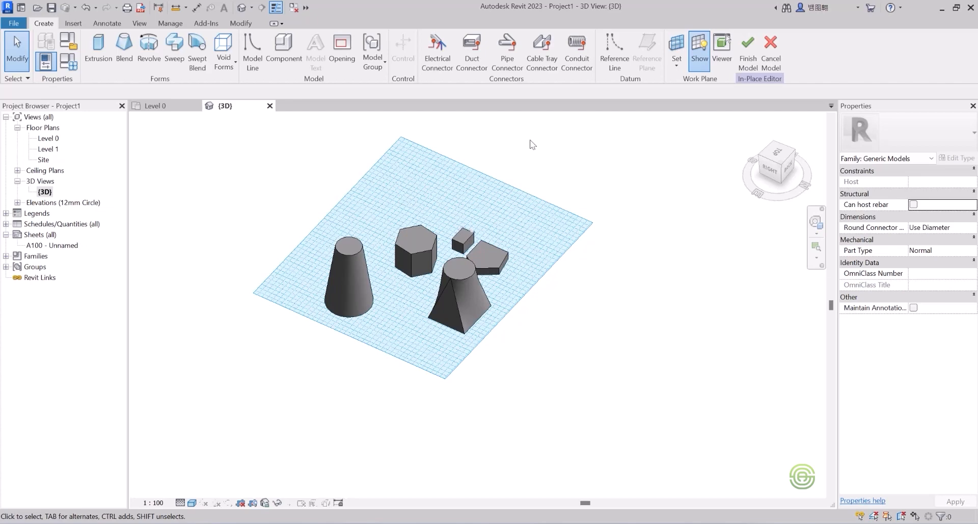
click(701, 48)
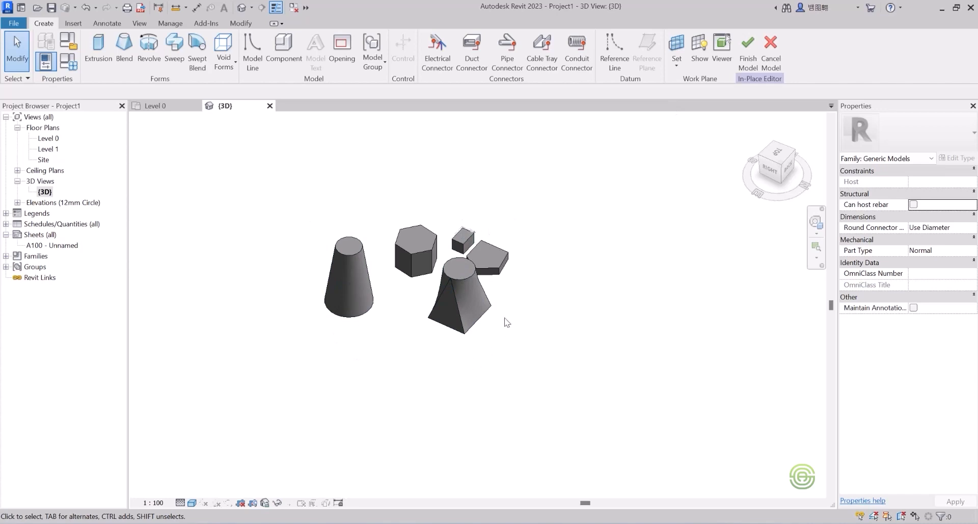
Set the work plane to the hexagonal prism's left-front vertical face, using the option to pick a plane.
scroll(409, 264, up, 3)
scroll(408, 263, up, 3)
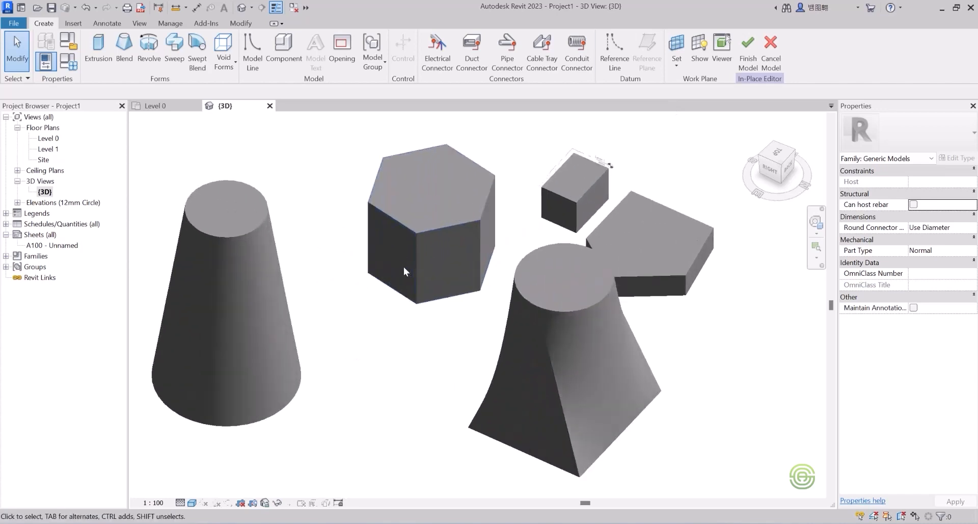
scroll(395, 279, up, 1)
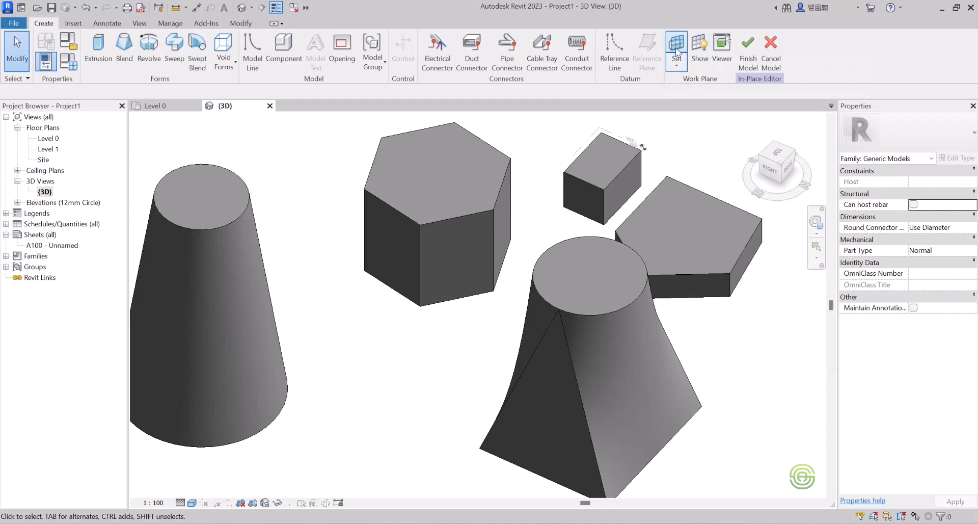
click(674, 61)
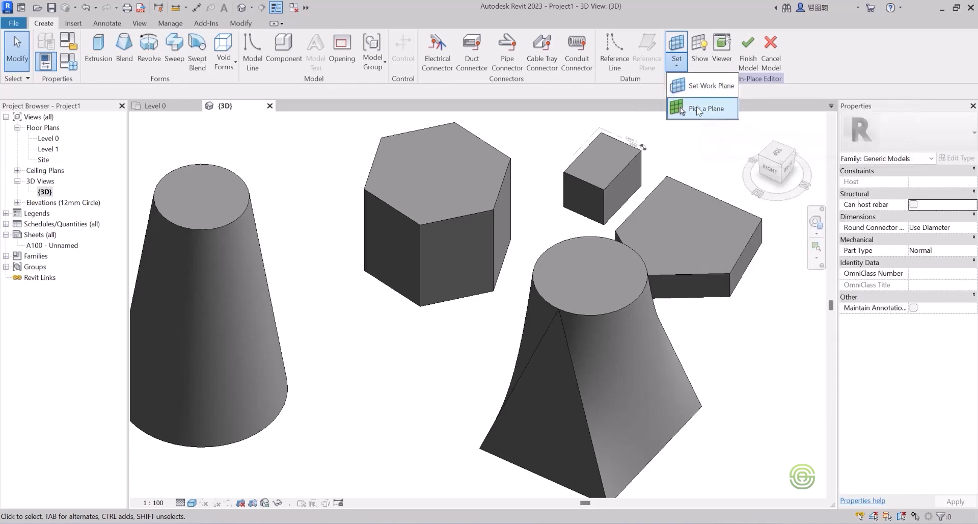
click(654, 135)
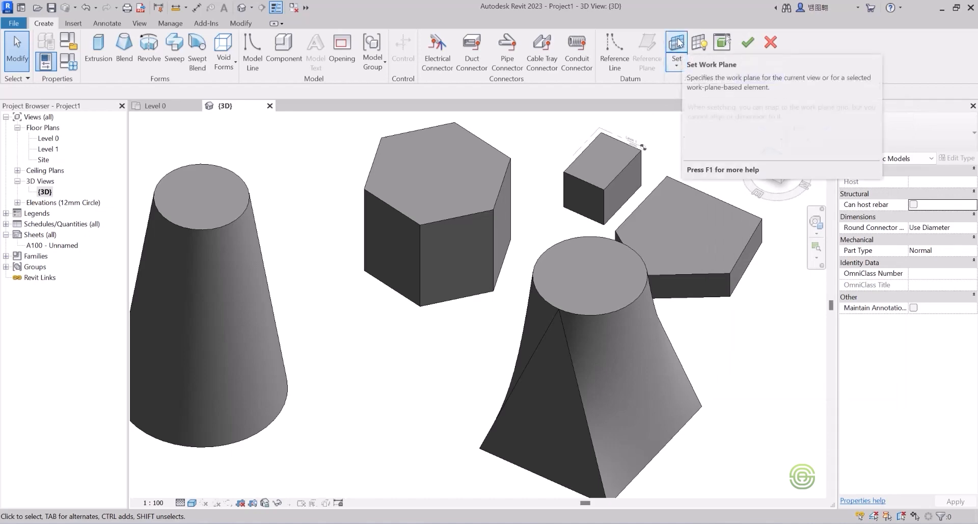
click(679, 45)
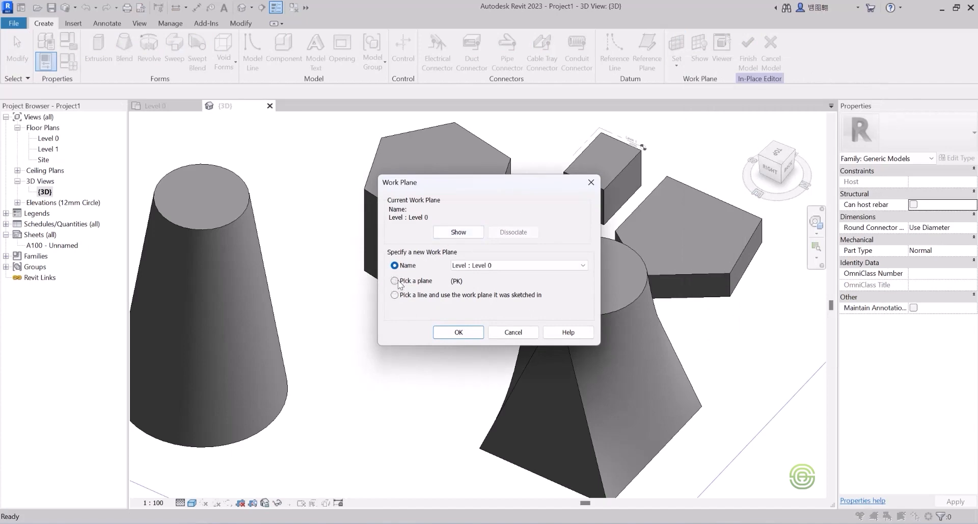
click(458, 331)
scroll(399, 233, up, 3)
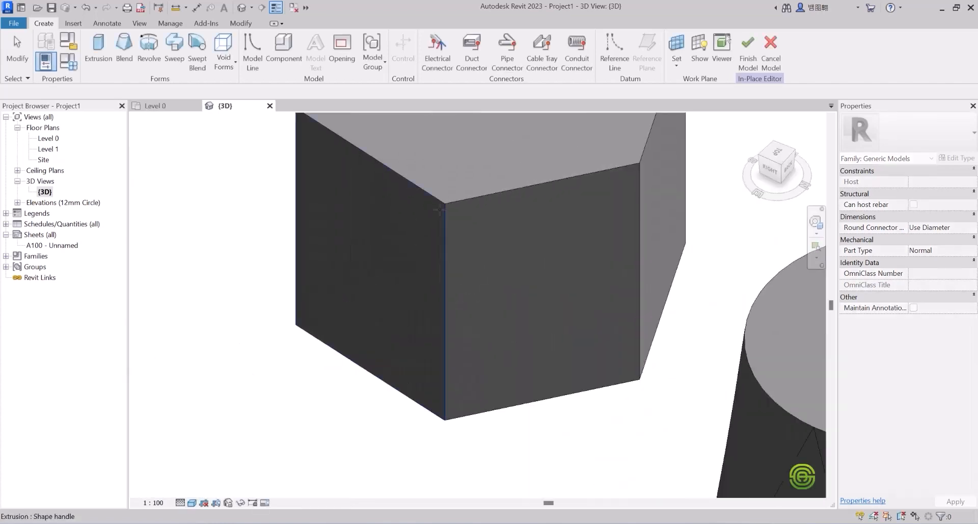
scroll(437, 209, up, 3)
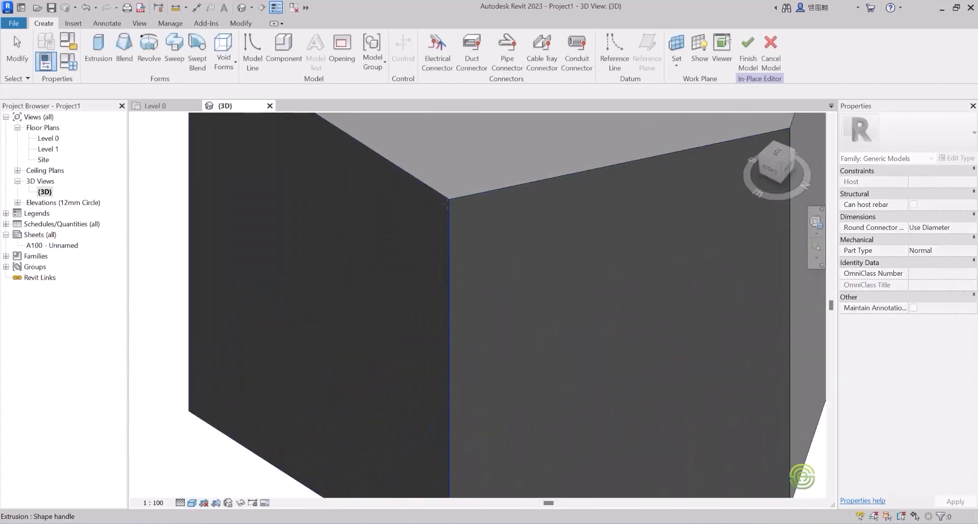
scroll(441, 205, up, 2)
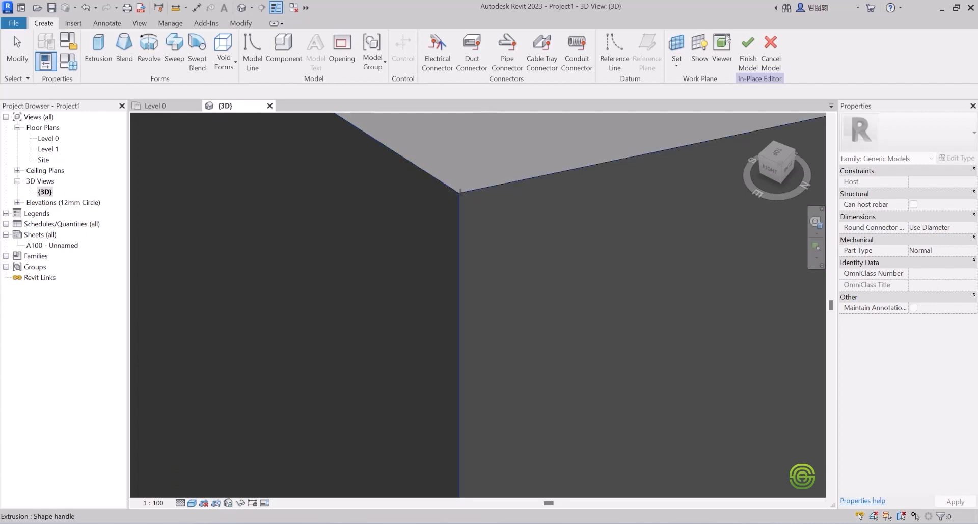
scroll(458, 192, down, 5)
scroll(433, 190, up, 5)
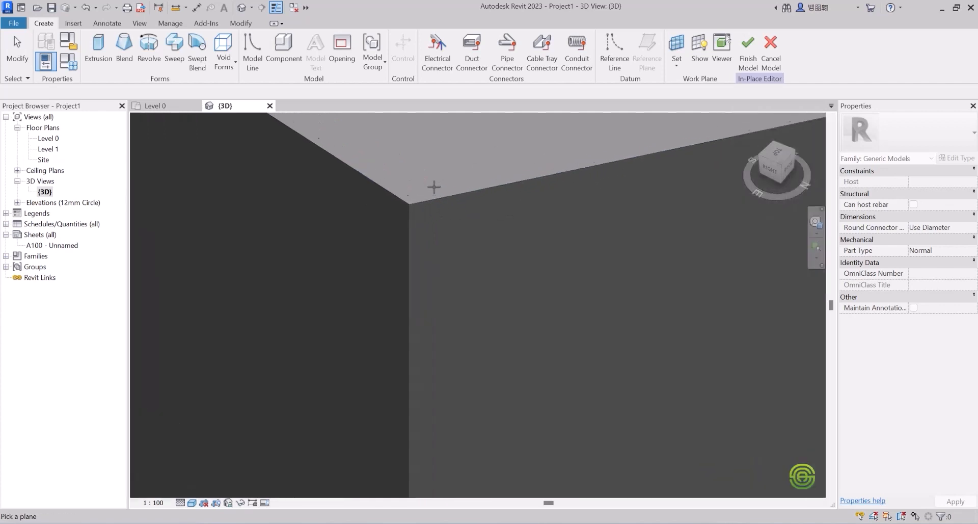
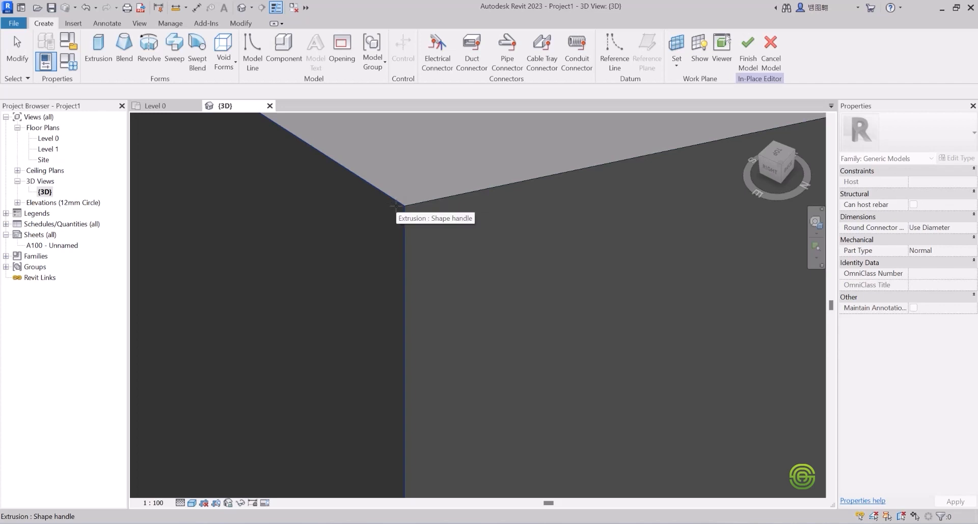
click(397, 207)
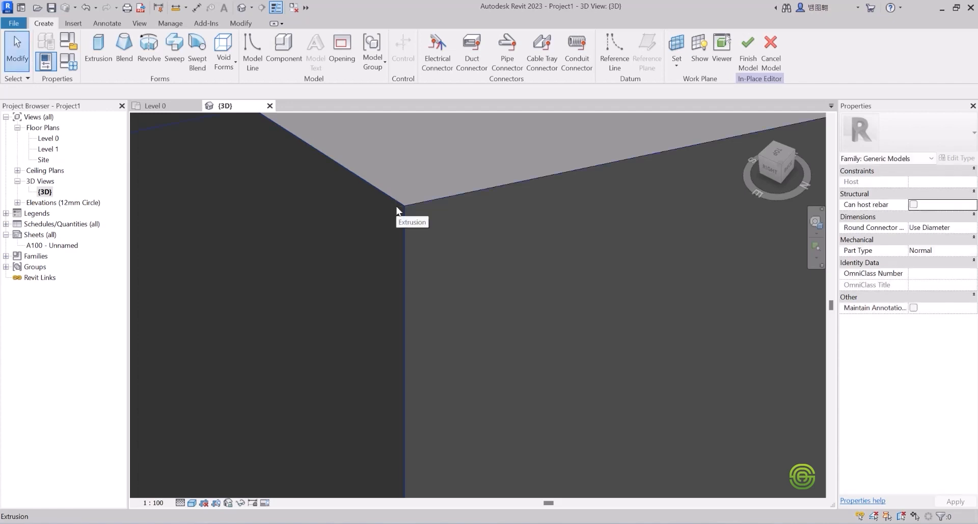
Display the active work plane on the hexagonal prism's left-front face.
scroll(482, 217, down, 3)
scroll(411, 252, down, 3)
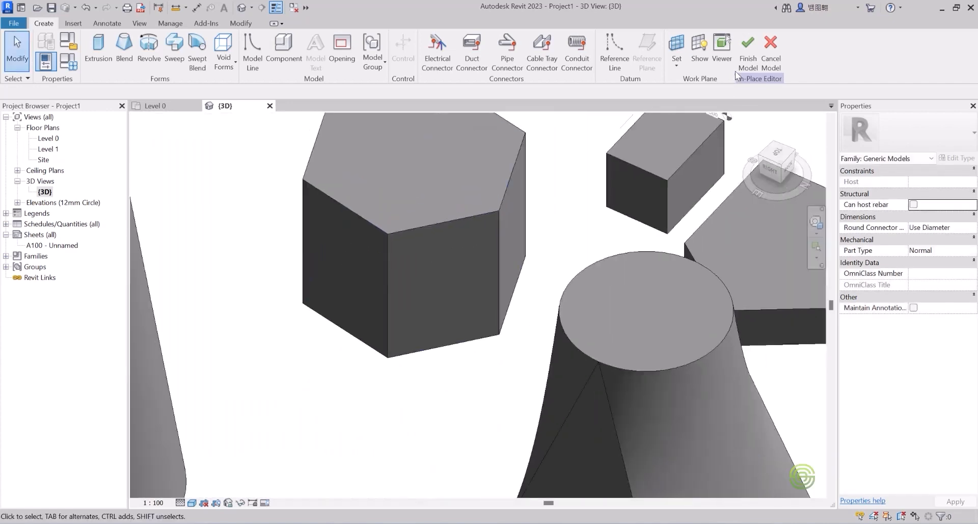
click(700, 47)
scroll(337, 270, up, 2)
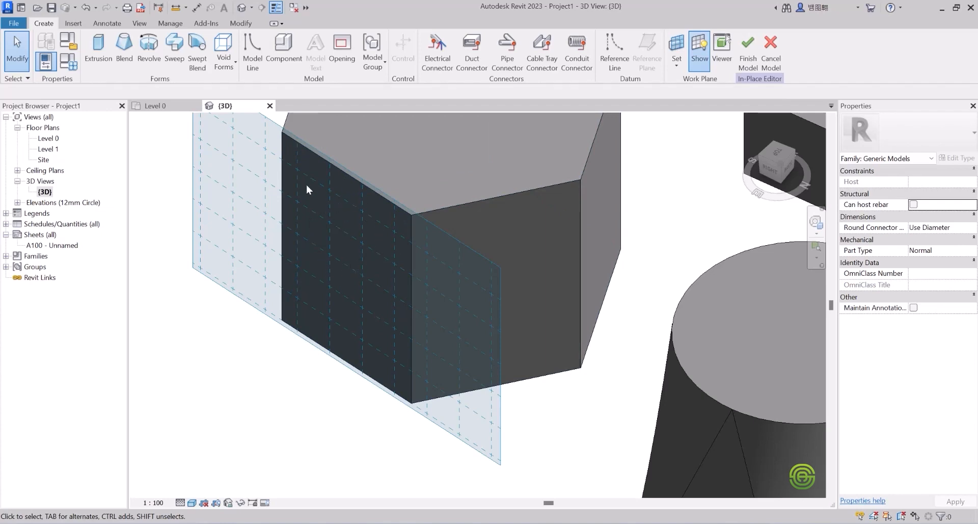
Create an extrusion from a rectangle snapped to work plane grid intersections on the left-front face and stretch it outward to about 6300 mm.
click(98, 46)
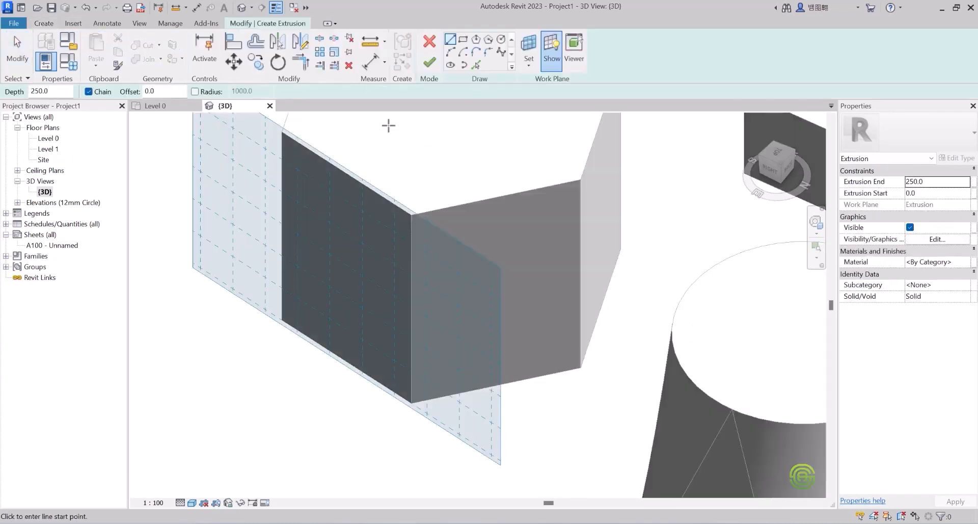
click(463, 39)
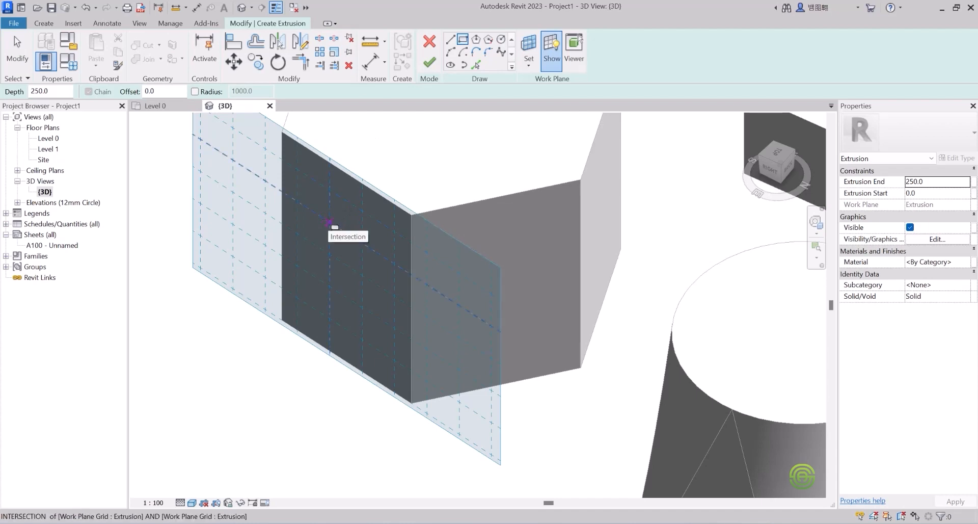
click(329, 223)
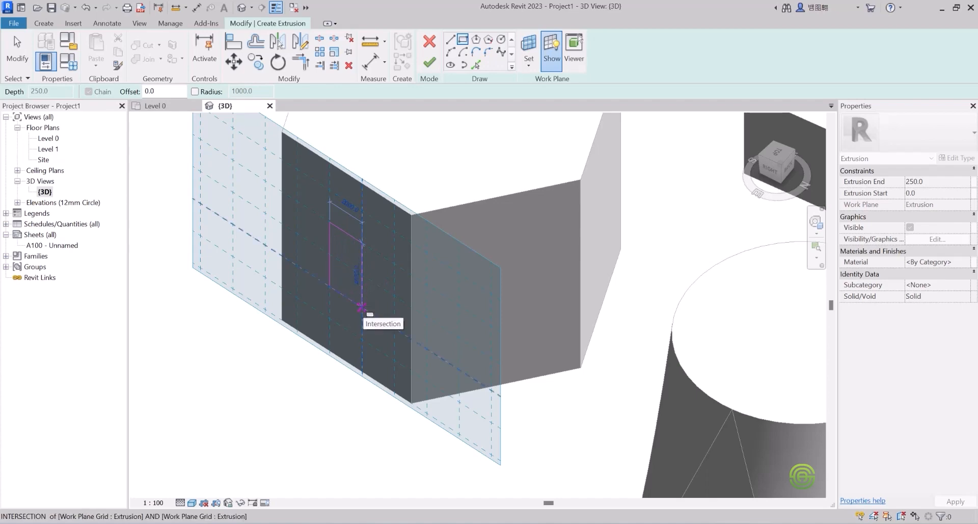
click(361, 307)
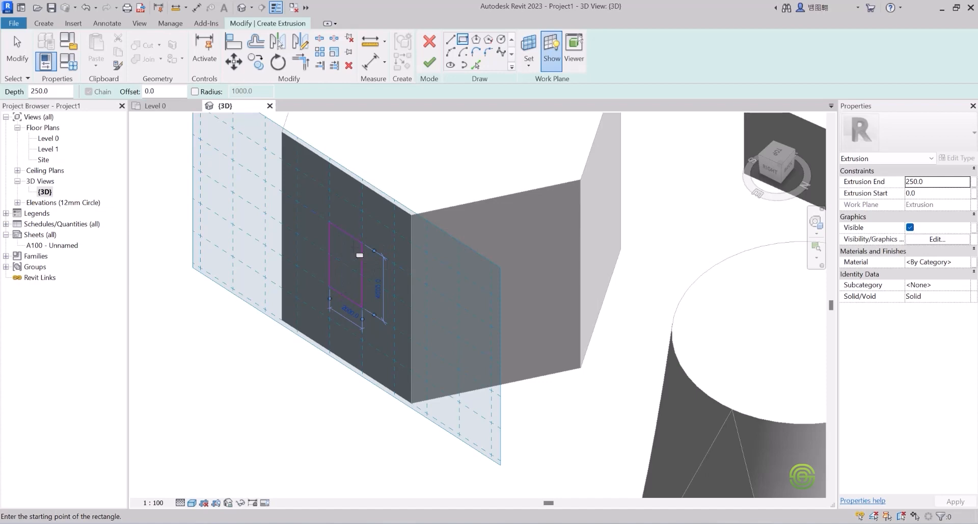
click(430, 62)
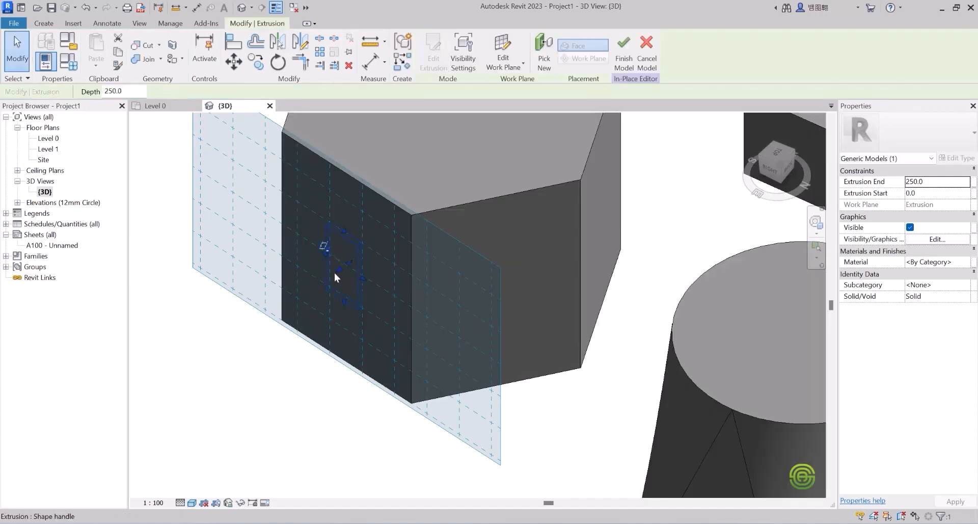
drag(338, 271, 224, 300)
key(Escape)
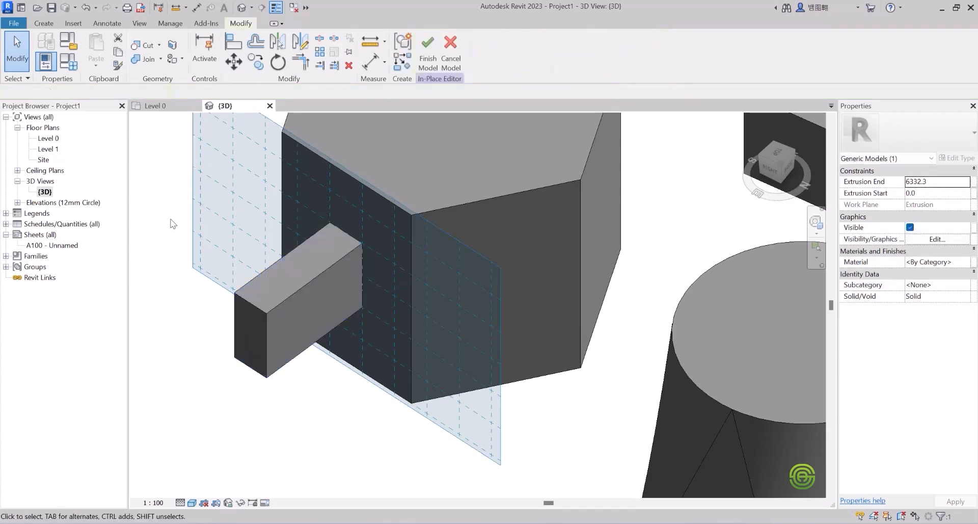
Hide the work plane around the new rectangular extrusion.
scroll(272, 343, down, 2)
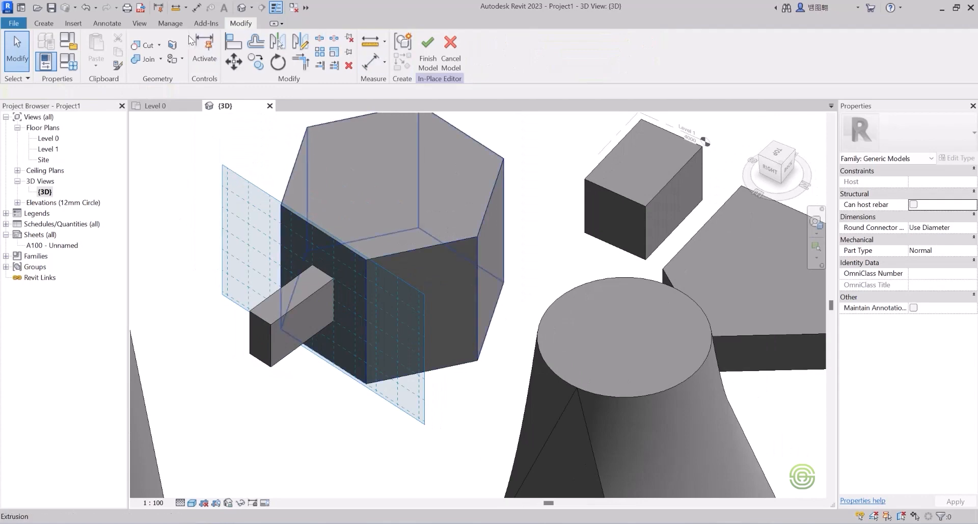
click(45, 23)
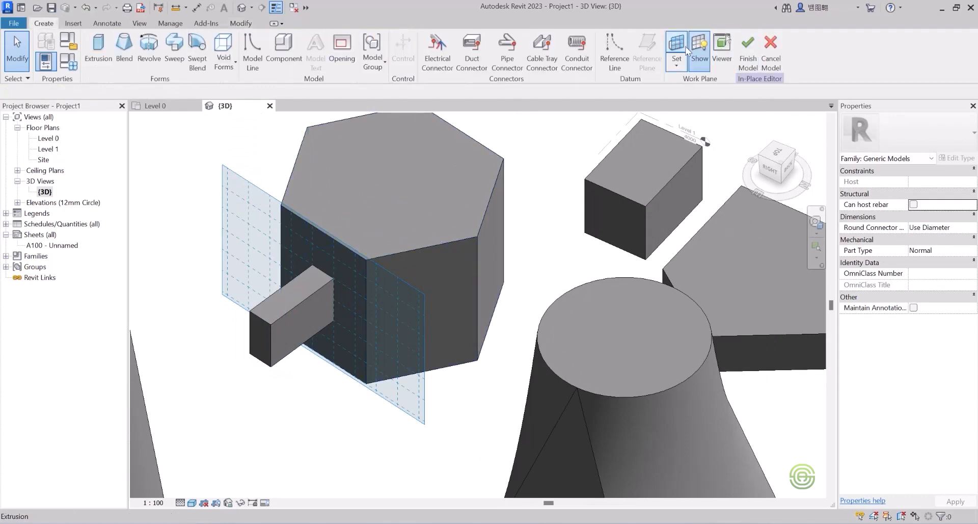
click(701, 56)
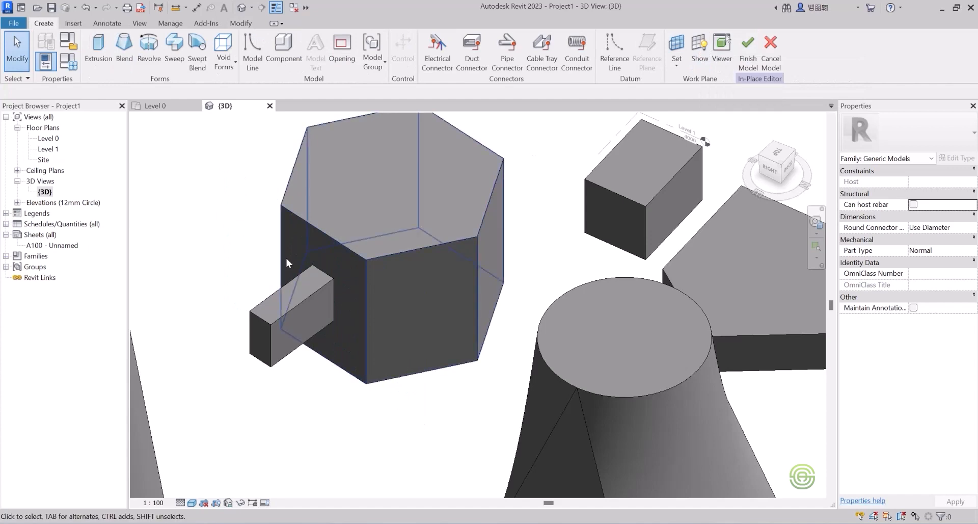
Set the work plane to the prism's adjacent right-front face by picking the plane, and display it.
scroll(306, 270, down, 5)
scroll(384, 291, up, 6)
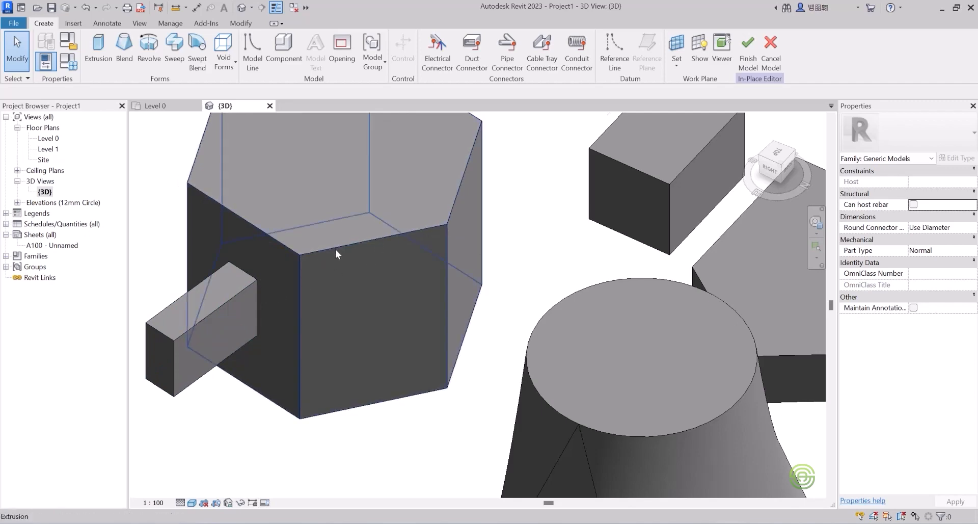
click(678, 45)
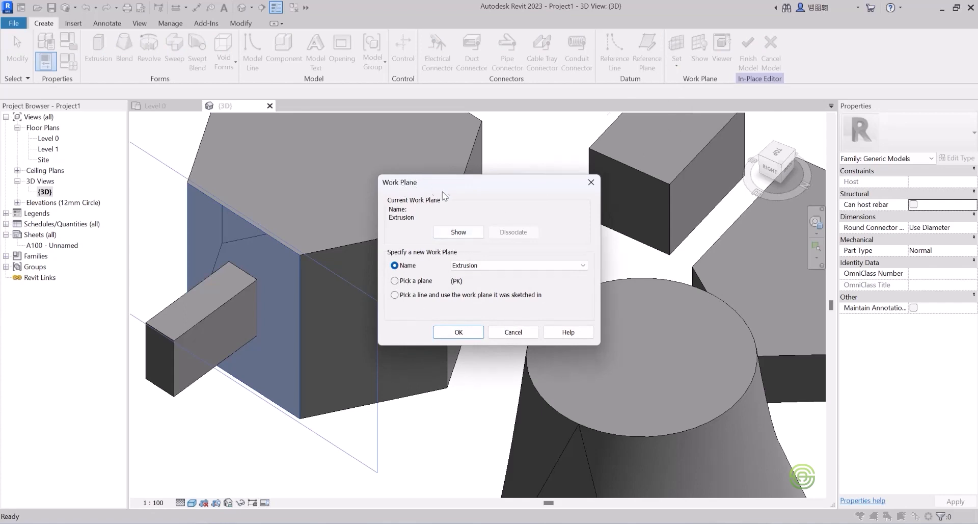
click(395, 281)
click(456, 331)
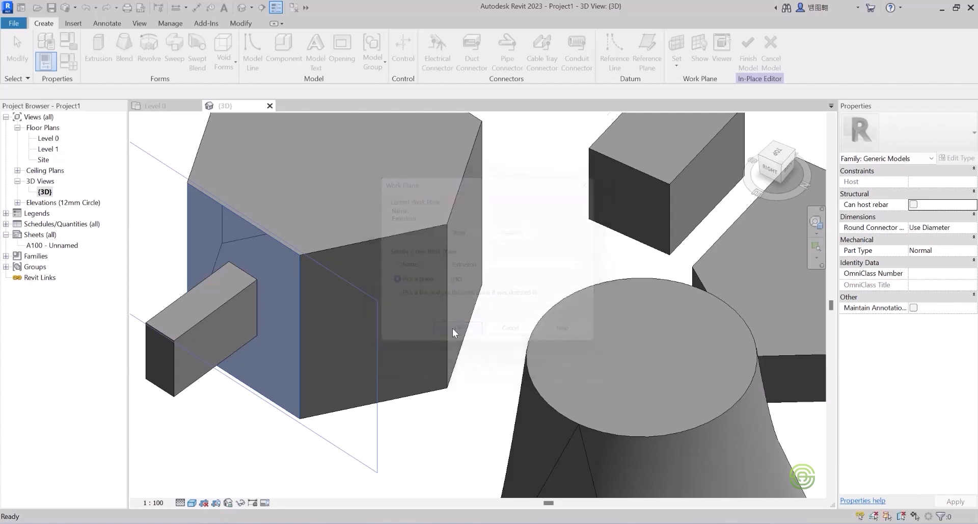
scroll(432, 273, up, 3)
scroll(443, 285, down, 2)
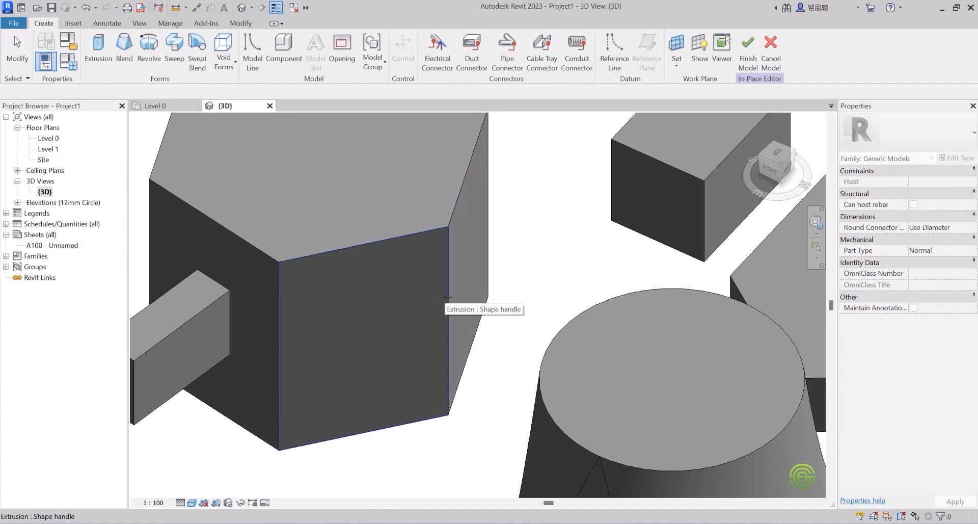
click(445, 298)
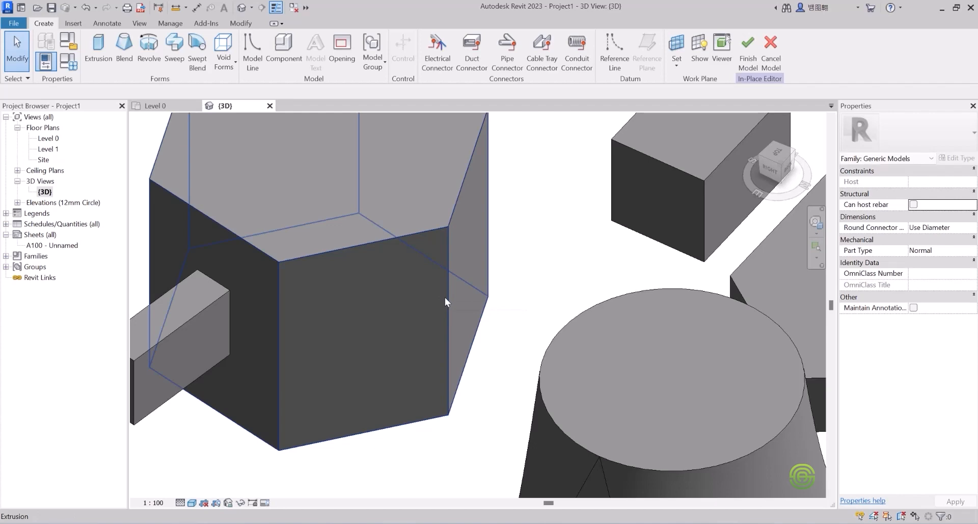
key(Escape)
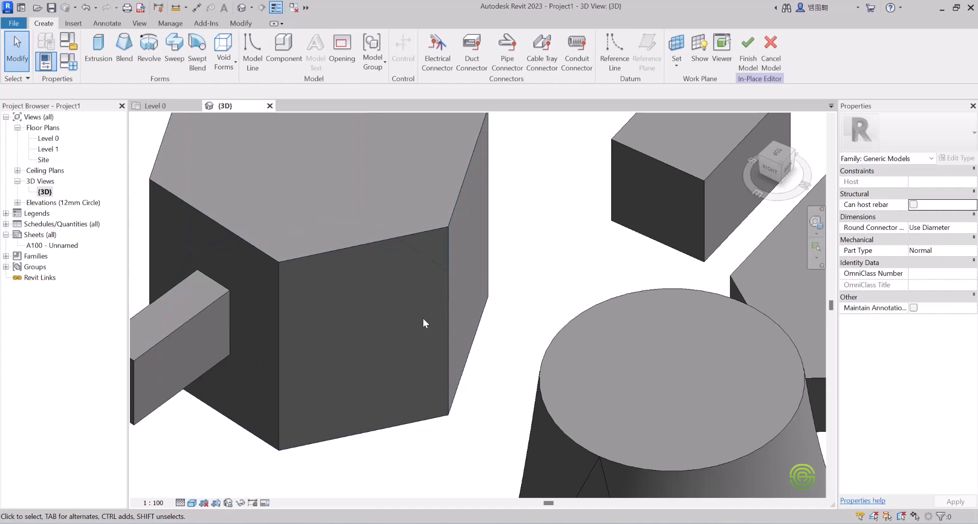
click(698, 46)
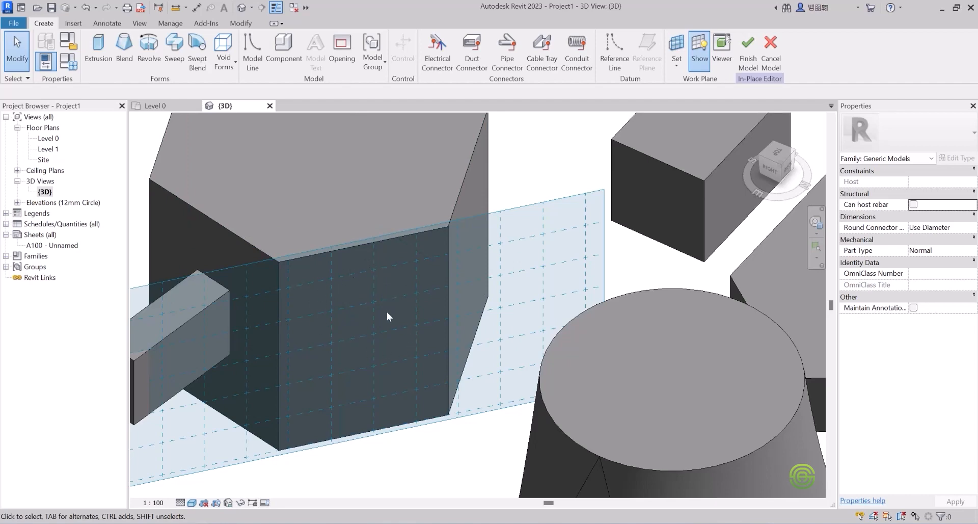
Create an extrusion from a circle of about 1900 mm radius on the right-front face and stretch it outward to about 4000 mm.
click(98, 49)
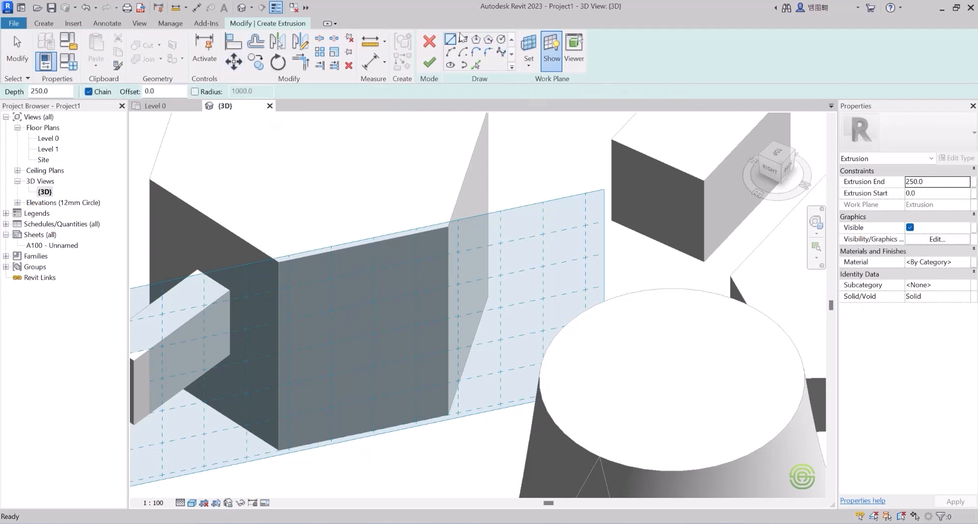
click(502, 39)
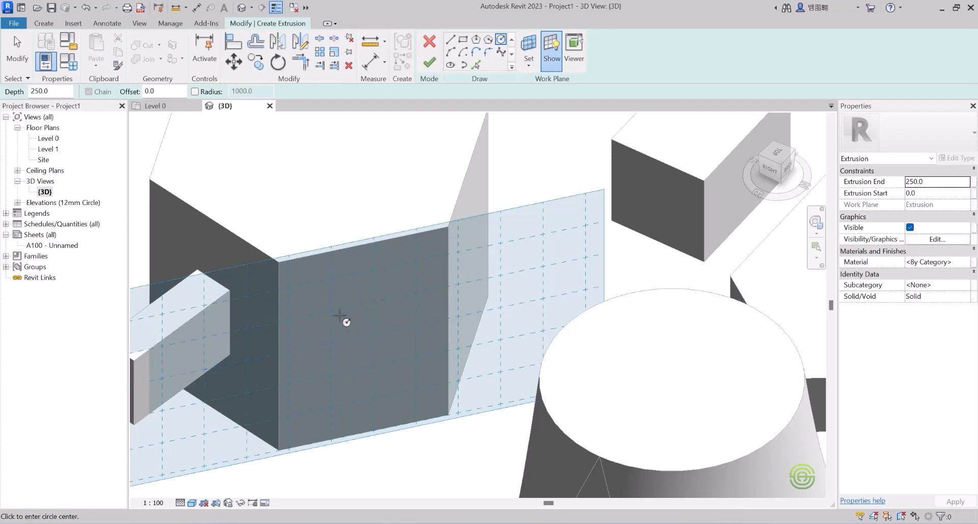
click(361, 337)
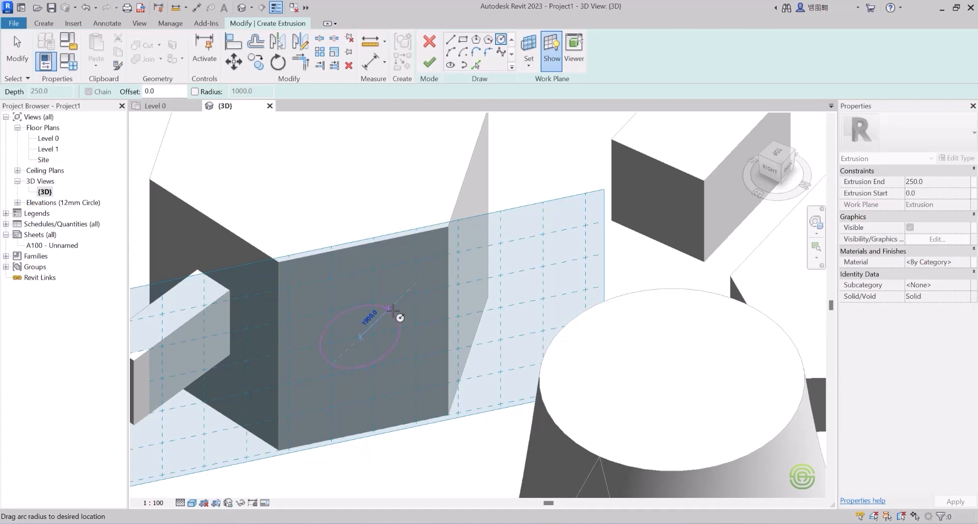
click(390, 309)
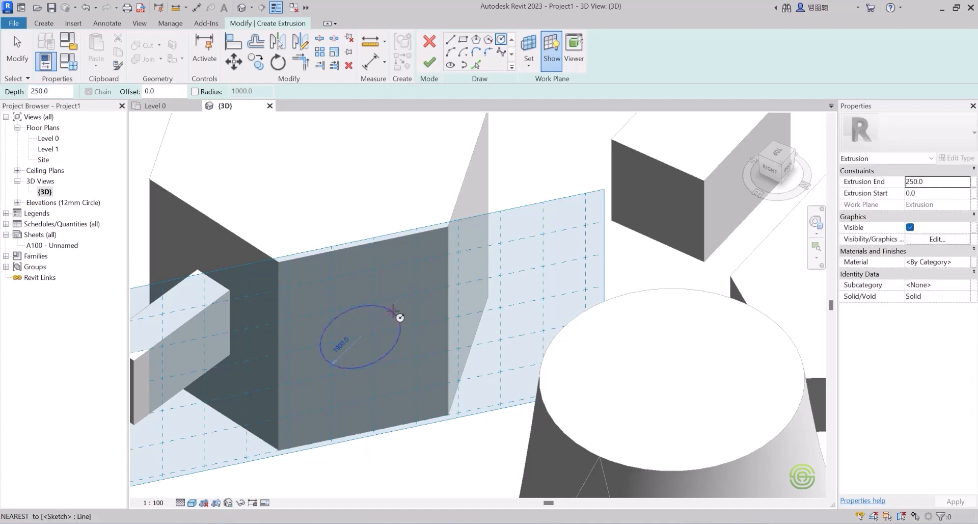
click(430, 62)
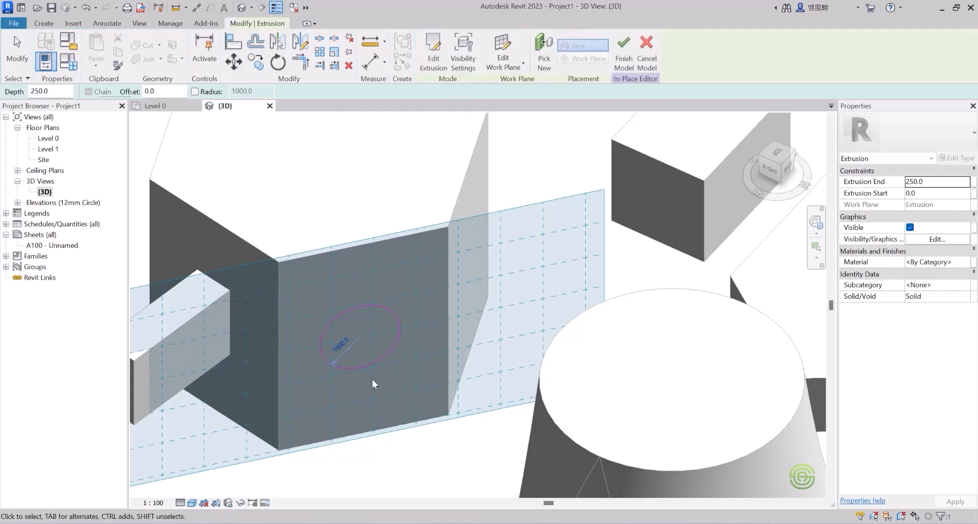
drag(364, 346, 407, 384)
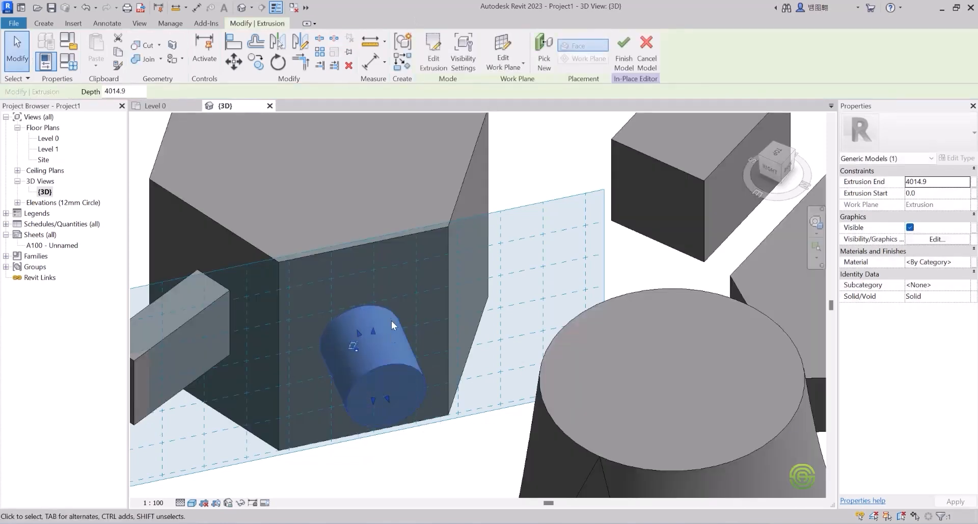
Hide the work plane around the cylindrical extrusion on the hexagonal prism.
scroll(389, 303, down, 1)
middle_drag(418, 316, 312, 338)
key(alt)
scroll(429, 293, down, 2)
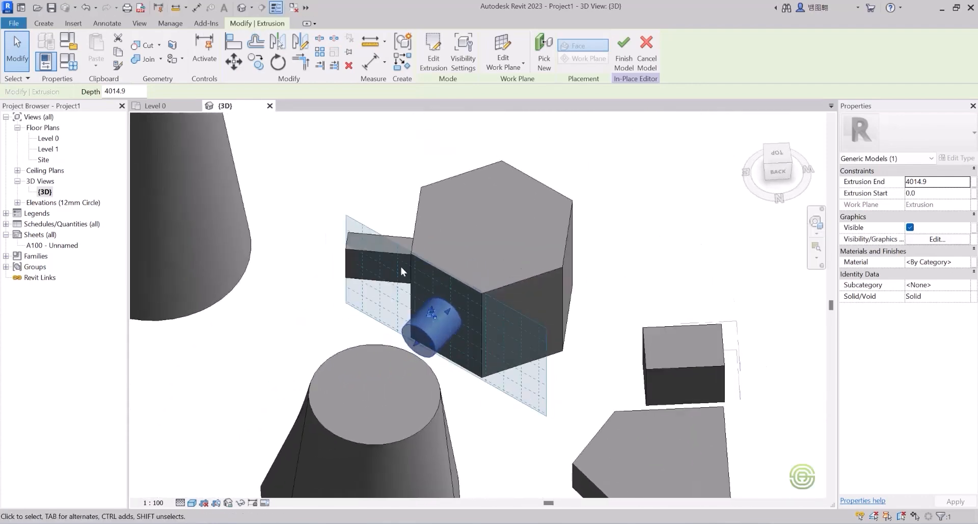
scroll(399, 273, down, 2)
scroll(489, 293, up, 4)
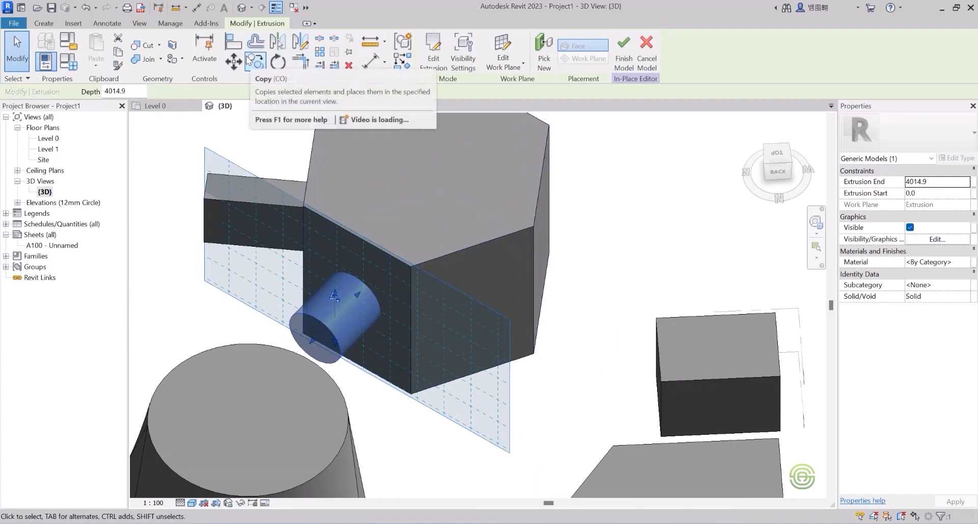
click(47, 23)
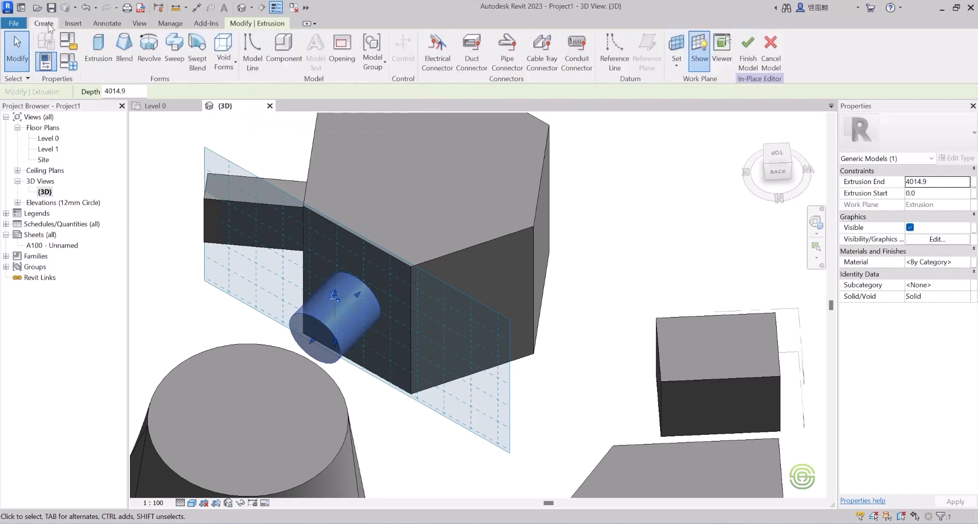
click(697, 51)
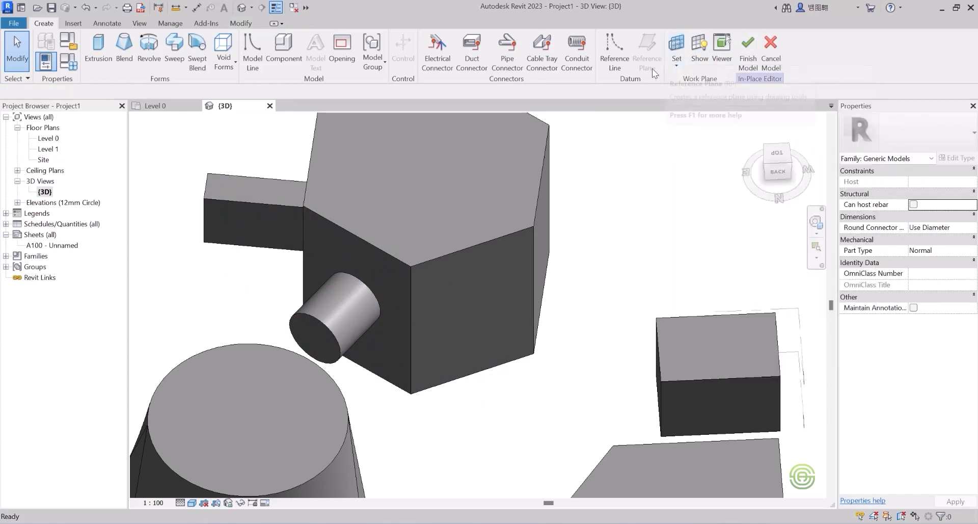
click(677, 71)
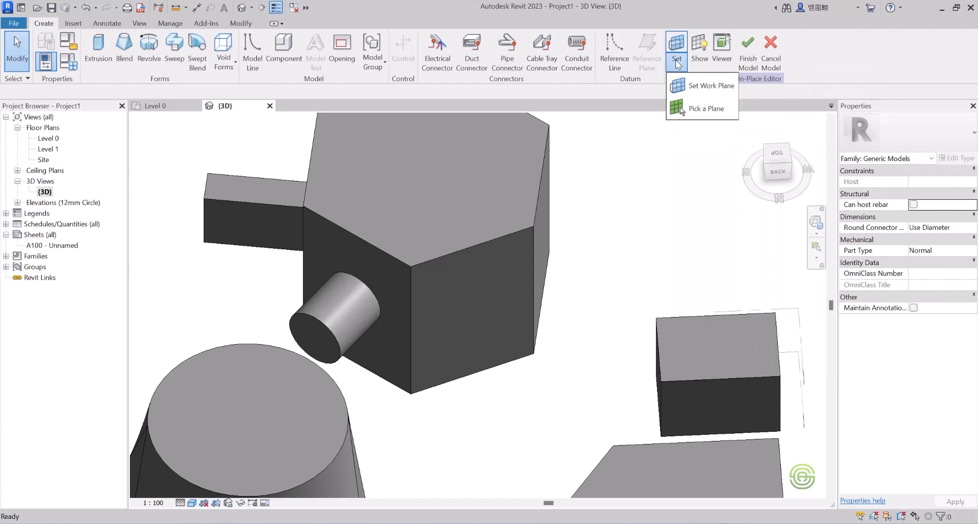
click(702, 85)
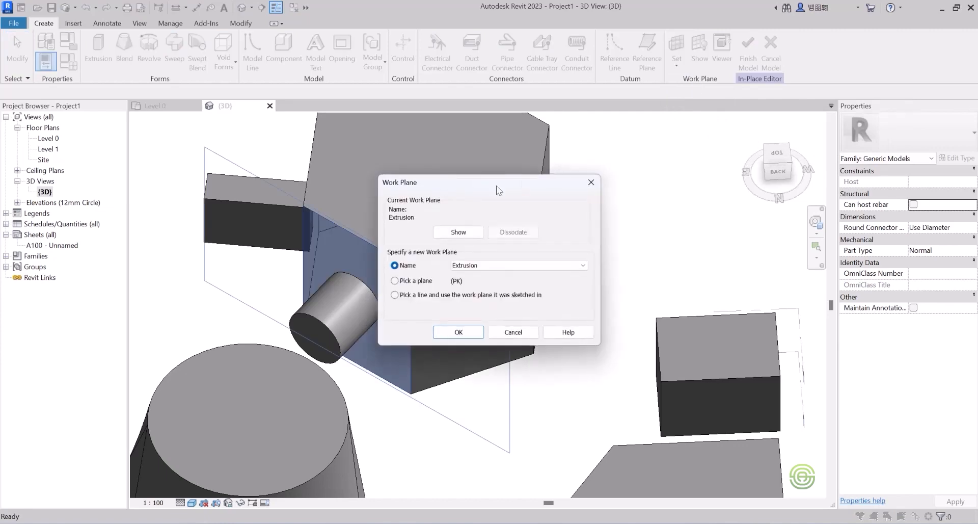
click(590, 181)
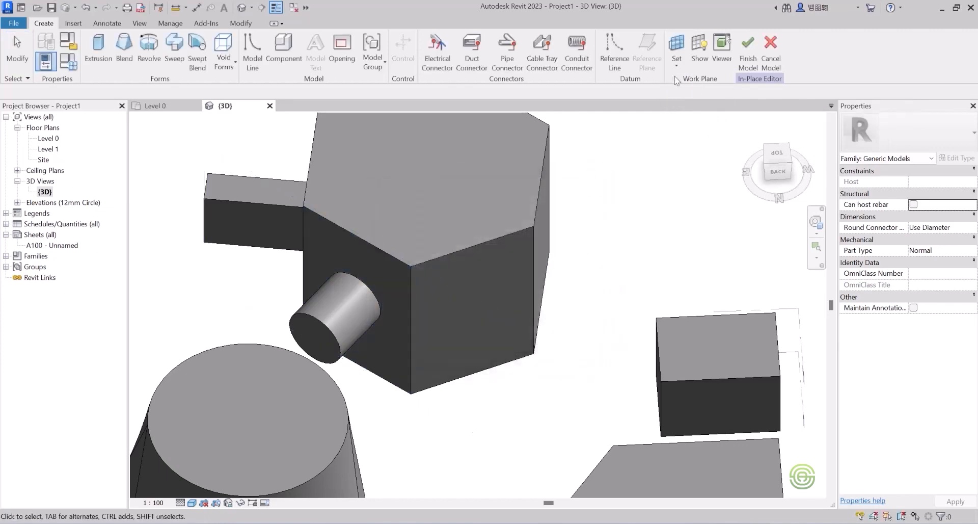
click(678, 69)
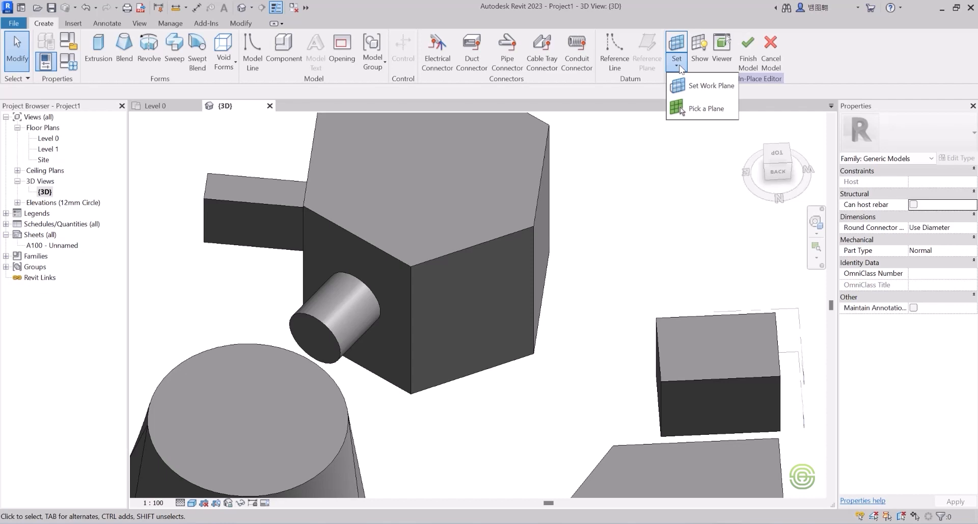
click(699, 86)
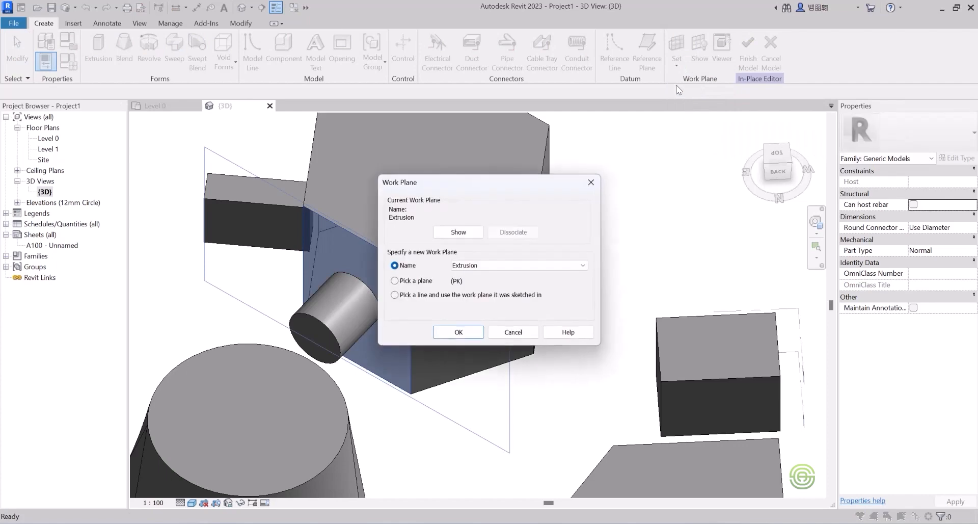
click(396, 280)
click(591, 182)
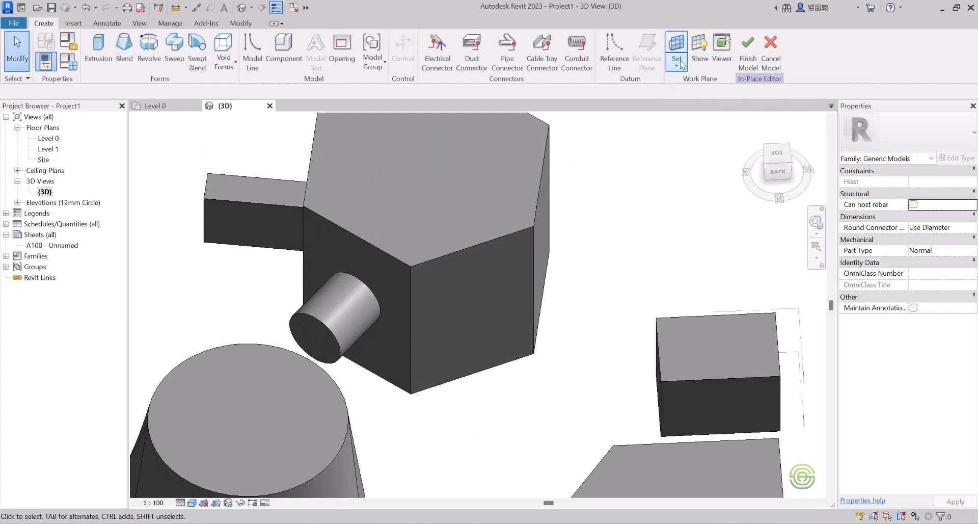
Set the work plane to the front side face of the pentagonal prism by picking the plane, and display it.
click(675, 62)
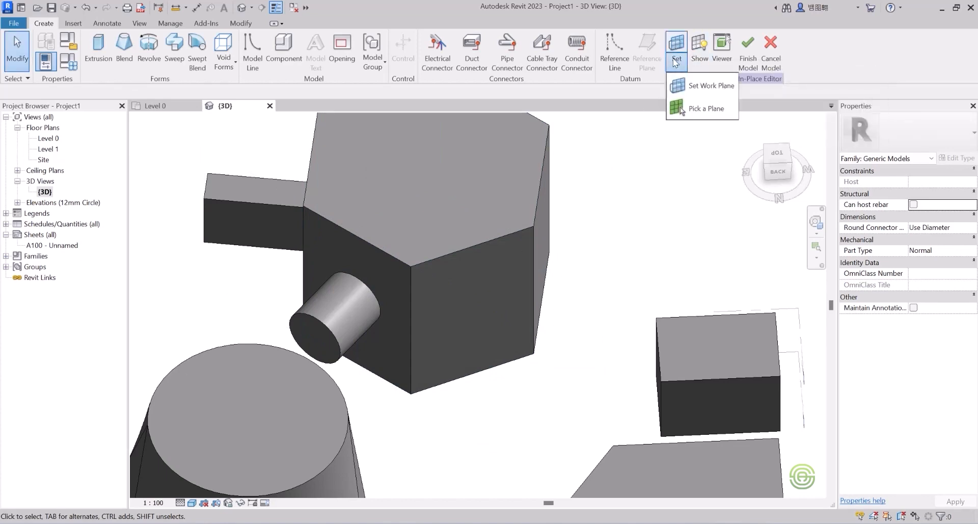
click(702, 109)
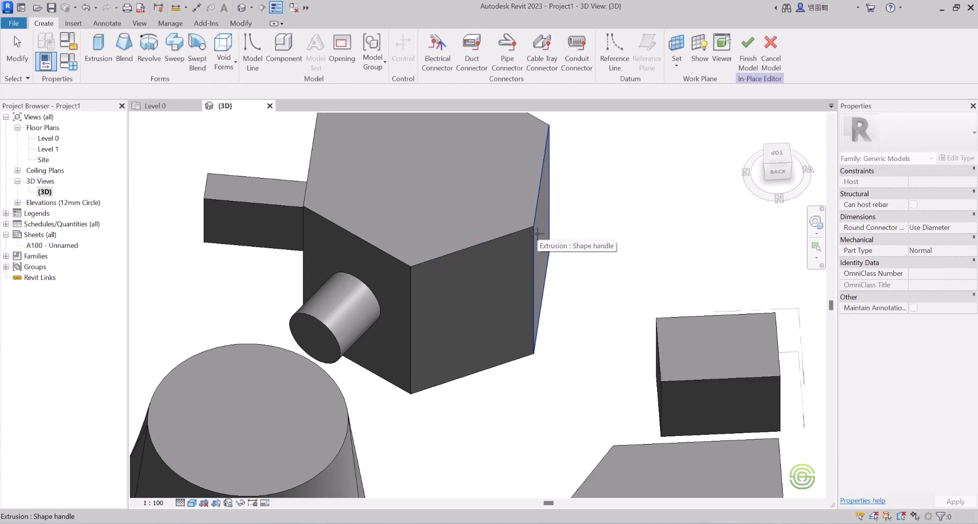
scroll(359, 184, down, 4)
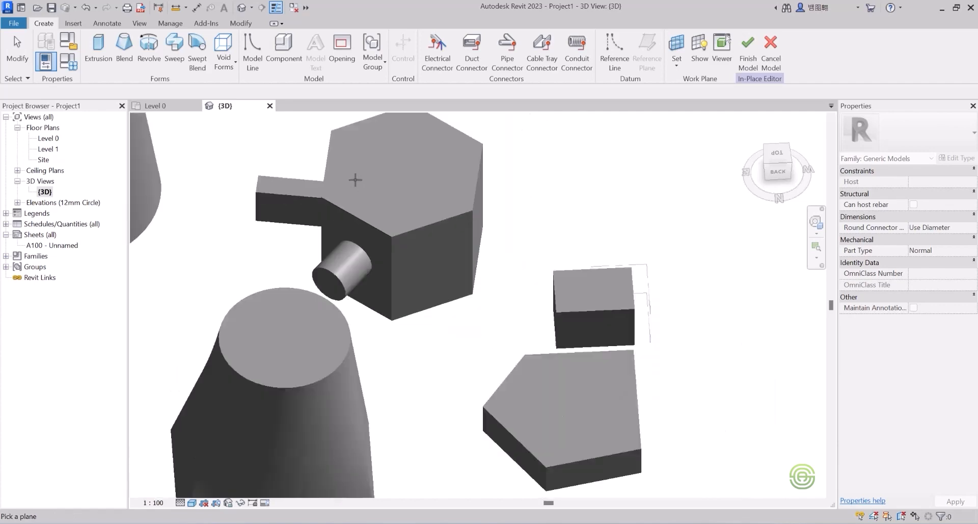
scroll(530, 464, up, 5)
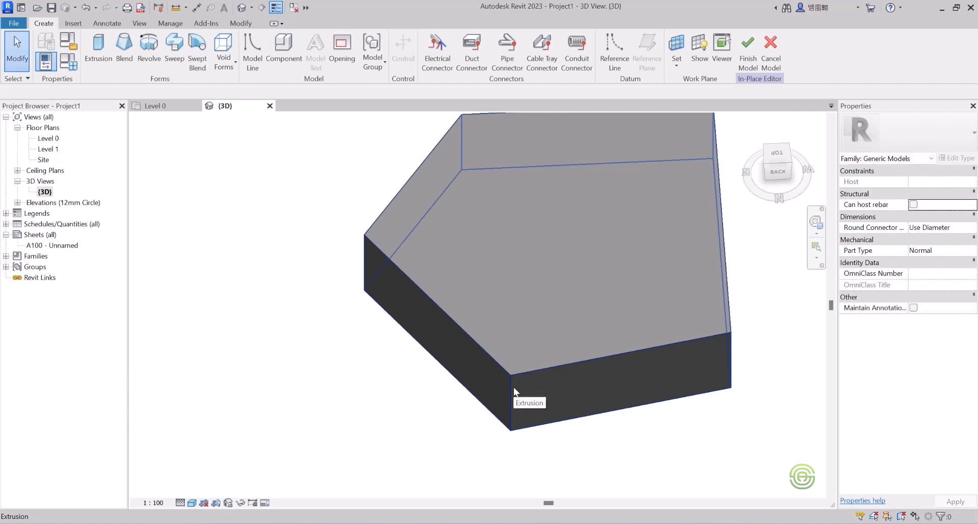
click(698, 47)
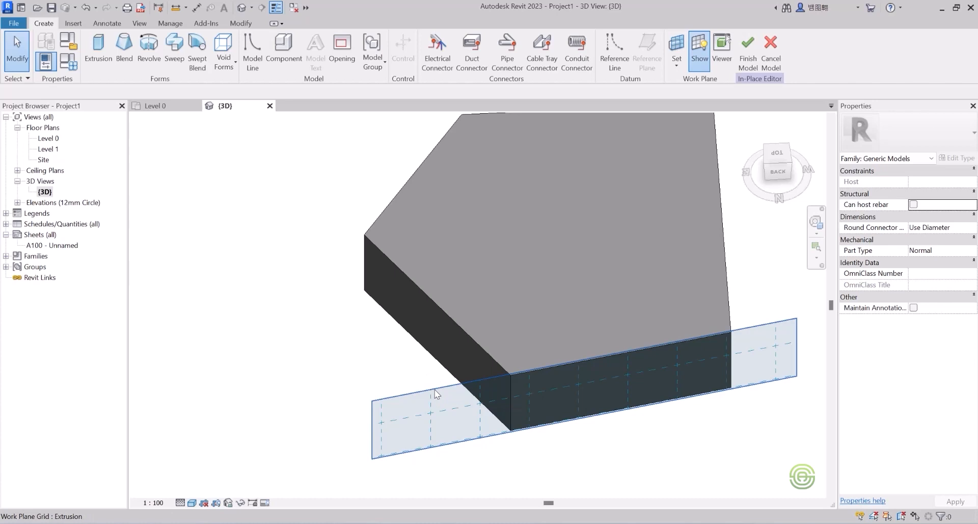
Extend the work plane grid well above and below the pentagonal prism's side face, and hide the work plane.
scroll(404, 428, up, 3)
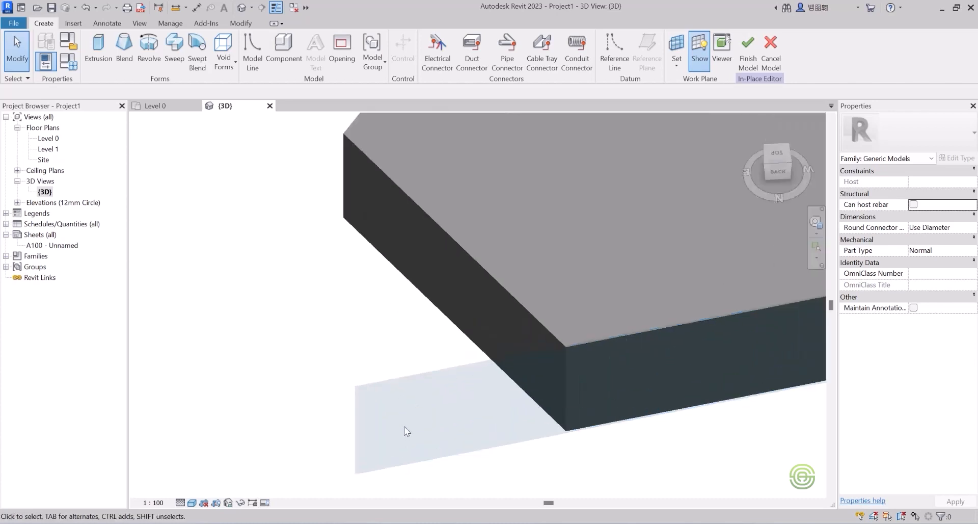
click(395, 383)
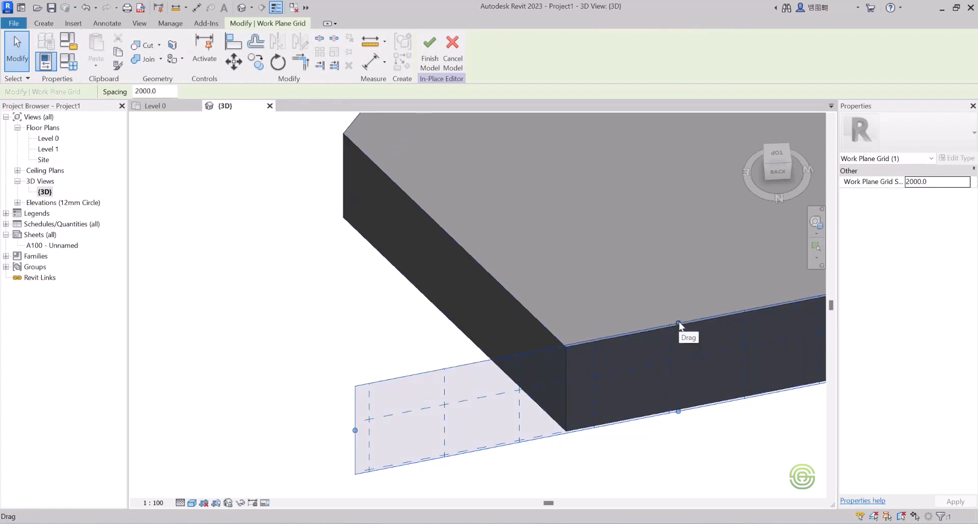
drag(678, 321, 658, 158)
scroll(398, 211, down, 3)
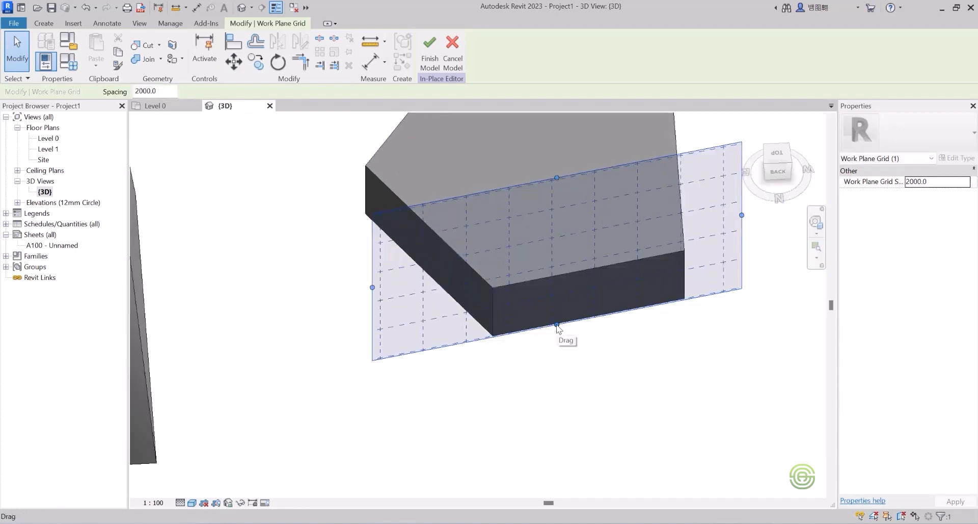
drag(556, 324, 557, 421)
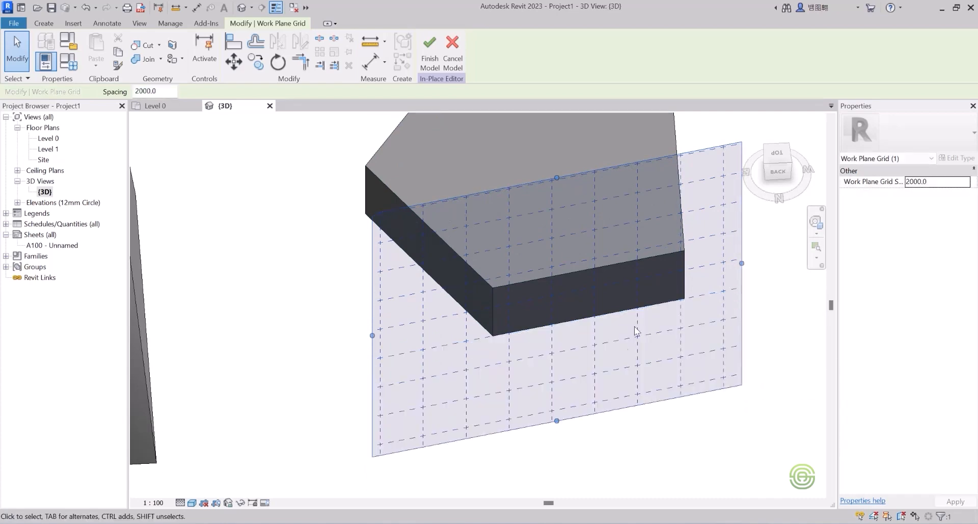
shift+middle_drag(575, 294, 545, 272)
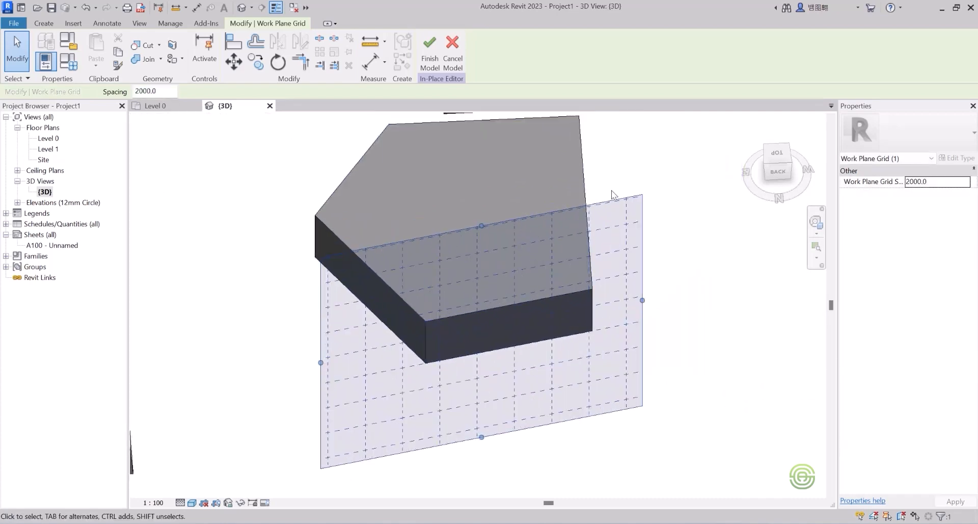
key(Escape)
shift+middle_drag(611, 194, 429, 157)
click(51, 24)
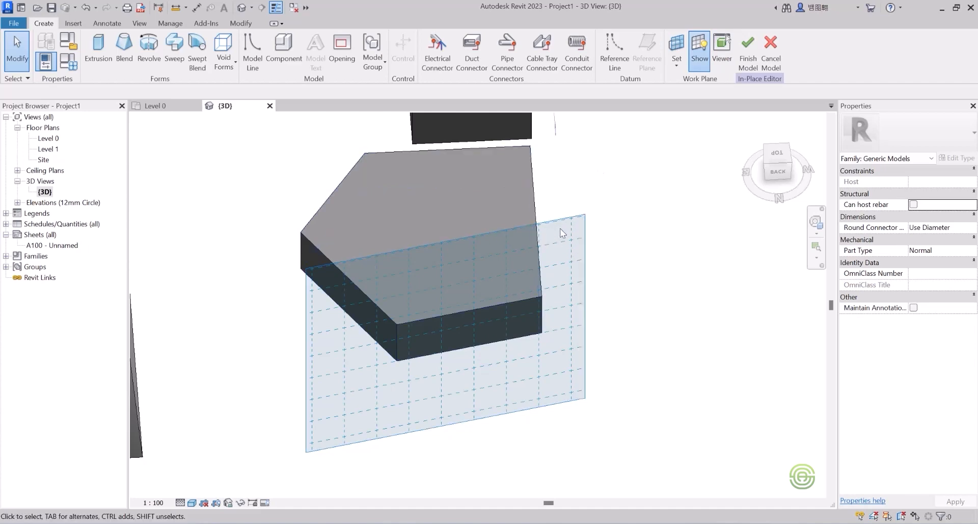
click(701, 47)
Create an extrusion from a six-sided polygon of about 700 mm radius on the pentagonal prism's face and stretch it outward to about 5100 mm.
scroll(526, 308, up, 5)
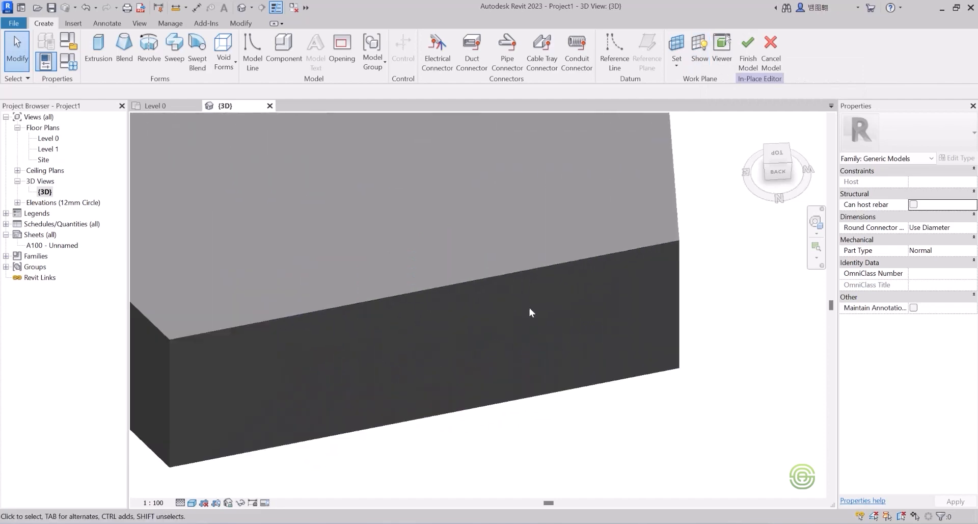
scroll(529, 309, down, 2)
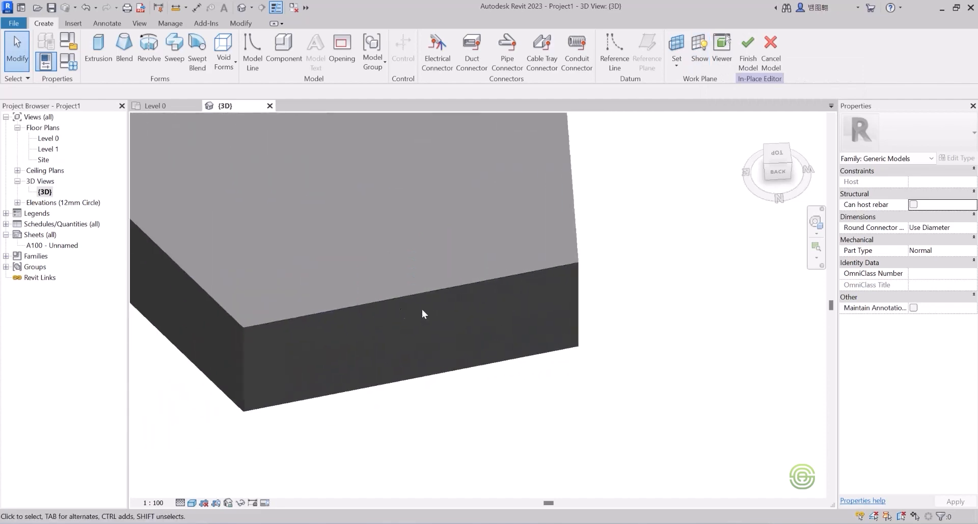
click(99, 45)
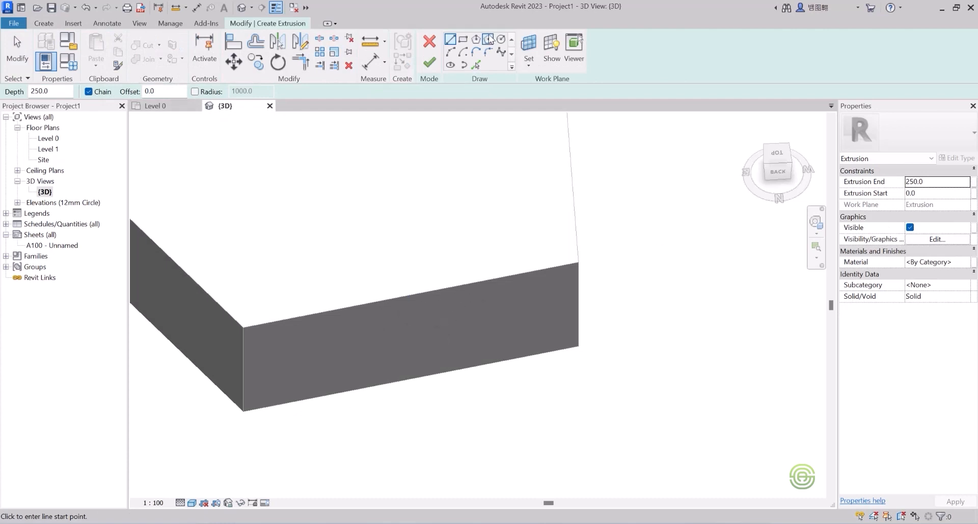
click(475, 40)
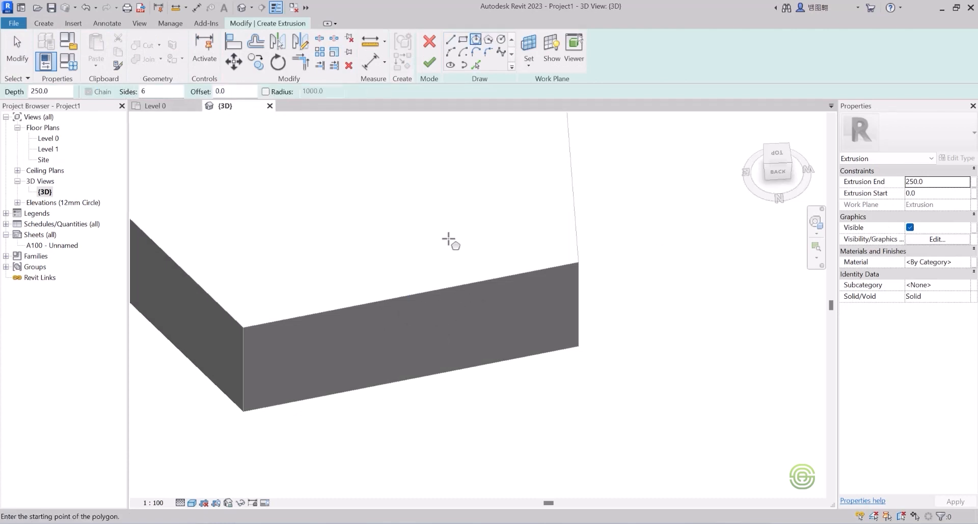
click(402, 319)
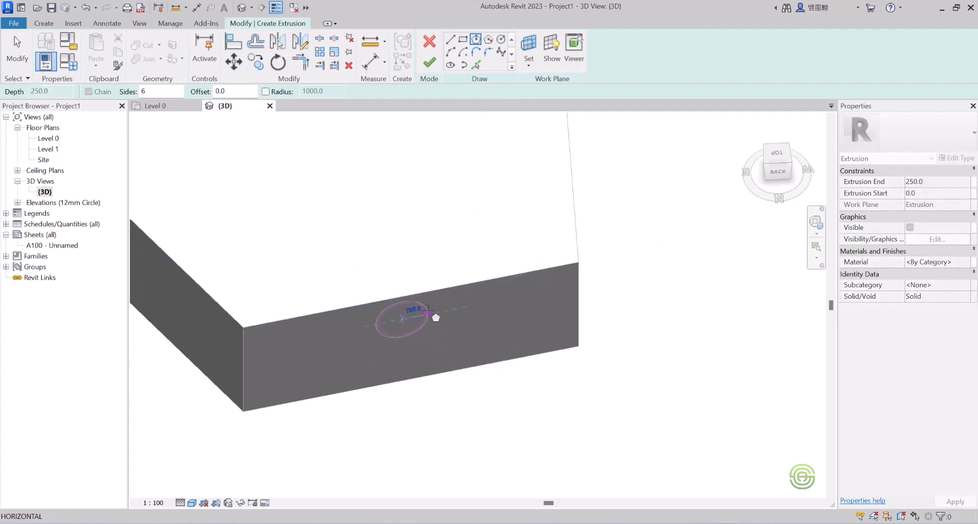
click(431, 313)
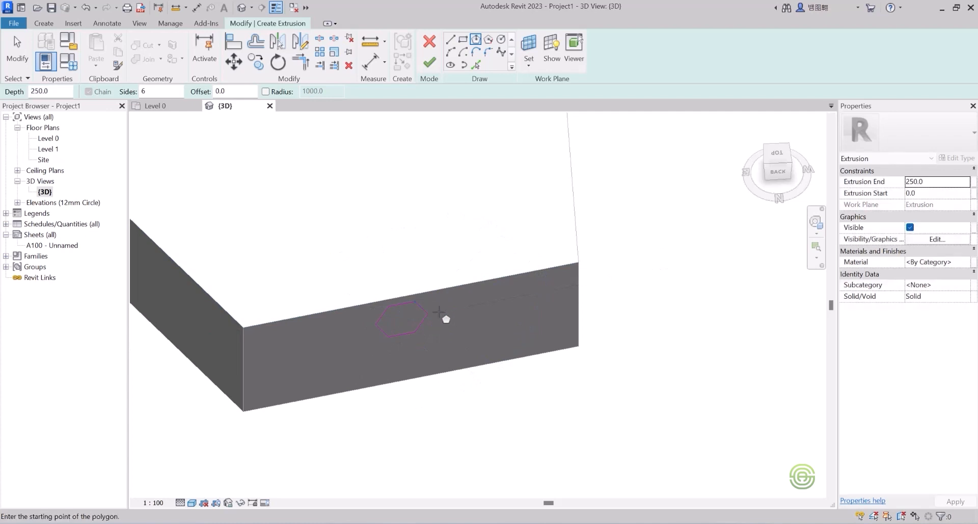
click(432, 66)
drag(406, 329, 387, 353)
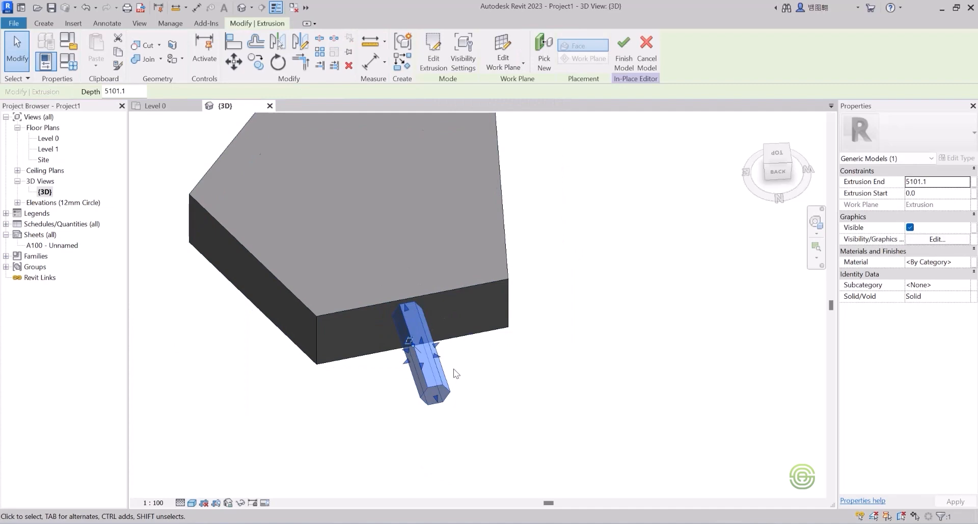
Examine the new hexagonal extrusion and all the solids together from a corner viewpoint.
middle_drag(397, 324, 485, 219)
key(alt)
scroll(374, 365, up, 1)
scroll(474, 314, down, 8)
middle_drag(455, 314, 465, 425)
scroll(496, 344, down, 1)
key(alt)
scroll(407, 369, up, 2)
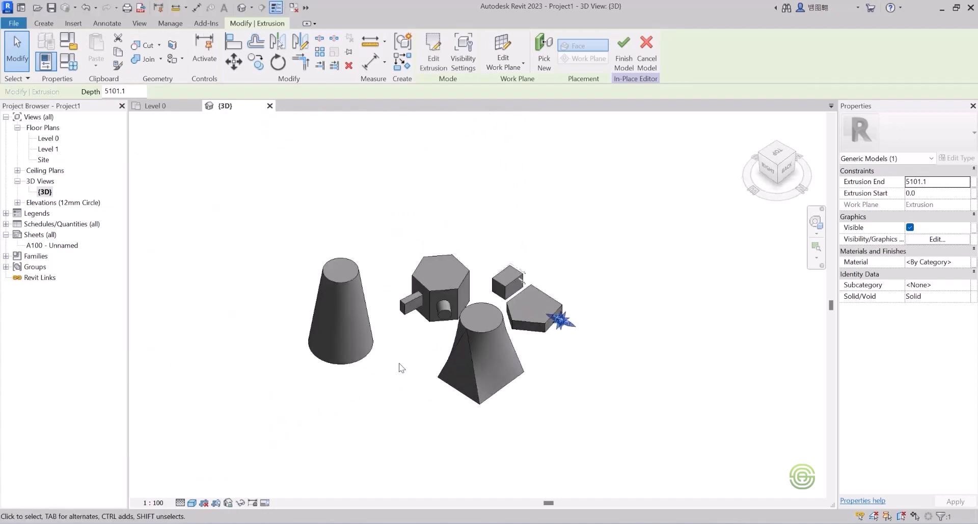
click(395, 370)
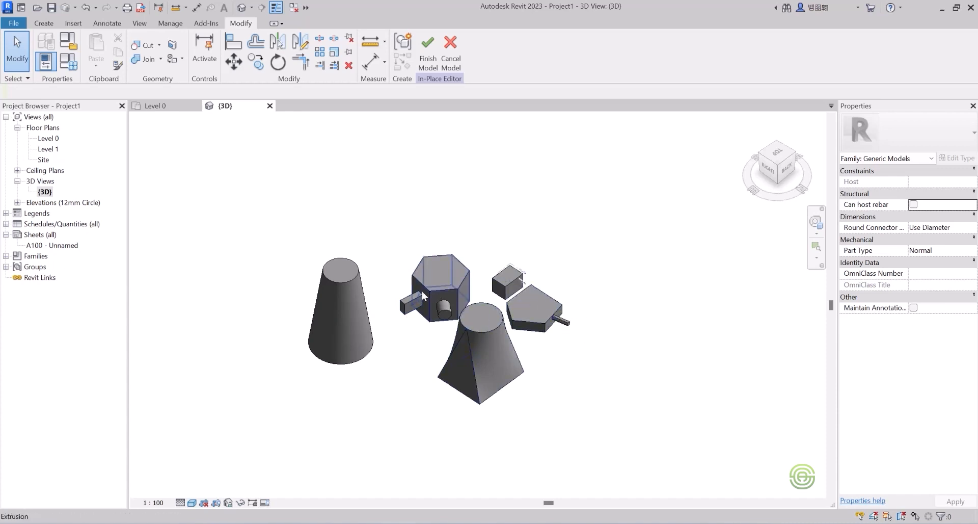
scroll(457, 407, up, 3)
scroll(469, 442, down, 2)
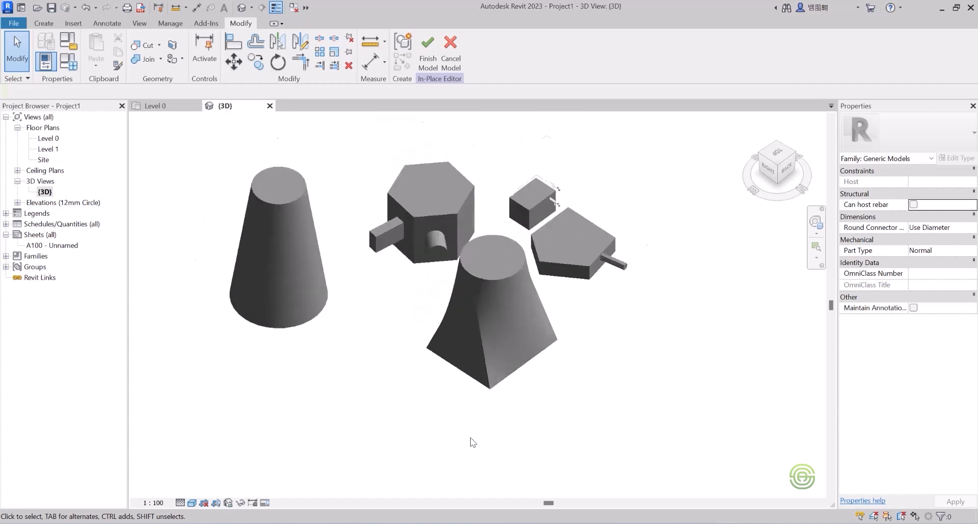
scroll(446, 224, up, 1)
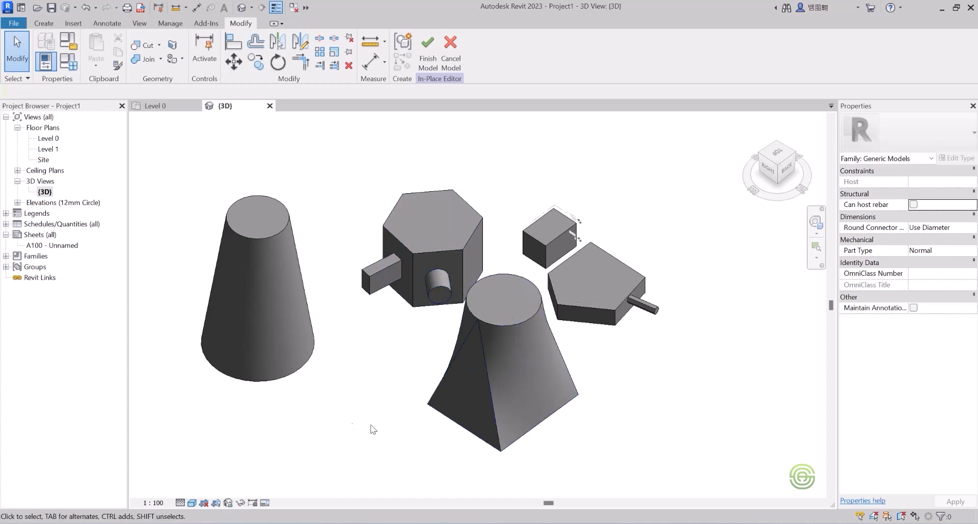
Set the work plane to the base of the tall truncated cone by picking the plane, and display it.
click(45, 22)
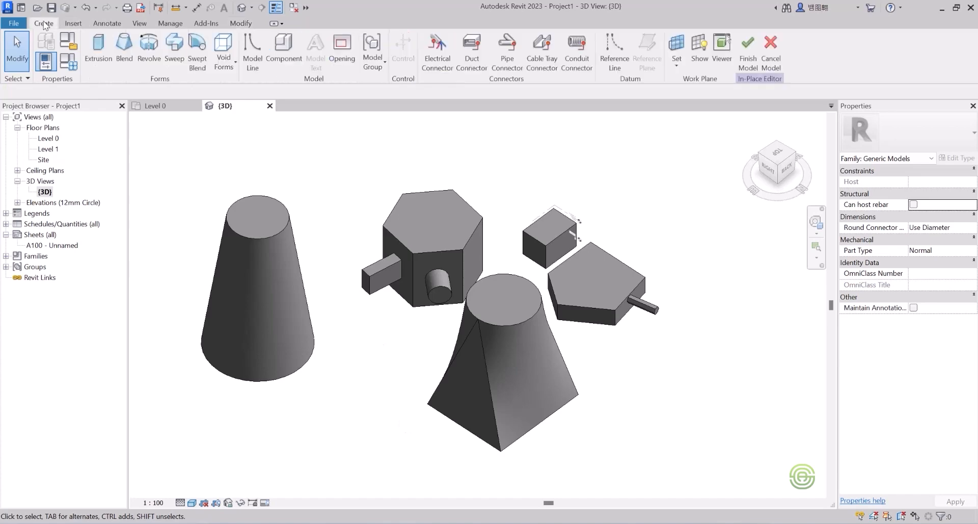
click(677, 66)
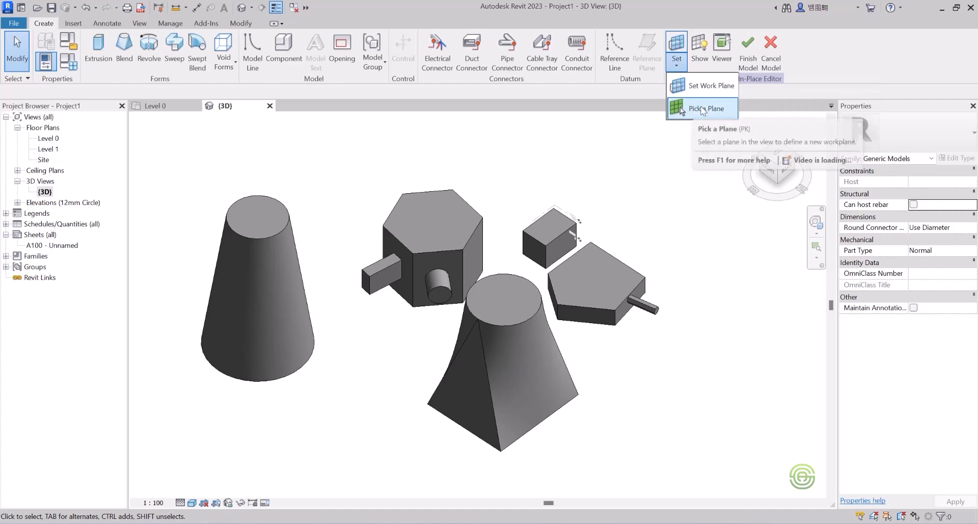
click(703, 110)
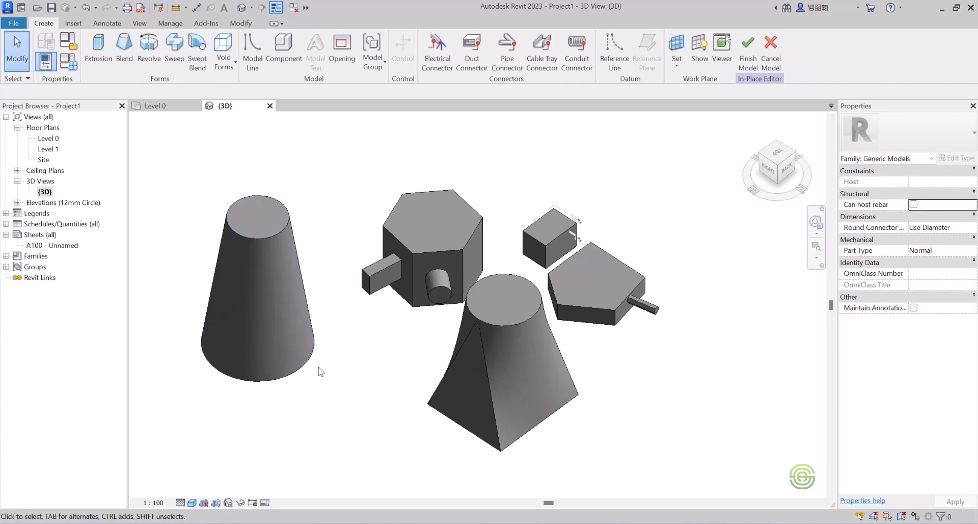
click(699, 48)
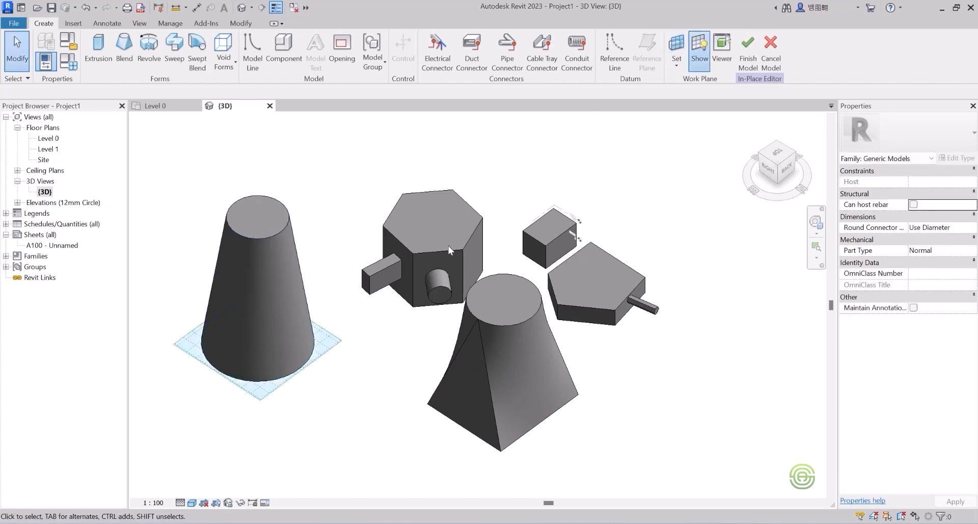
Enlarge the cone's base work plane grid so it spreads out beneath the other solids.
scroll(372, 296, down, 3)
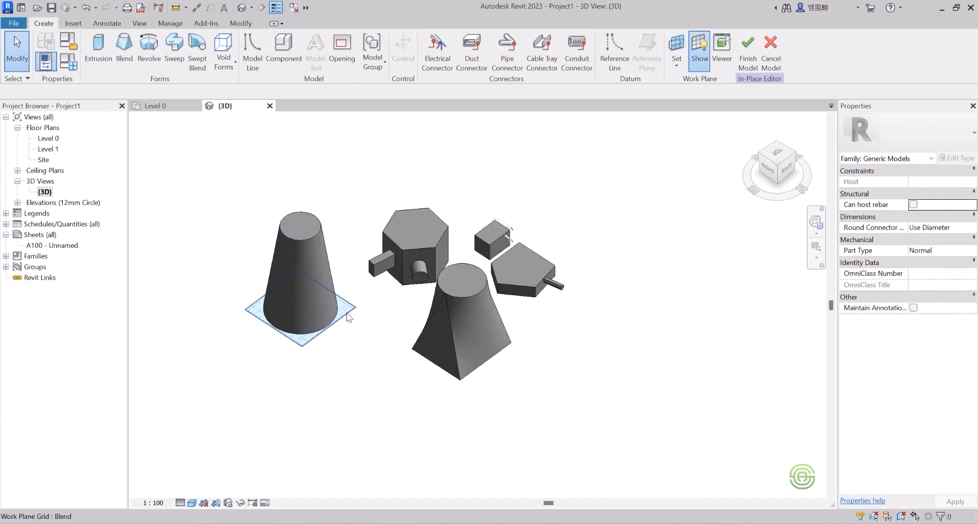
click(336, 326)
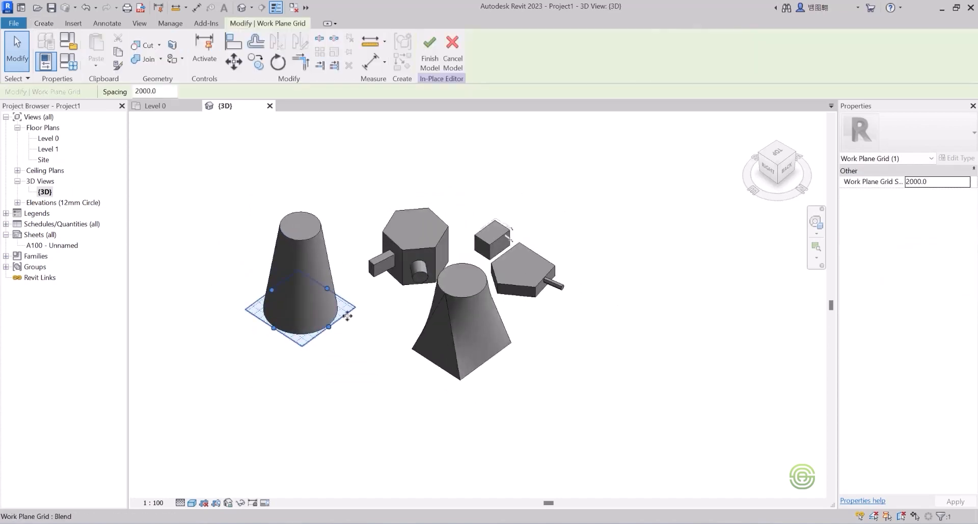
drag(330, 329, 573, 437)
drag(438, 362, 621, 227)
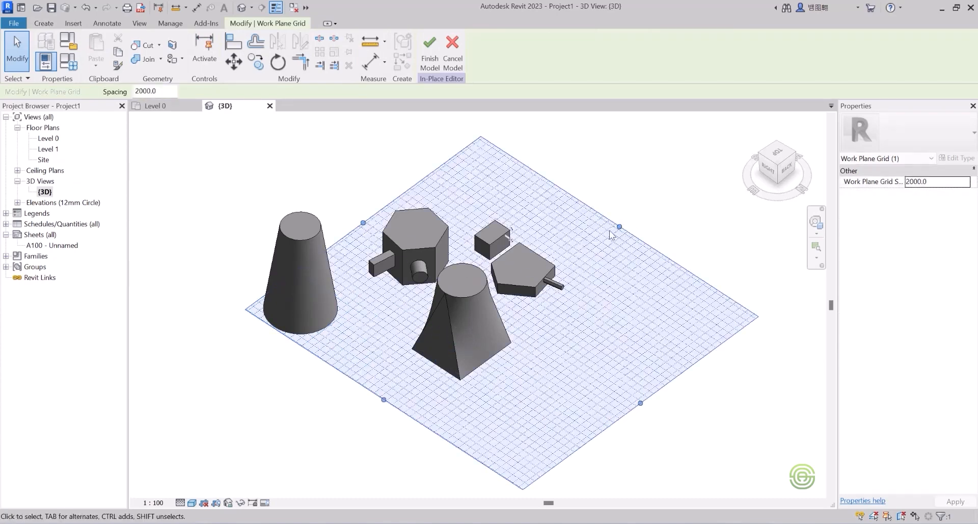
Enlarge the work plane grid by stretching its front-left edge outward, away from the solids, and deselect it.
drag(384, 400, 280, 476)
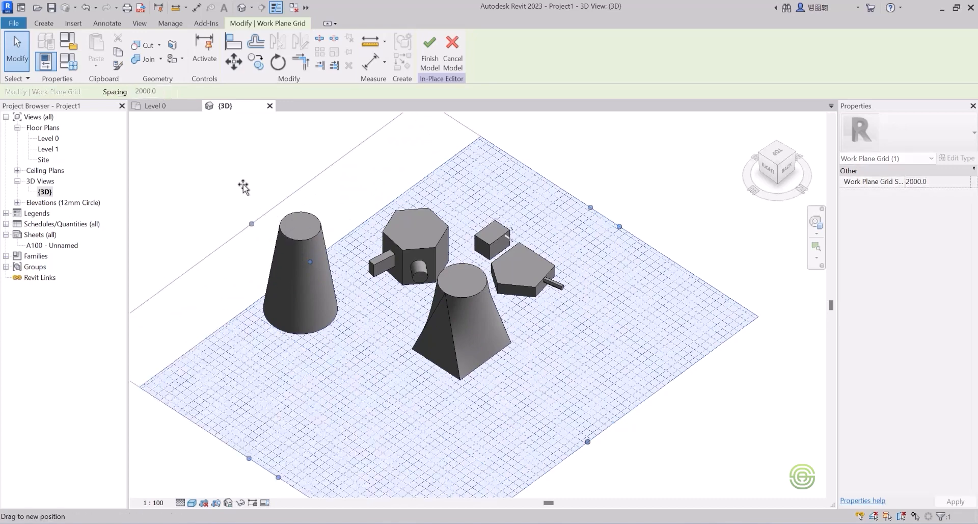
scroll(470, 283, down, 4)
click(521, 199)
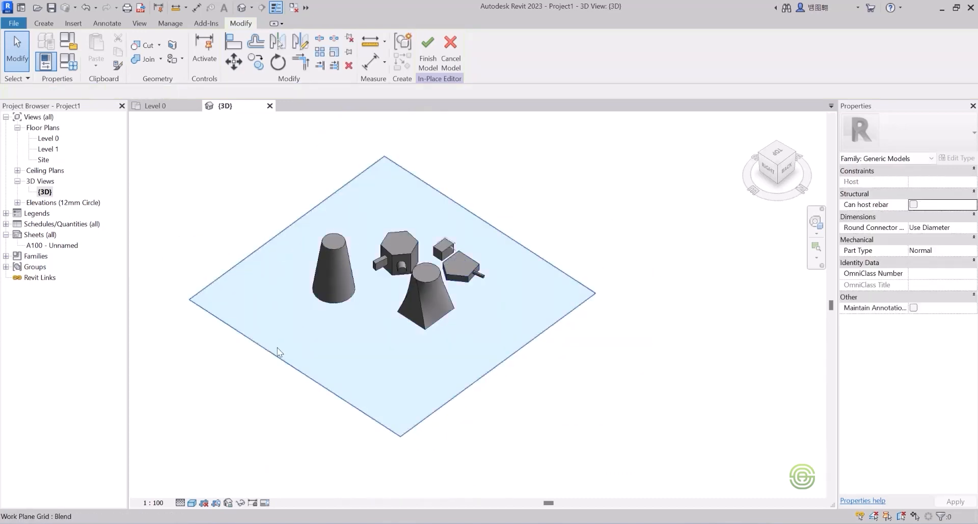
Hide the work plane grid in the 3D view.
scroll(273, 349, up, 2)
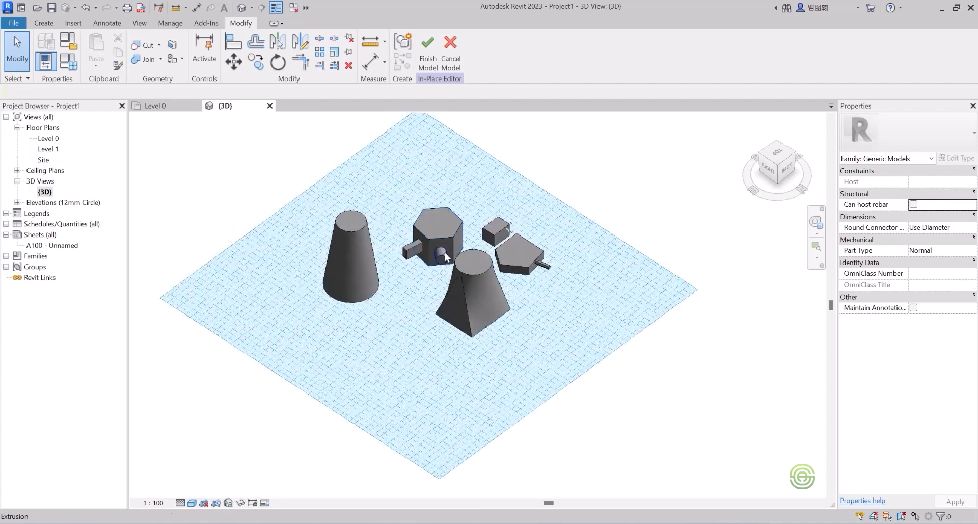
click(44, 23)
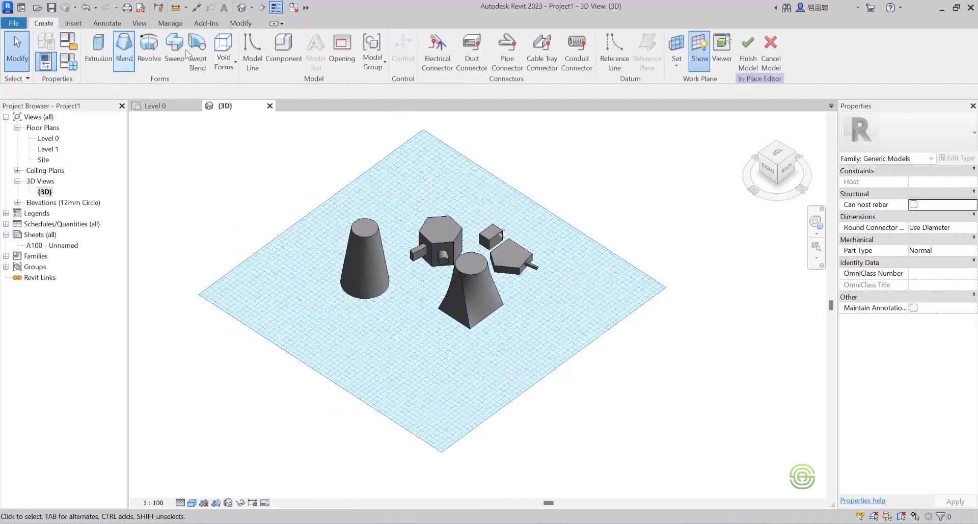
click(698, 46)
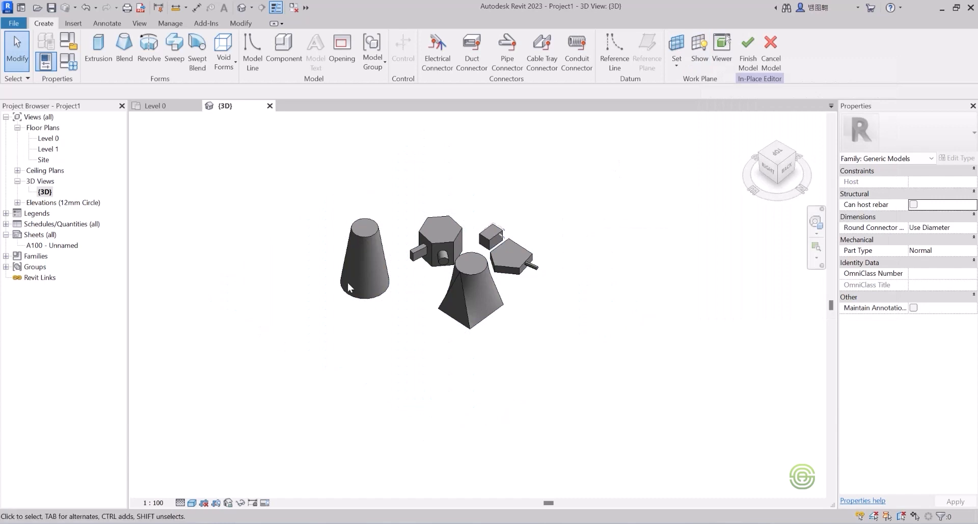
Try the Wireframe visual style on the 3D view, followed by Hidden Line.
scroll(360, 273, up, 3)
scroll(554, 199, up, 2)
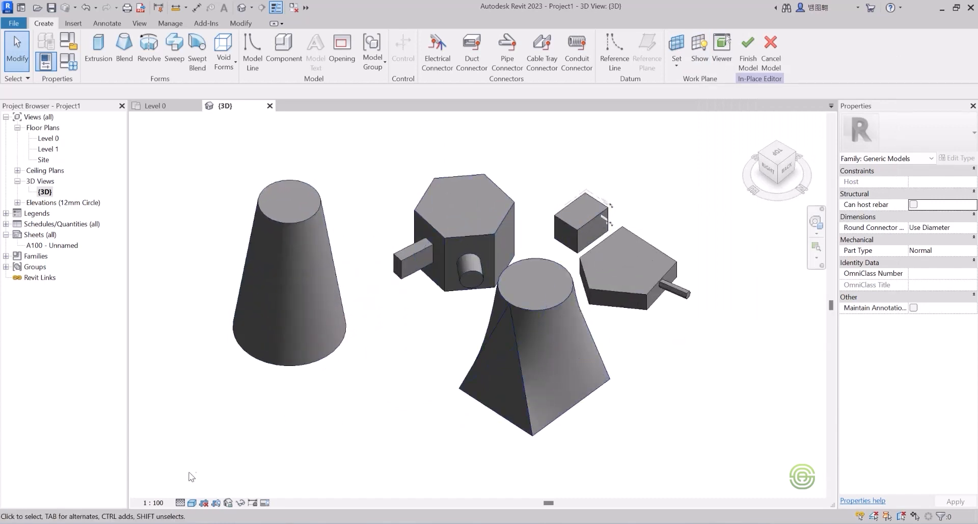
click(191, 503)
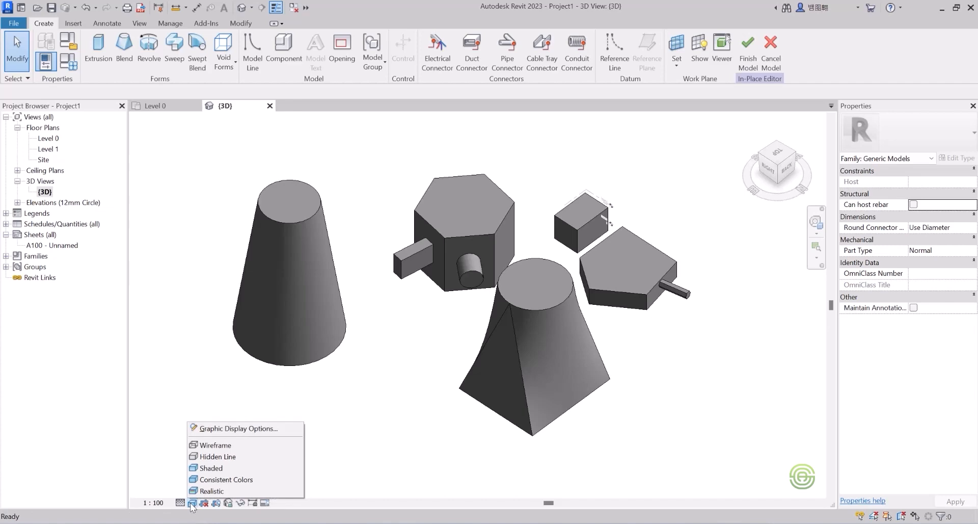
click(219, 446)
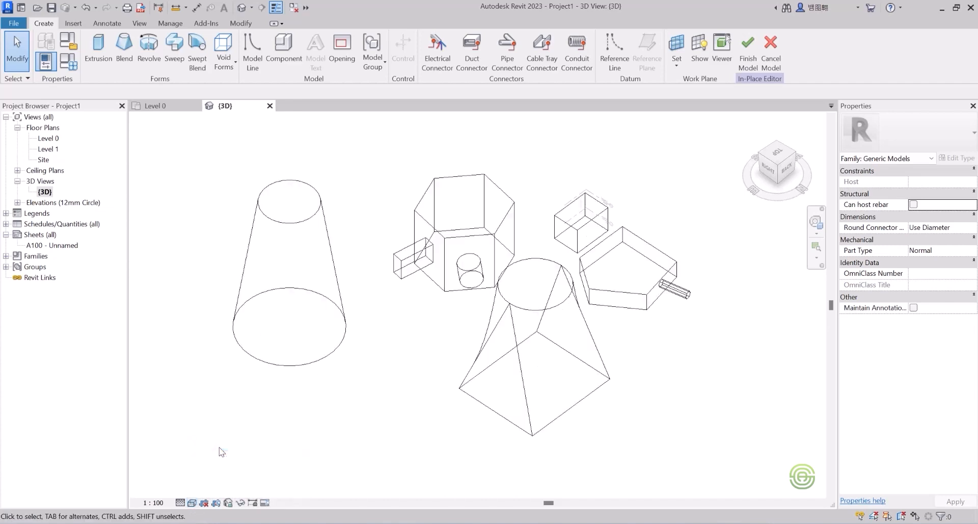
click(193, 503)
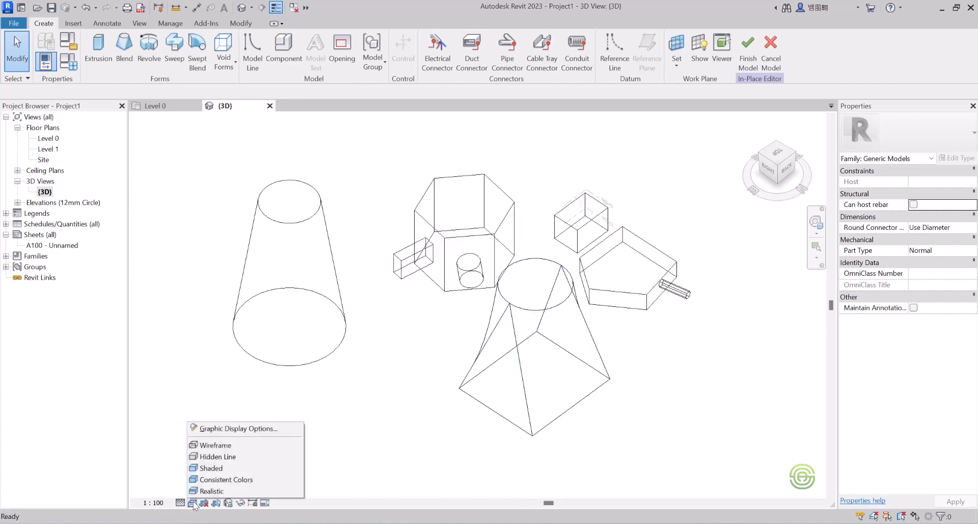
click(216, 456)
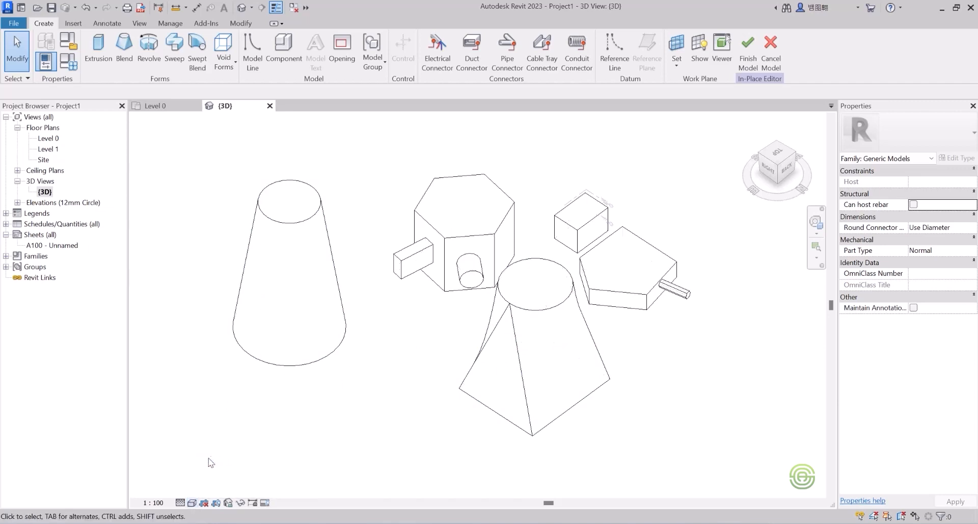
Preview the 3D view in the Shaded visual style, followed by Consistent Colors.
click(192, 503)
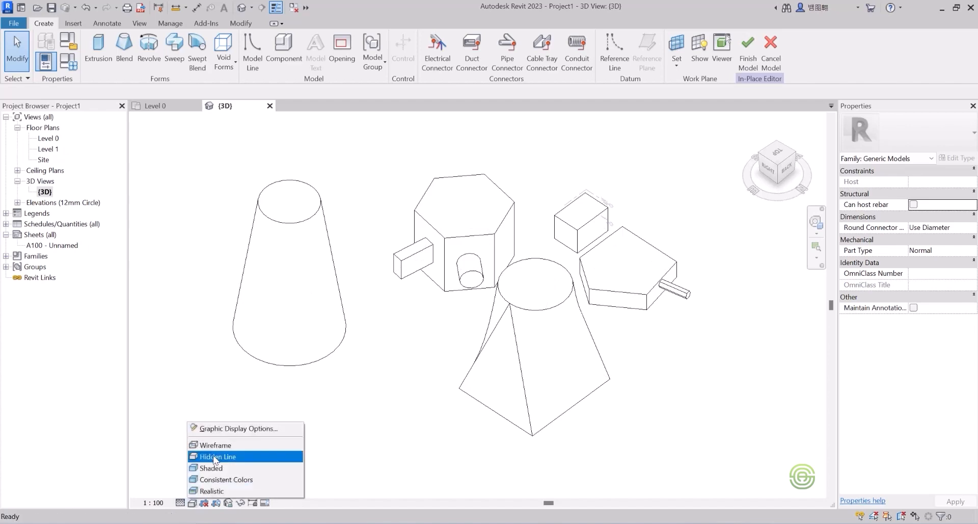
click(213, 467)
click(192, 503)
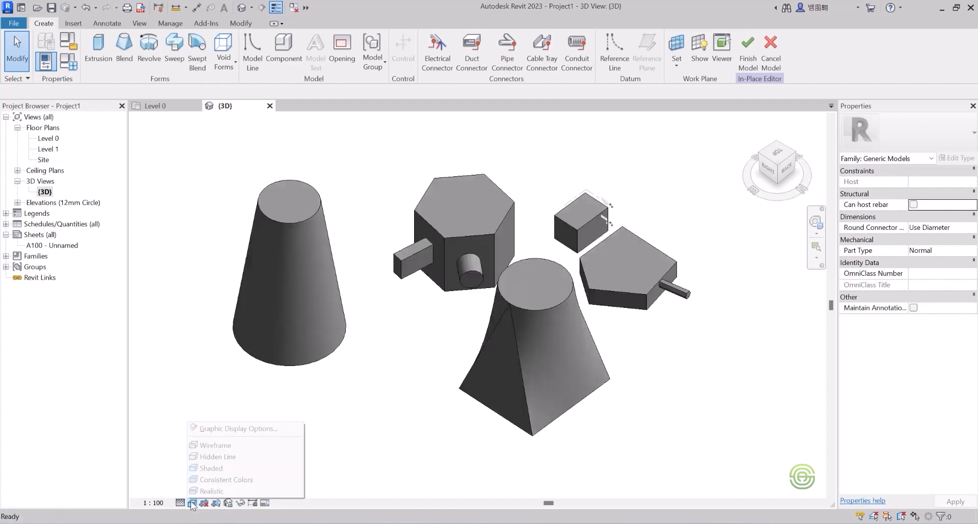
click(221, 482)
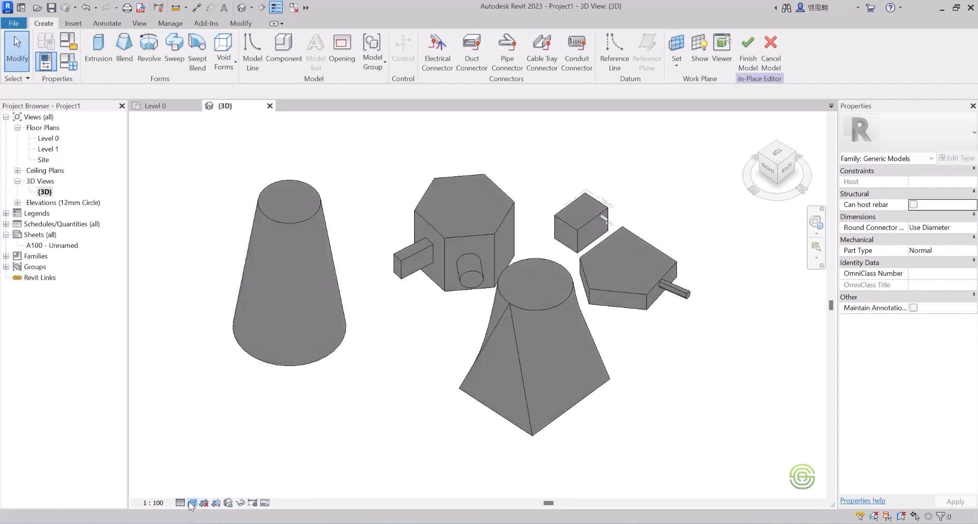
Try the Realistic visual style on the 3D view and return it to Shaded.
click(192, 503)
click(208, 489)
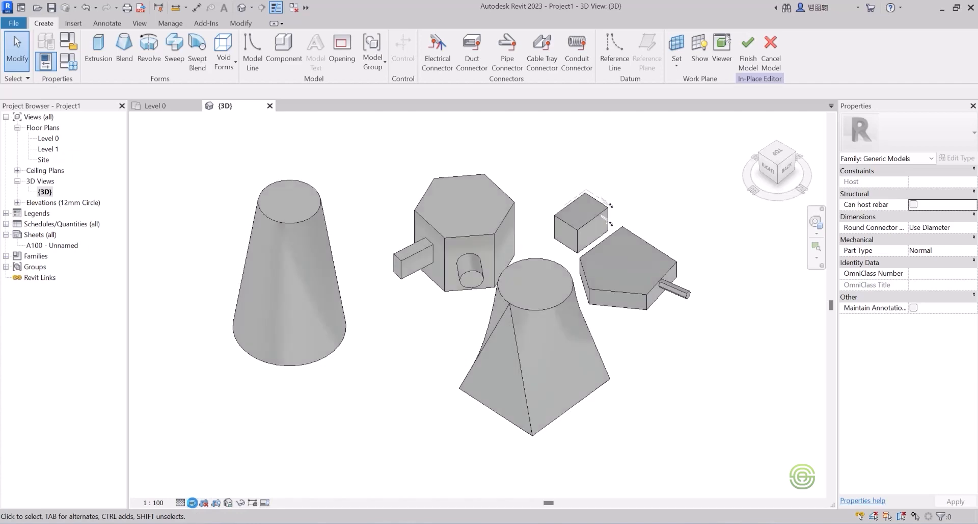
click(192, 503)
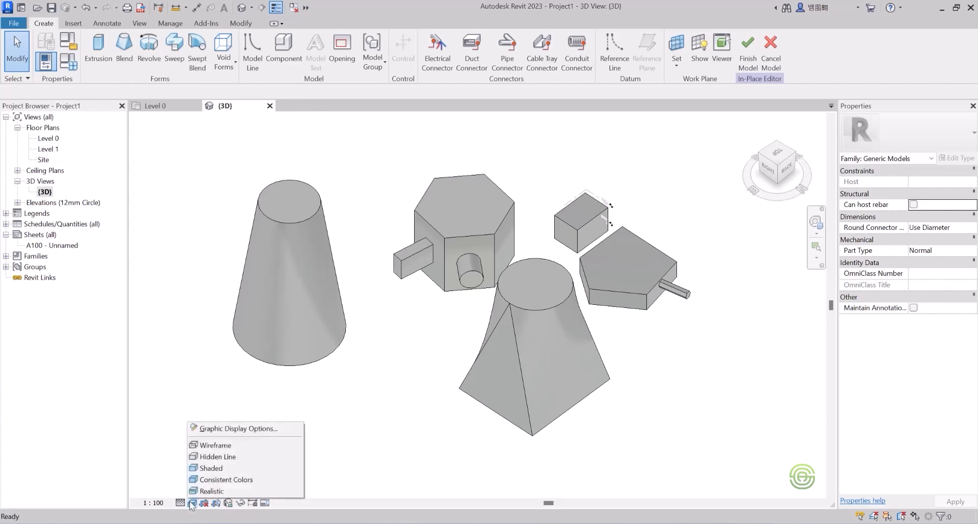
click(209, 469)
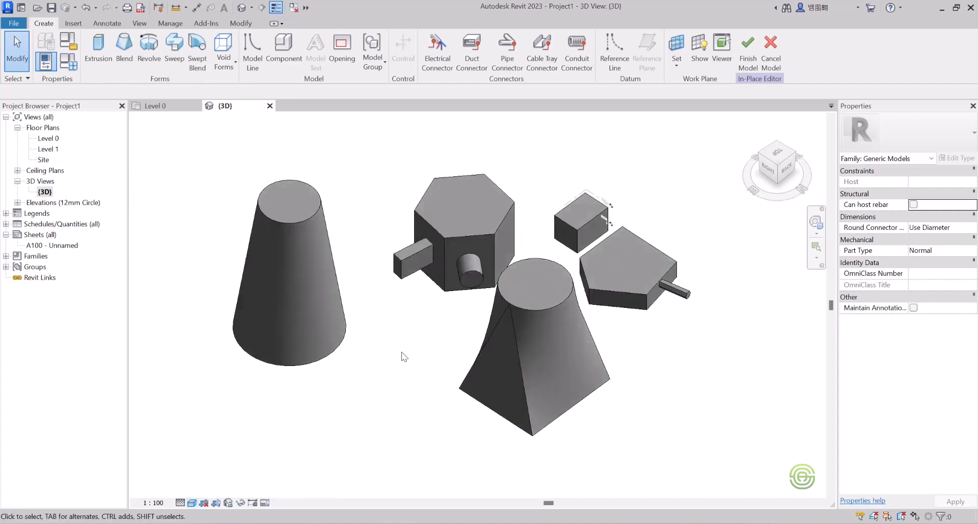
Compare Hidden Line with Shaded by changing the 3D view's visual style to each, ending on Shaded.
click(192, 503)
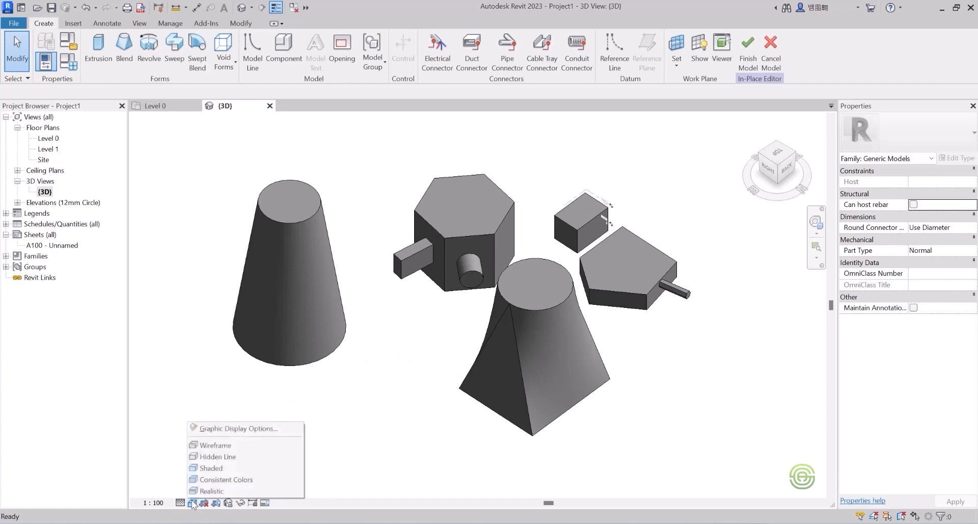
click(223, 457)
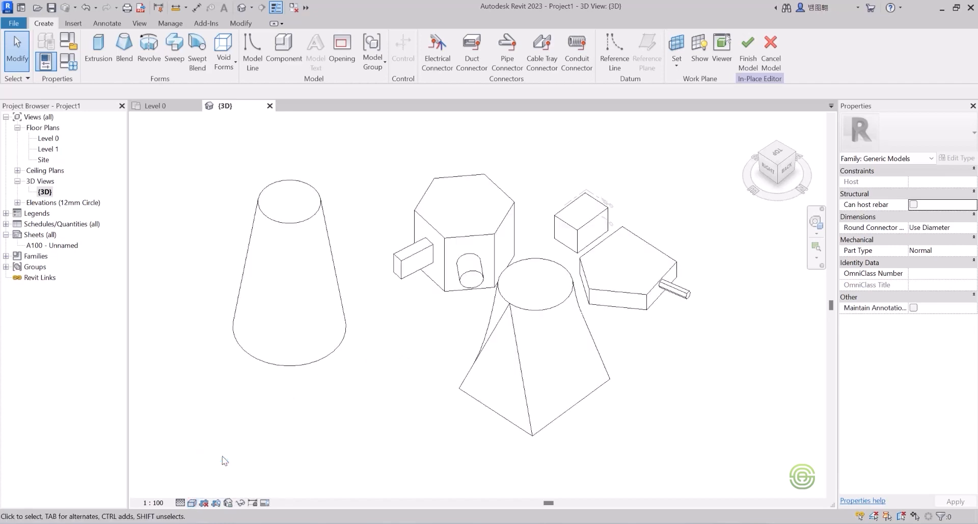
click(192, 503)
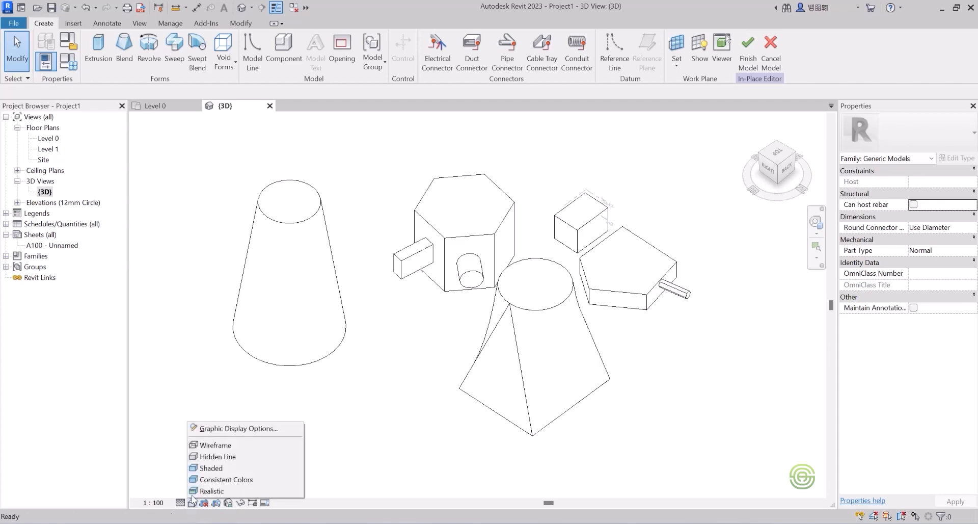
click(216, 468)
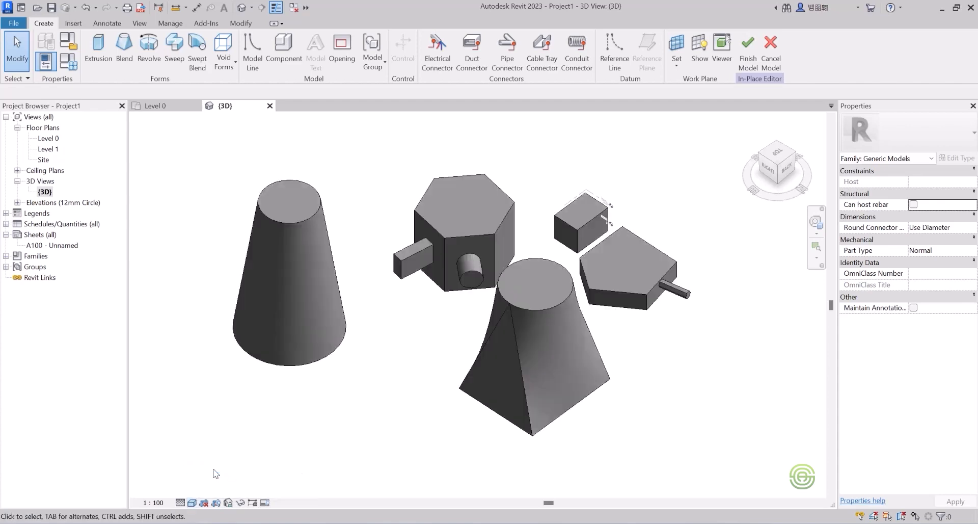
Try the Coarse and Medium detail levels on the 3D view.
click(180, 502)
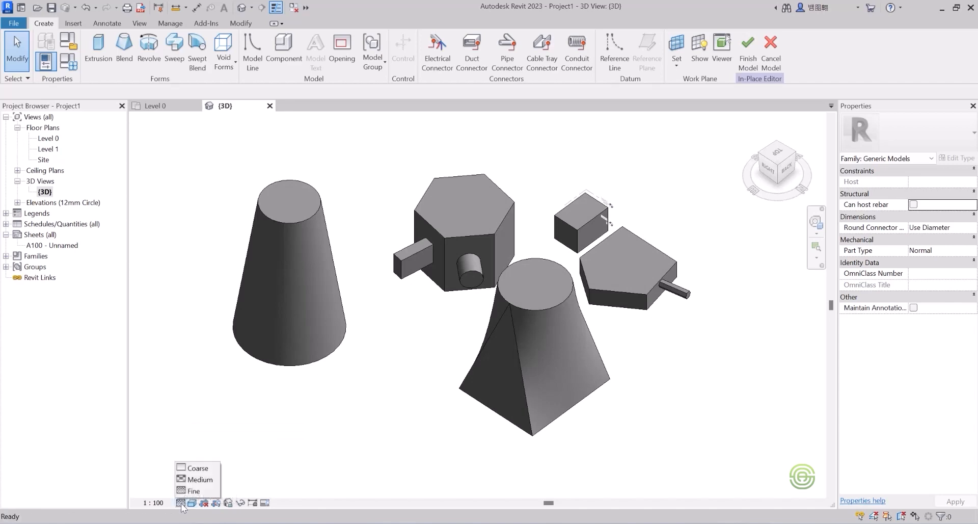
click(198, 467)
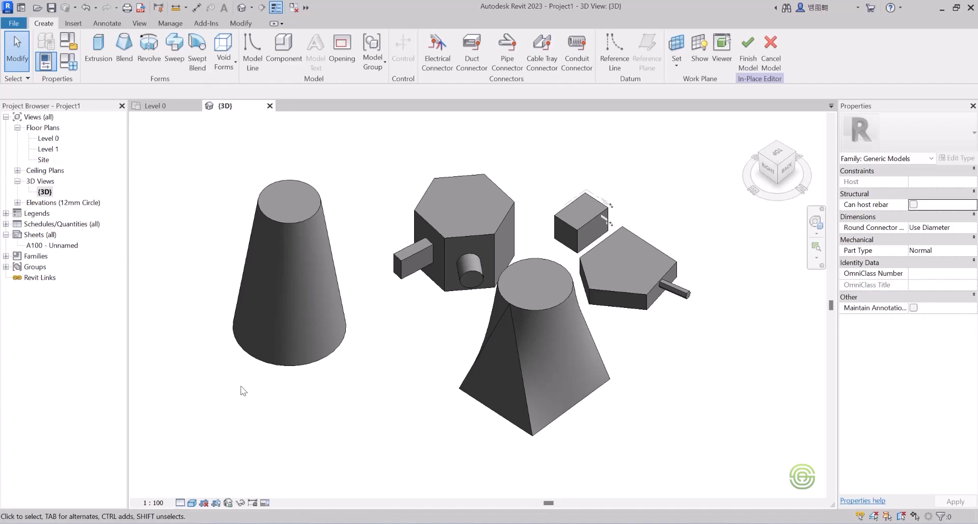
click(180, 502)
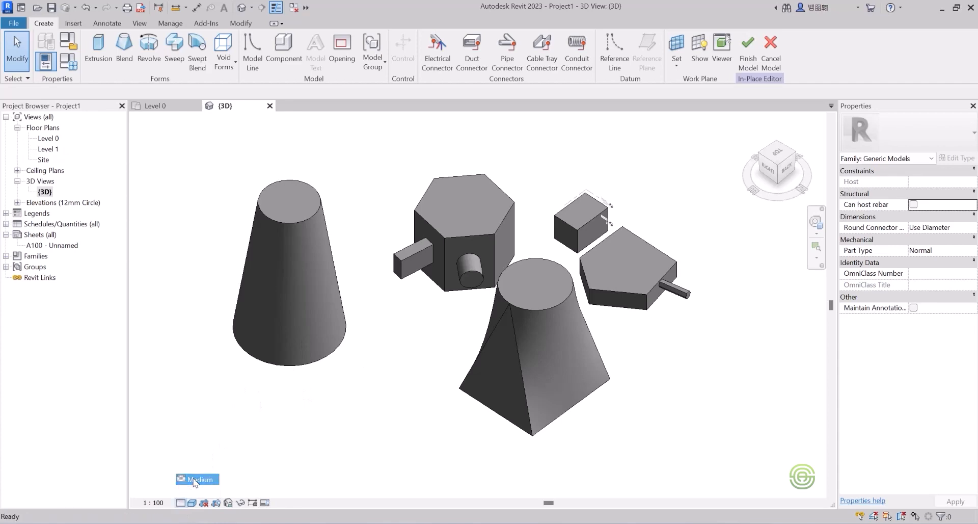
click(190, 481)
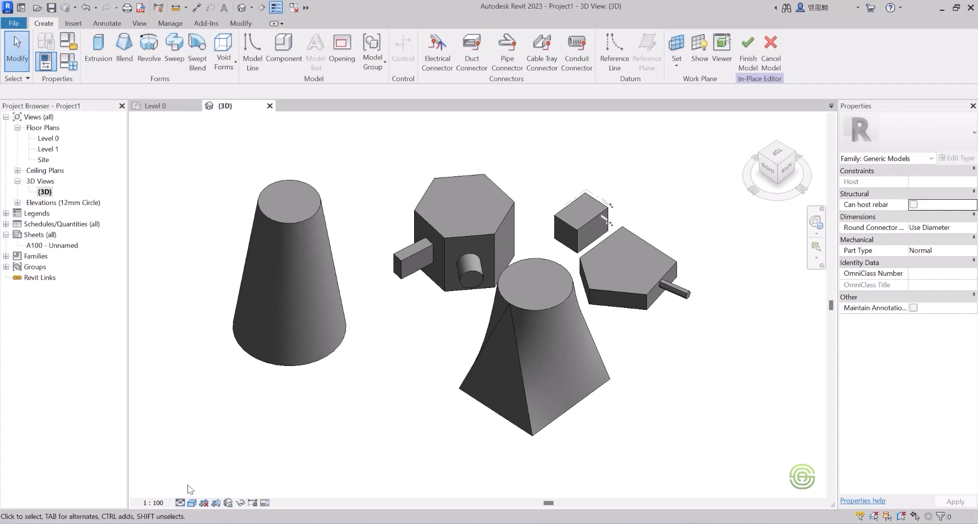
Set the 3D view's detail level back to Fine.
click(182, 501)
click(192, 490)
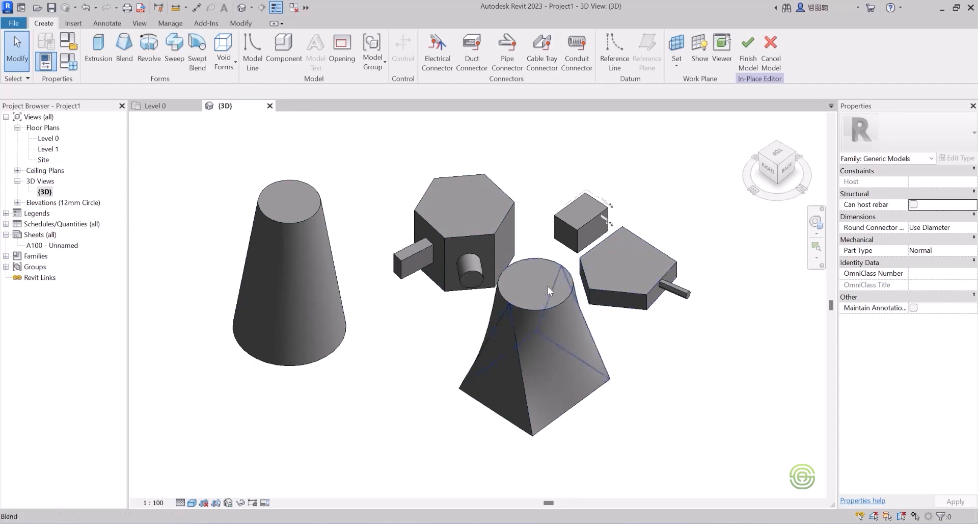
click(181, 502)
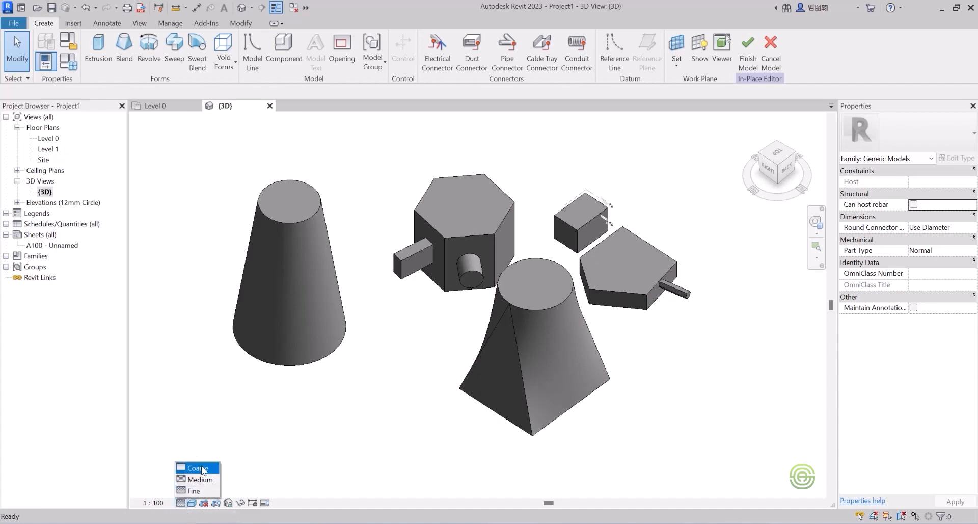
click(197, 492)
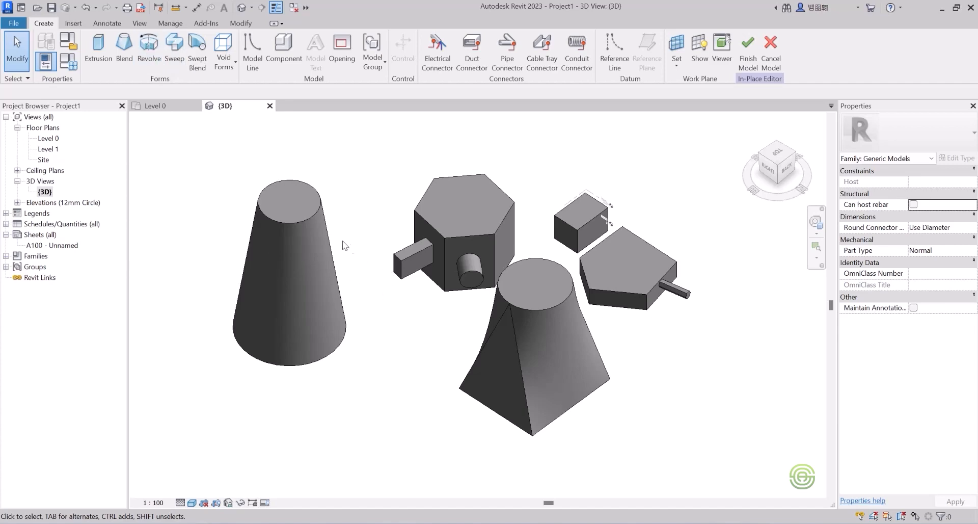
Start a Revolve form and sketch one straight boundary line in the empty area beside the existing solids.
scroll(349, 248, down, 3)
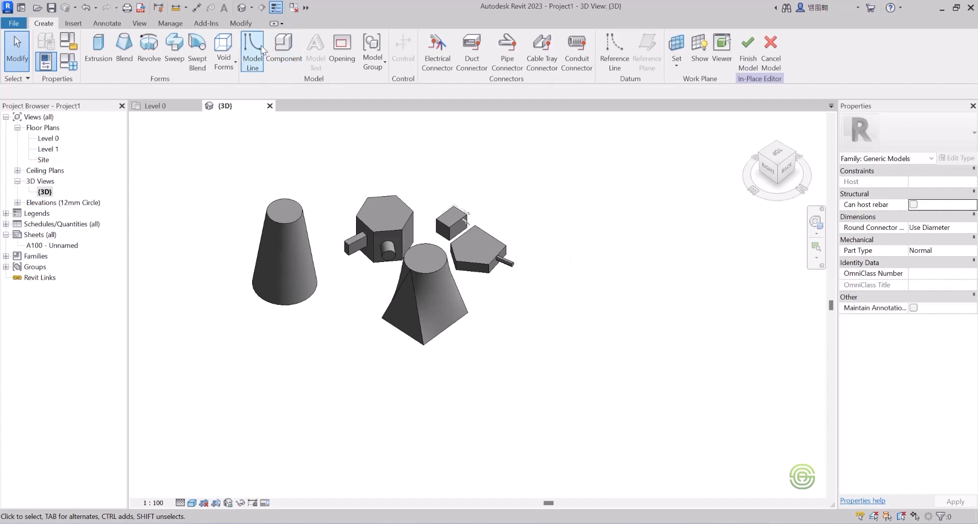
click(149, 45)
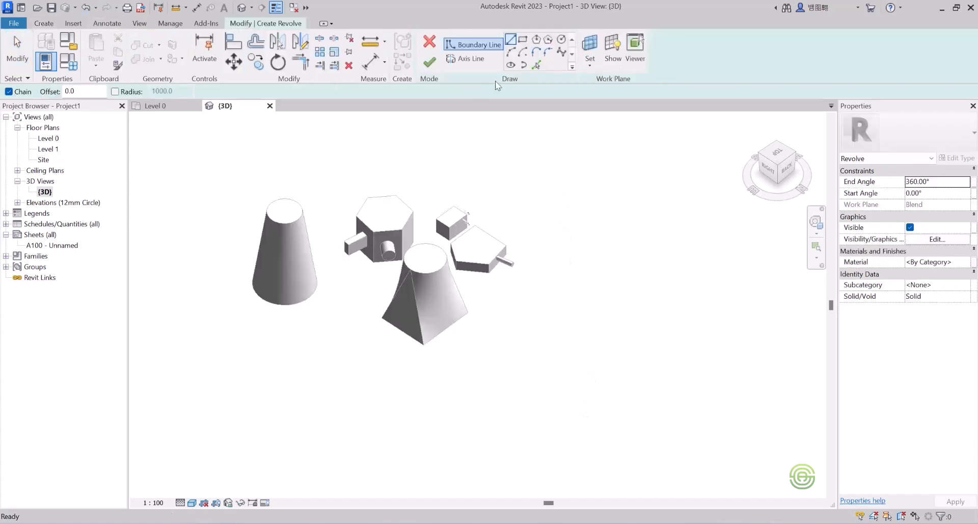
click(593, 192)
click(608, 325)
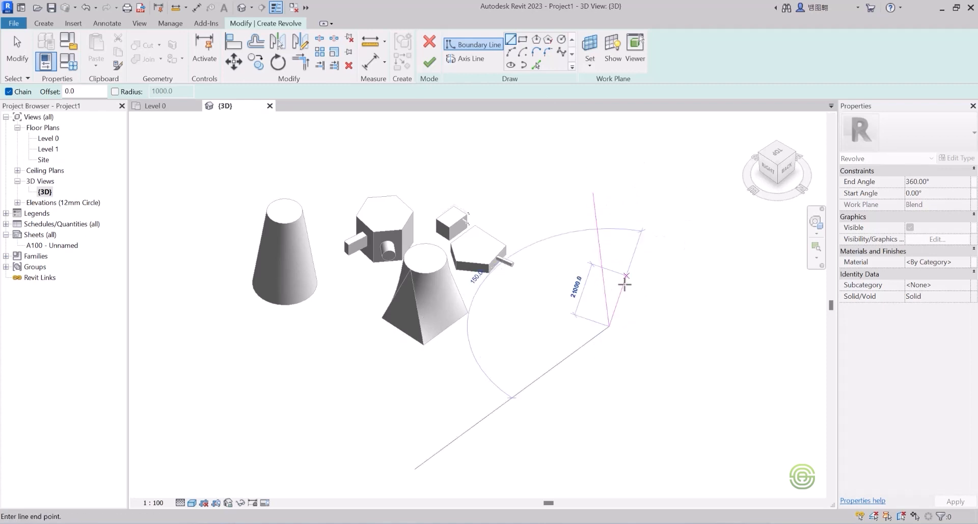
key(Escape)
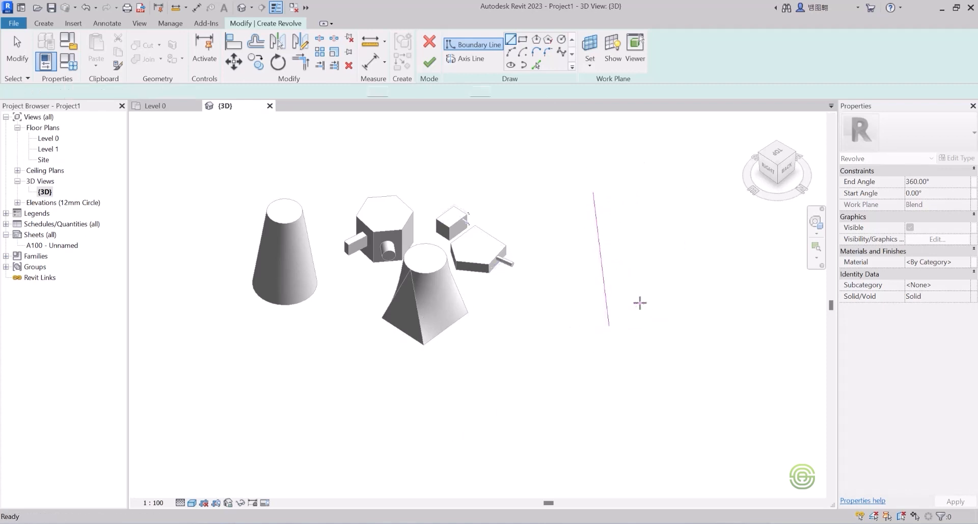
Sketch a small boundary circle close beside the upper part of the straight line and end the circle command.
click(561, 40)
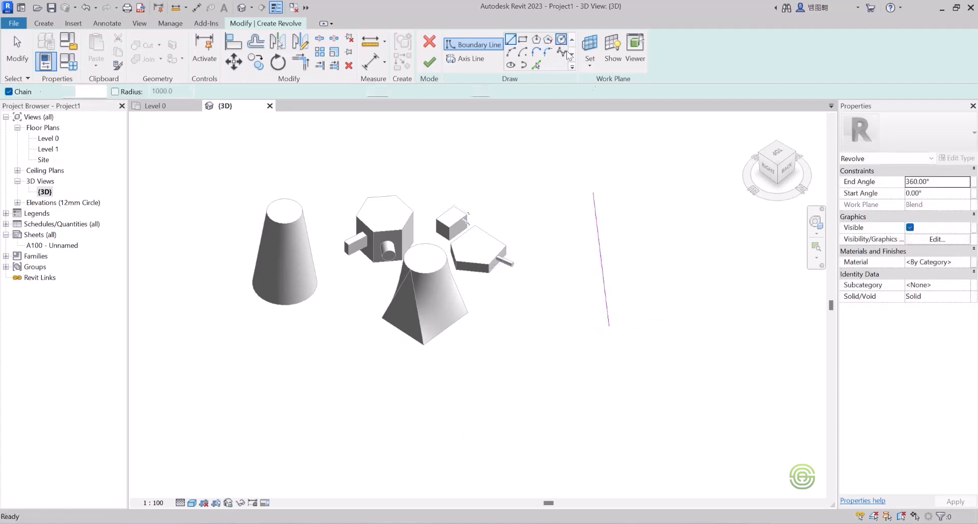
click(614, 230)
click(626, 229)
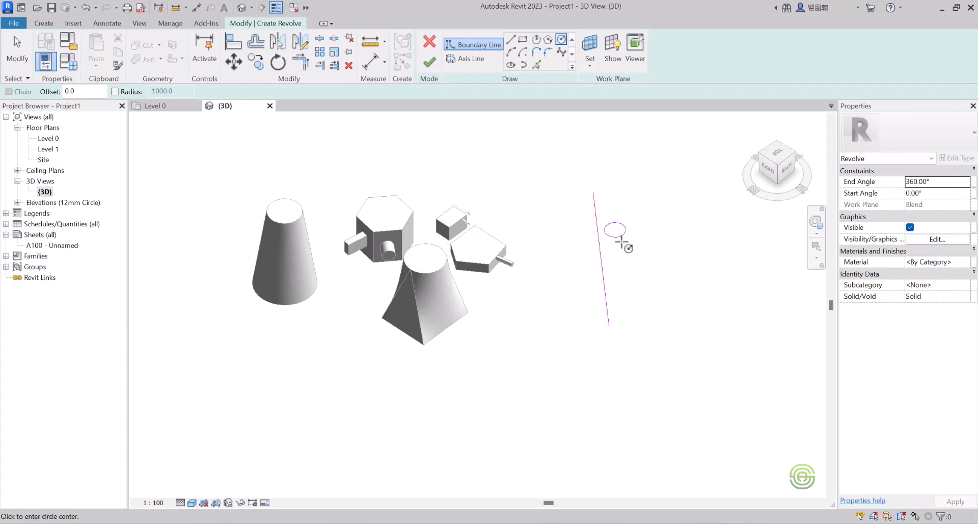
key(Escape)
key(Escape)
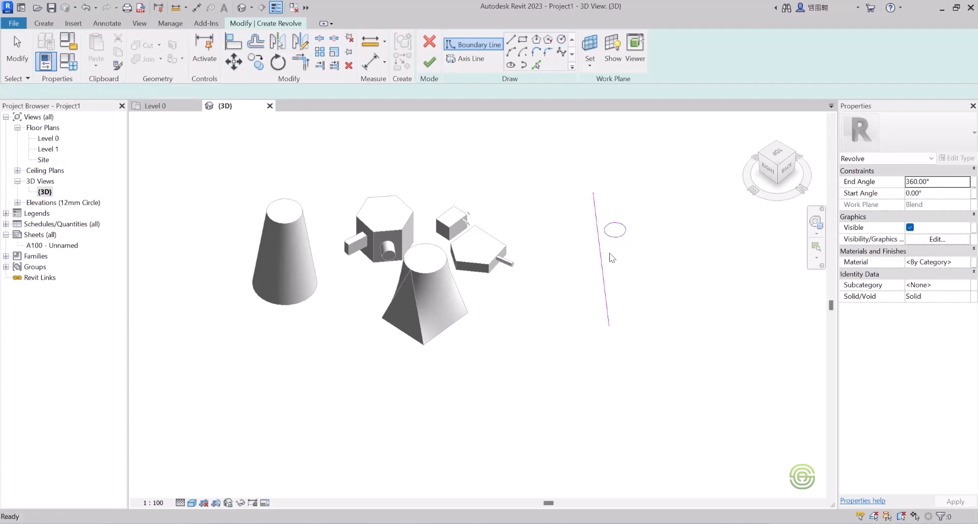
Delete the straight boundary line and the small circle from the Revolve sketch.
drag(625, 248, 579, 207)
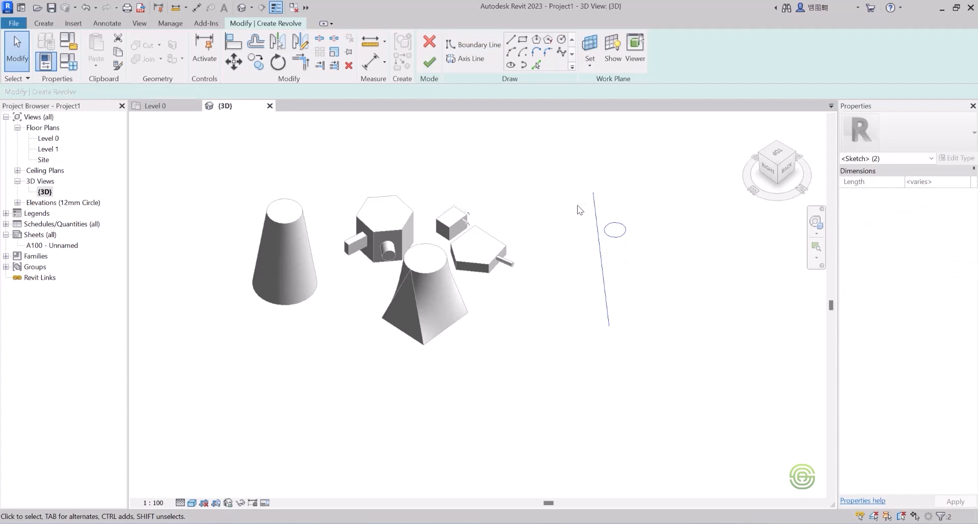
key(Delete)
scroll(436, 270, down, 2)
middle_drag(435, 270, 471, 280)
key(alt)
scroll(471, 264, up, 2)
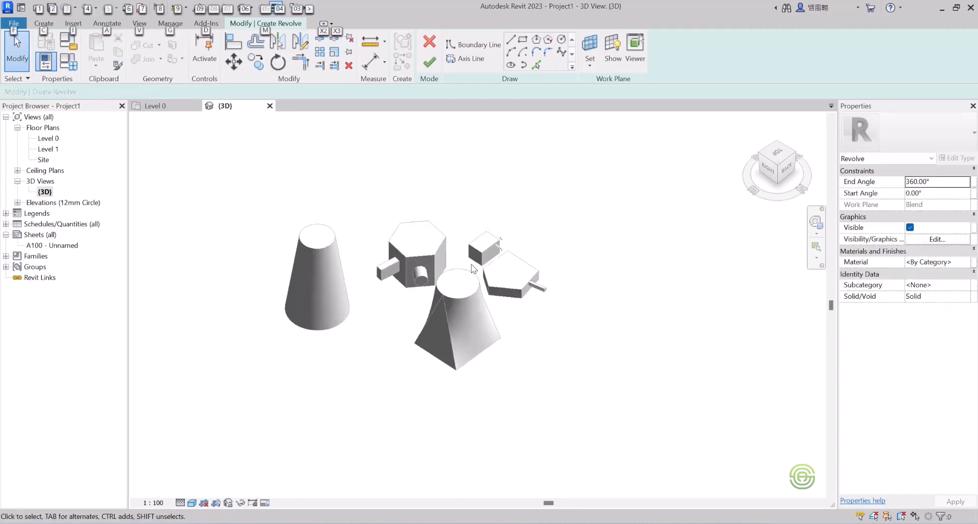
key(Escape)
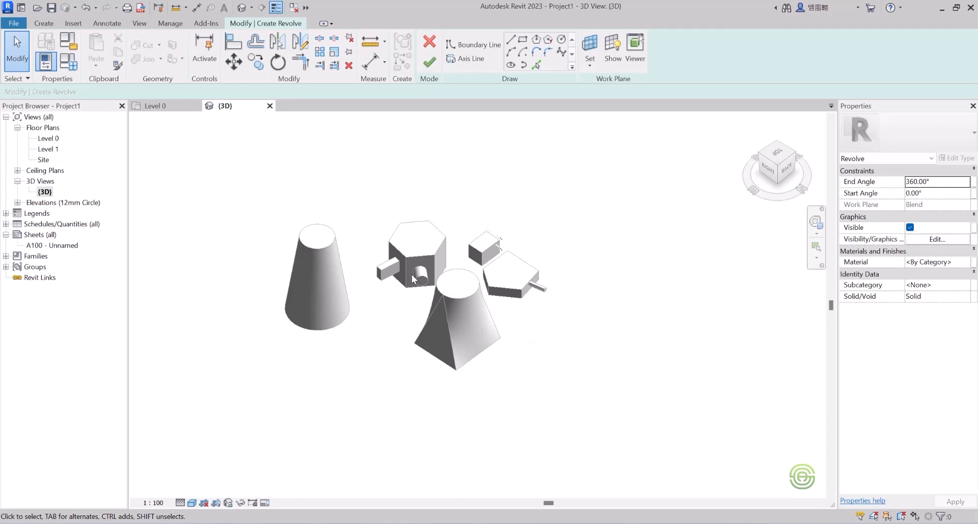
Switch to the Level 0 floor plan with all the existing solids in sight.
click(162, 106)
scroll(362, 310, down, 5)
scroll(523, 325, up, 1)
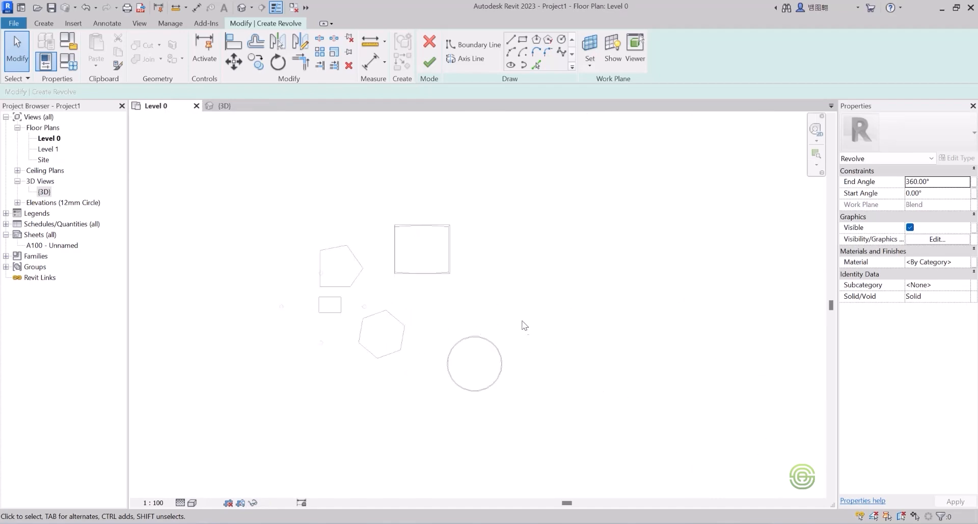
Display the Revolve sketch's current work plane in the Level 0 plan to inspect its extent, and hide it again.
click(613, 48)
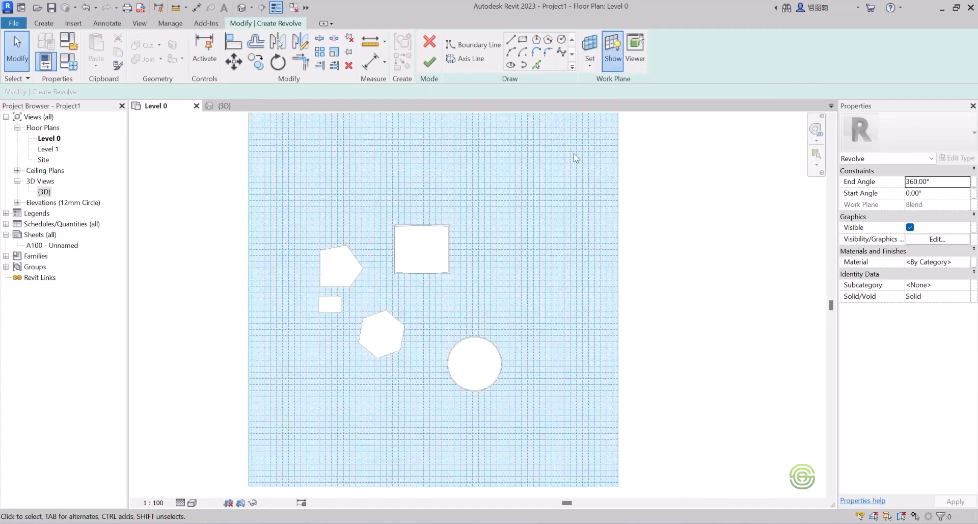
scroll(472, 239, down, 1)
scroll(473, 239, down, 1)
scroll(490, 259, up, 1)
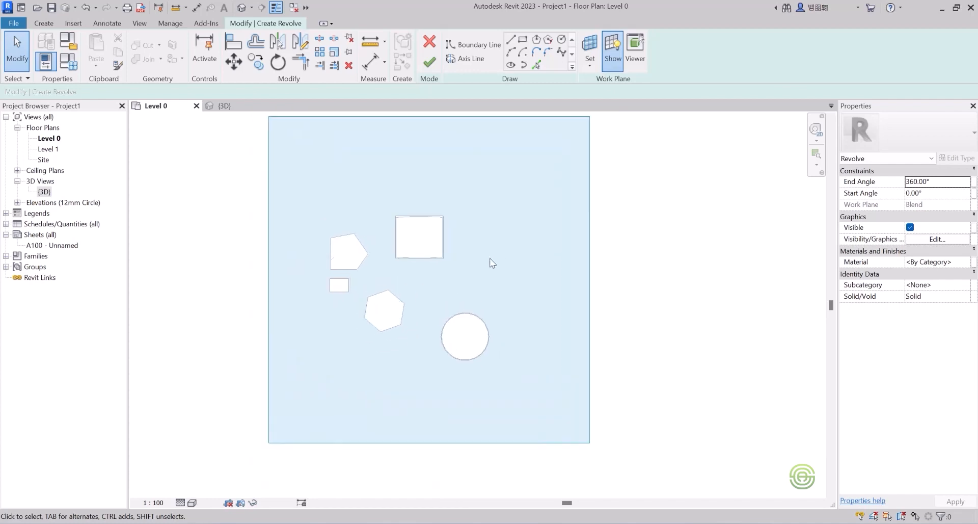
click(45, 24)
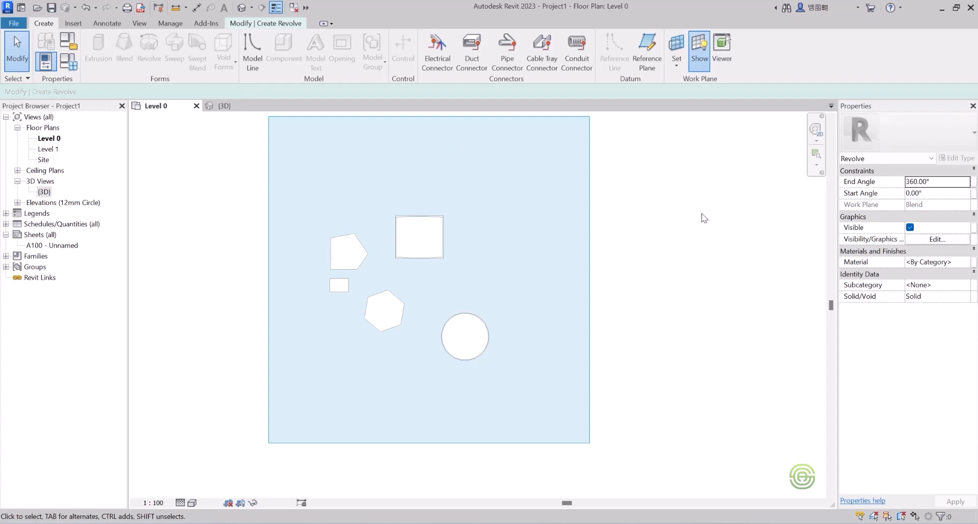
click(699, 50)
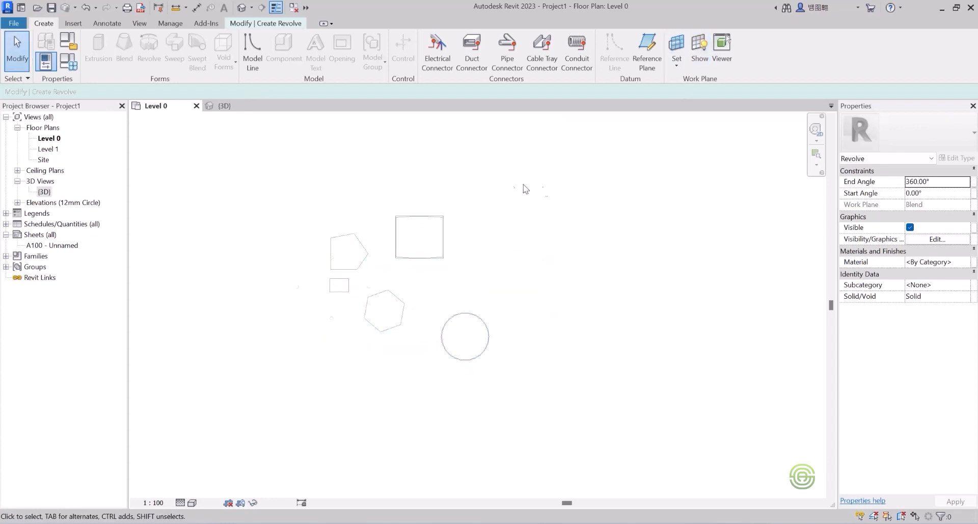
Cancel the Revolve form and confirm discarding its sketch.
click(253, 25)
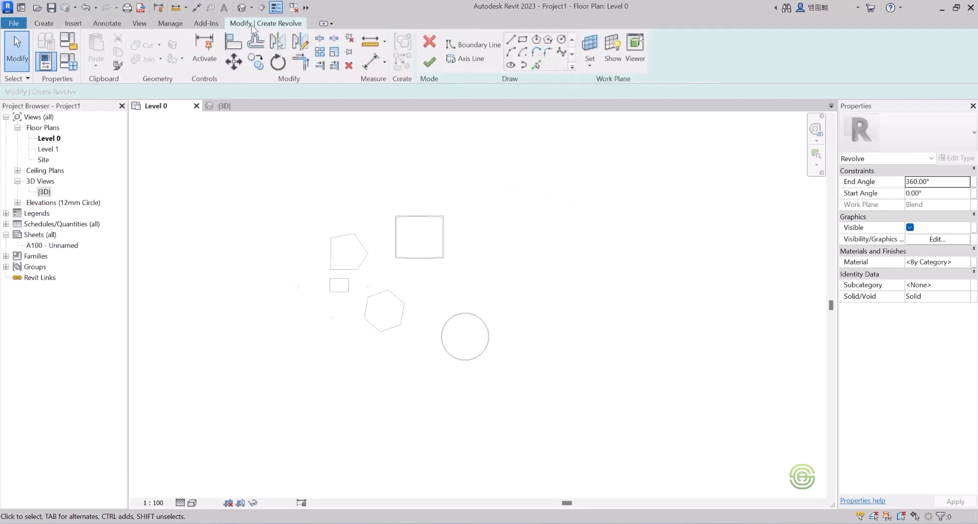
click(428, 42)
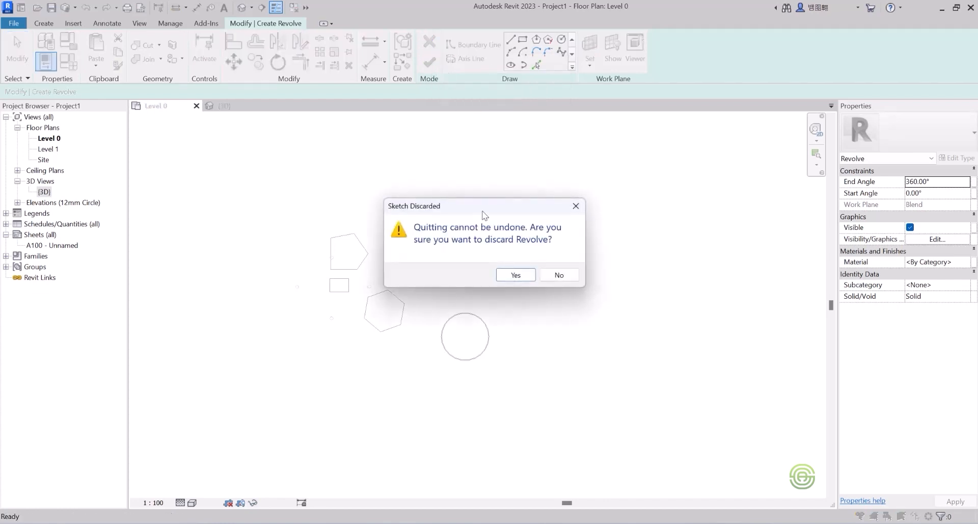
click(516, 275)
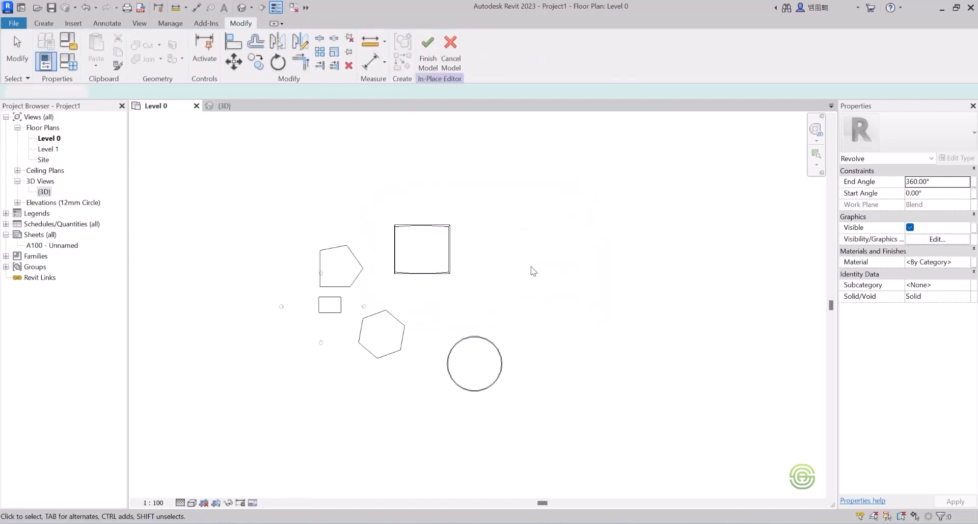
scroll(474, 322, up, 1)
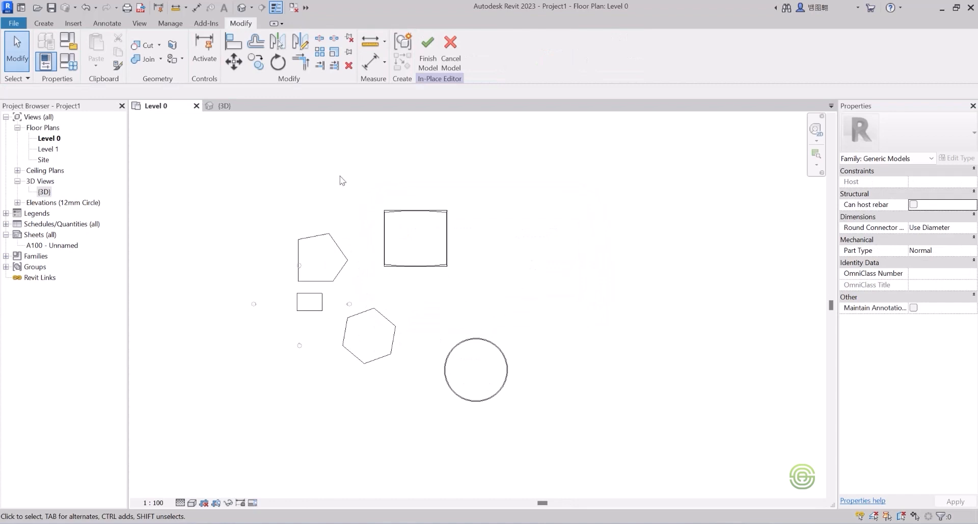
Show the active work plane grid in the Level 0 plan while no form is being sketched.
click(44, 23)
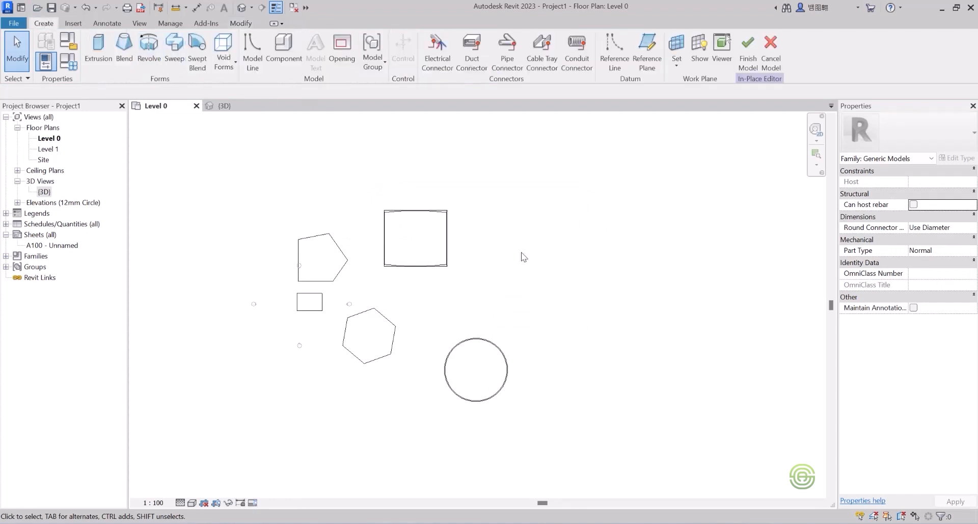
click(698, 50)
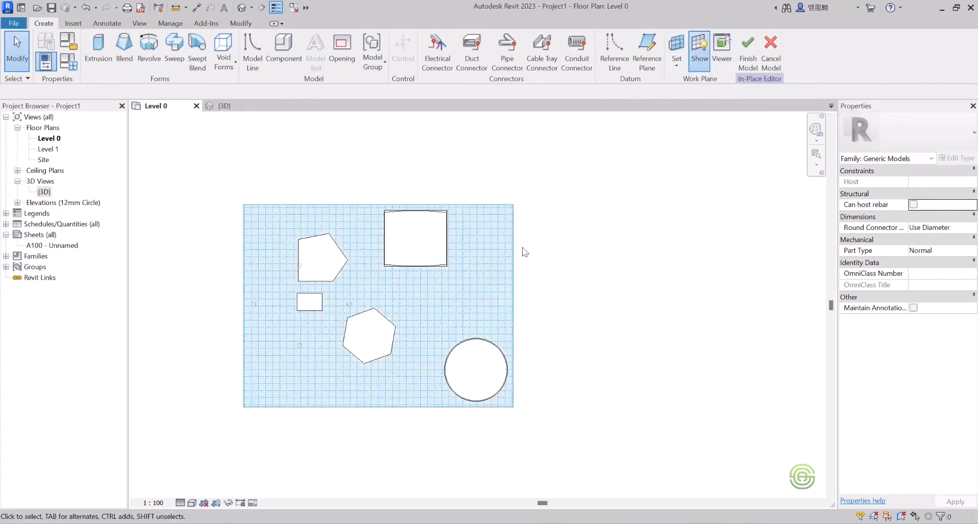
scroll(634, 255, down, 1)
scroll(484, 300, up, 1)
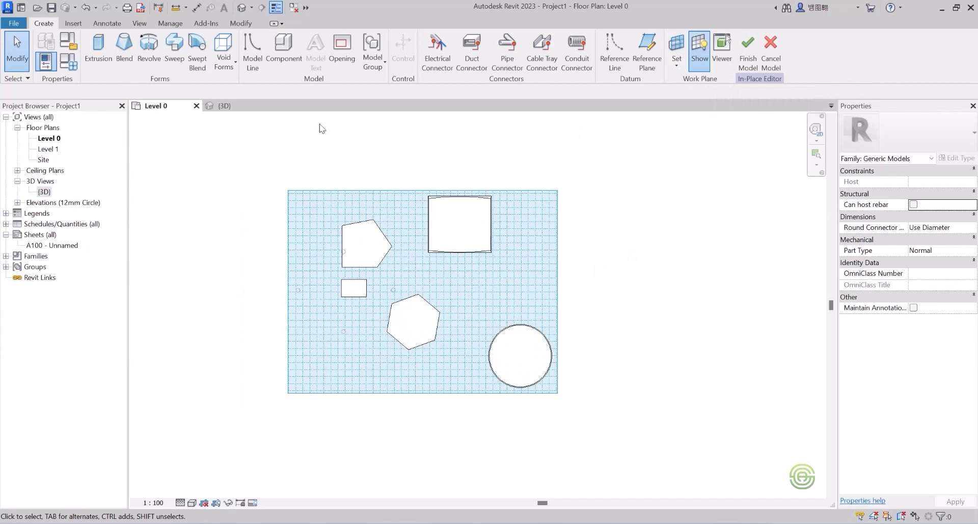
Start a Revolve form and draw a vertical axis line 16000 long on the grid beside the large rectangular base.
click(147, 43)
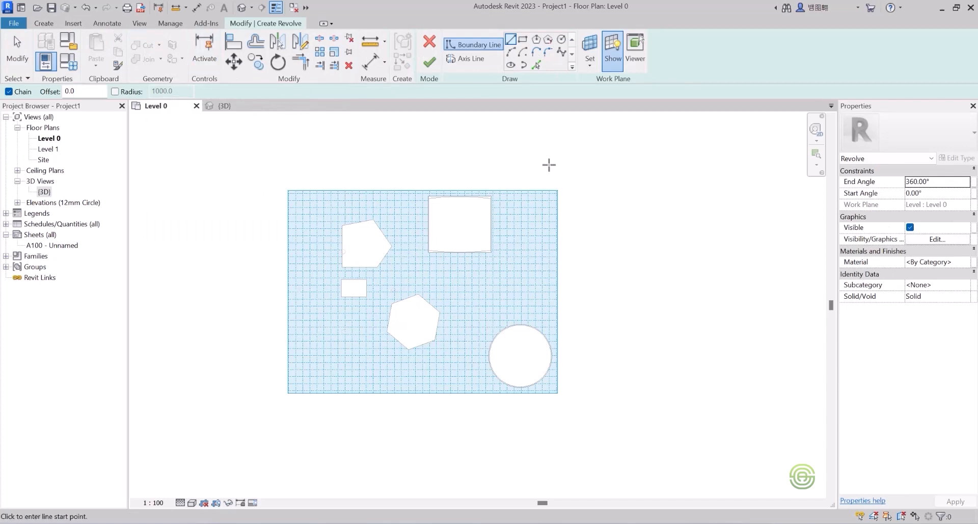
click(464, 55)
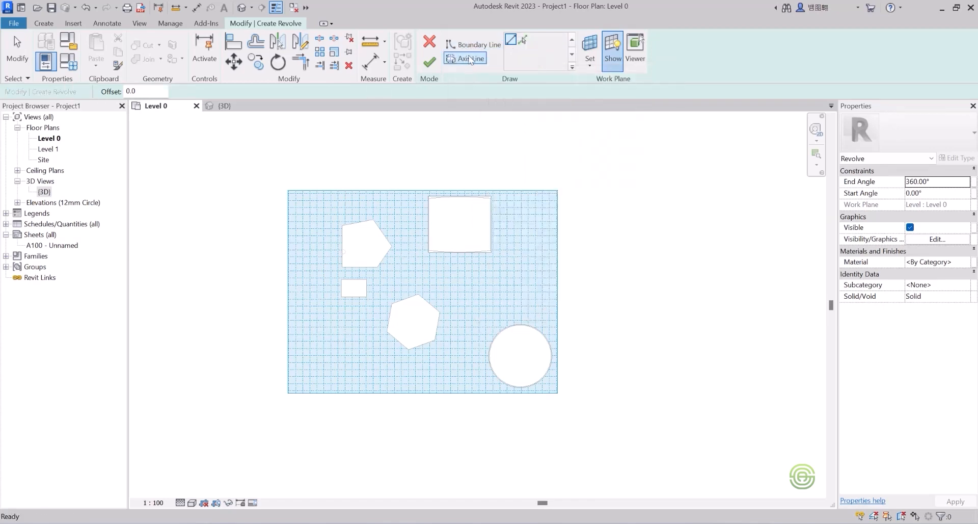
scroll(535, 246, up, 2)
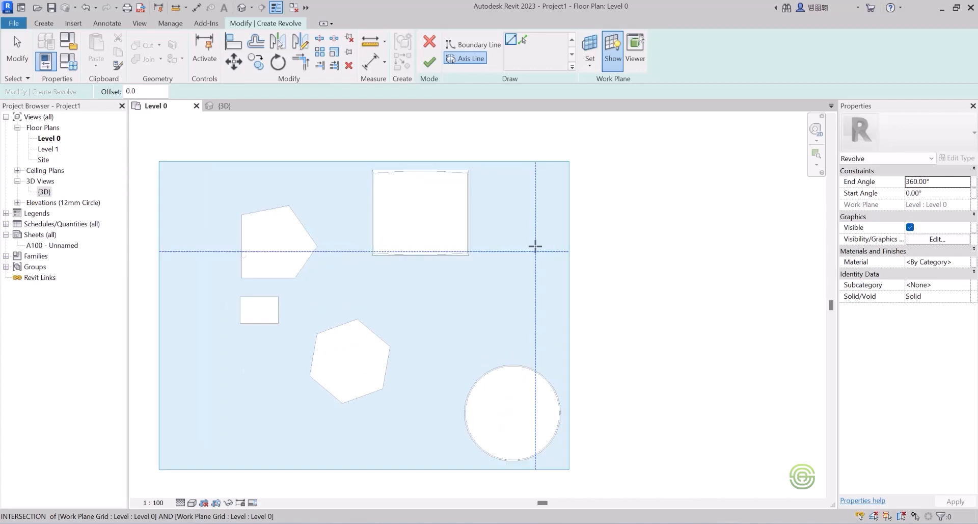
scroll(535, 246, up, 3)
scroll(450, 164, down, 1)
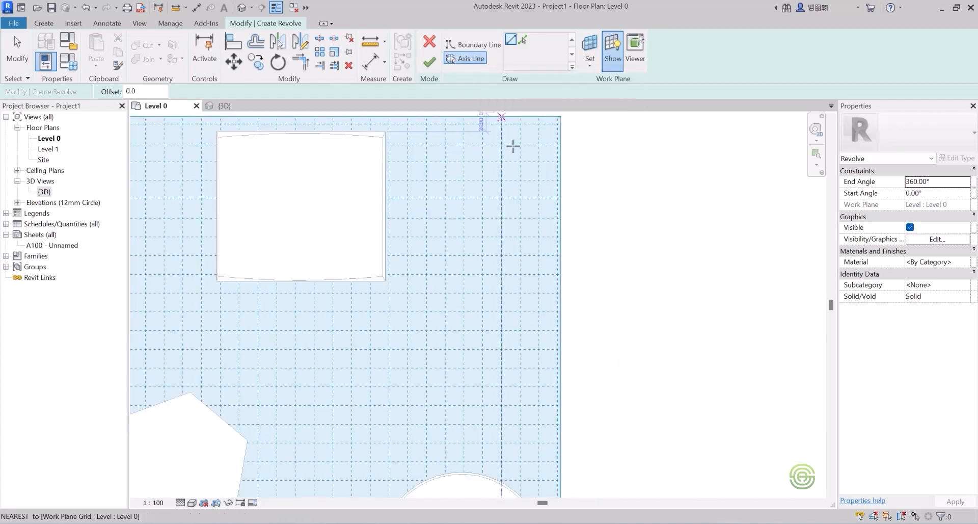
scroll(471, 181, up, 1)
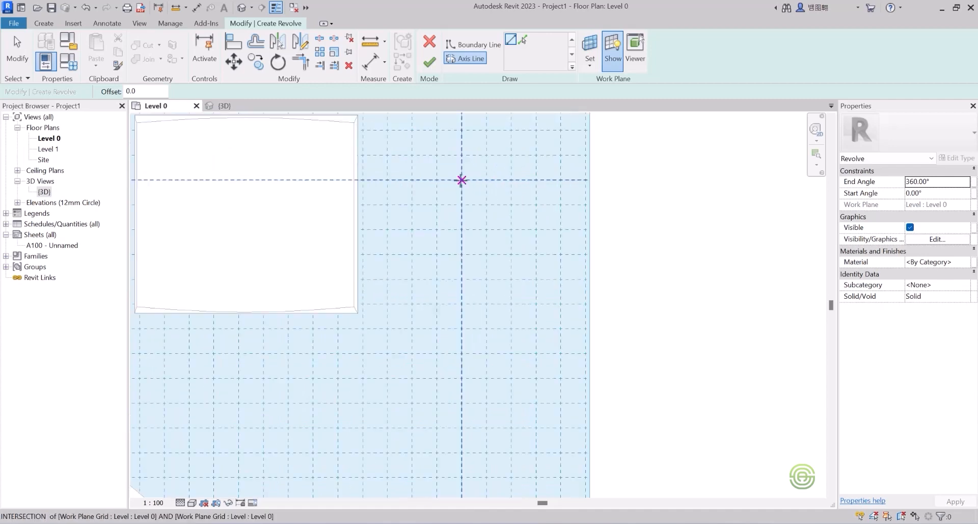
click(462, 180)
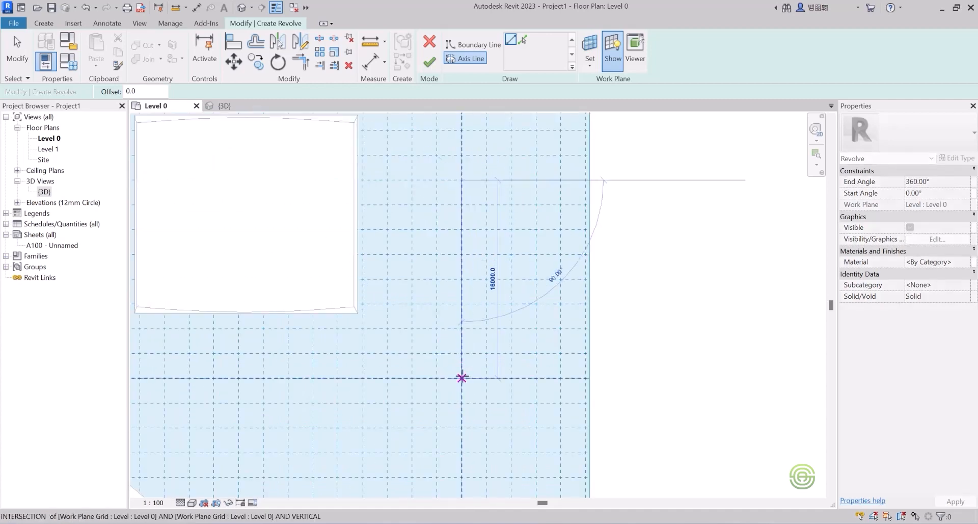
click(462, 378)
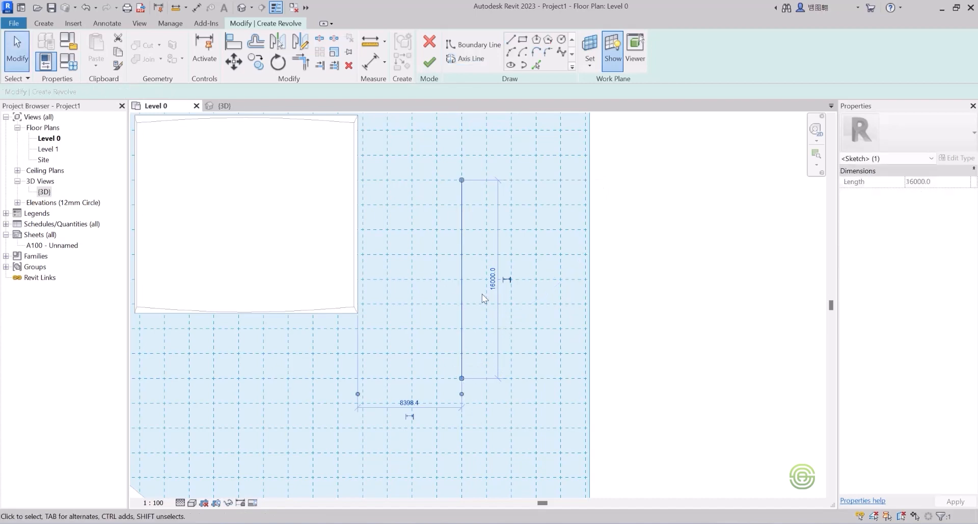
Sketch a six-sided polygon boundary with a radius of about 1100 close beside the axis line and finish the Revolve.
click(470, 45)
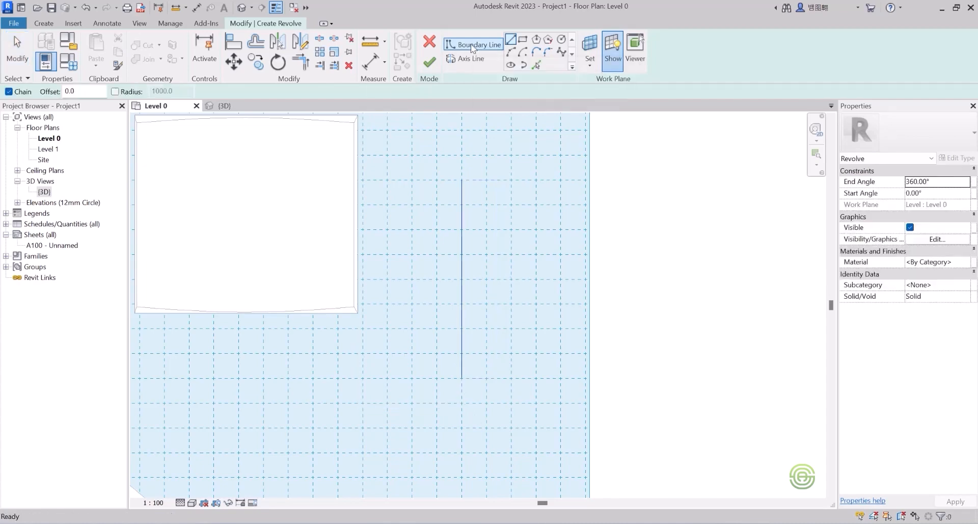
click(535, 40)
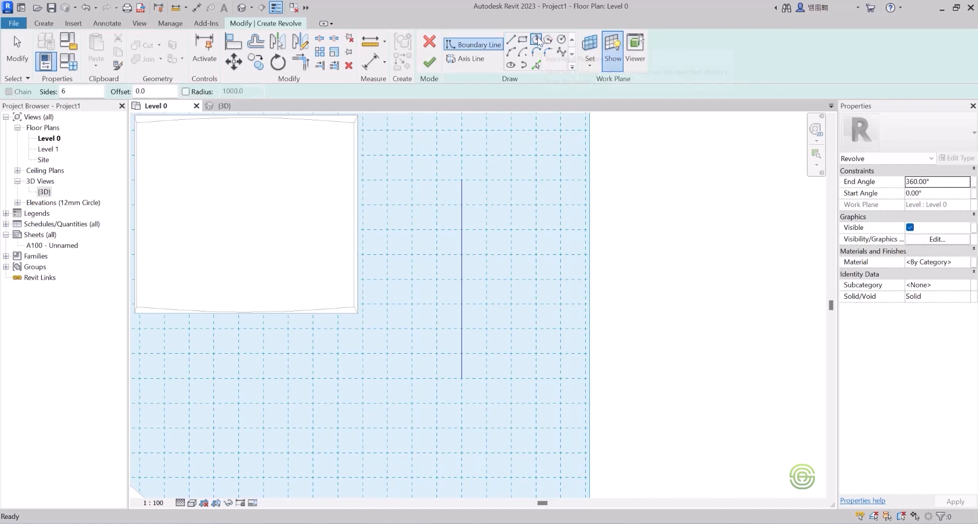
click(503, 254)
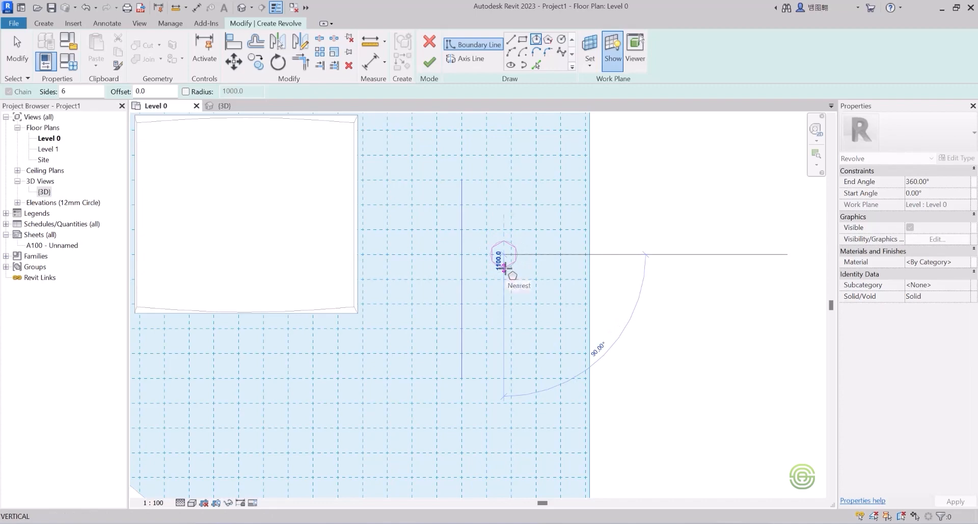
click(503, 268)
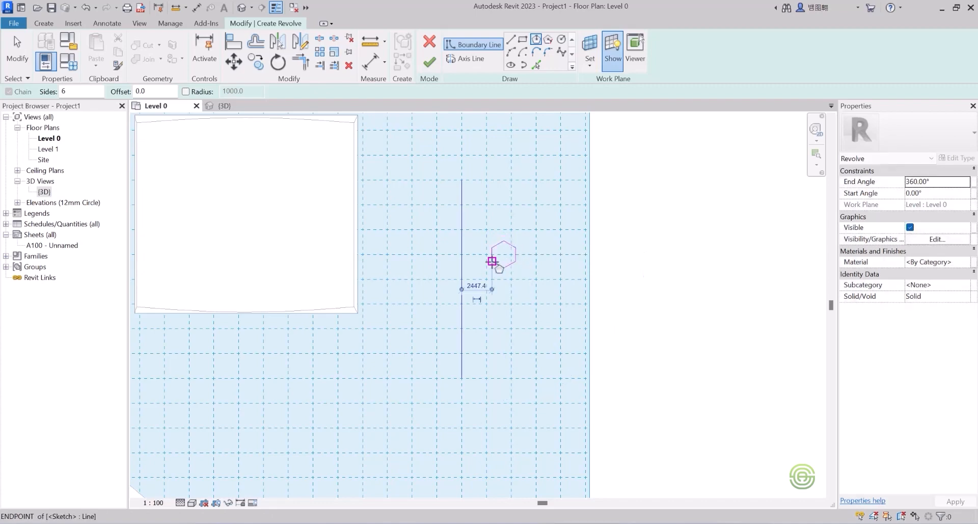
click(429, 62)
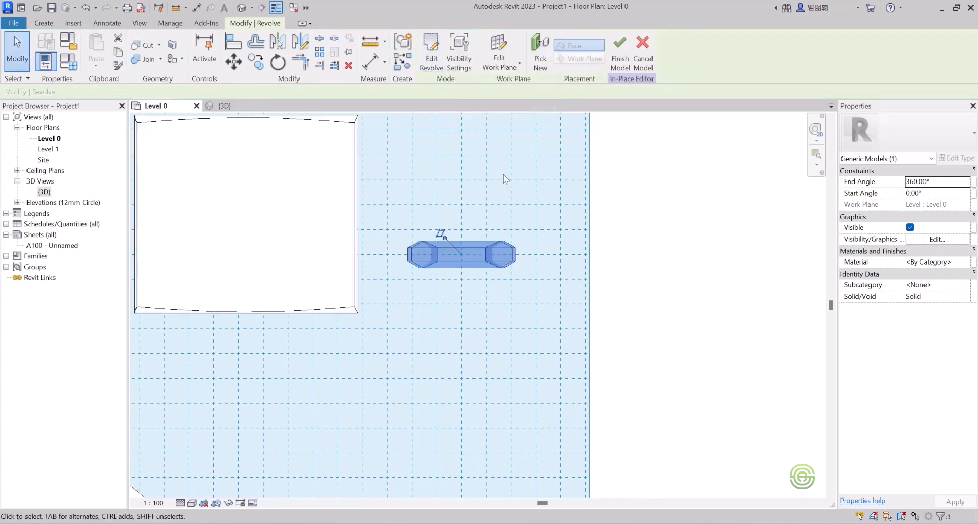
Switch to the 3D view and examine the revolved ring up close and from different angles.
click(224, 105)
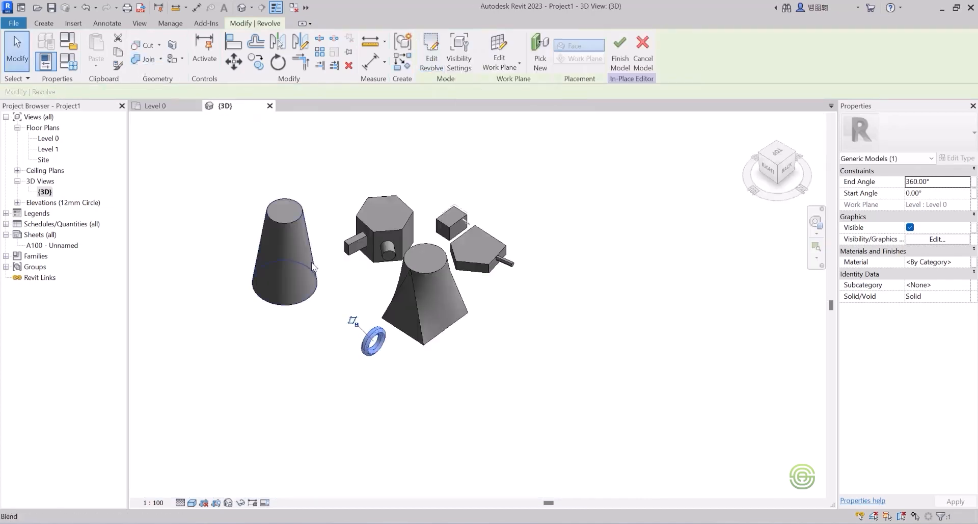
scroll(390, 348, up, 5)
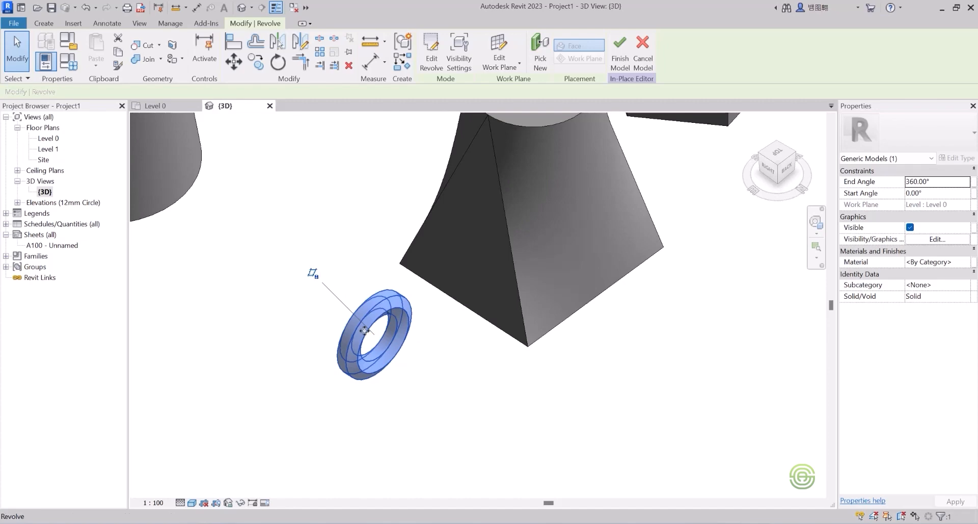
shift+middle_drag(364, 329, 353, 274)
scroll(387, 332, up, 2)
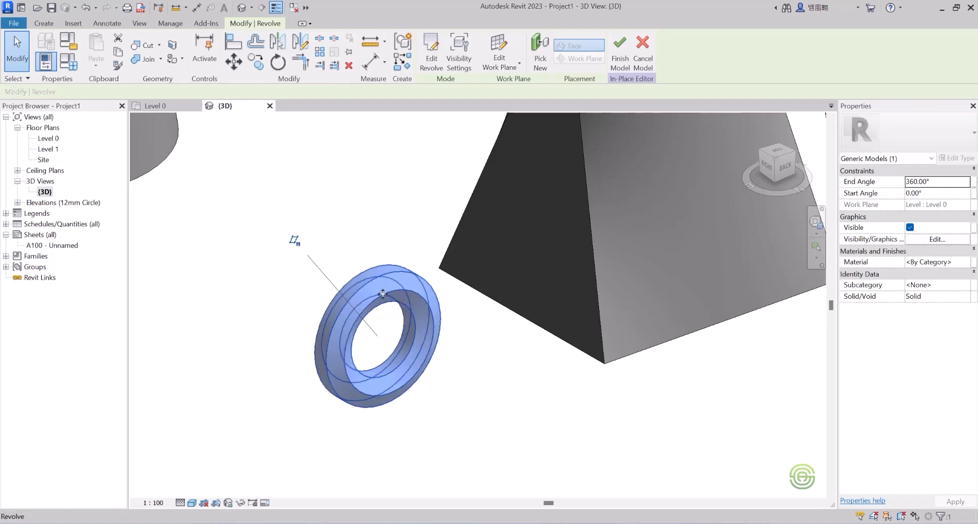
scroll(382, 293, down, 8)
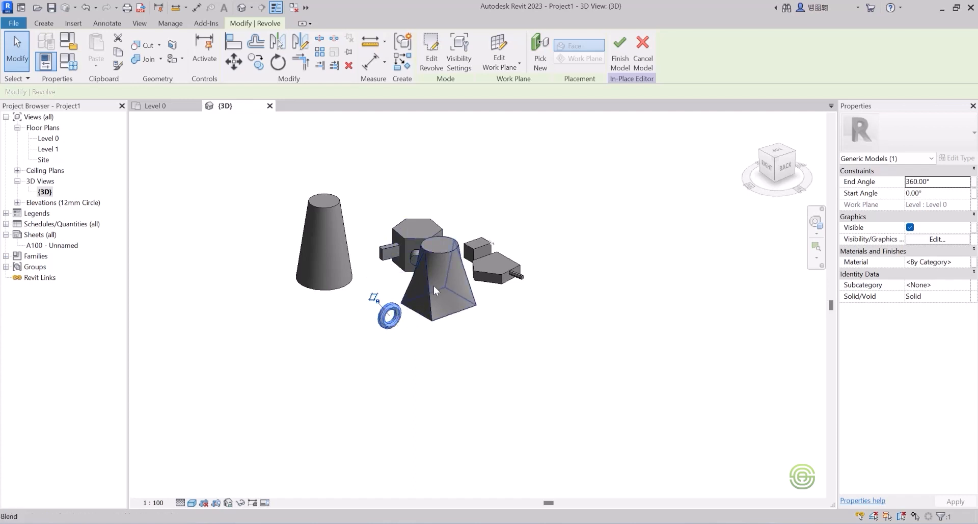
shift+middle_drag(420, 276, 498, 277)
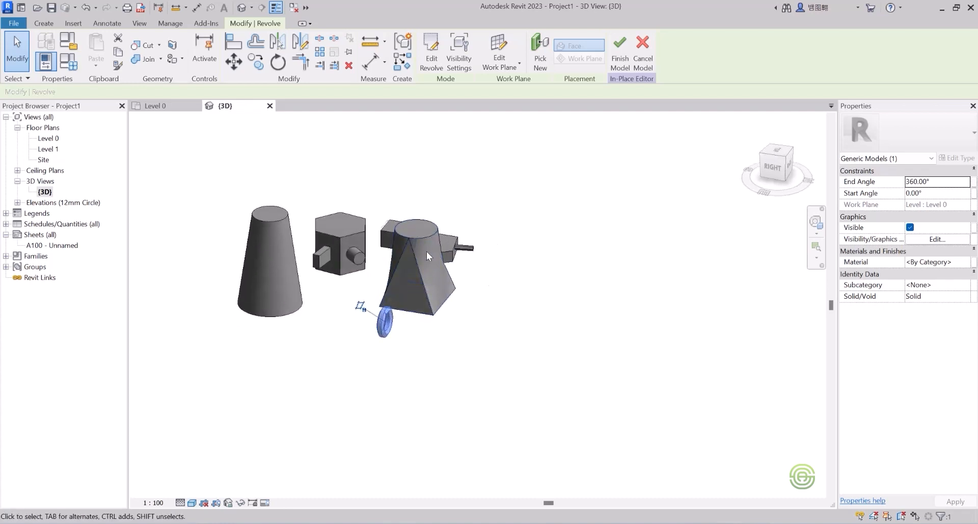
Show the work plane grid in the 3D view, with the circular top of the square-based blend seen close up.
scroll(417, 249, up, 4)
shift+middle_drag(411, 255, 447, 324)
scroll(316, 152, up, 3)
scroll(316, 150, up, 2)
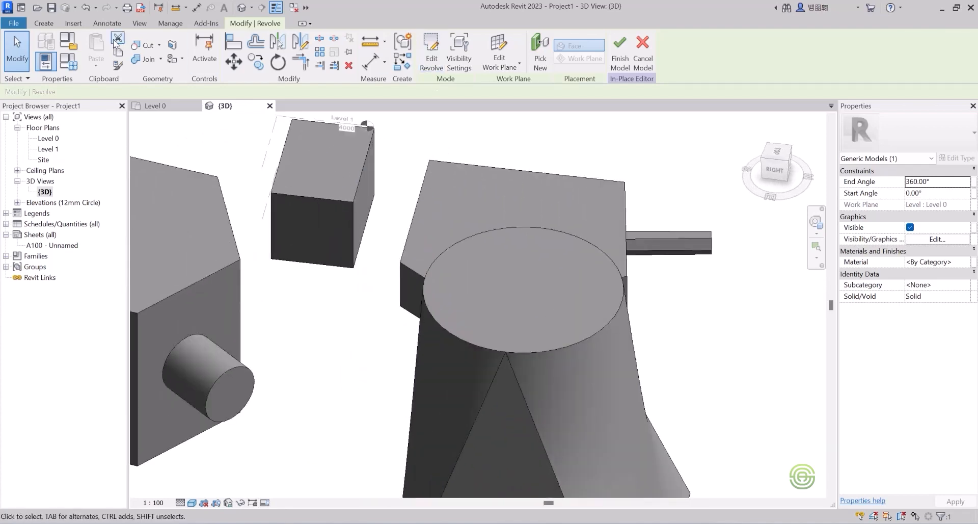
click(44, 23)
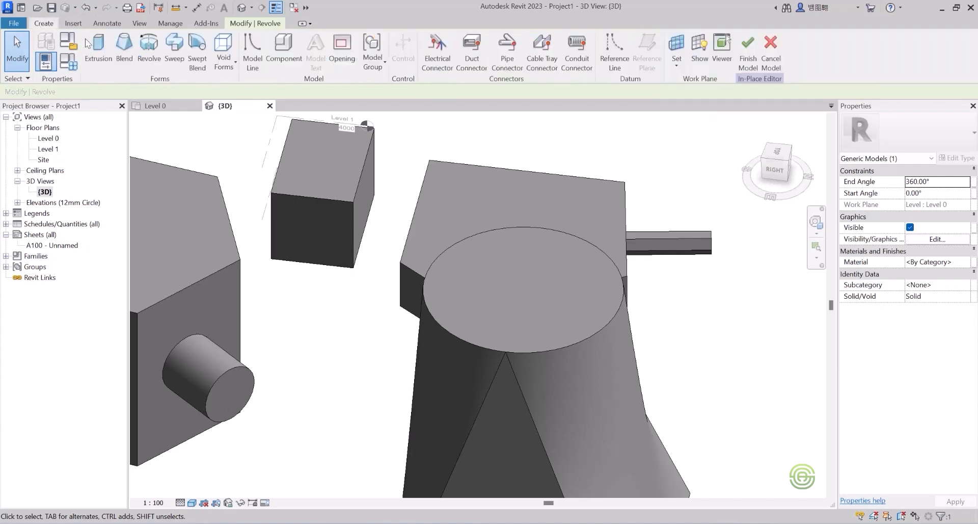
click(700, 55)
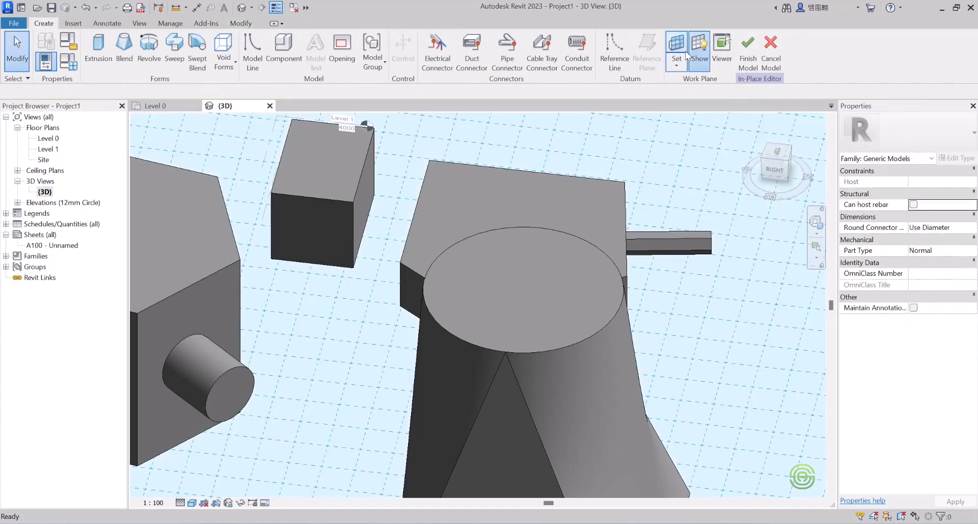
Set the work plane by picking the dark front face of the small box beside the hexagonal prism.
click(678, 65)
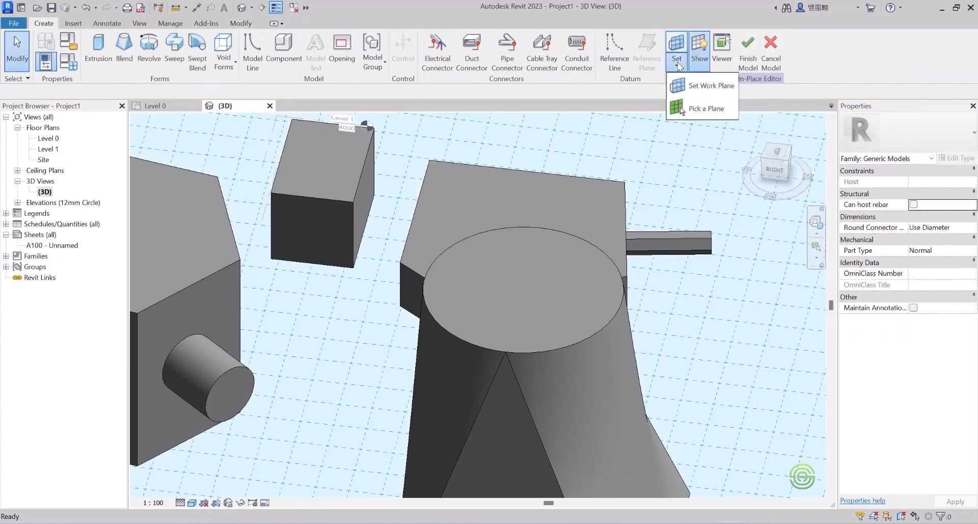
click(705, 109)
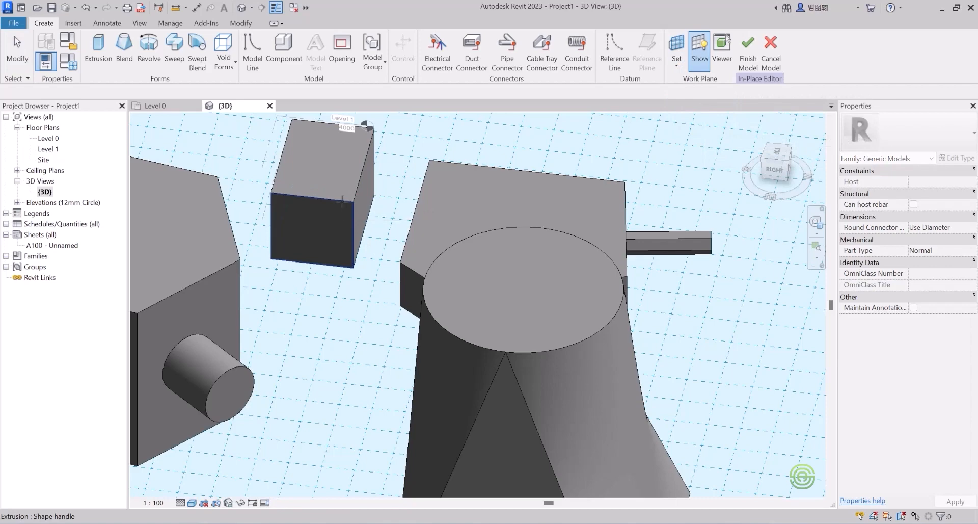
scroll(342, 201, up, 3)
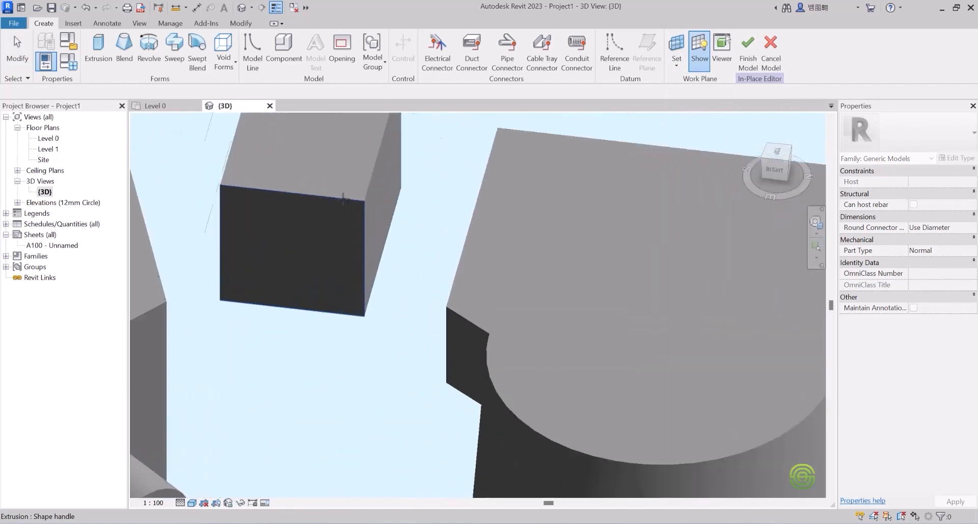
click(342, 200)
Enlarge the work plane grid on the small box's front face, extending it sideways past the square-based blend and upward well above the solids.
scroll(349, 251, down, 5)
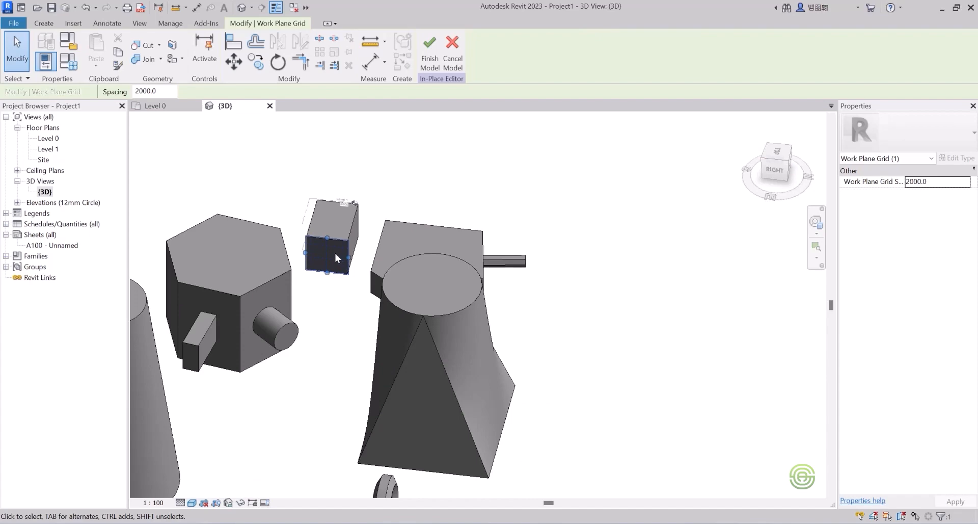
click(44, 24)
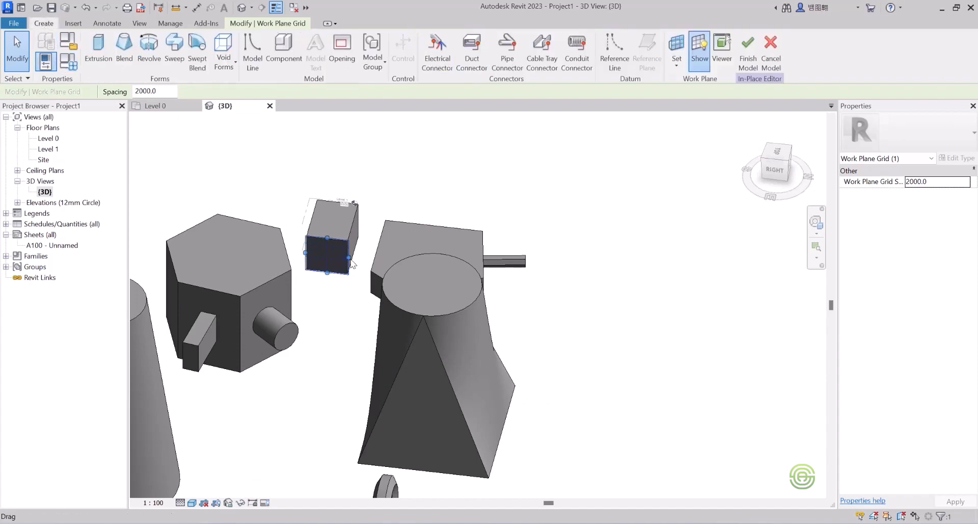
drag(350, 259, 746, 281)
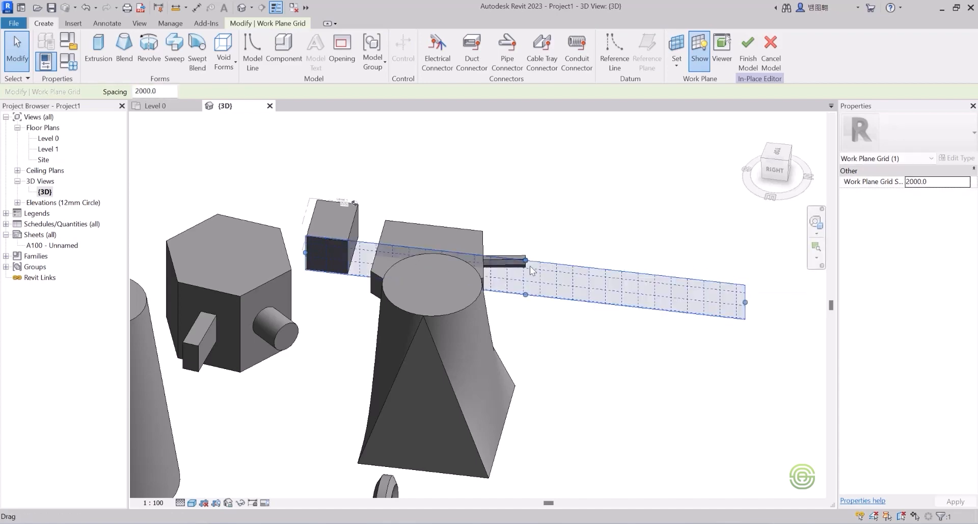
drag(526, 260, 521, 100)
scroll(503, 298, down, 2)
middle_drag(555, 248, 575, 220)
key(alt)
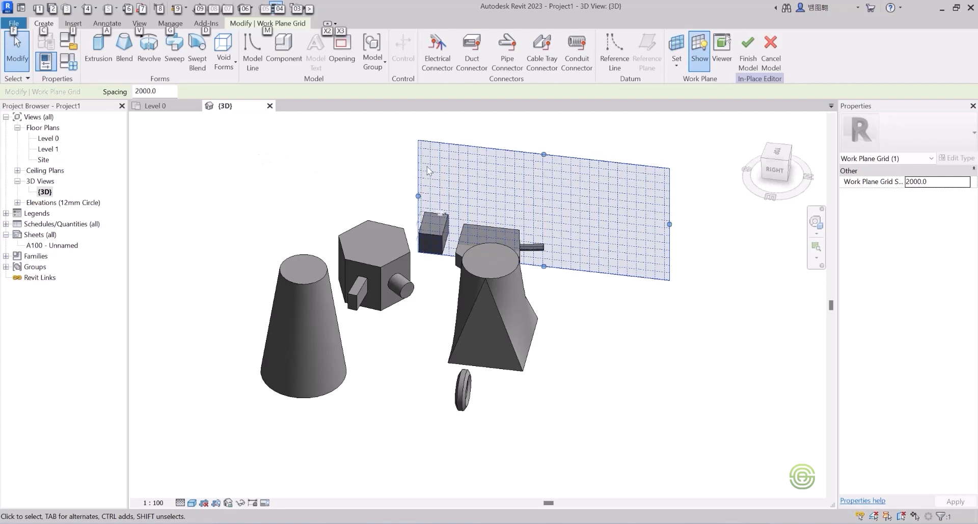
scroll(614, 191, up, 2)
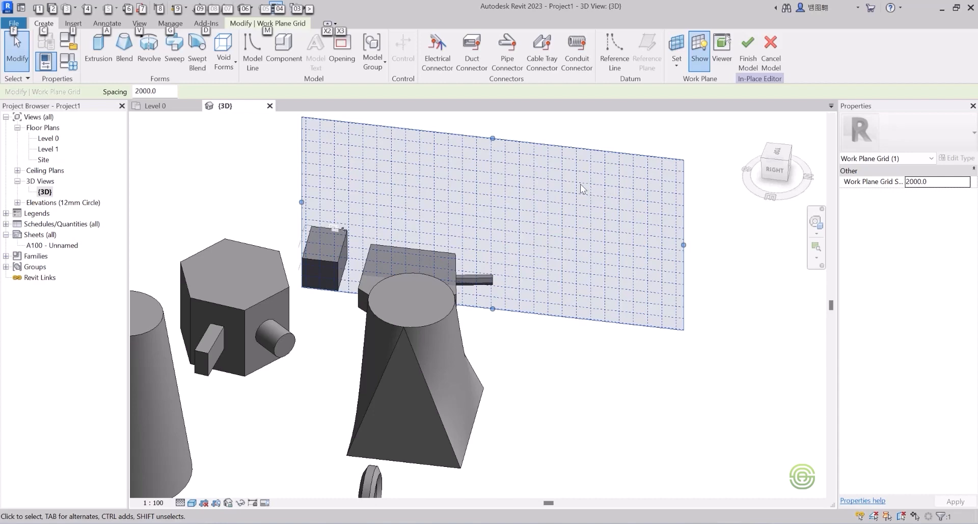
scroll(585, 189, down, 3)
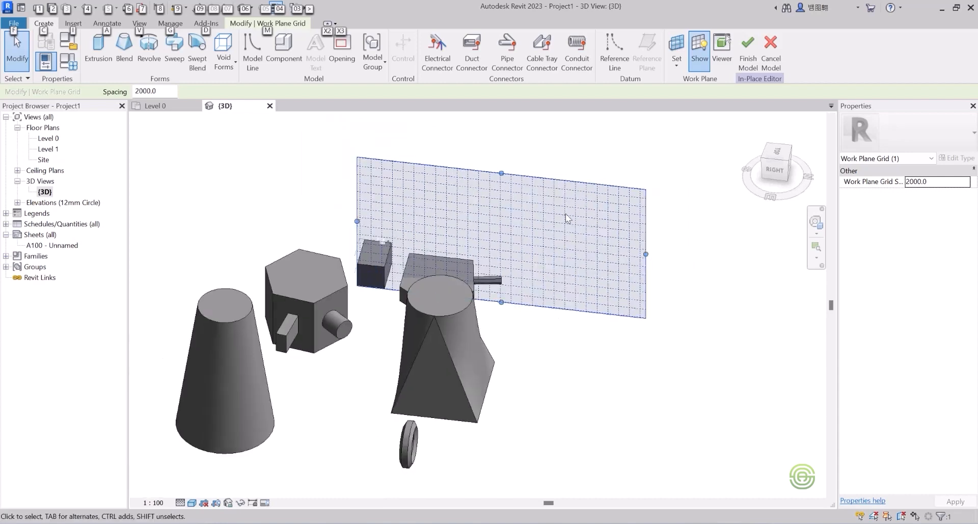
scroll(626, 242, up, 2)
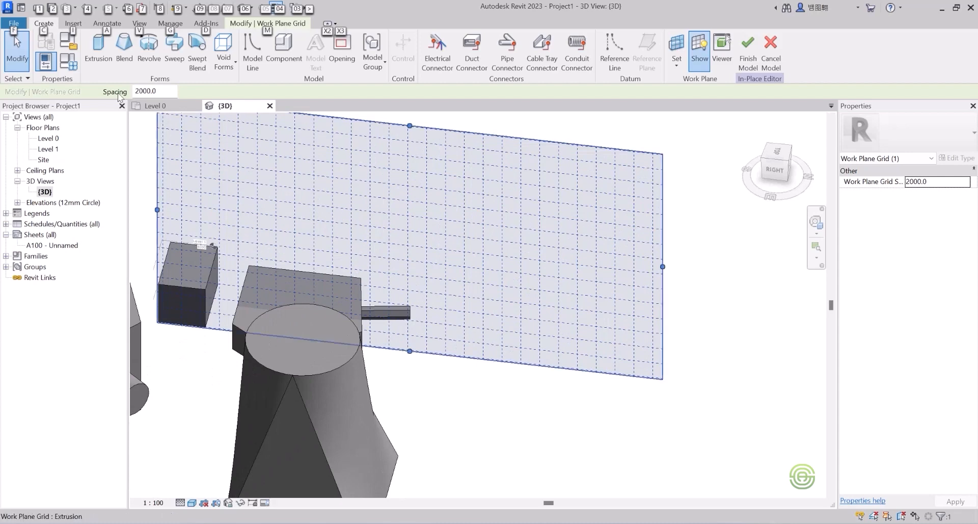
click(153, 152)
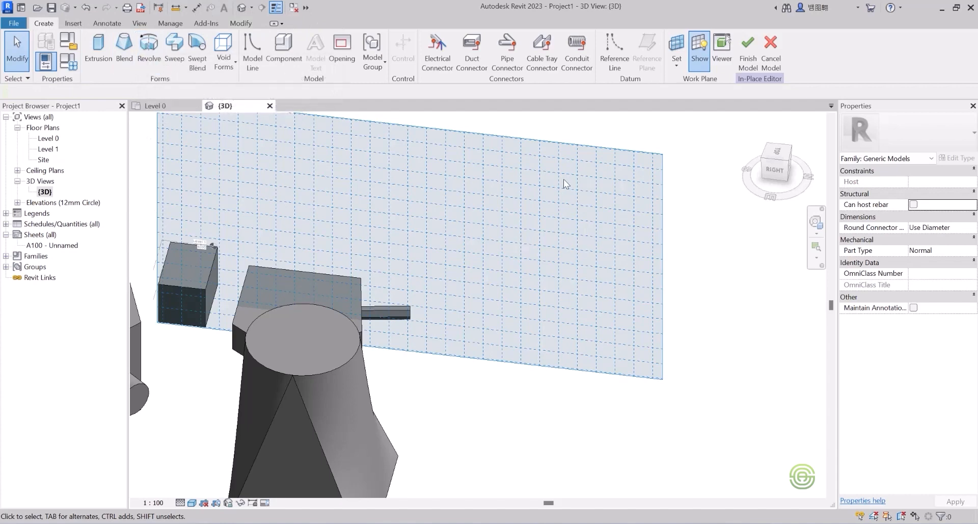
Start a Revolve form and draw a vertical axis line 16000 long near the far end of the enlarged work plane.
scroll(573, 234, down, 3)
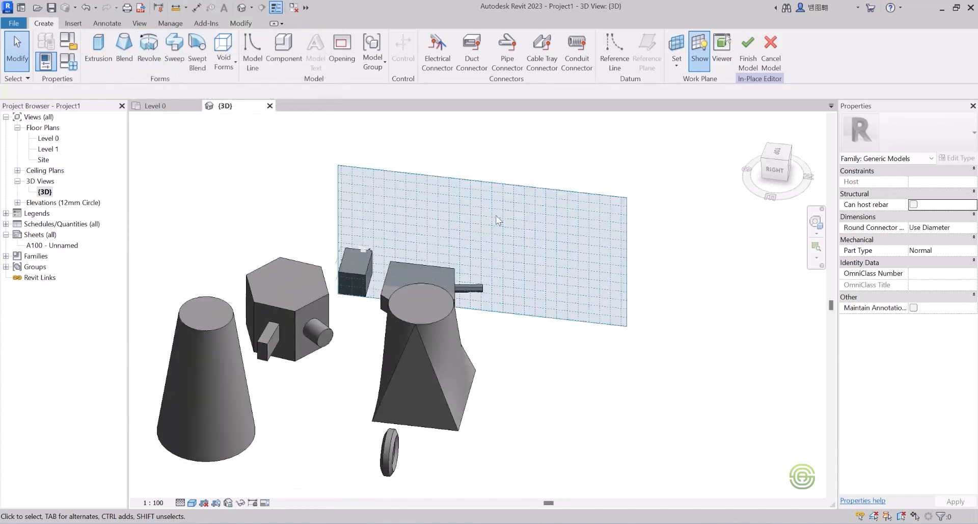
shift+middle_drag(508, 242, 491, 264)
scroll(616, 326, up, 2)
scroll(410, 276, down, 3)
shift+middle_drag(438, 286, 464, 327)
scroll(454, 248, up, 4)
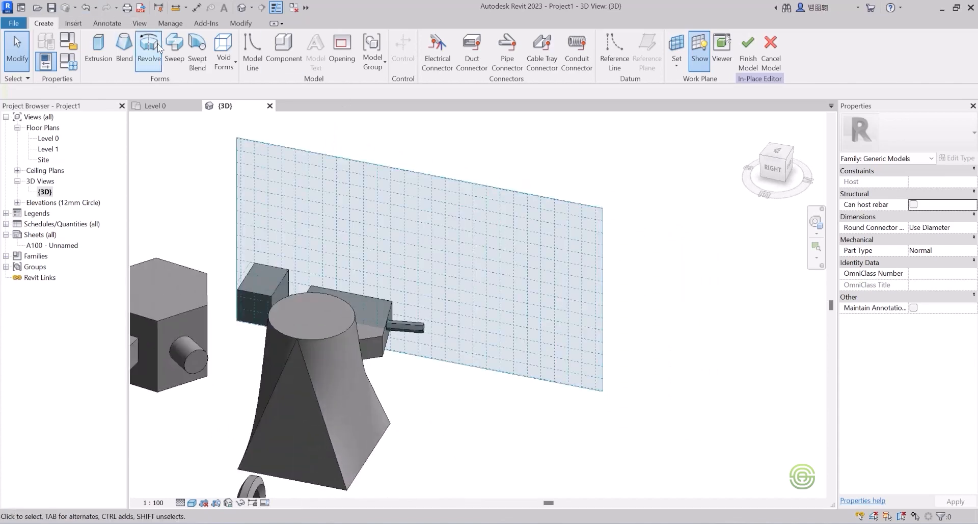
click(149, 51)
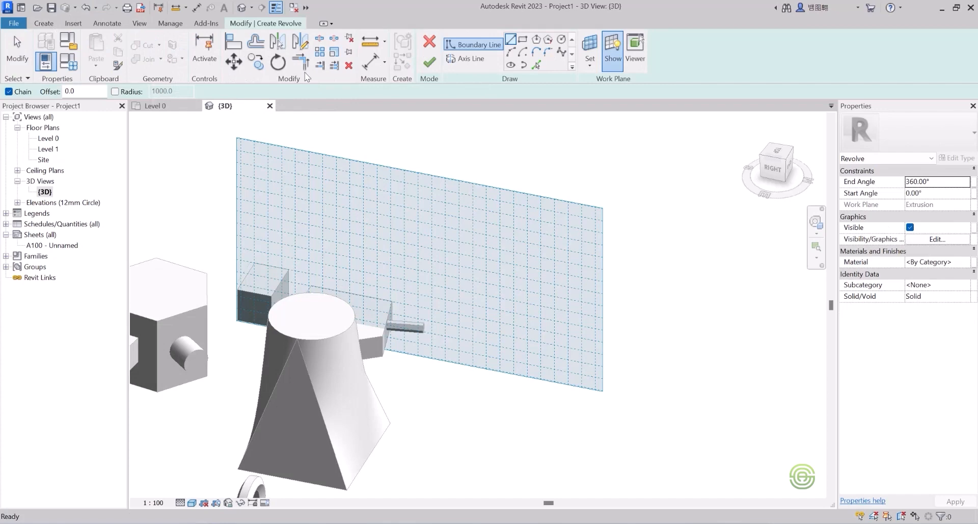
click(467, 59)
scroll(540, 289, up, 2)
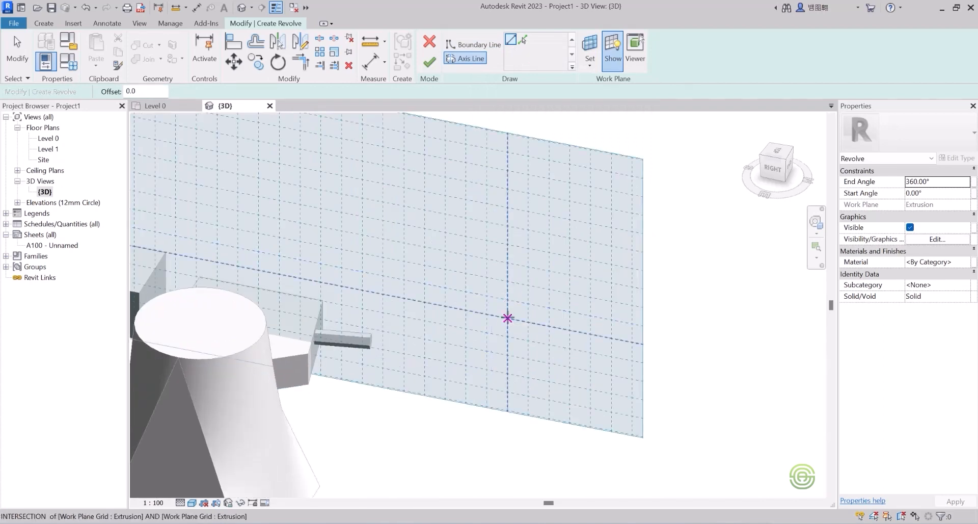
click(507, 318)
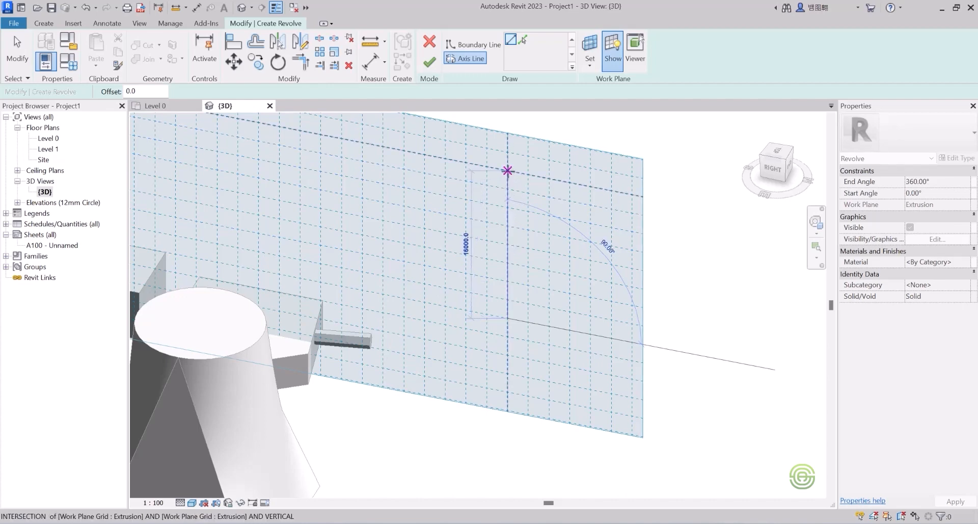
click(507, 170)
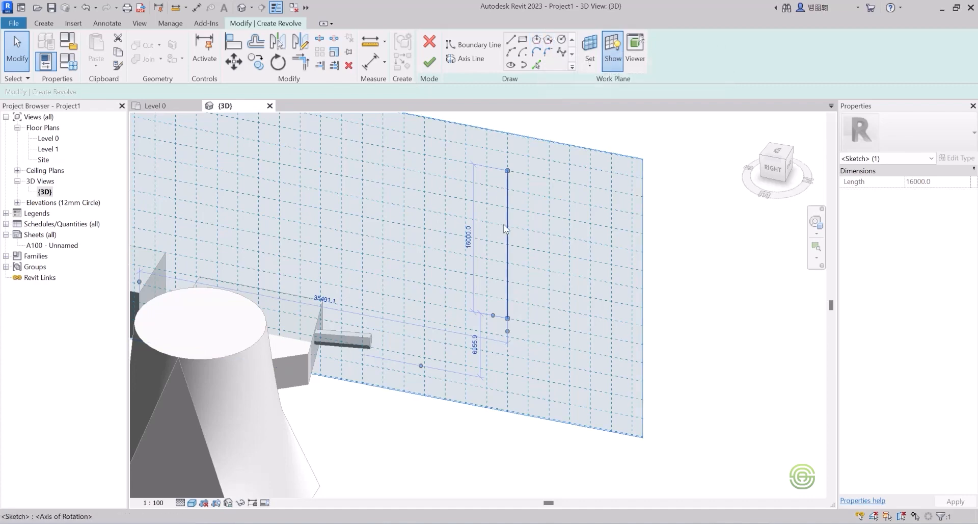
Sketch a closed eight-sided zigzag boundary on grid intersections, one grid cell away from the axis line, and finish the Revolve.
click(473, 45)
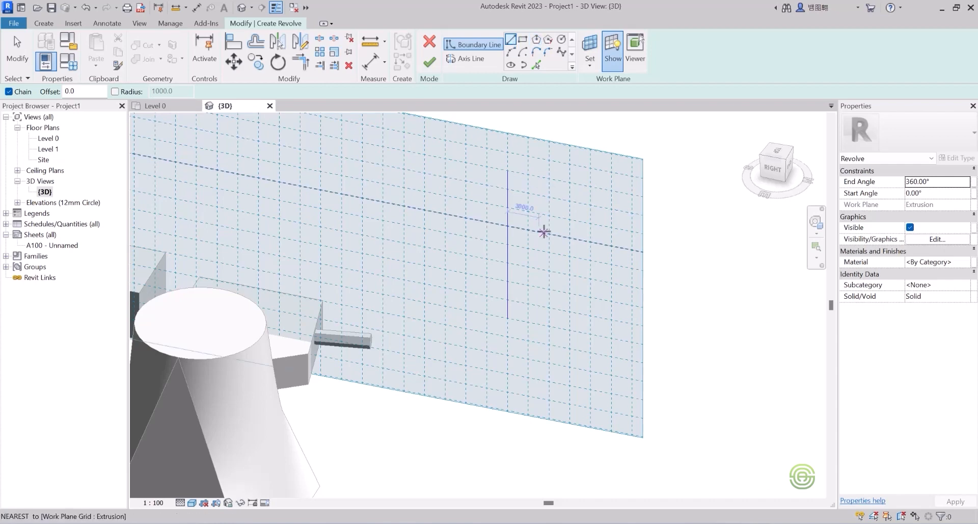
scroll(535, 229, up, 2)
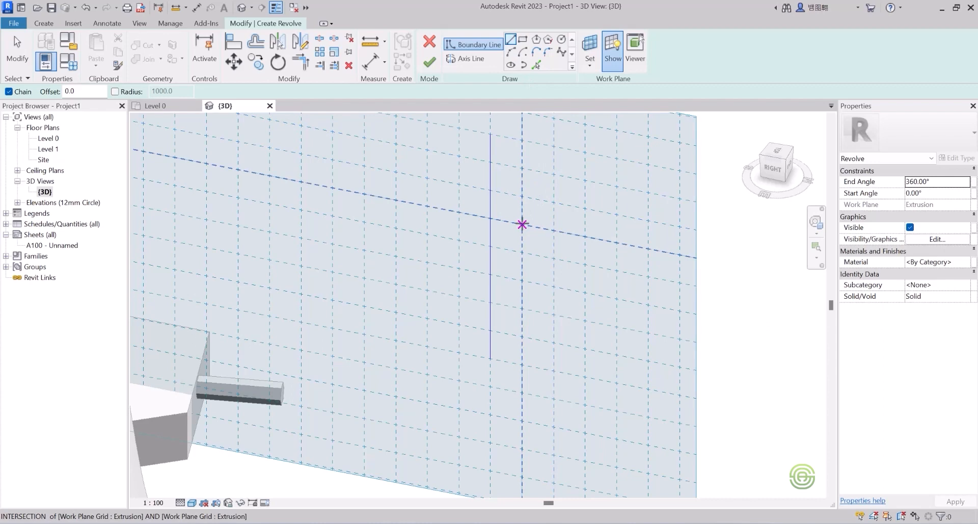
click(522, 224)
click(554, 202)
click(584, 236)
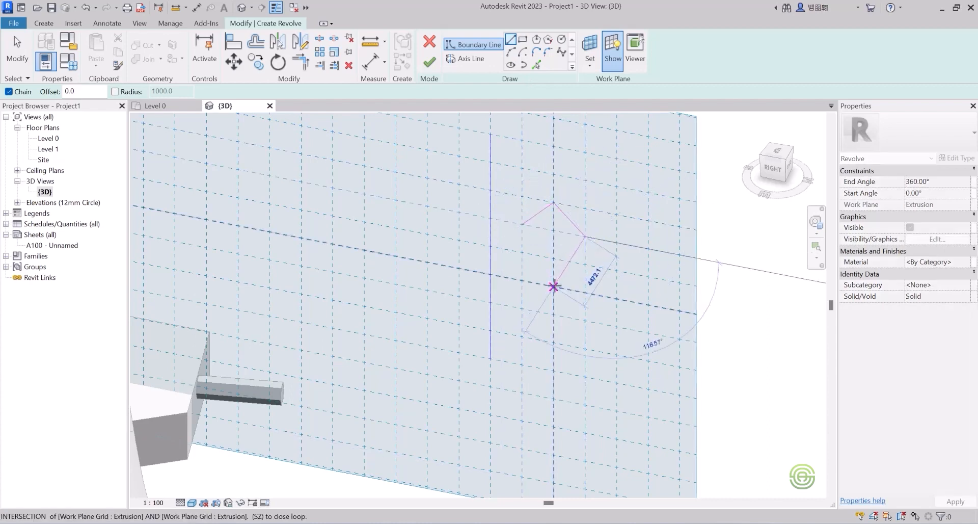
click(554, 286)
click(585, 320)
click(554, 342)
click(522, 309)
click(554, 259)
click(522, 224)
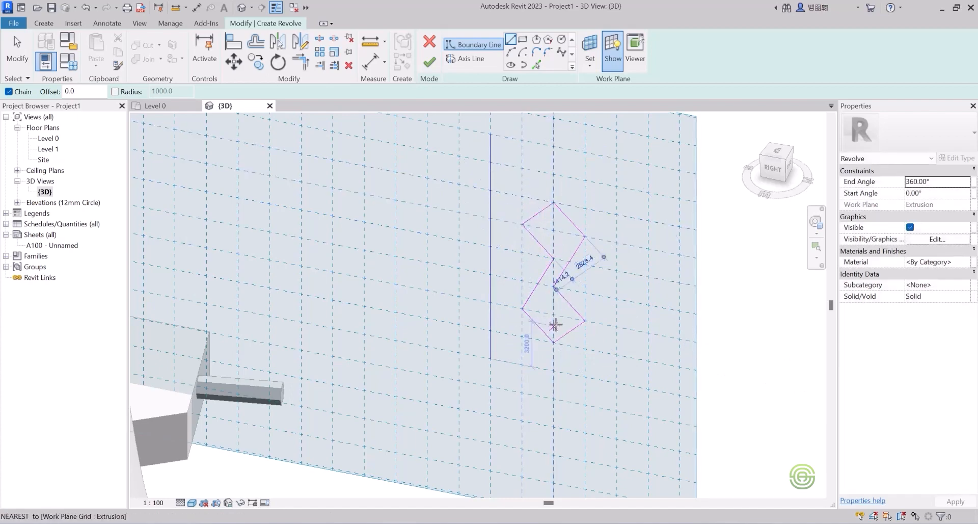
click(430, 62)
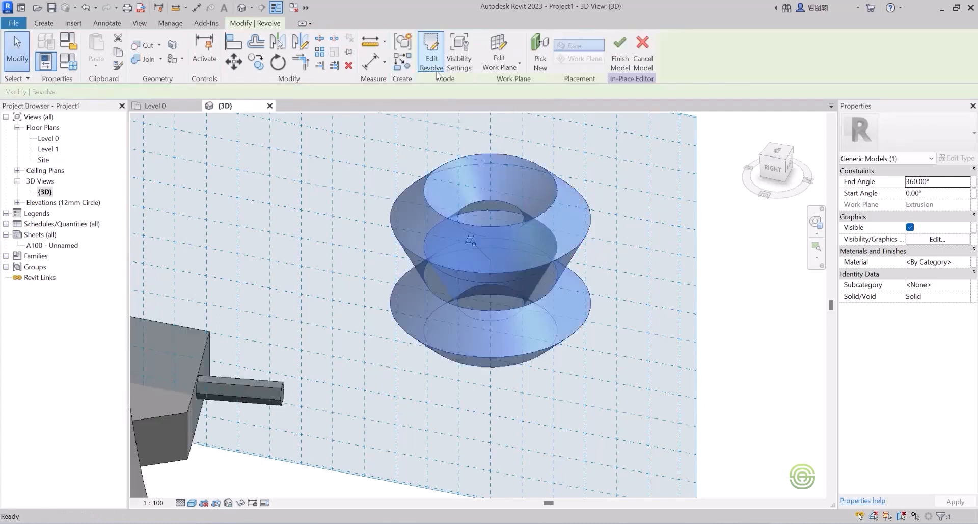
Examine the revolved double-ring solid on the vertical work plane up close and from different angles.
scroll(545, 341, down, 1)
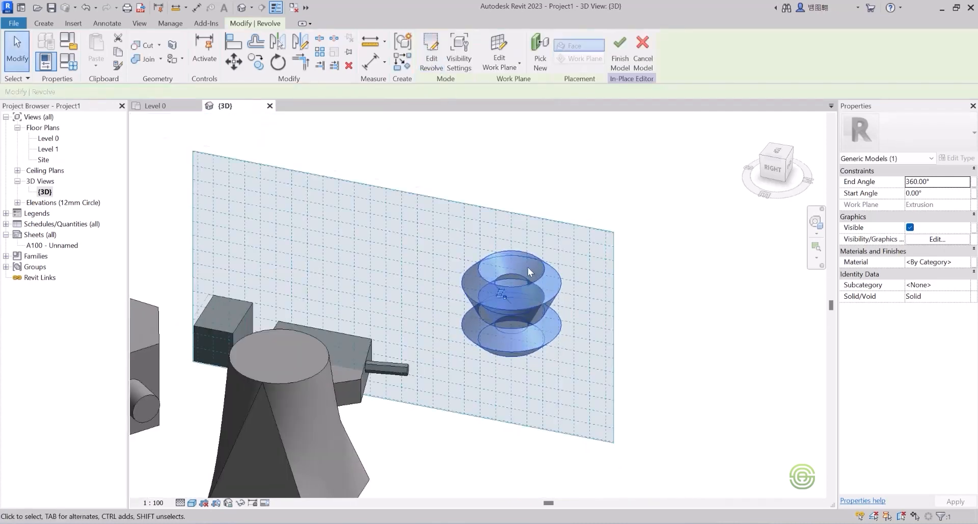
scroll(528, 267, up, 1)
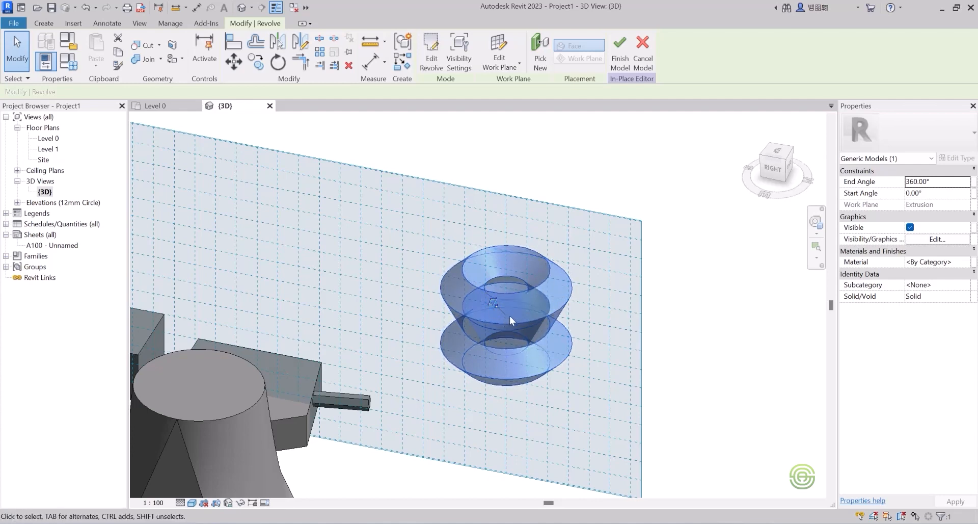
shift+middle_drag(509, 315, 533, 240)
scroll(532, 240, down, 3)
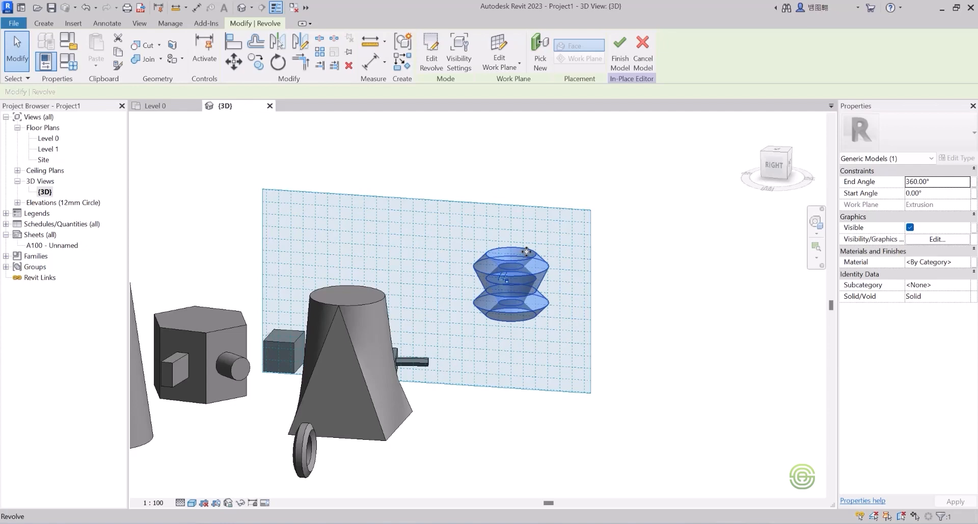
shift+middle_drag(519, 242, 439, 355)
key(alt)
scroll(356, 288, up, 1)
shift+middle_drag(356, 264, 399, 271)
scroll(363, 264, up, 2)
scroll(449, 277, down, 2)
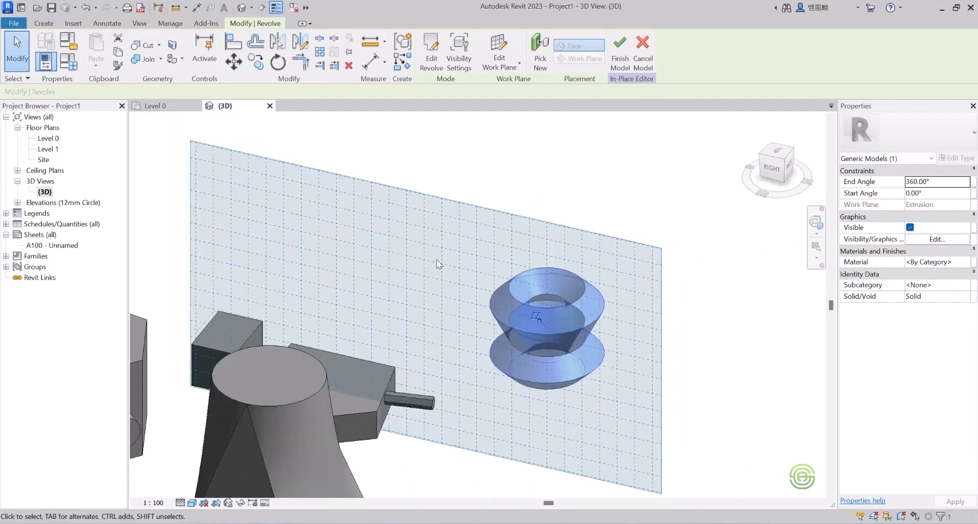
Start another Revolve form and draw a vertical axis line 14000 long on the work plane, between the small box and the double-ring solid.
click(291, 142)
click(43, 23)
click(149, 47)
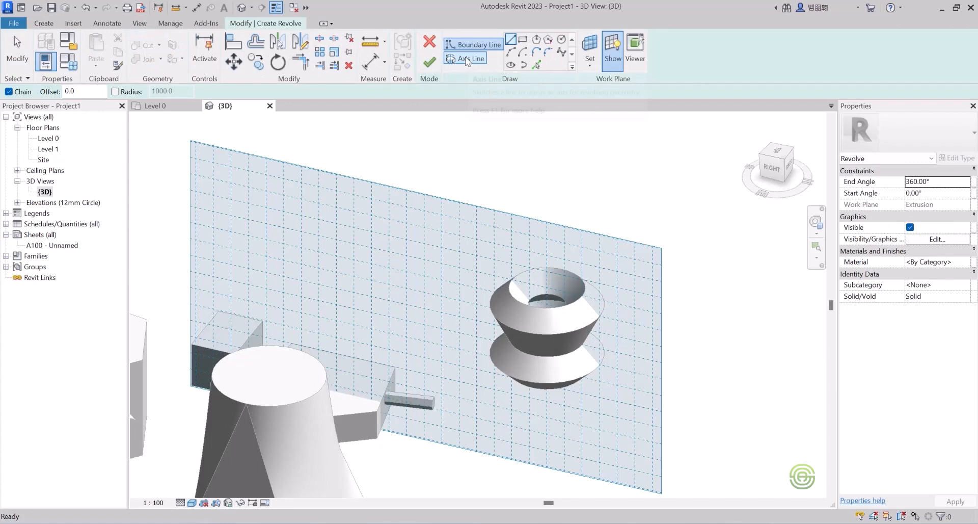
click(464, 57)
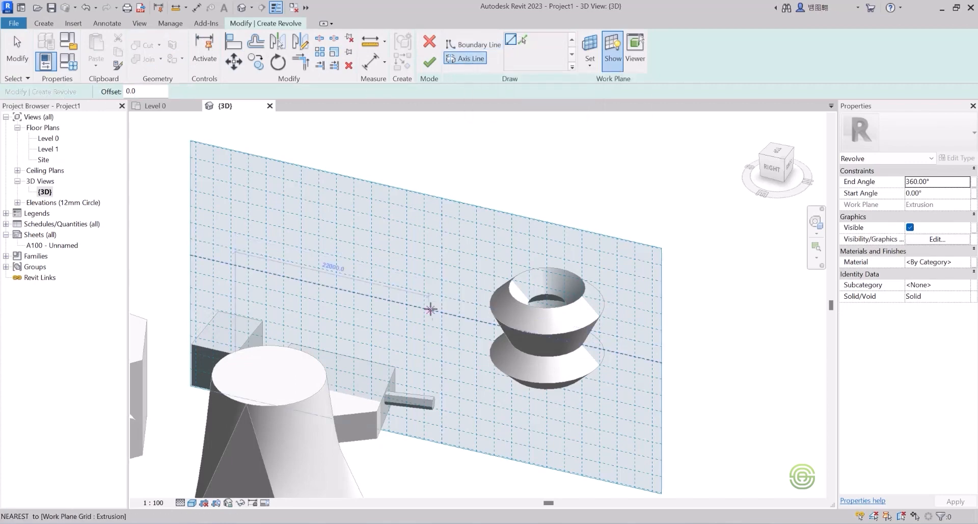
click(424, 324)
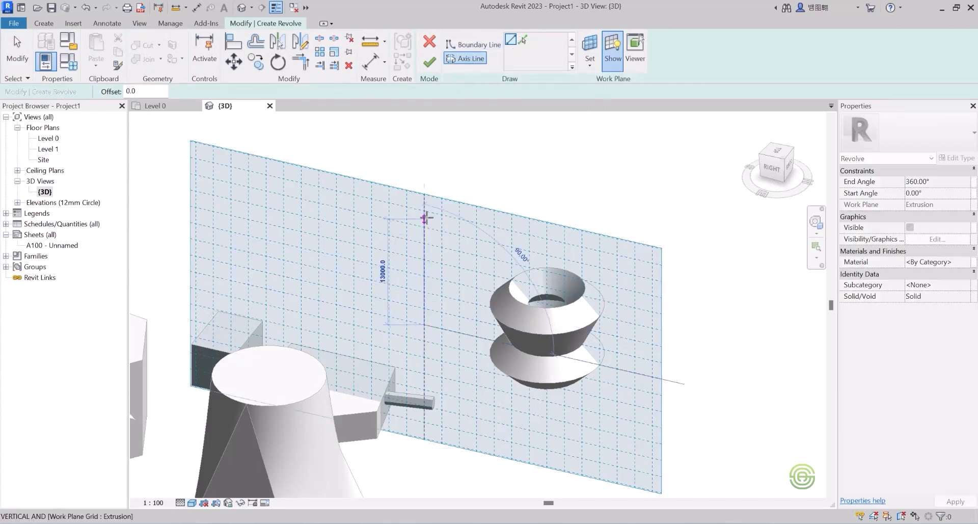
click(424, 210)
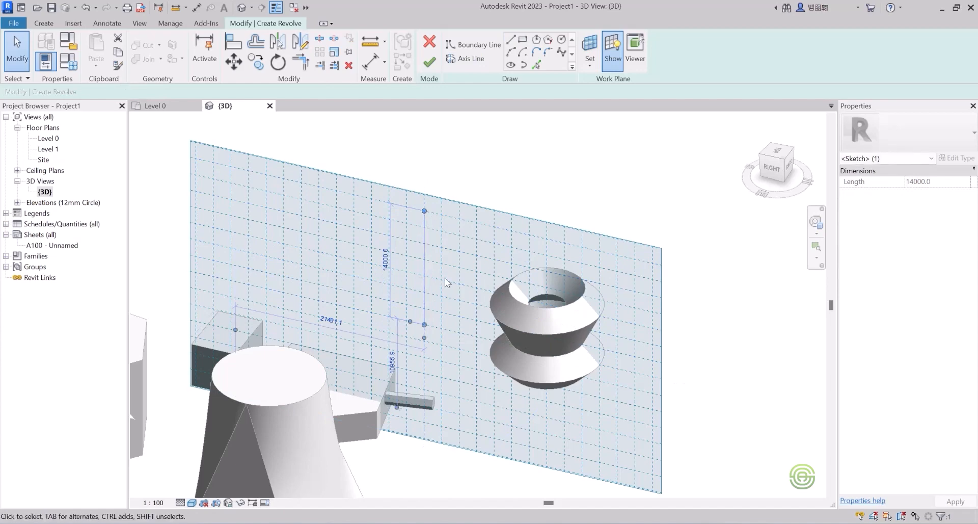
Sketch a 180° boundary arc of radius 5000 with both endpoints on the 14000 axis line, bulging toward the double-ring solid.
click(468, 44)
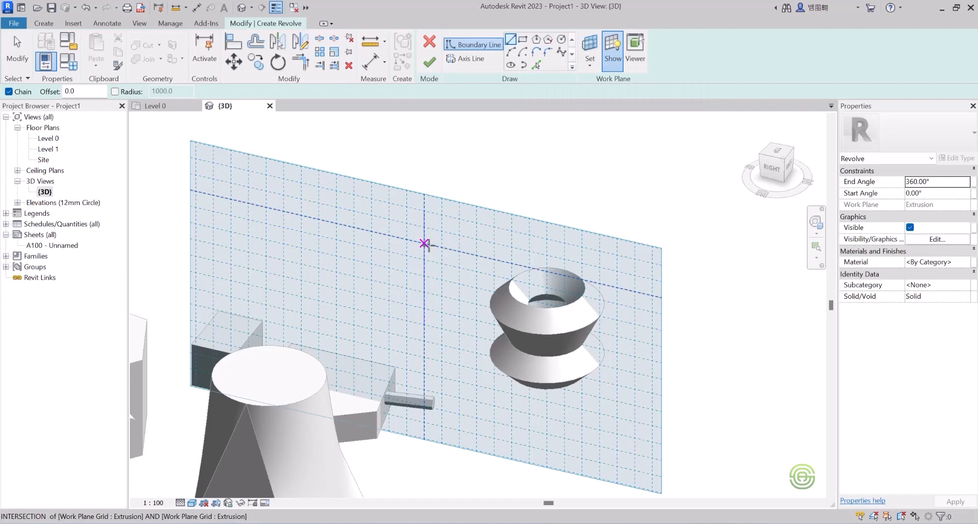
click(424, 243)
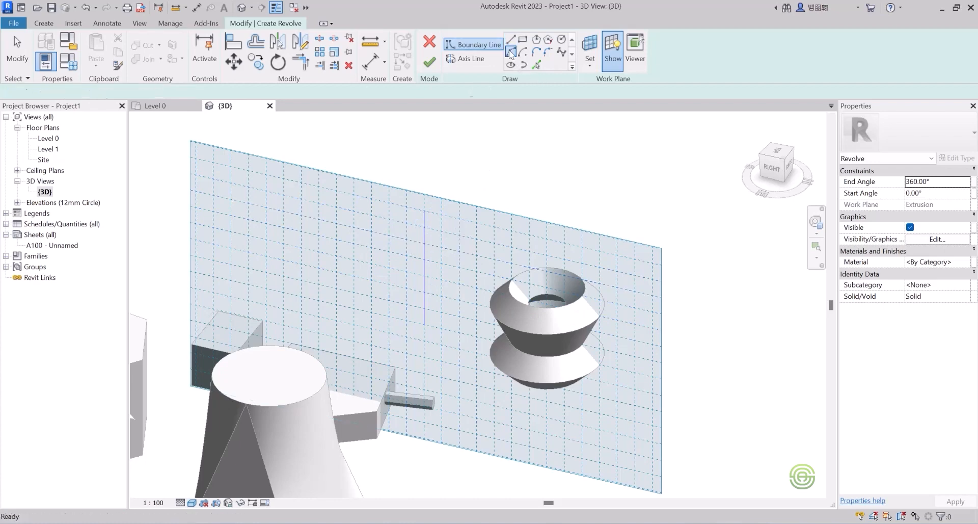
scroll(416, 237, up, 1)
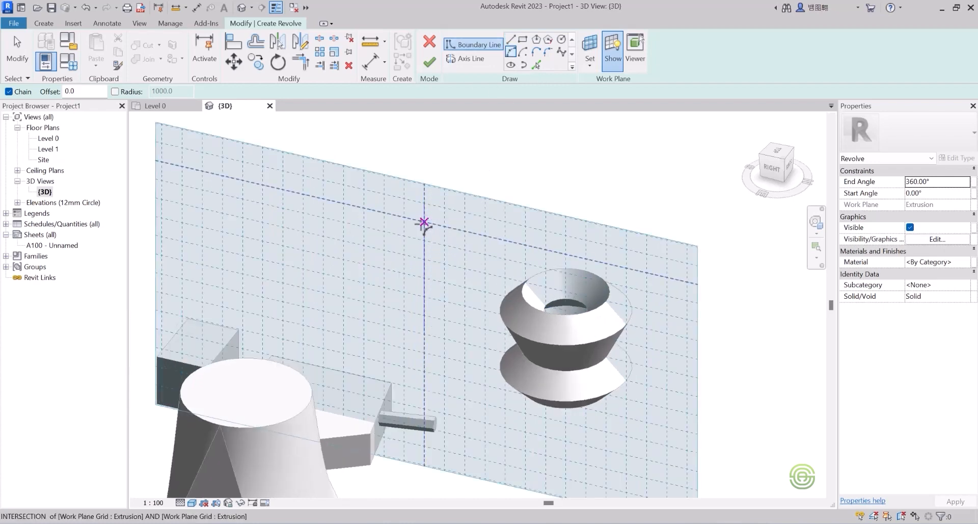
scroll(418, 242, up, 1)
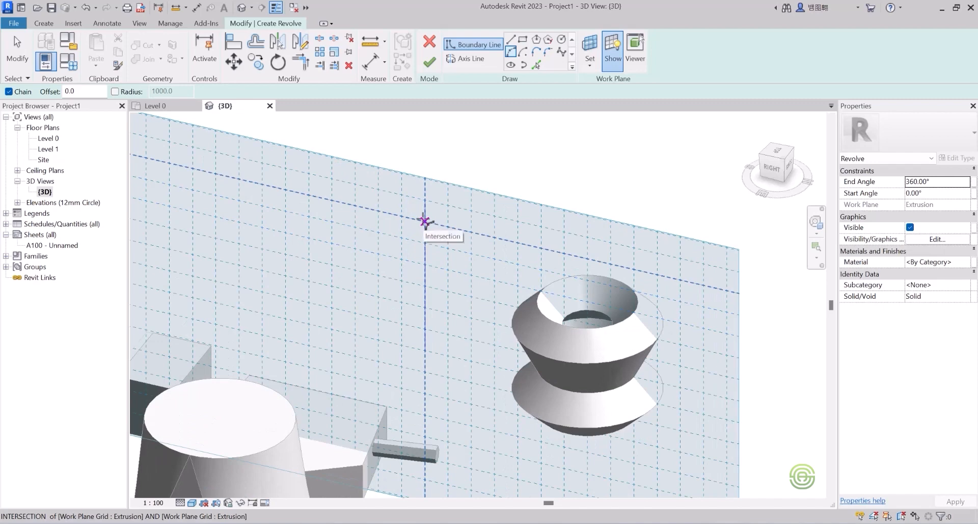
click(424, 220)
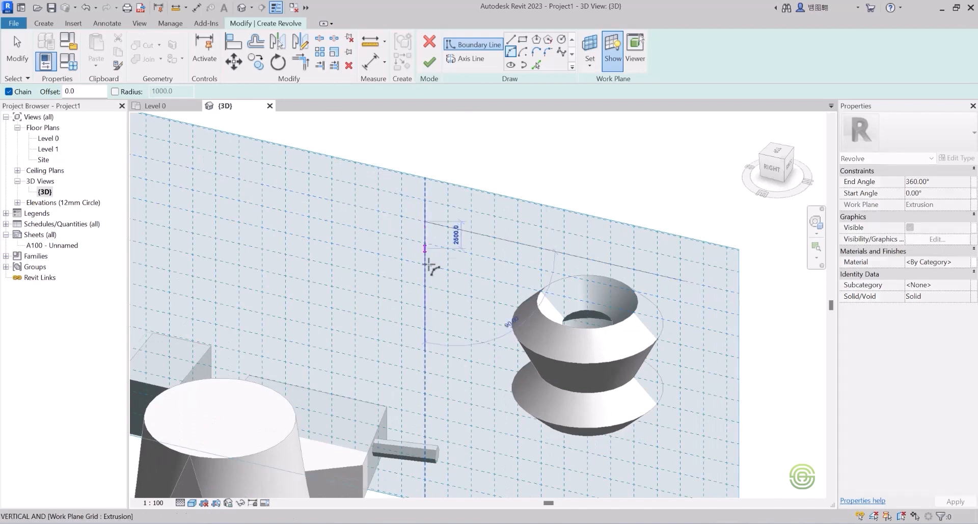
click(424, 328)
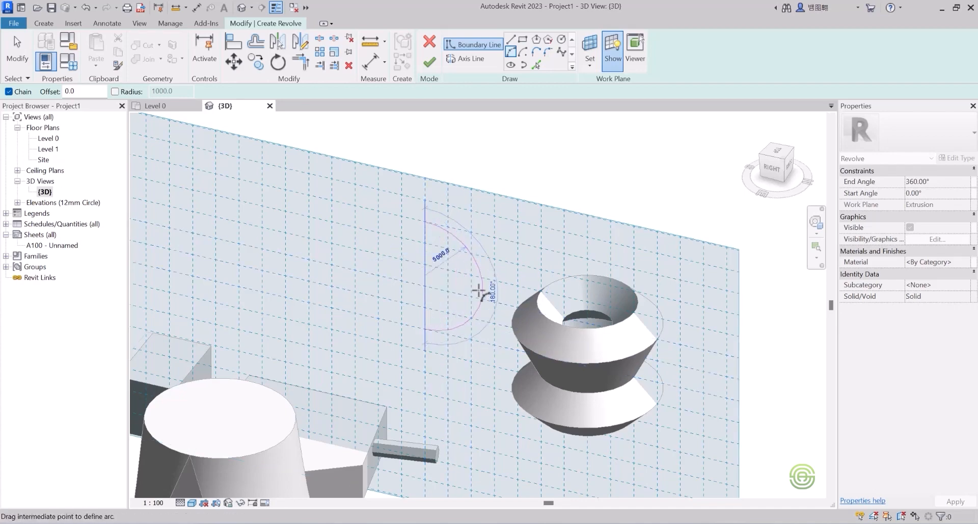
scroll(474, 291, up, 2)
scroll(474, 290, up, 1)
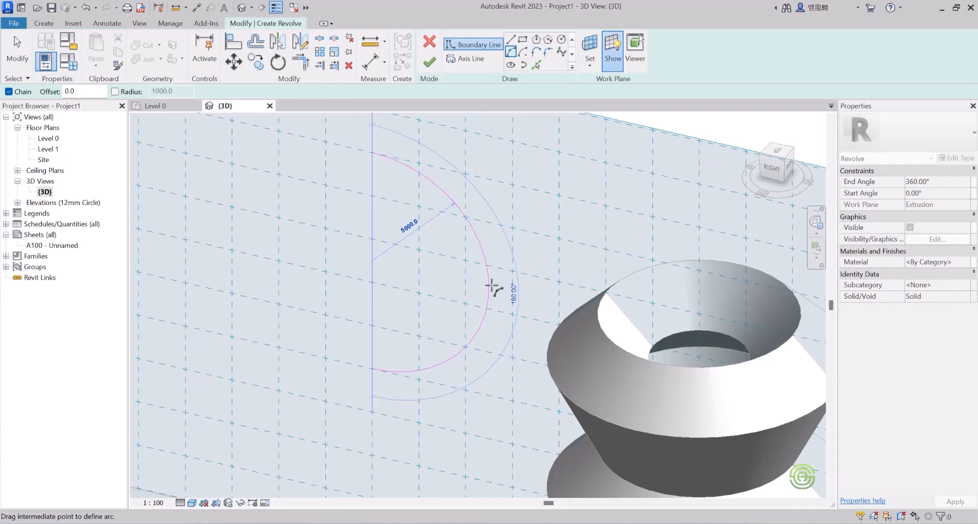
click(492, 288)
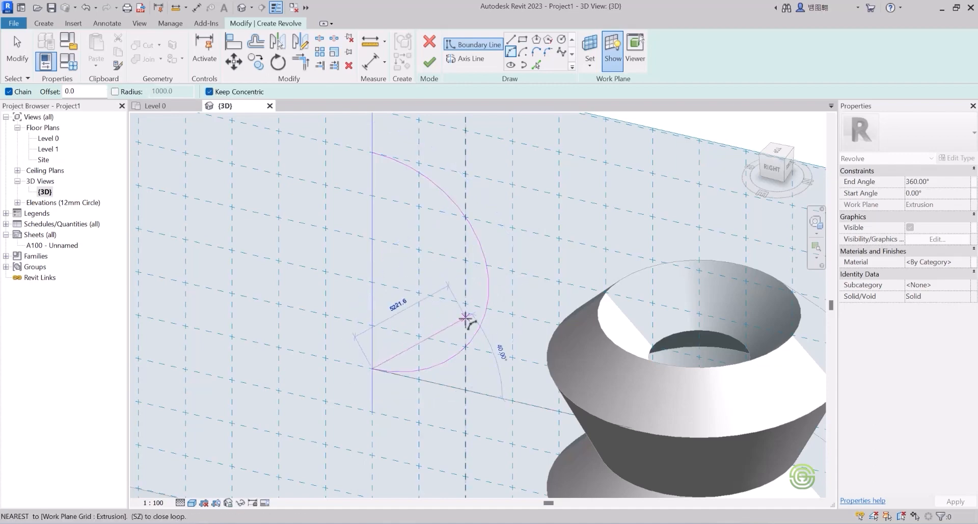
Close the semicircle with a 10000 long straight boundary line along the axis and finish the Revolve.
scroll(440, 316, down, 2)
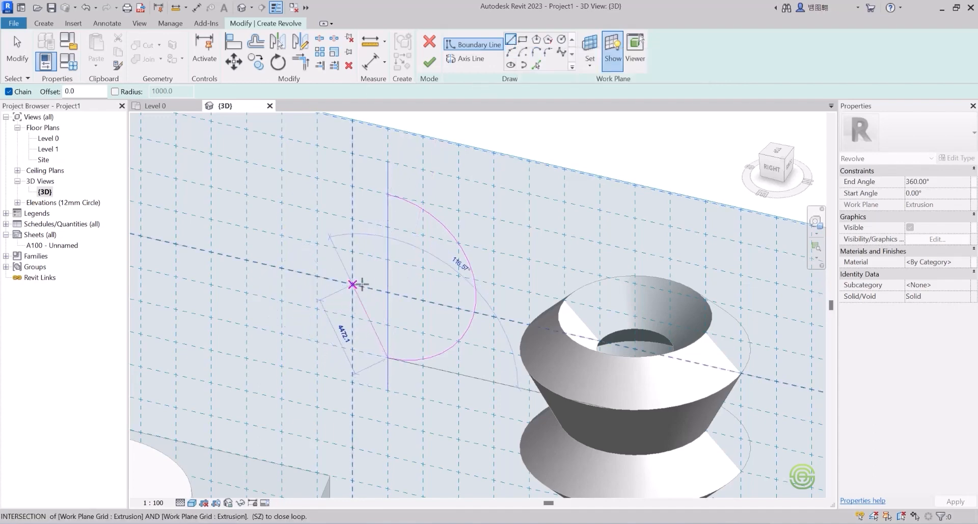
click(388, 194)
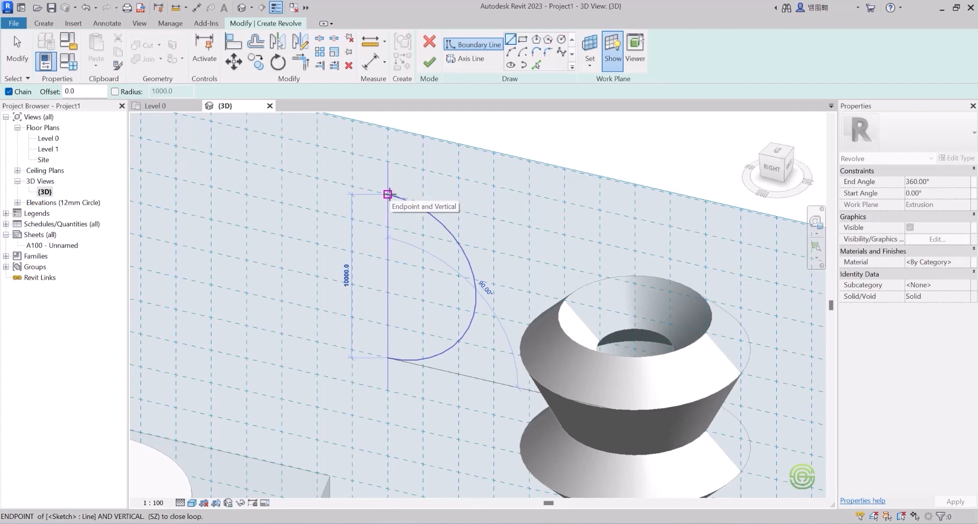
click(388, 194)
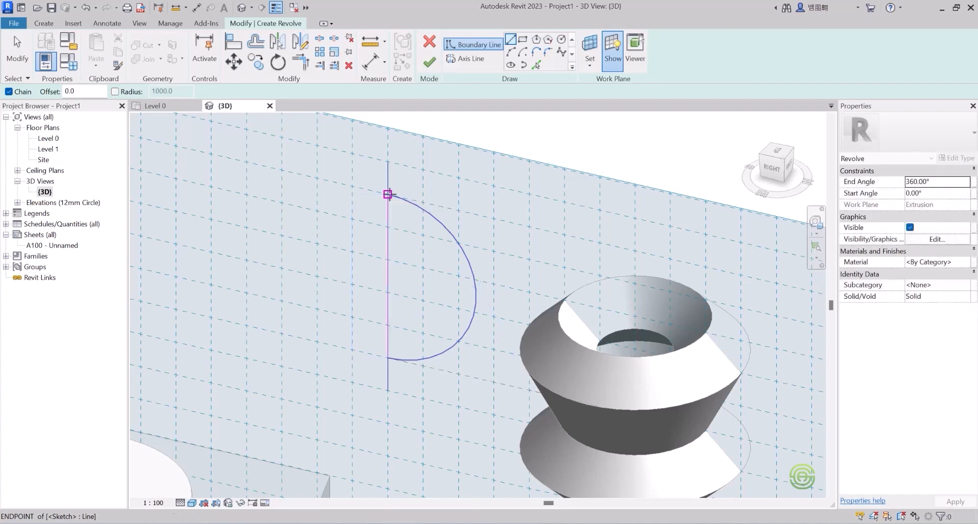
click(429, 62)
scroll(403, 301, down, 2)
scroll(404, 300, down, 2)
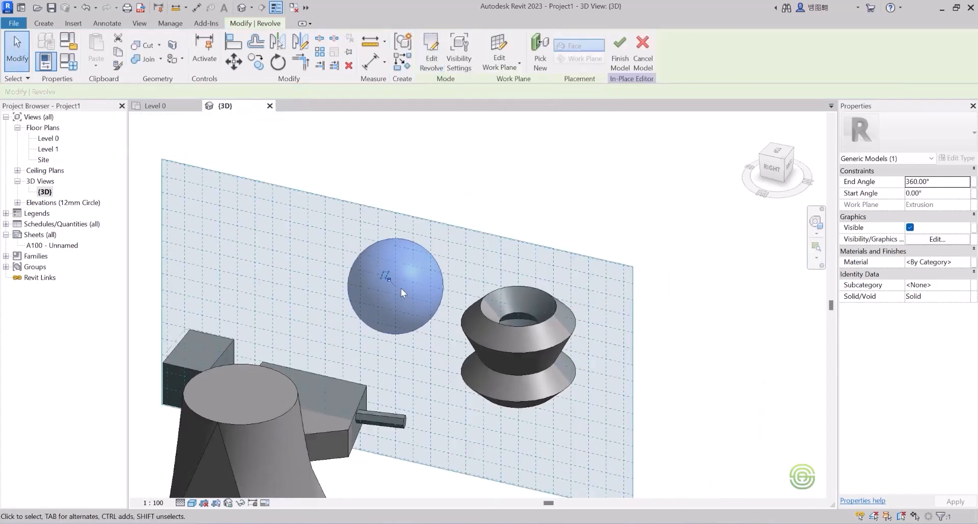
Examine the revolved sphere beside the double-ring solid on the work plane from different angles.
shift+middle_drag(395, 286, 391, 322)
click(433, 210)
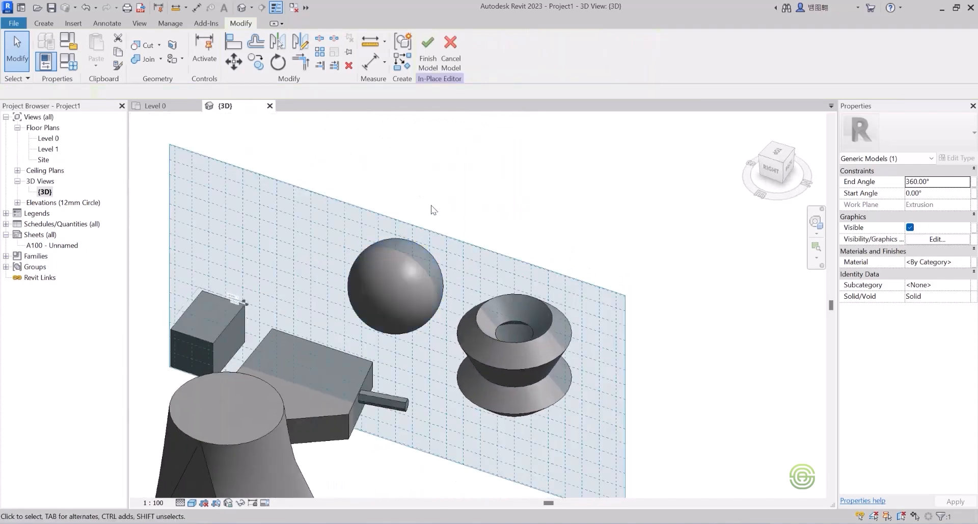
middle_drag(399, 272, 476, 208)
key(alt)
scroll(435, 254, down, 2)
scroll(601, 304, up, 2)
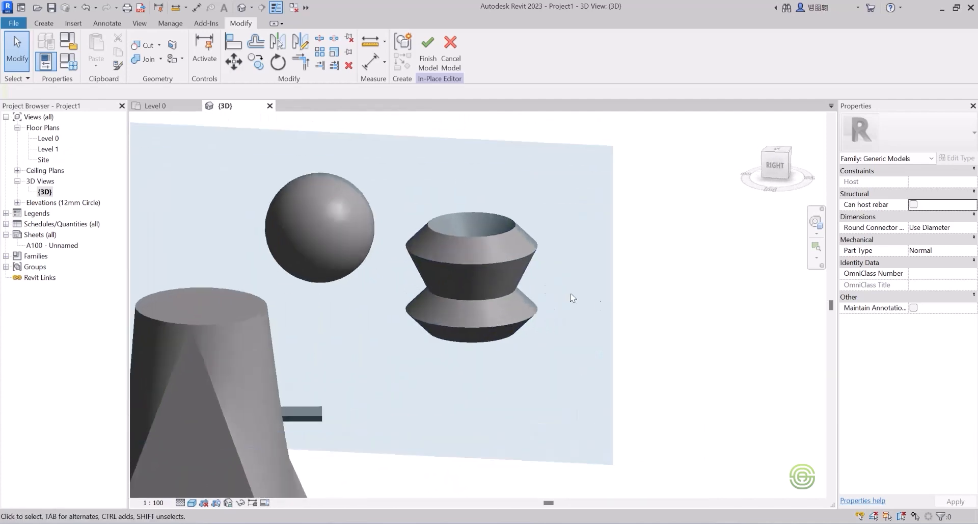
scroll(436, 286, down, 1)
shift+middle_drag(427, 281, 415, 271)
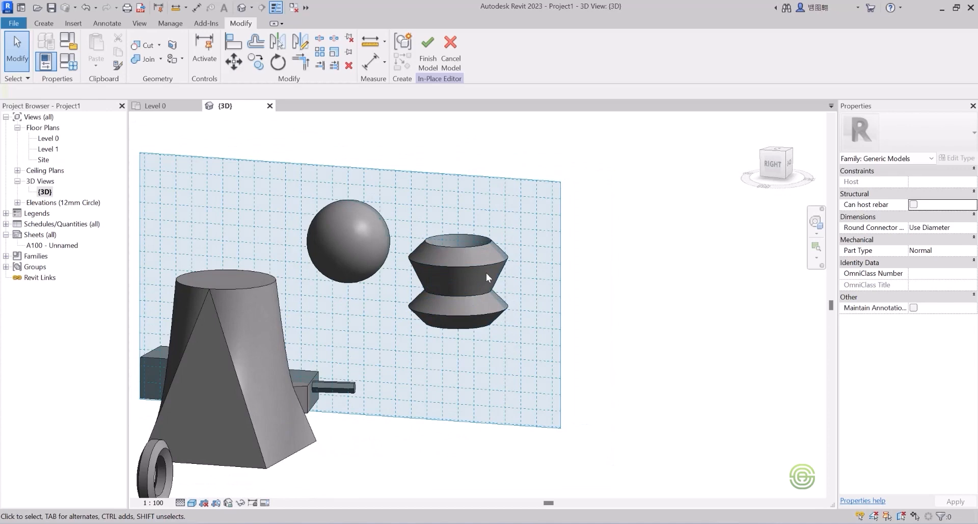
Start another Revolve form and draw a vertical axis line 24000 long near the work plane's far edge, beyond the double-ring solid.
click(45, 24)
click(149, 48)
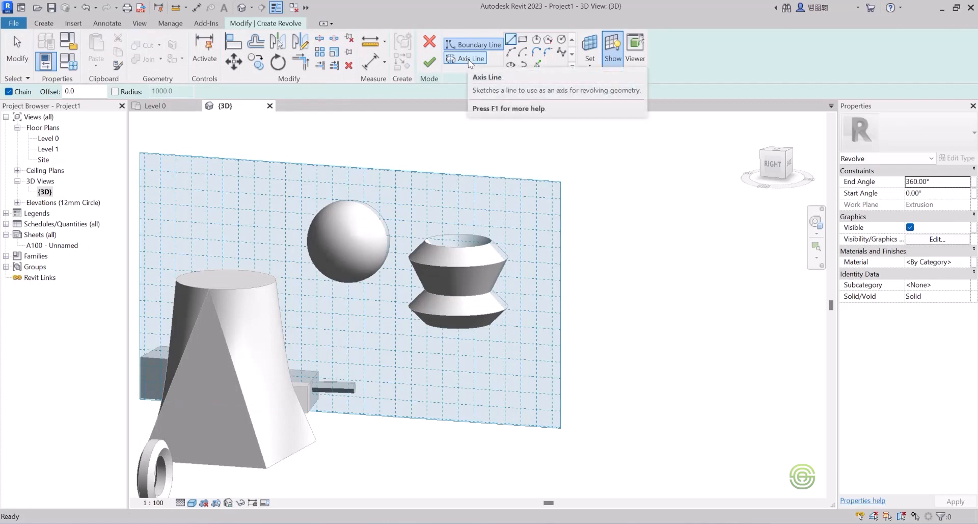
click(468, 59)
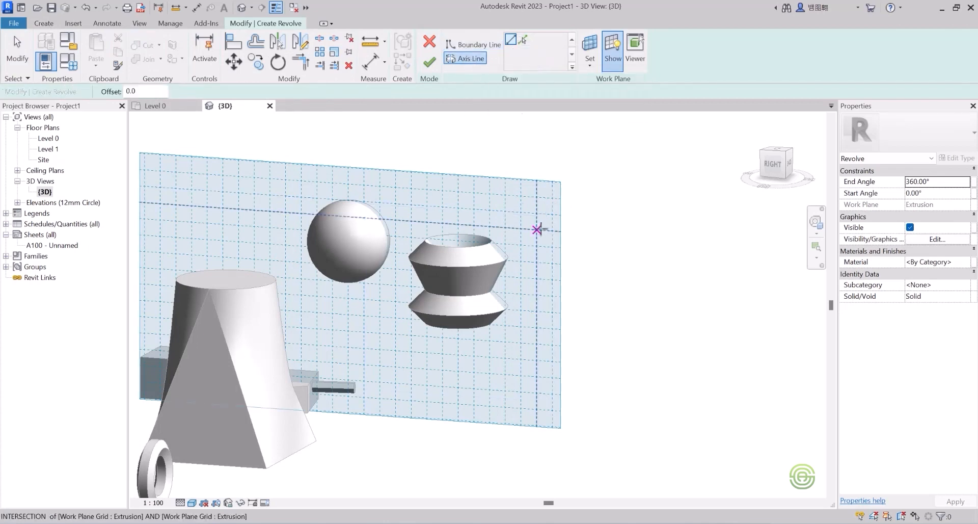
scroll(540, 219, down, 3)
scroll(567, 242, up, 5)
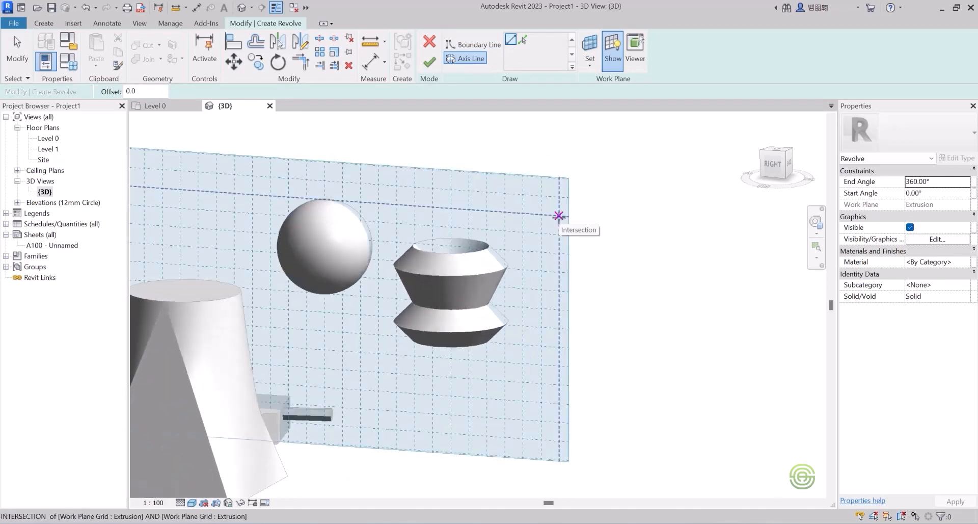
click(559, 216)
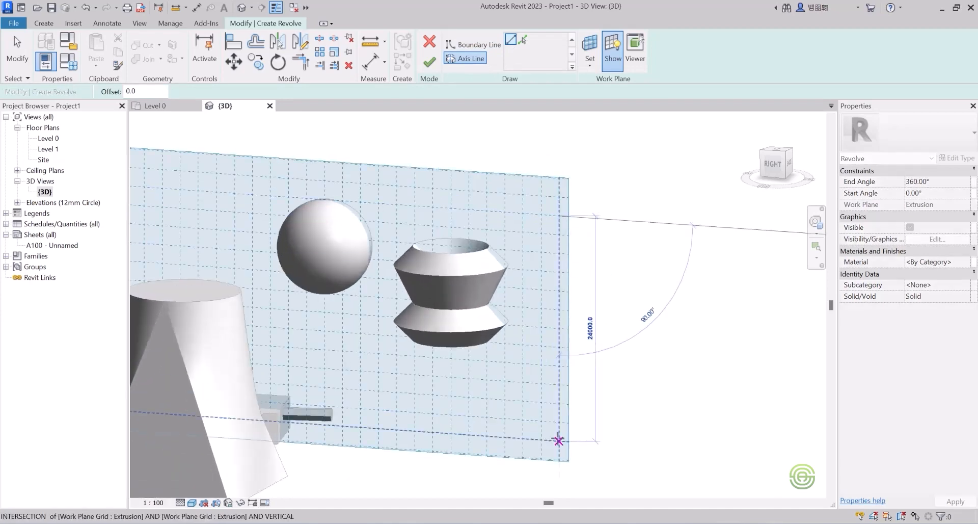
click(559, 440)
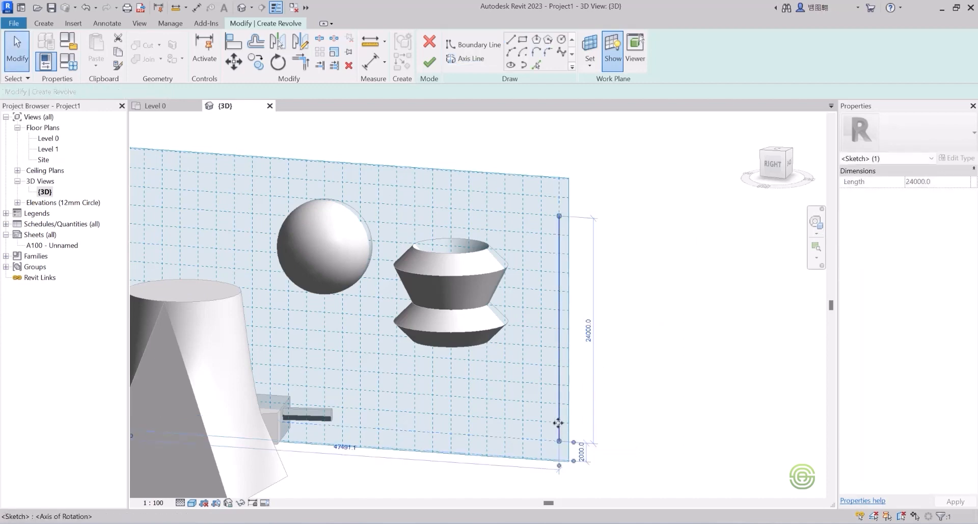
Sketch a stepped boundary chain from the axis line's upper part: about 2500 outward, 900 down, 700 inward, a smaller step, and 700 outward.
click(474, 44)
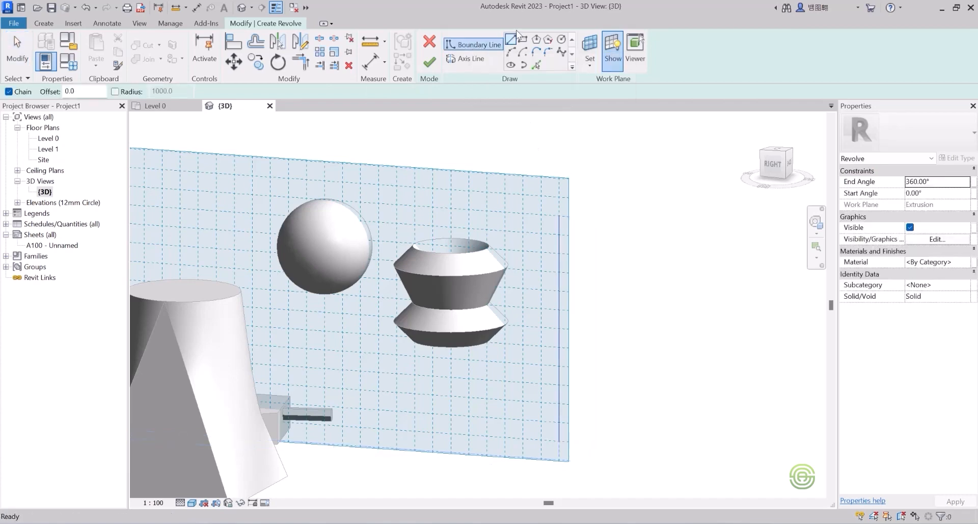
scroll(563, 212, up, 5)
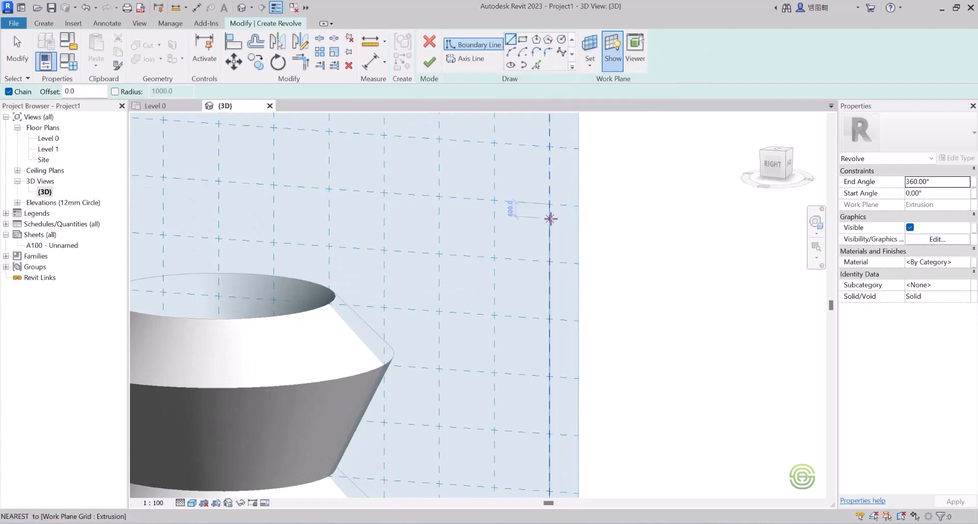
scroll(539, 203, down, 2)
scroll(545, 222, up, 1)
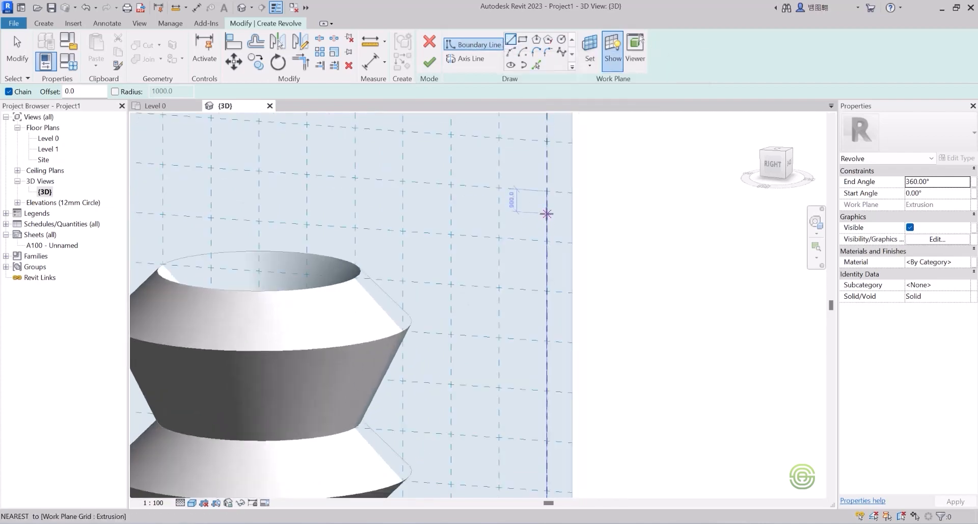
click(546, 214)
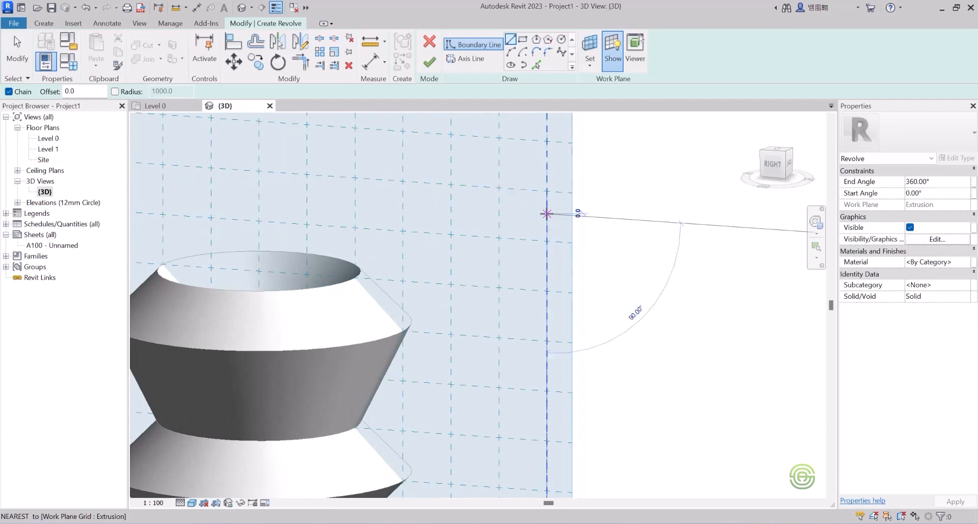
click(606, 217)
click(606, 238)
scroll(588, 238, up, 2)
click(588, 238)
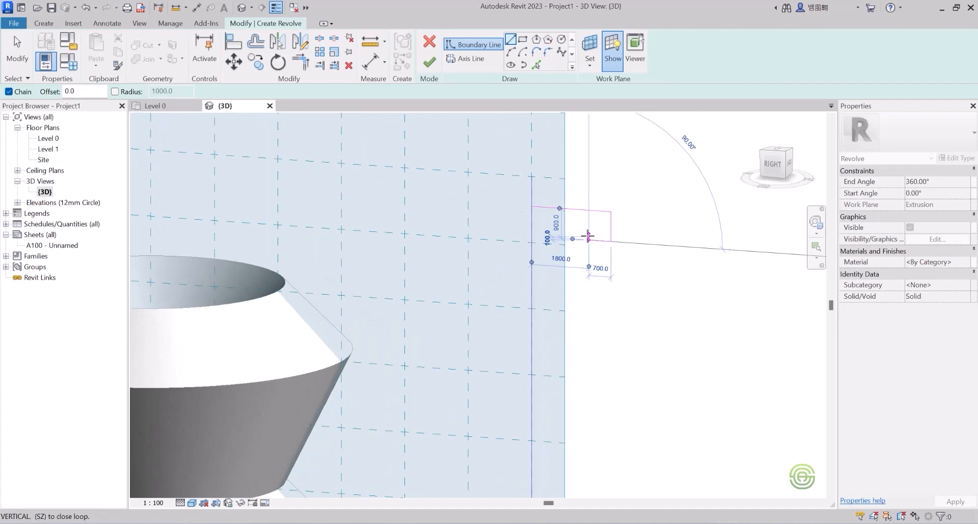
click(579, 262)
click(579, 275)
click(601, 277)
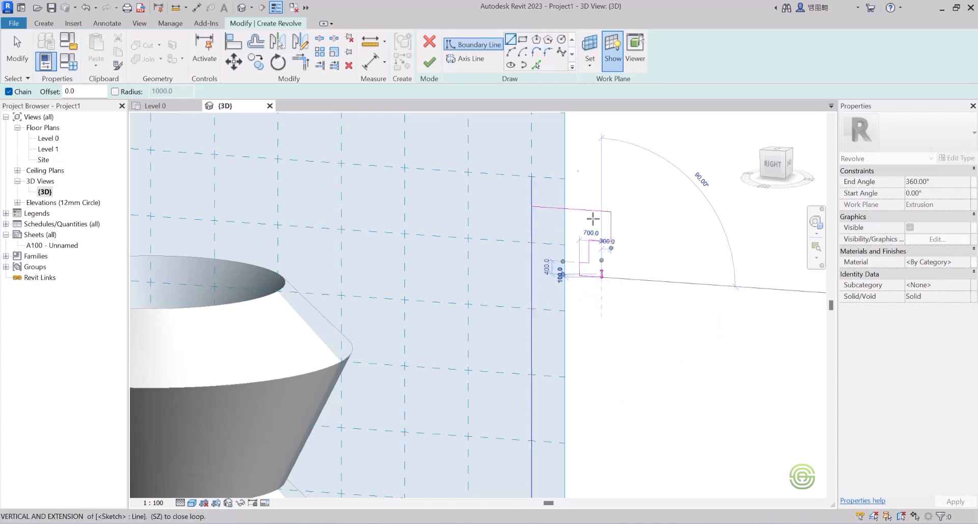
Continue the boundary with a 180° tangent arc of radius 400, a short line down and a short line inward.
click(510, 52)
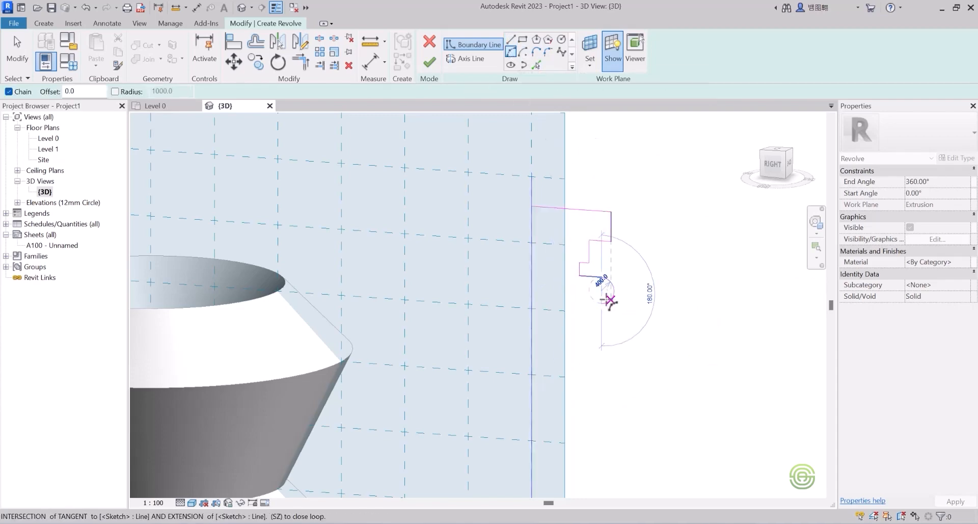
scroll(609, 300, up, 4)
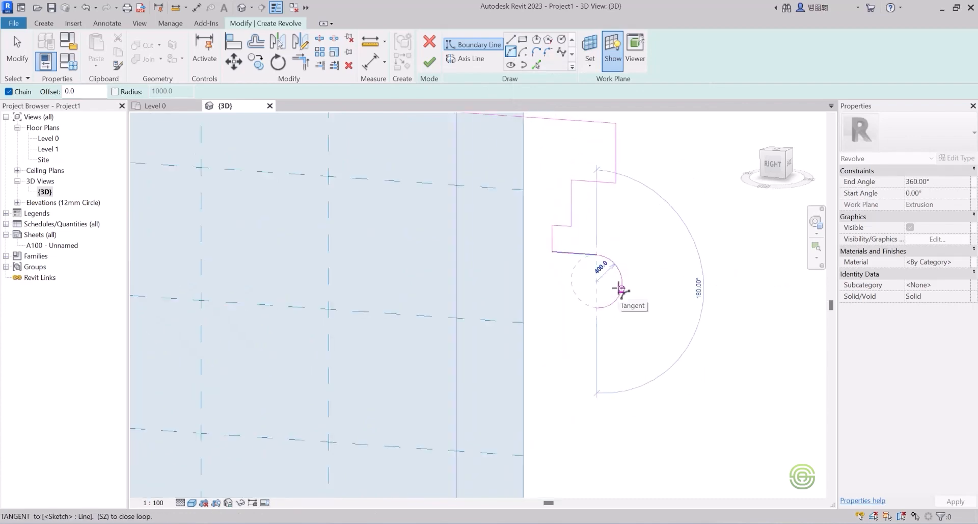
click(620, 289)
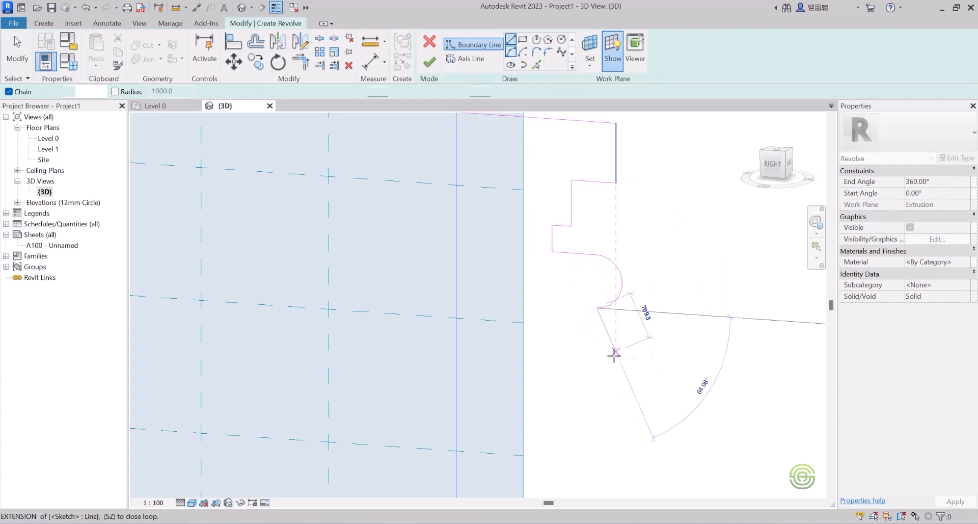
click(596, 334)
click(571, 332)
Continue the boundary downward with a long, shallow outward-bulging arc of radius about 53550, ending farther from the axis than it starts.
scroll(508, 227, down, 5)
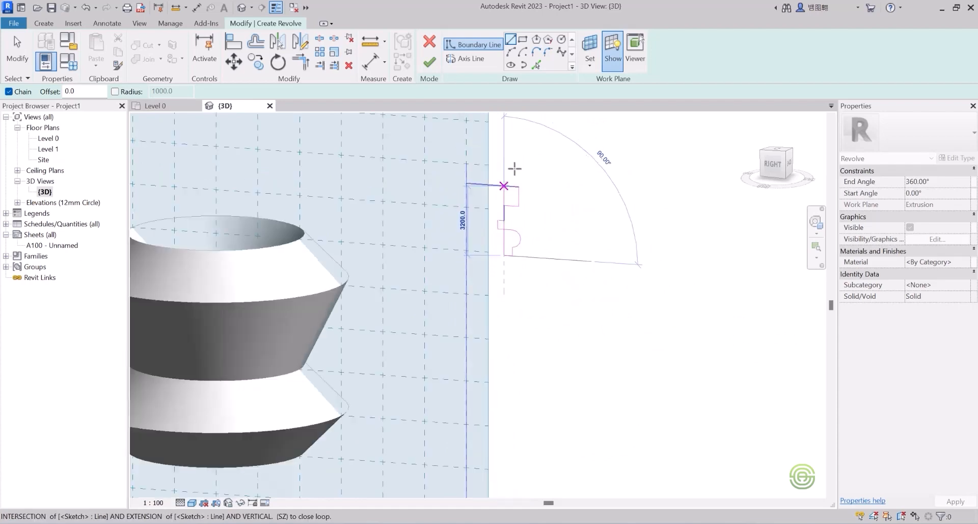
click(511, 52)
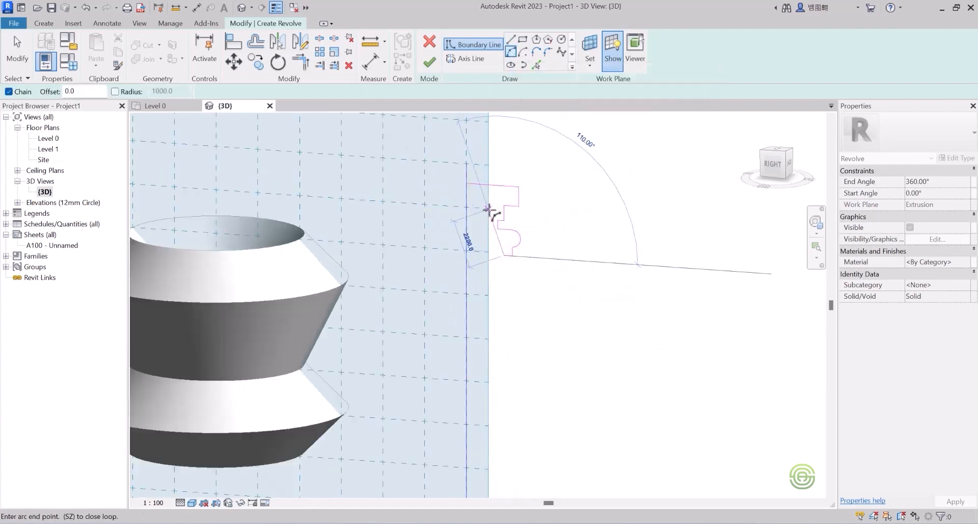
scroll(489, 210, down, 5)
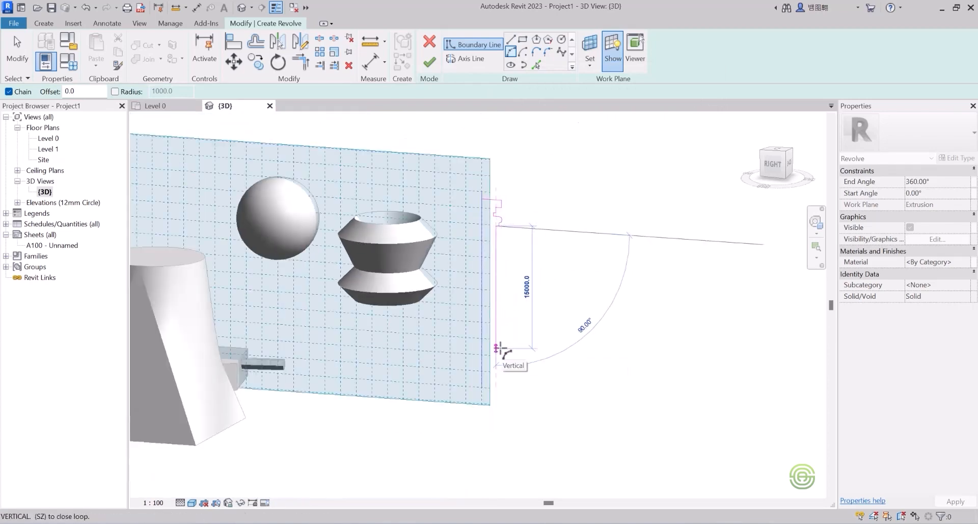
click(509, 351)
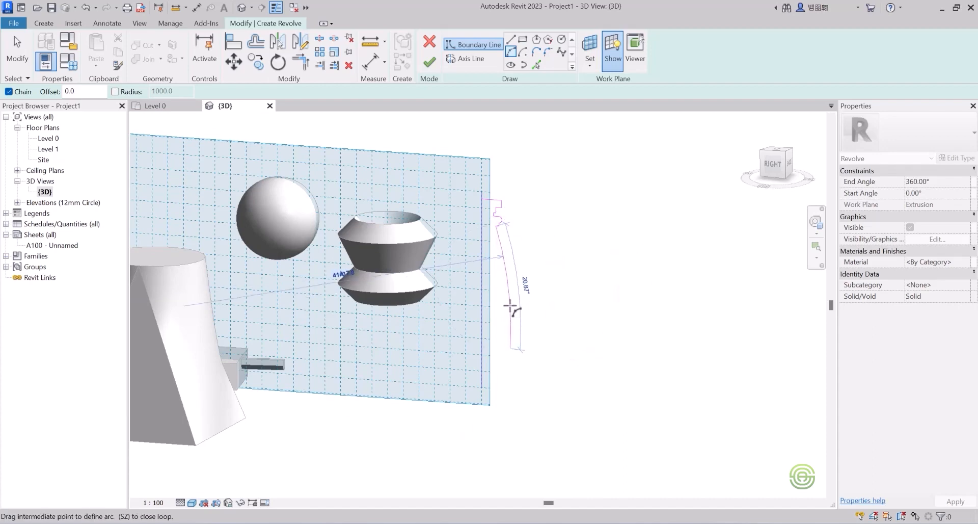
scroll(510, 308, up, 3)
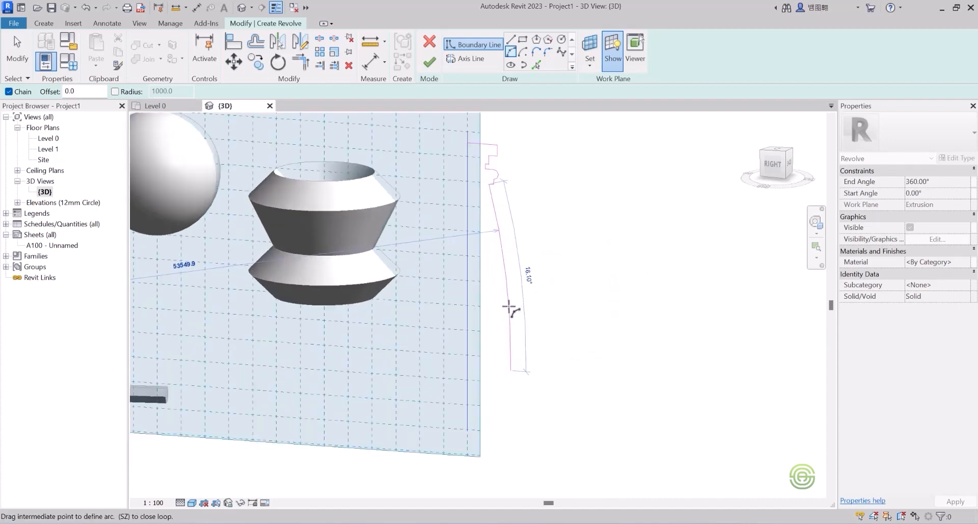
click(510, 308)
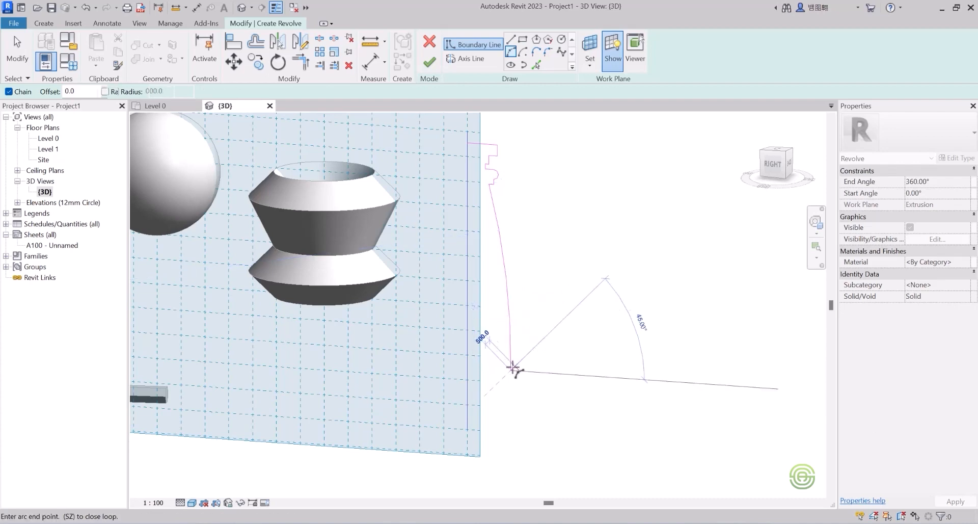
Continue the boundary below the long arc with a short arc that curves down and inward toward the axis.
click(496, 401)
scroll(506, 388, up, 2)
click(505, 388)
Sketch the stepped base with straight lines: out, down, in, 900 down, about 1500 outward, about 900 down, and inward to the axis line.
click(510, 41)
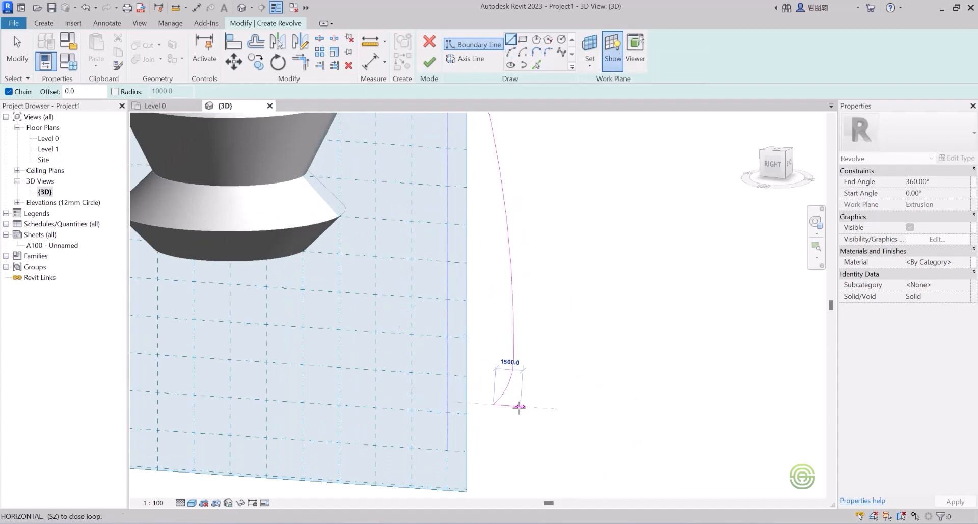
click(512, 404)
click(511, 420)
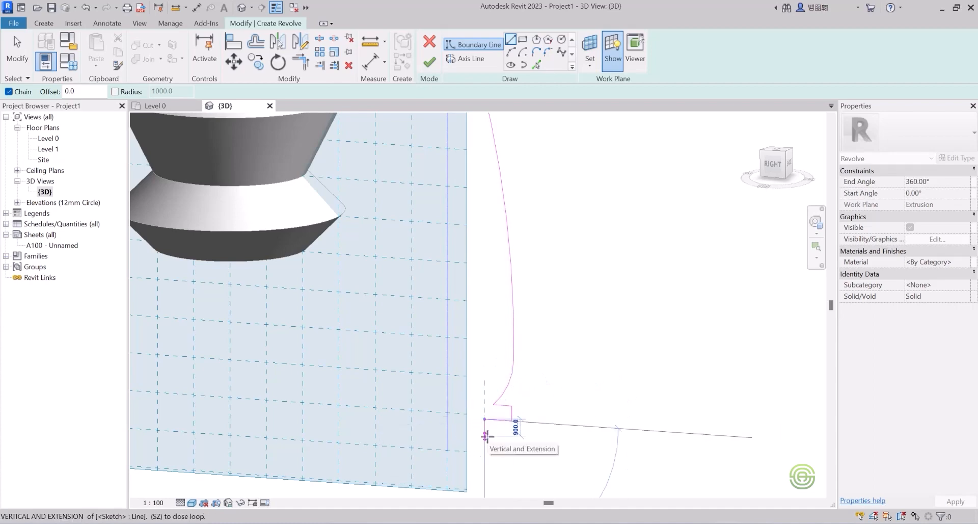
click(485, 435)
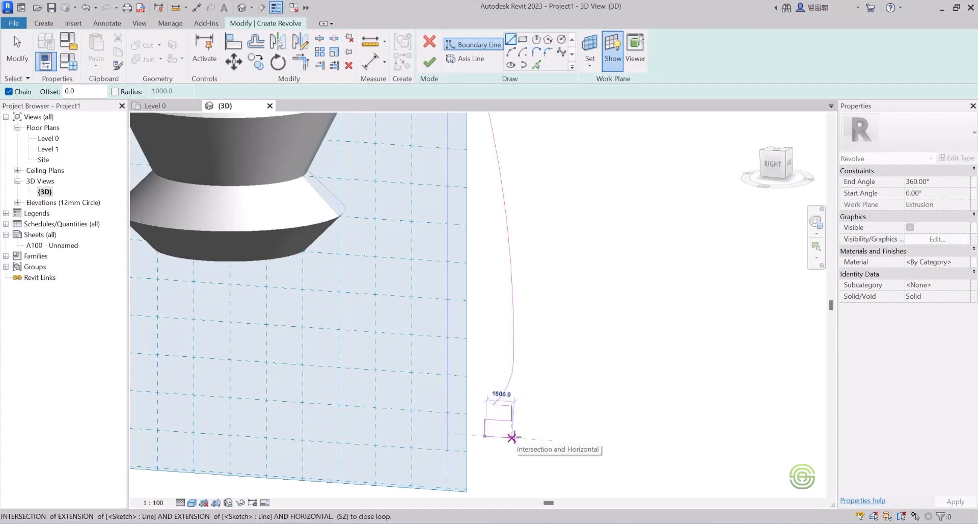
click(510, 436)
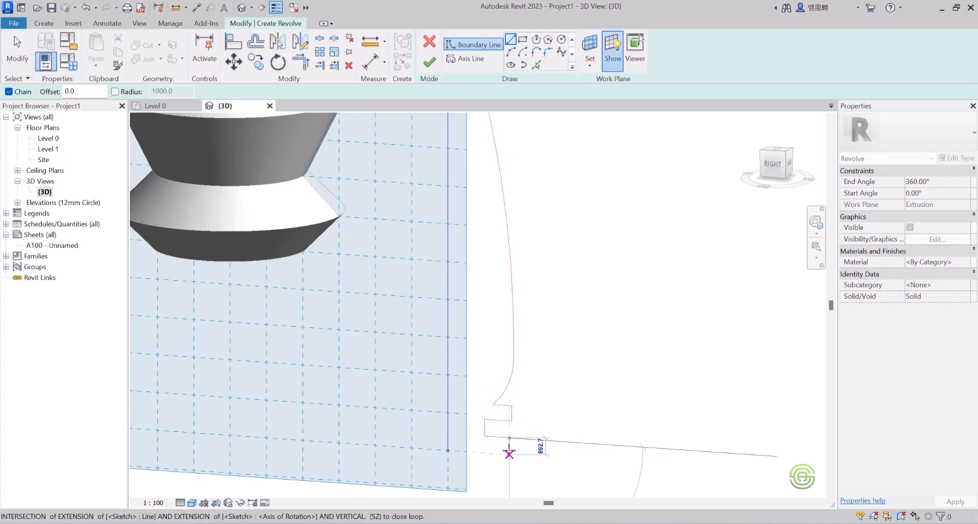
click(507, 448)
click(448, 444)
Close the boundary along the axis up to the chain's starting endpoint and finish the Revolve as a solid column.
scroll(457, 434, down, 3)
scroll(474, 148, up, 1)
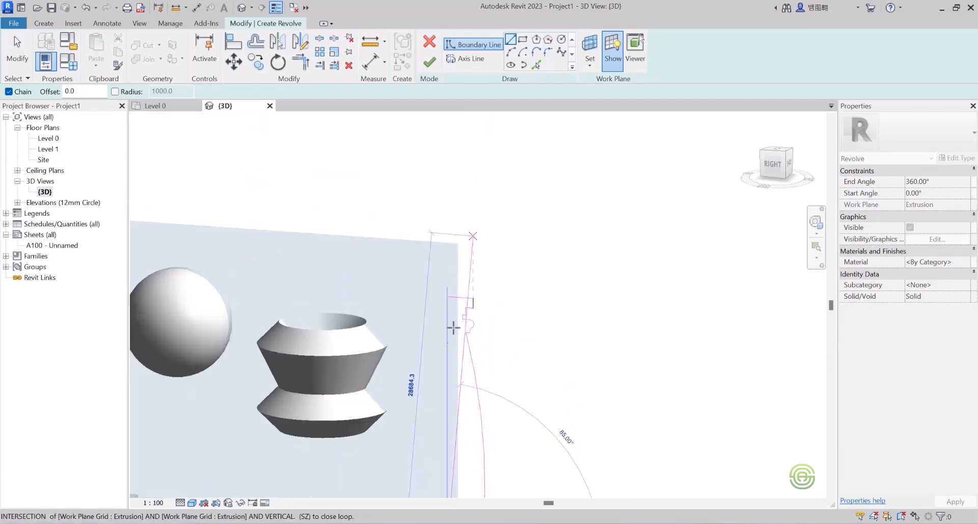
scroll(448, 309, up, 5)
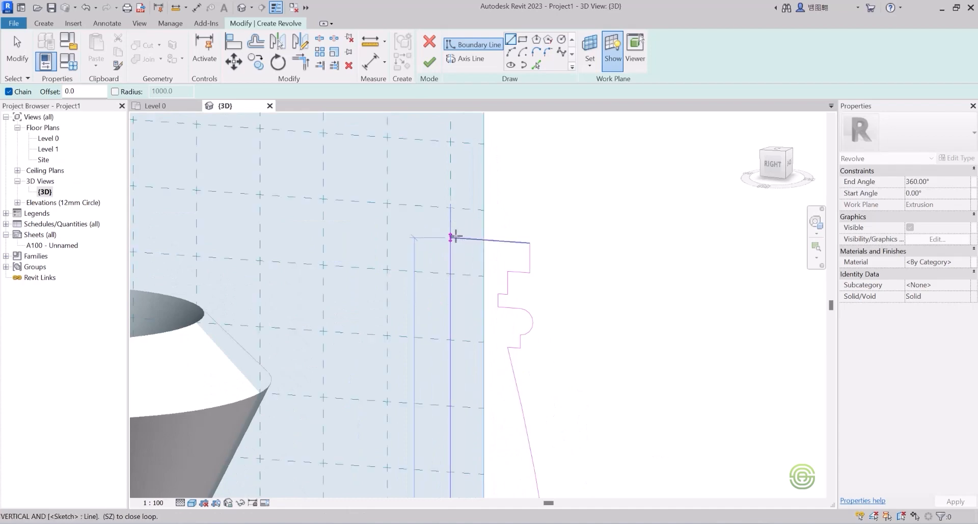
scroll(450, 236, down, 4)
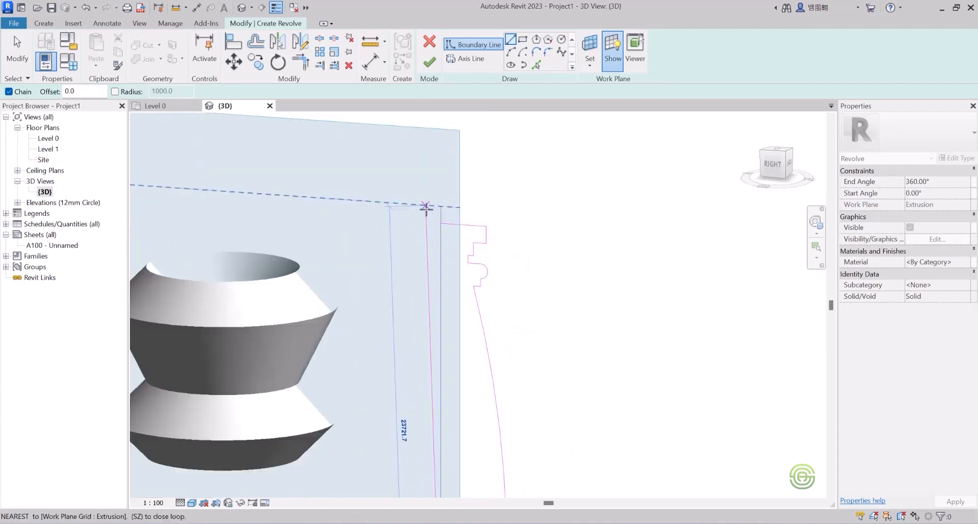
scroll(439, 224, up, 2)
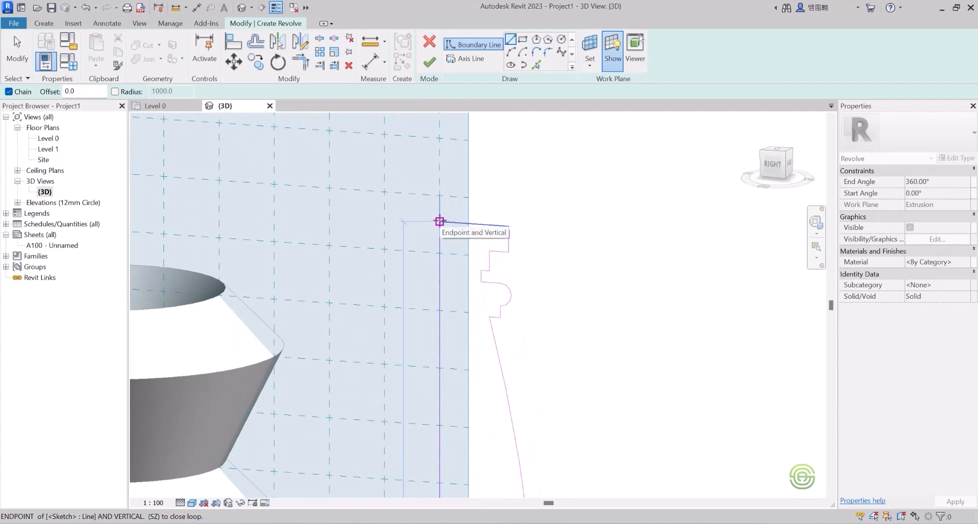
scroll(439, 221, down, 5)
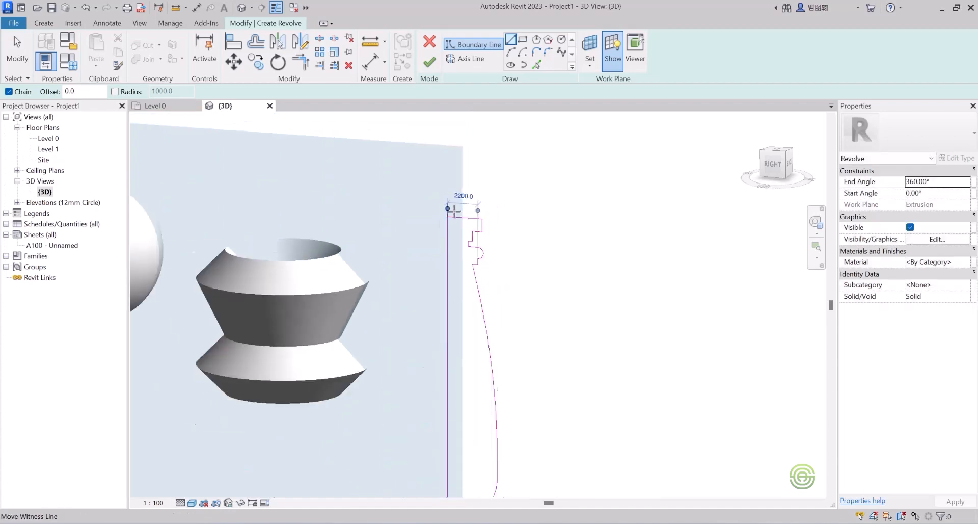
scroll(427, 295, up, 1)
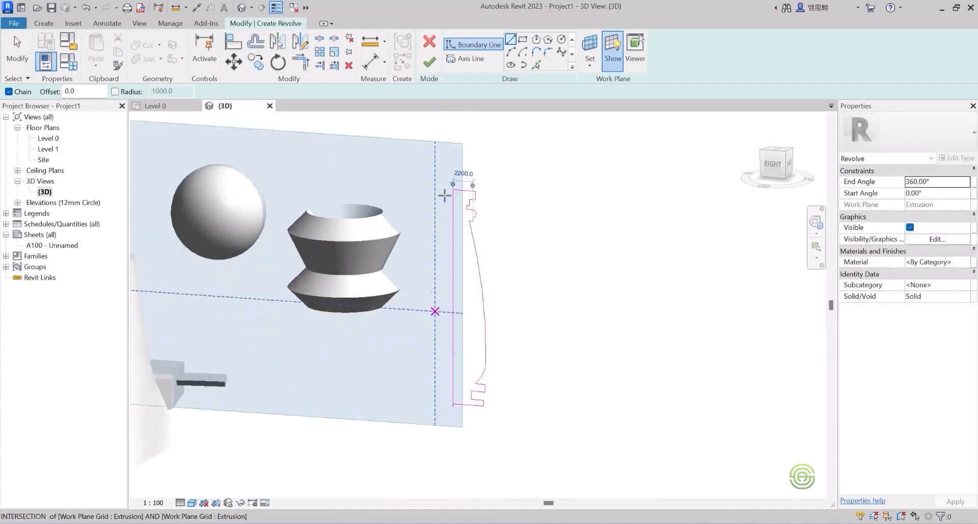
click(430, 62)
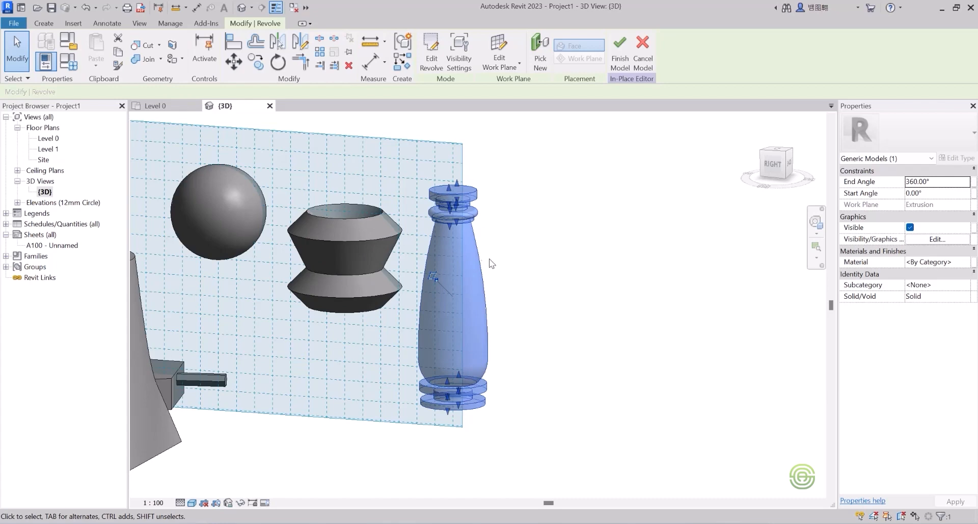
Examine the finished moulded column from other angles and compare it with the neighbouring solids.
shift+middle_drag(431, 279, 279, 166)
click(502, 263)
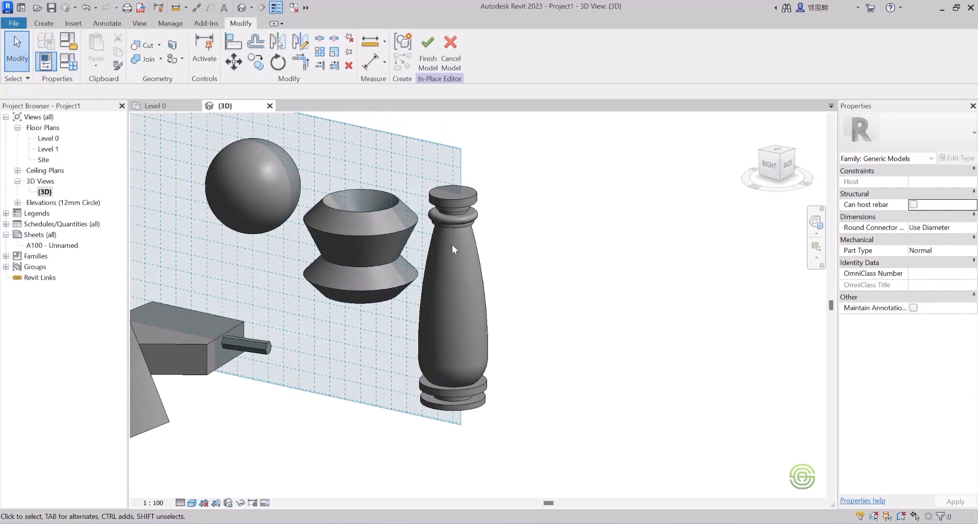
scroll(453, 249, down, 5)
key(alt)
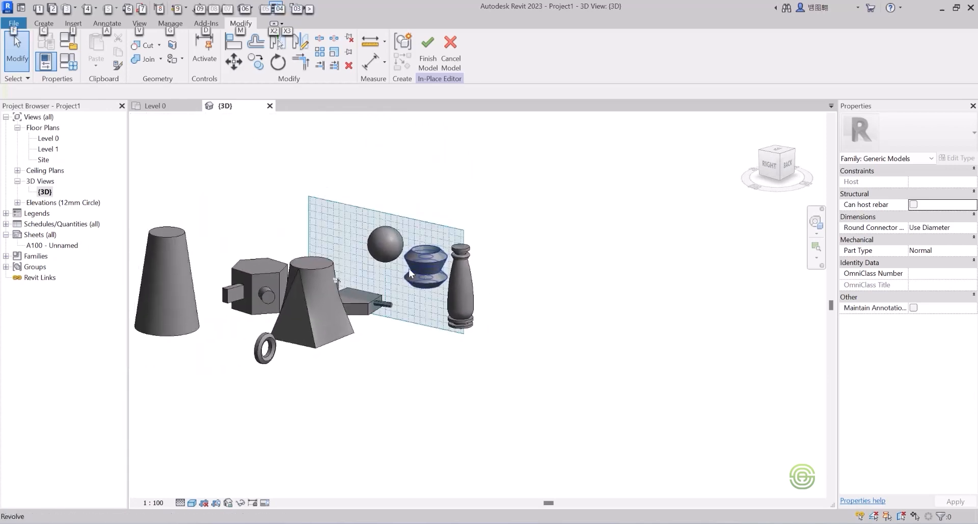
scroll(419, 277, down, 2)
shift+middle_drag(411, 305, 382, 262)
scroll(313, 286, up, 2)
scroll(426, 268, down, 3)
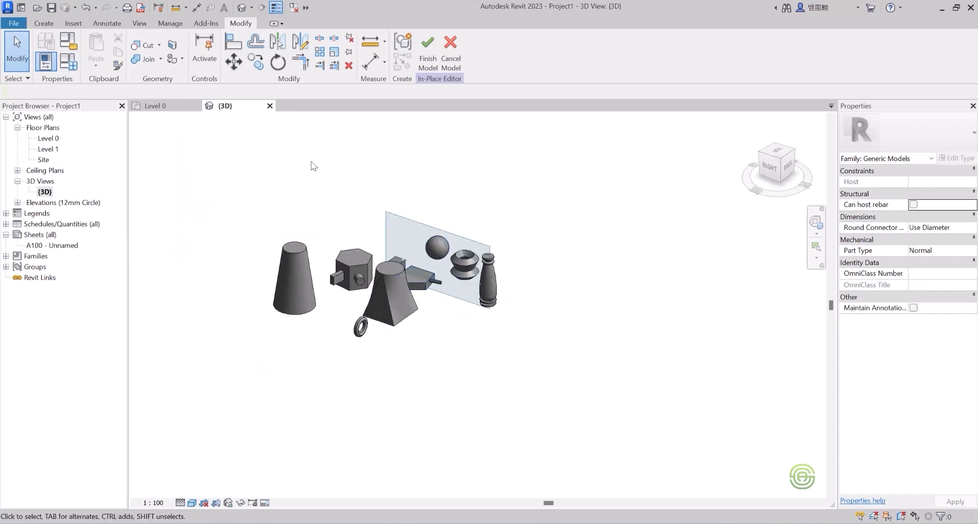
Examine the earlier extruded and blended solids close up alongside the revolved ones, with the form creation tools displayed.
click(44, 23)
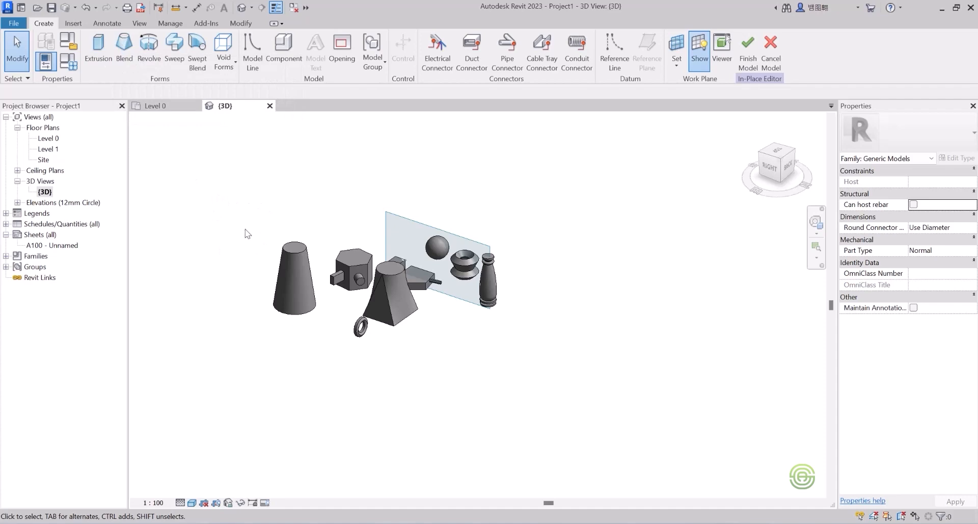
scroll(412, 274, up, 8)
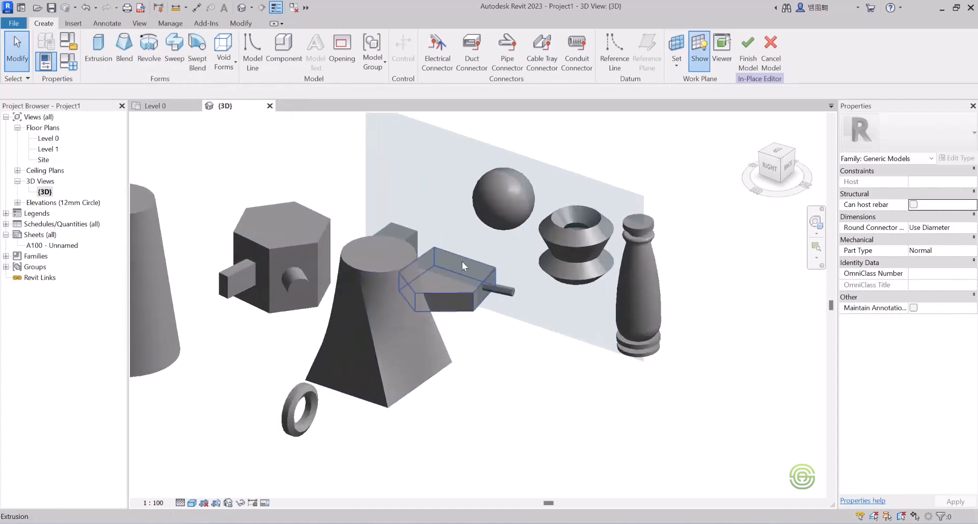
scroll(166, 311, down, 2)
scroll(179, 312, up, 5)
scroll(646, 309, down, 4)
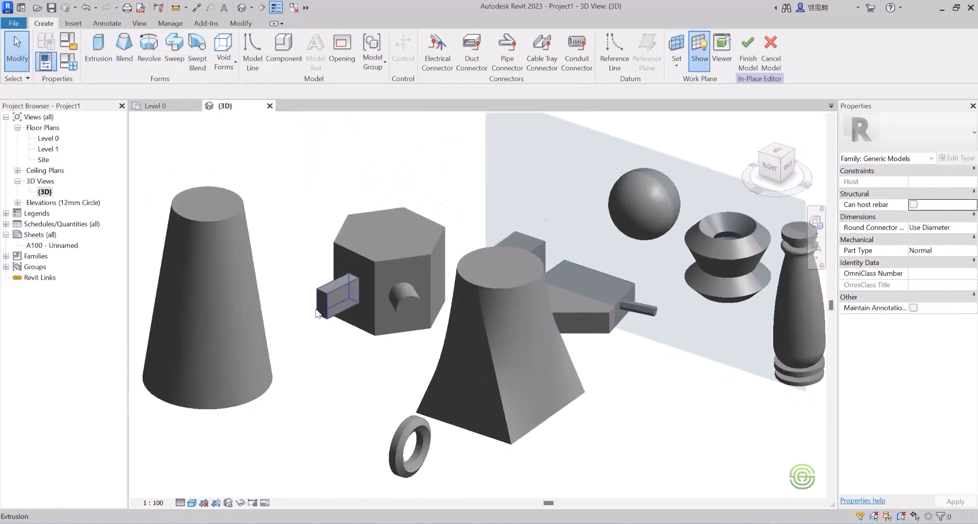
scroll(315, 306, up, 2)
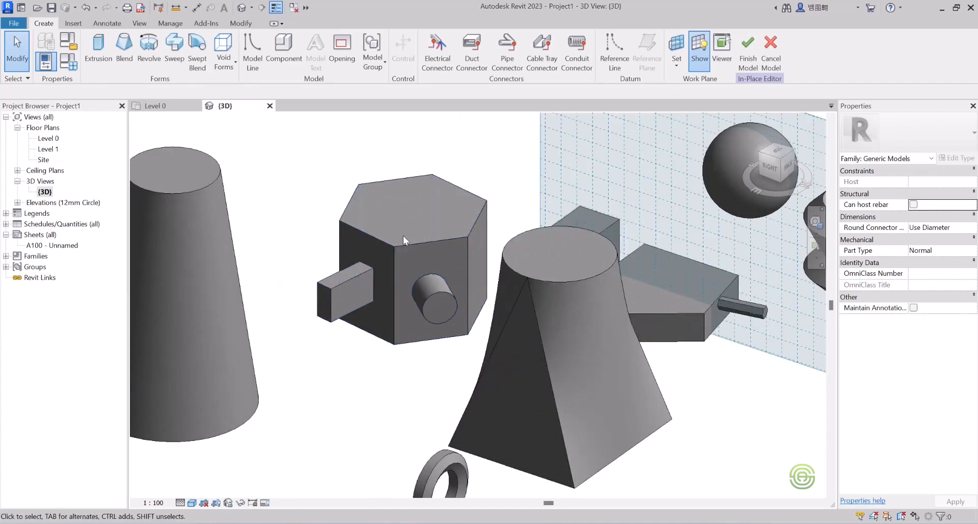
scroll(176, 244, down, 2)
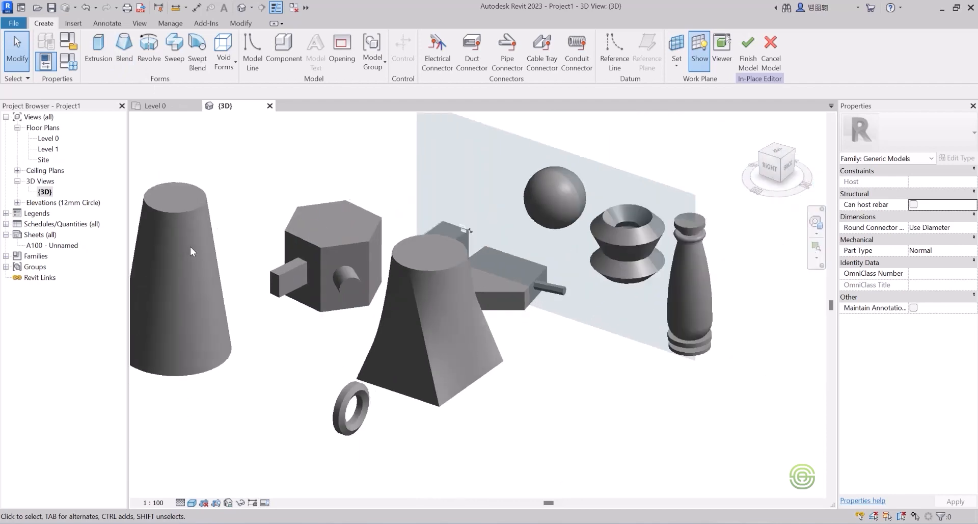
scroll(403, 370, up, 2)
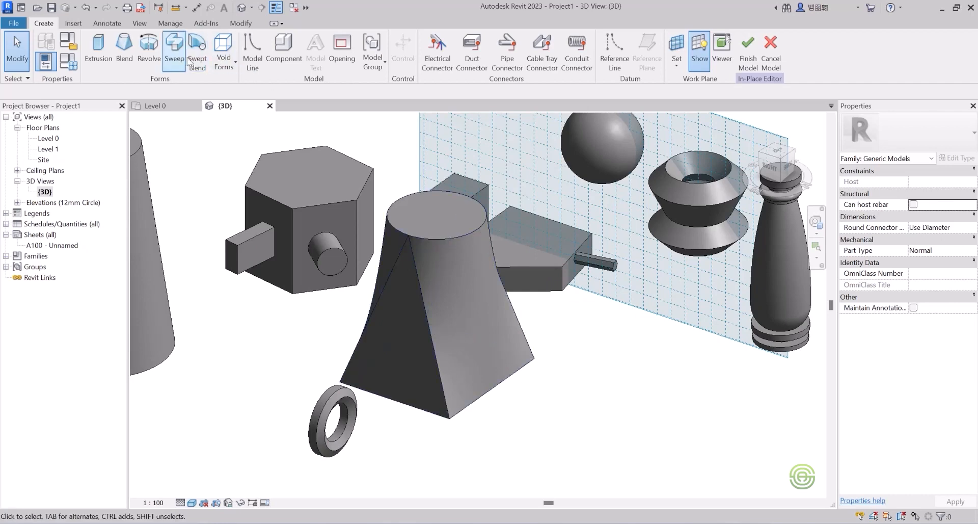
scroll(360, 224, down, 1)
scroll(361, 224, down, 3)
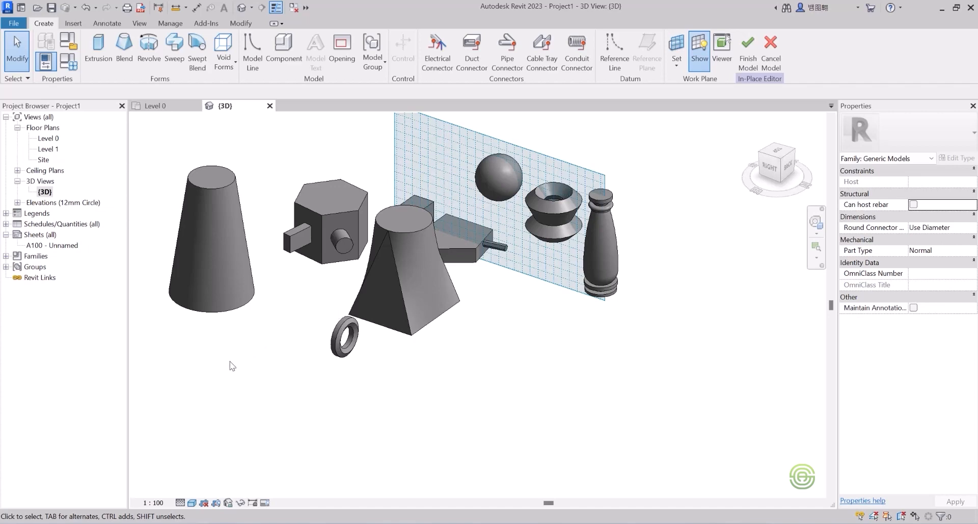
click(174, 47)
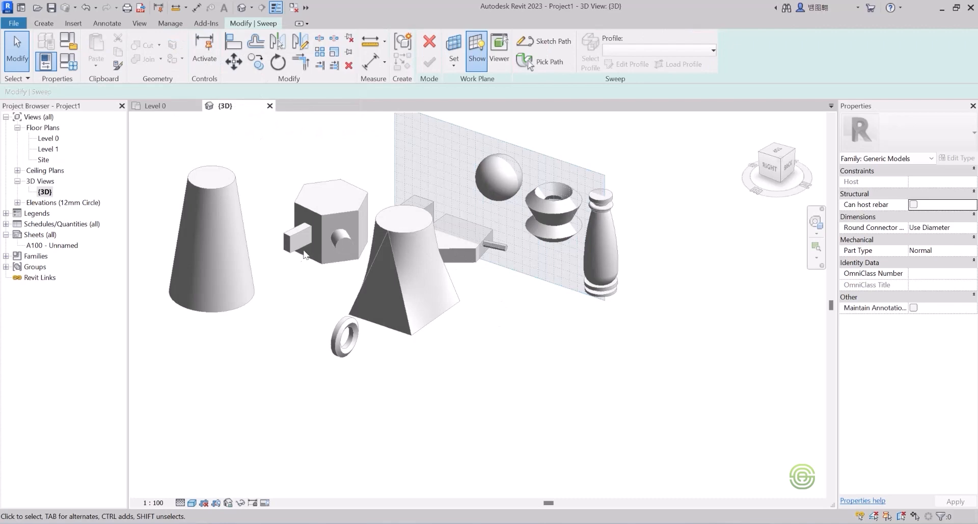
scroll(299, 283, down, 3)
scroll(408, 348, down, 3)
scroll(518, 319, up, 1)
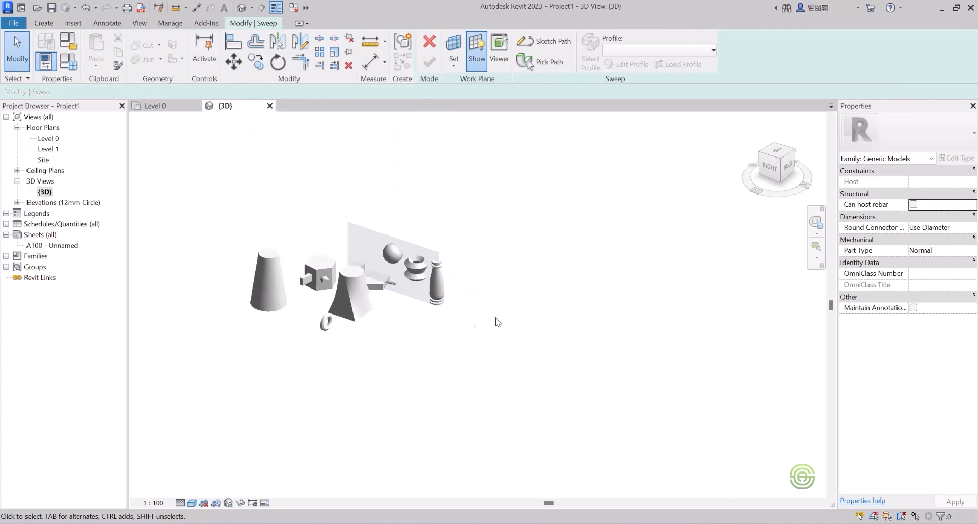
scroll(388, 288, up, 2)
click(43, 23)
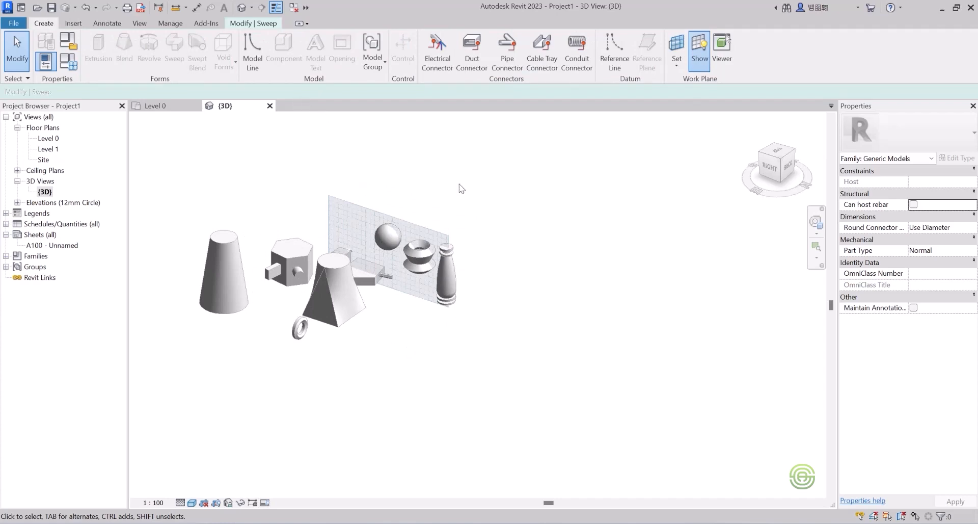
click(242, 24)
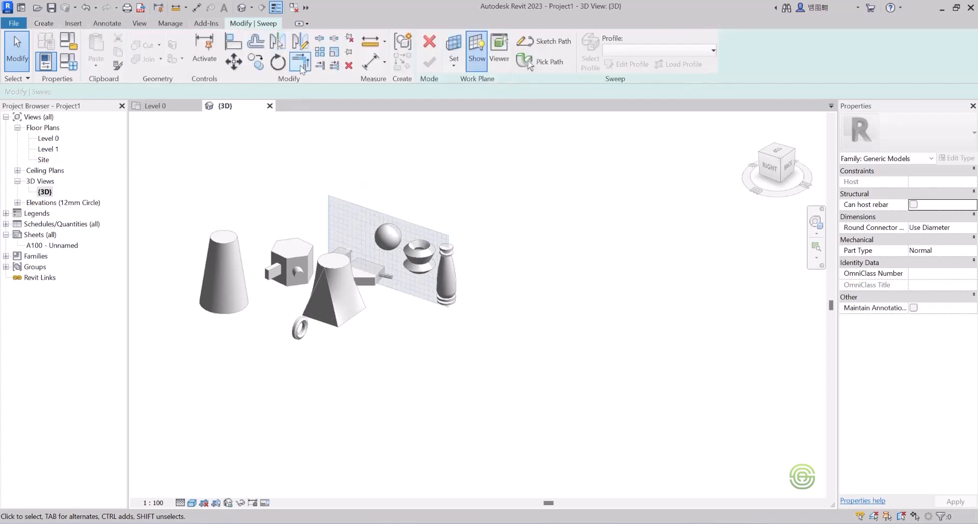
click(430, 43)
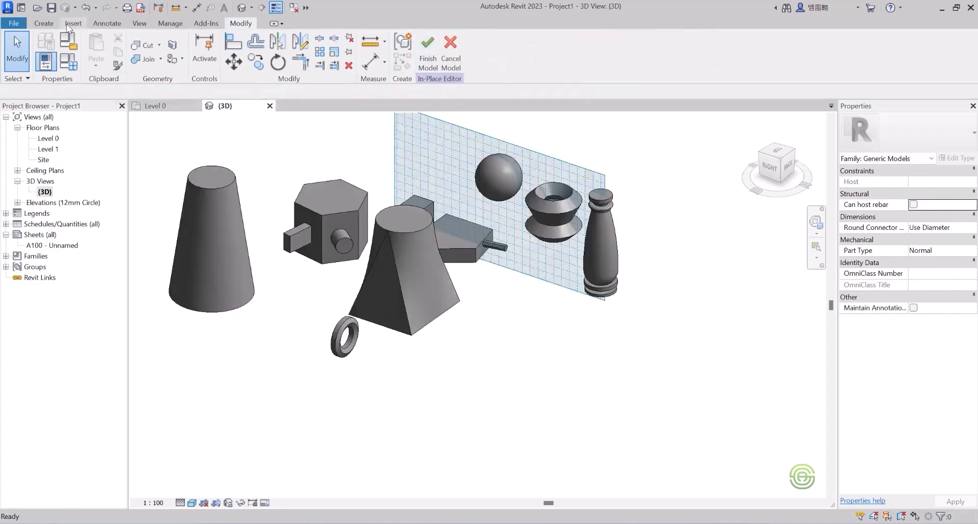
Start a Sweep form and pick the square base of the square-to-round blend as its work plane.
click(44, 24)
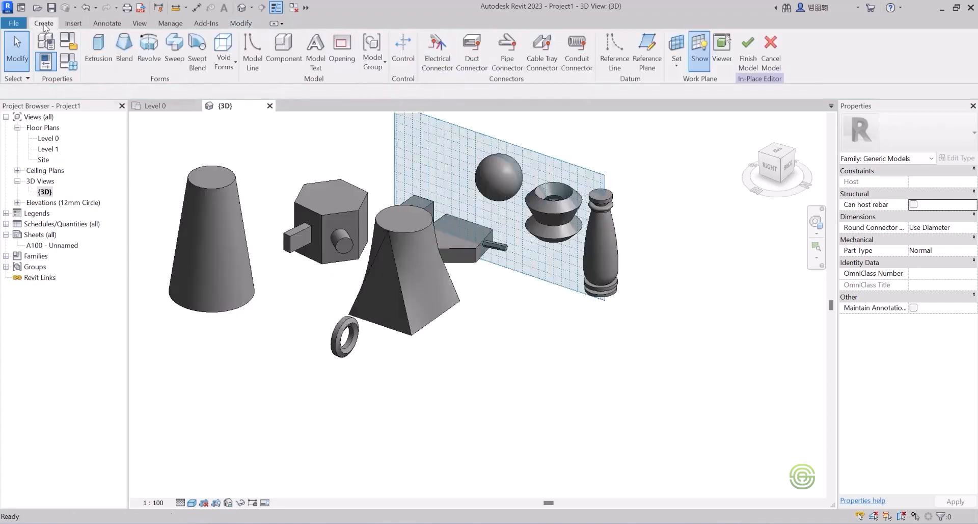
click(174, 46)
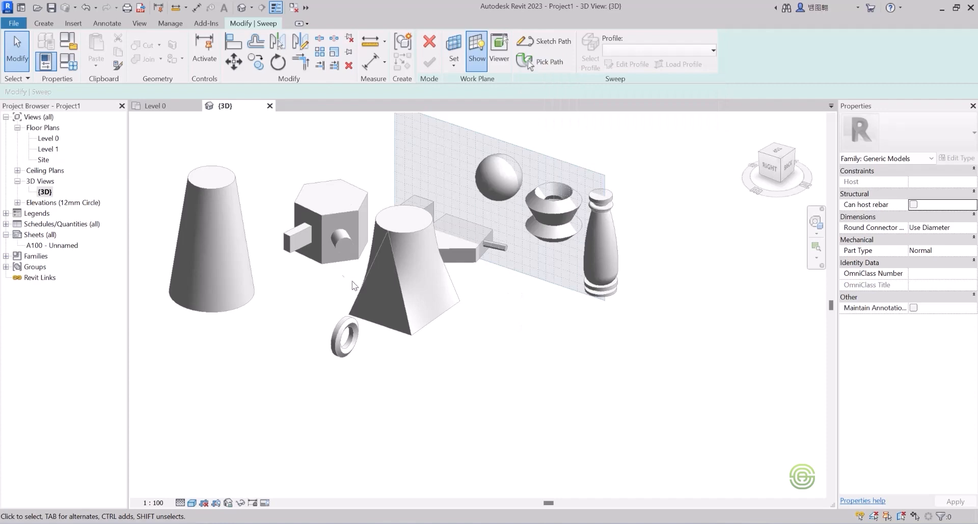
scroll(234, 207, up, 3)
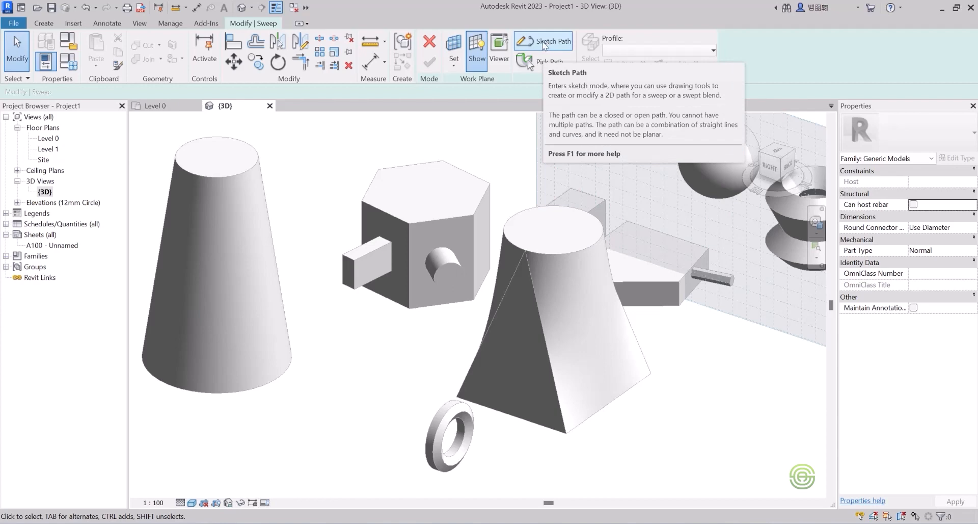
scroll(345, 214, down, 3)
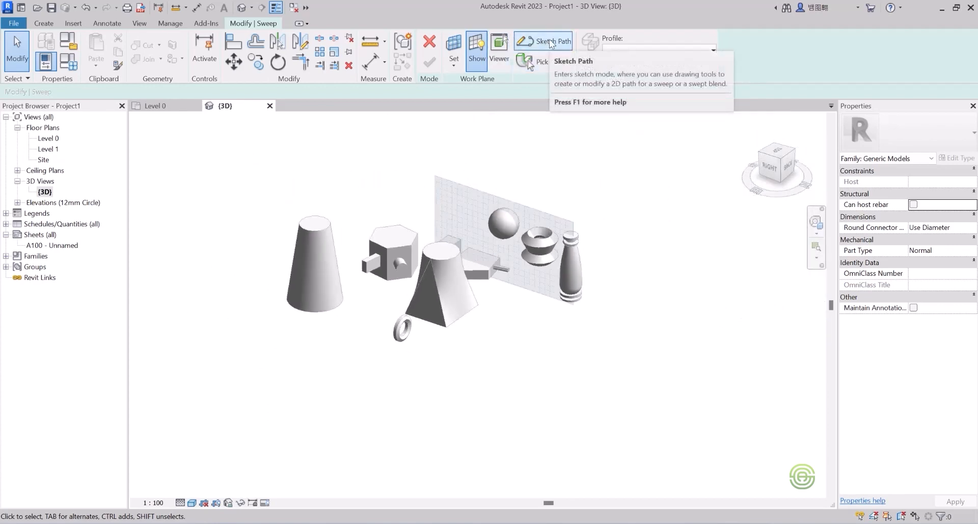
click(454, 64)
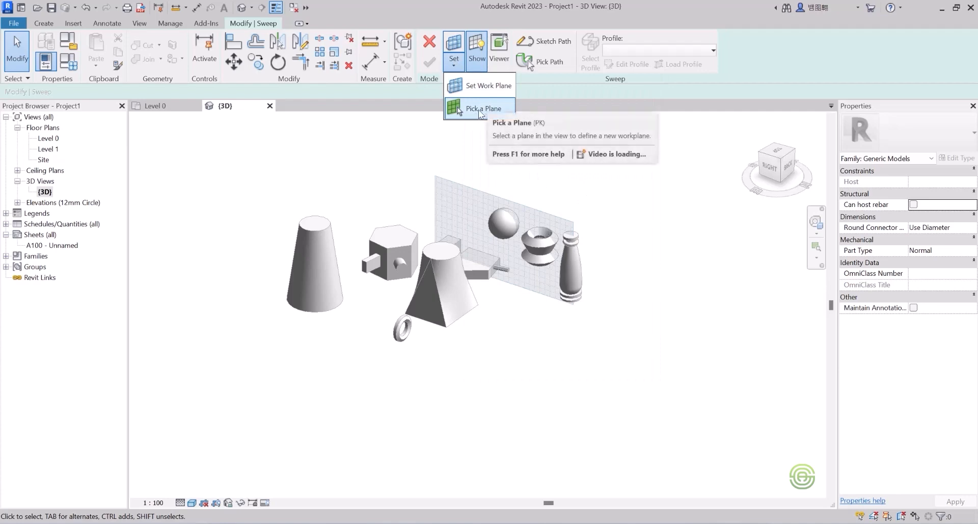
click(480, 110)
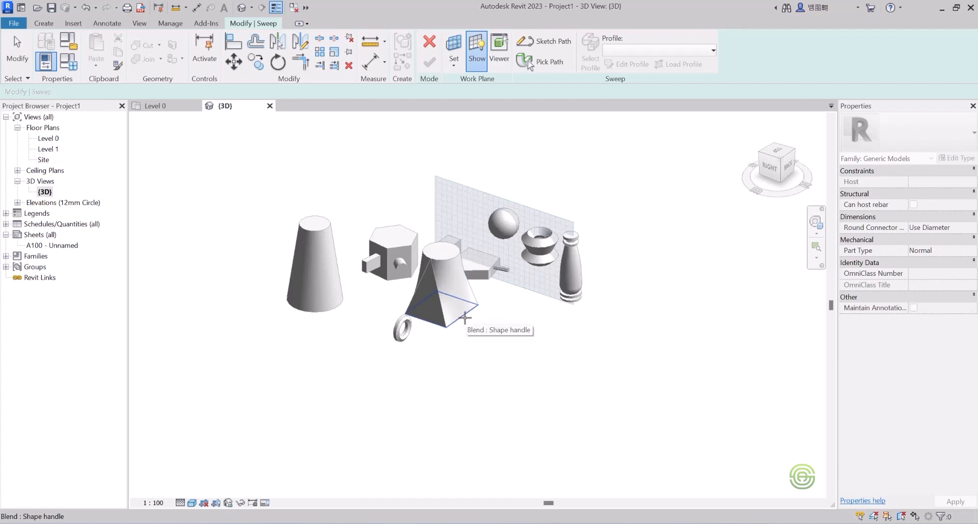
Start the Model Line command on the blend's base plane and enlarge that work plane well past the column and the open area in front.
key(l)
key(i)
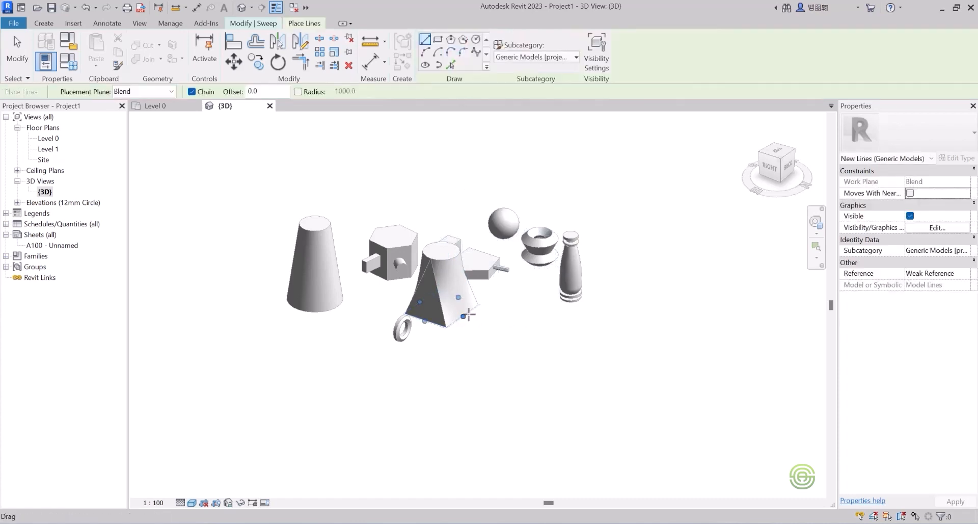
drag(463, 316, 651, 370)
drag(550, 328, 659, 205)
drag(516, 352, 313, 449)
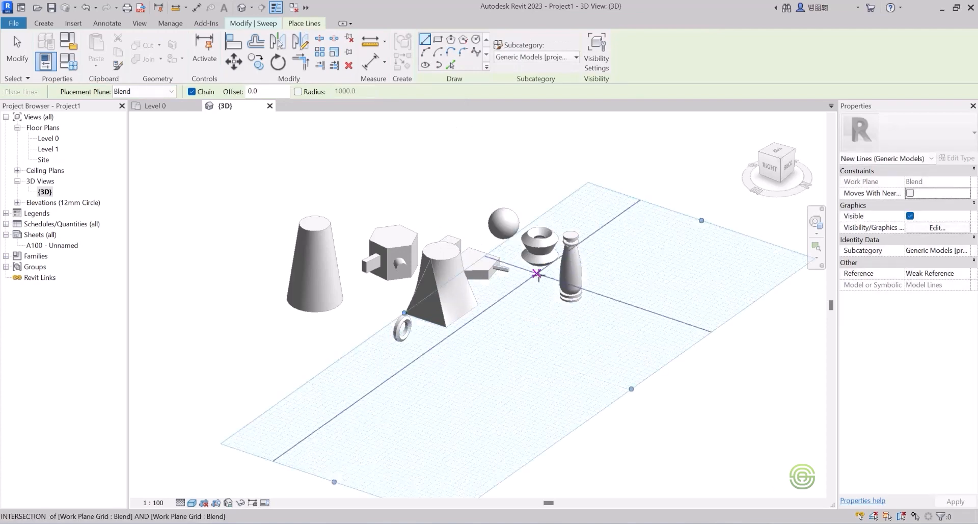
scroll(555, 320, up, 1)
scroll(555, 320, up, 4)
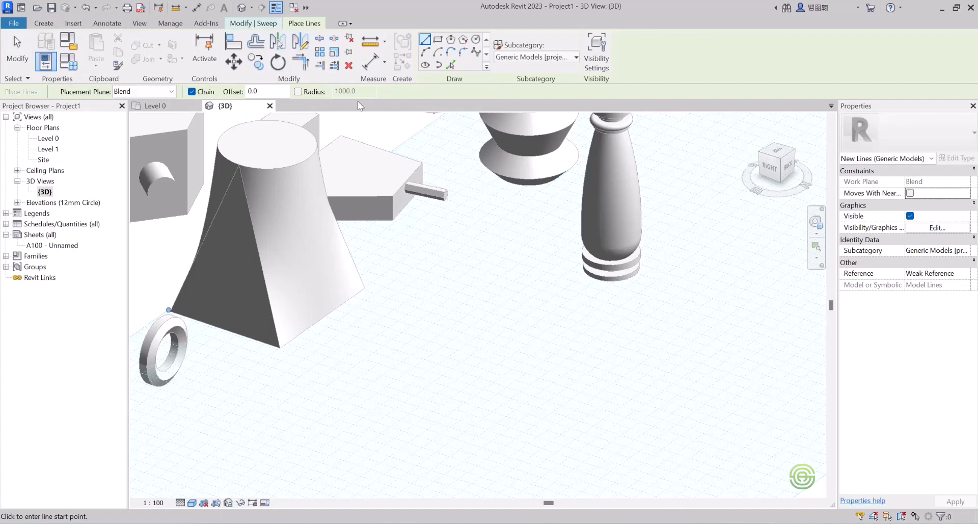
Discard the unfinished Sweep and return to the in-place model editor.
scroll(410, 215, down, 2)
click(42, 24)
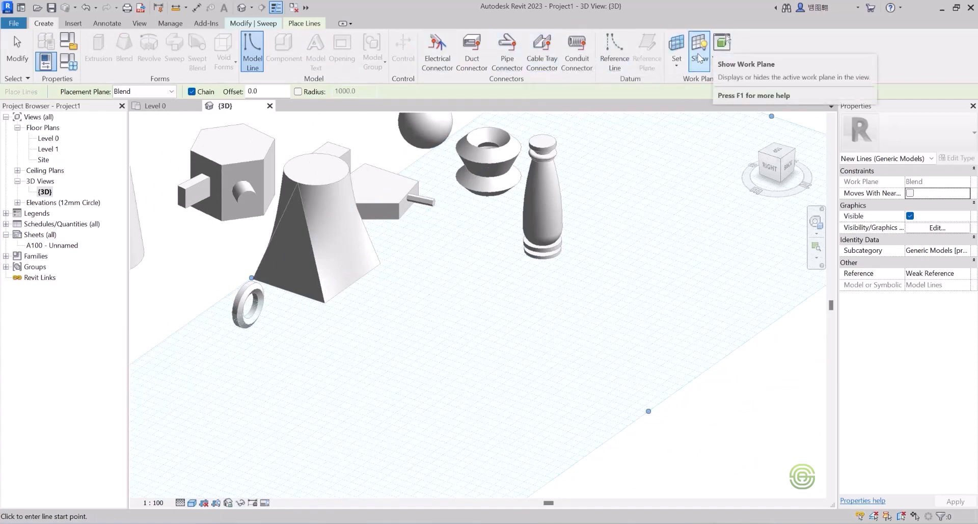
click(303, 23)
click(262, 24)
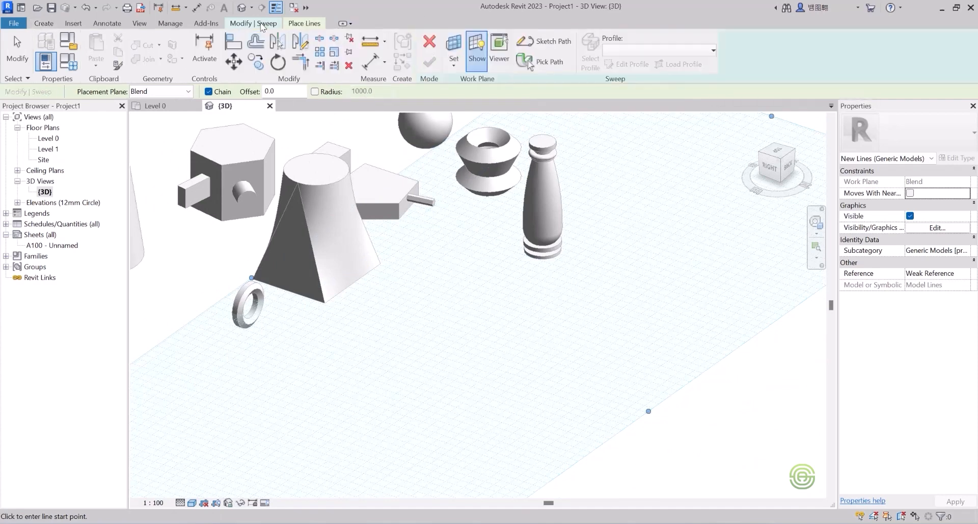
click(426, 45)
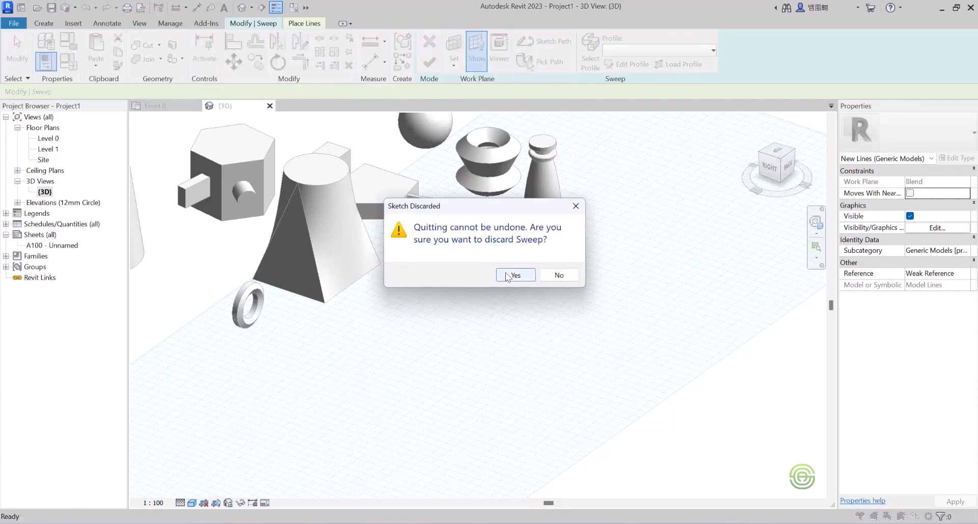
click(514, 275)
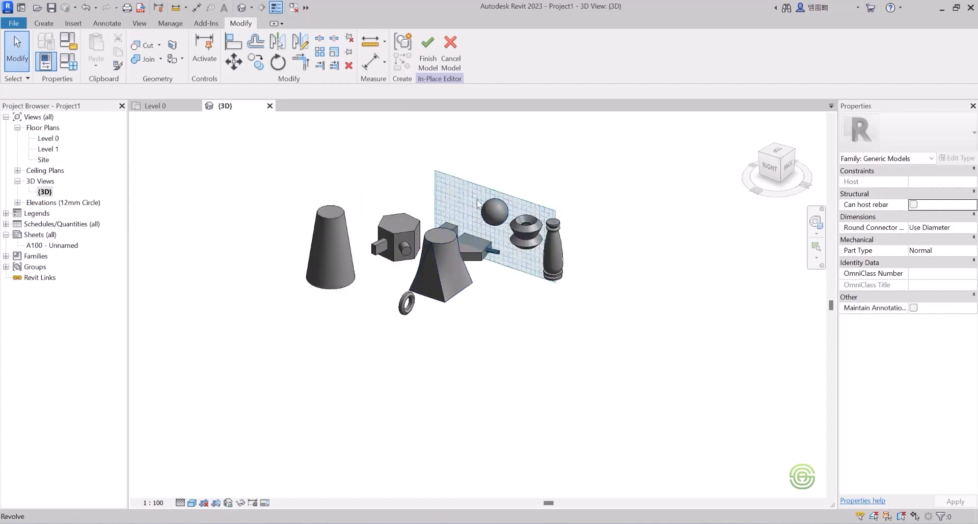
Set the active work plane by picking the square base of the square-to-round blend.
click(43, 23)
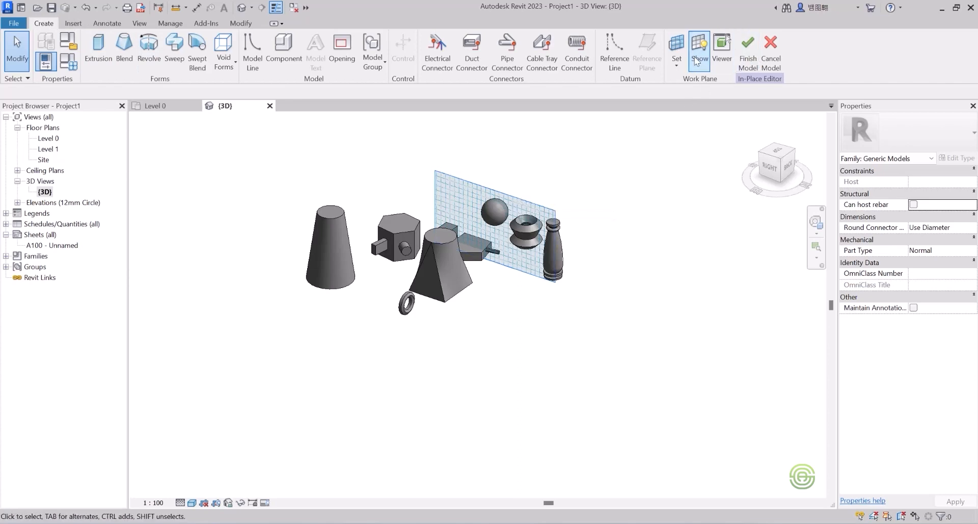
click(676, 64)
click(695, 113)
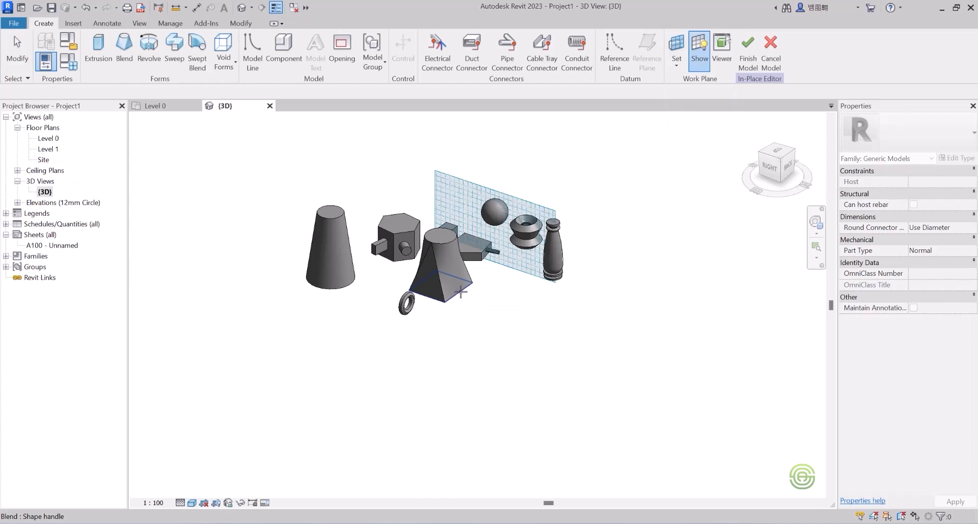
click(460, 291)
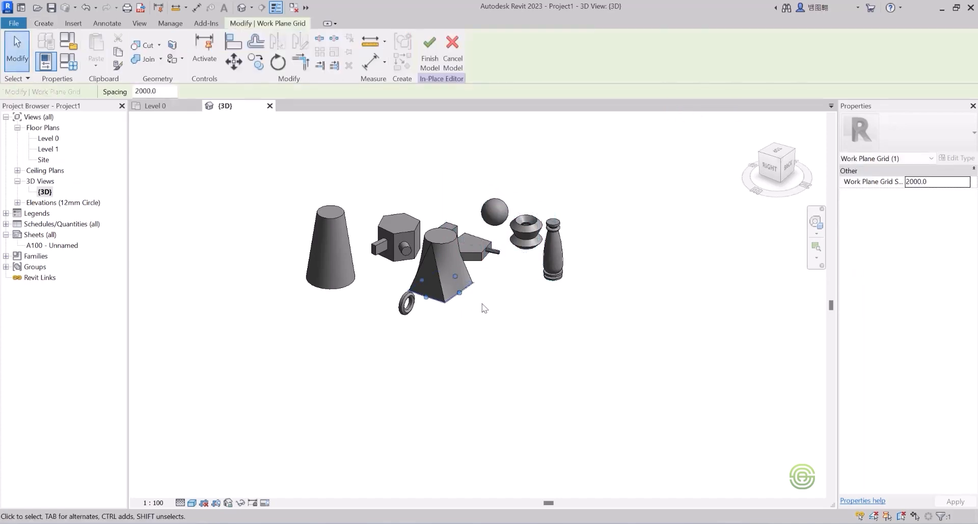
Enlarge the blend's base work plane grid on all four sides so it extends beneath all the solids and the open area in front.
drag(461, 294, 631, 350)
drag(541, 305, 624, 193)
drag(511, 325, 374, 412)
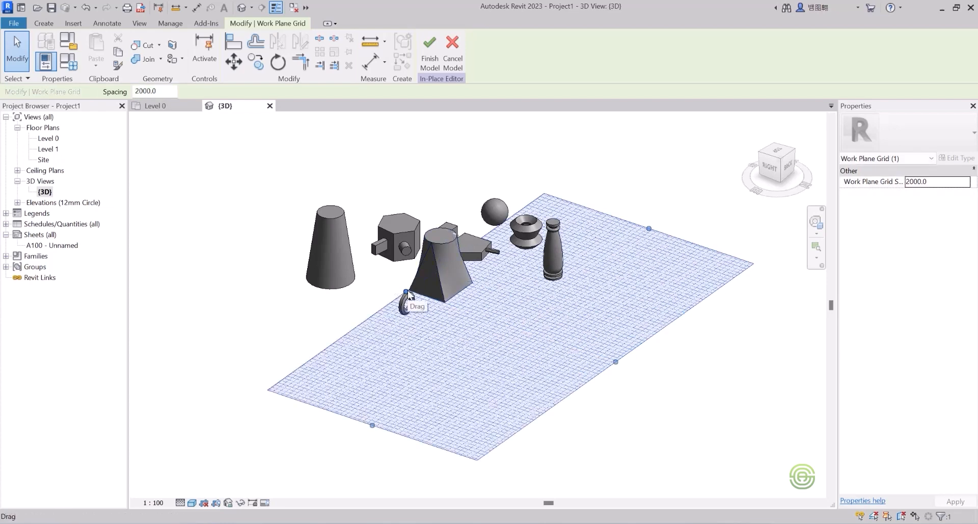
drag(406, 292, 245, 249)
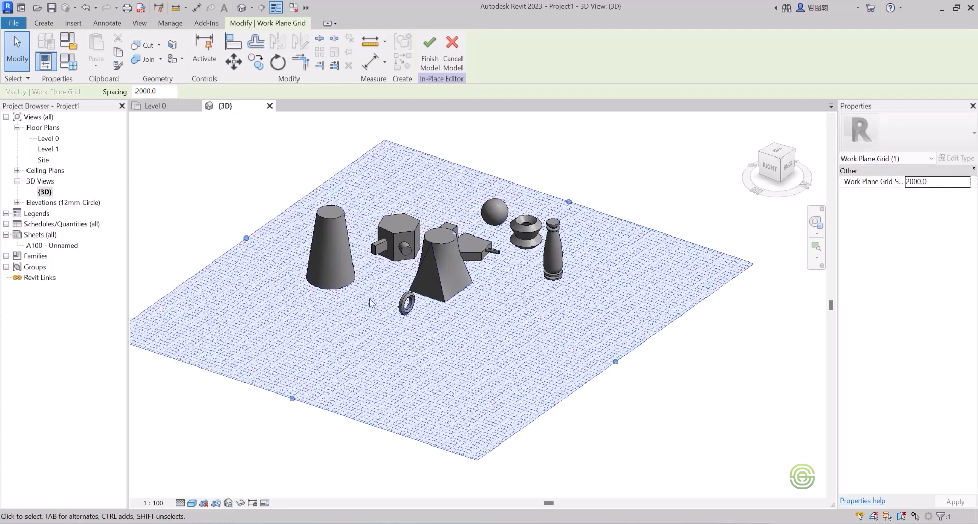
key(Escape)
Start a Sweep and sketch its path on the base plane as a start-end-radius arc with ends 32000 mm apart, and finish the path.
scroll(485, 348, up, 2)
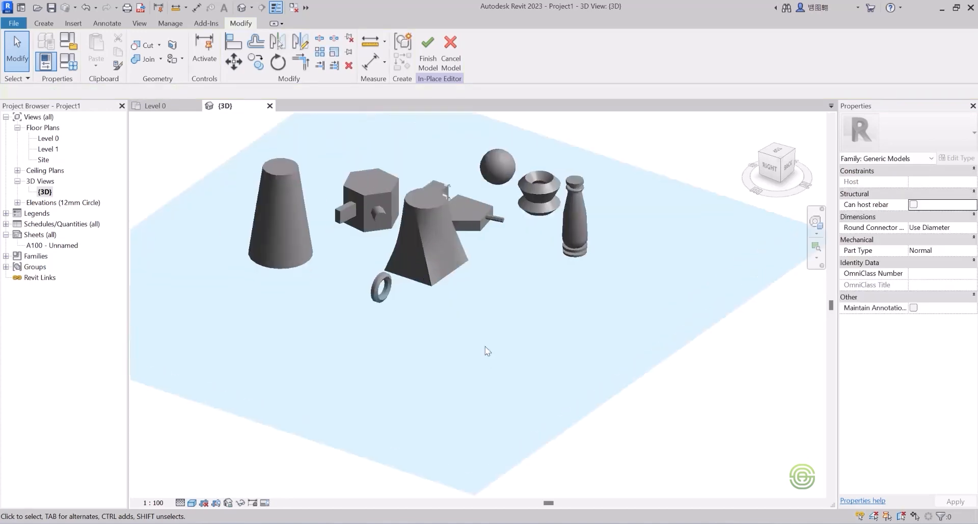
click(44, 23)
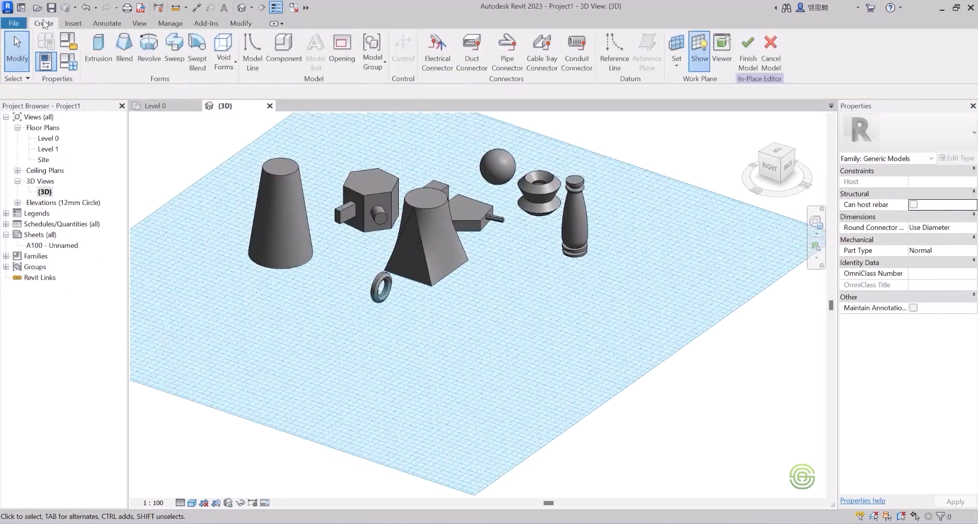
click(174, 45)
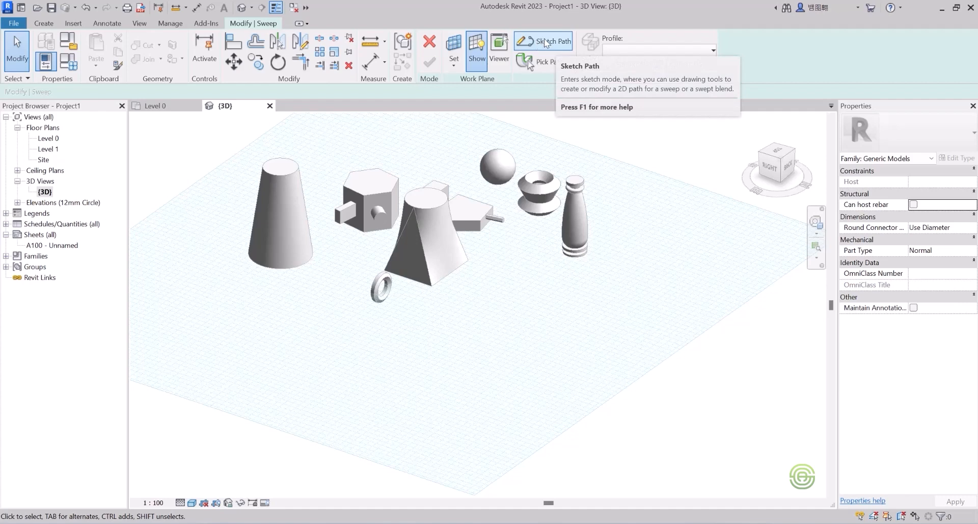
click(544, 43)
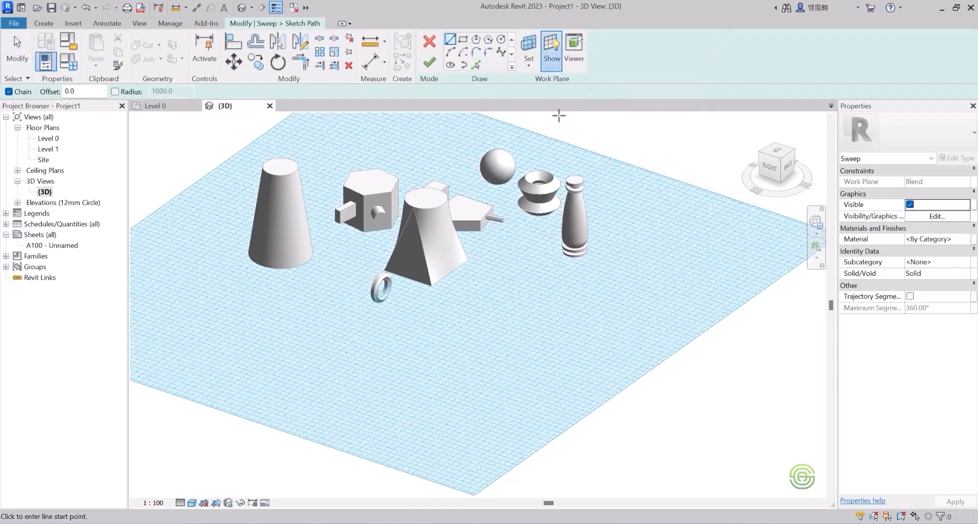
click(451, 52)
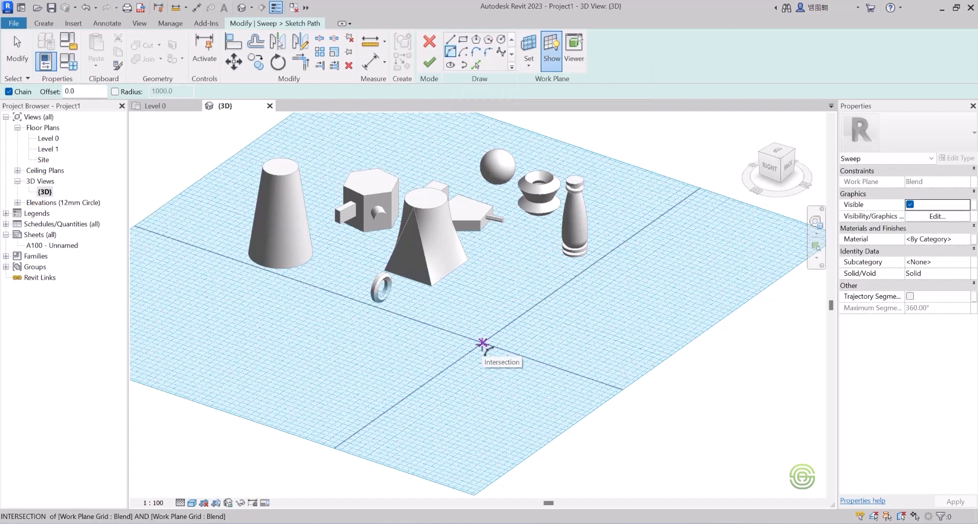
click(482, 342)
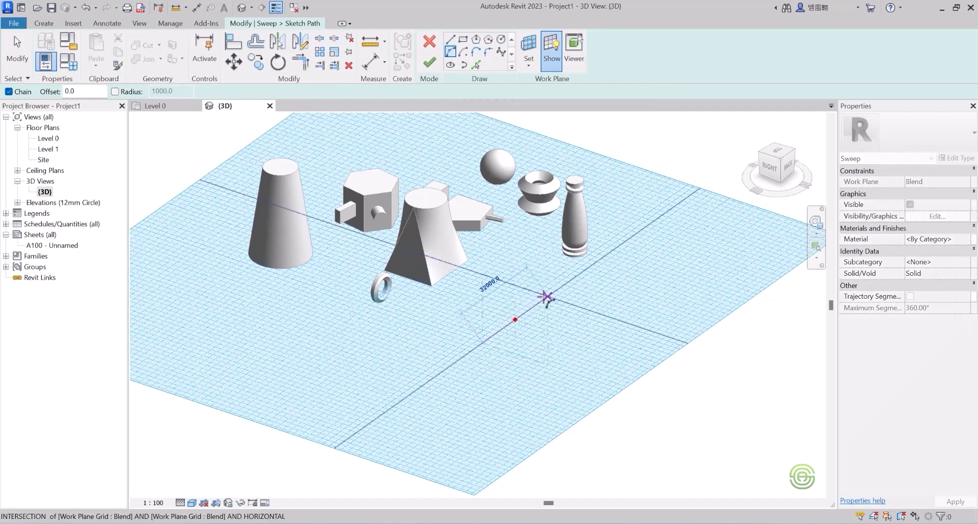
click(547, 296)
scroll(500, 314, up, 2)
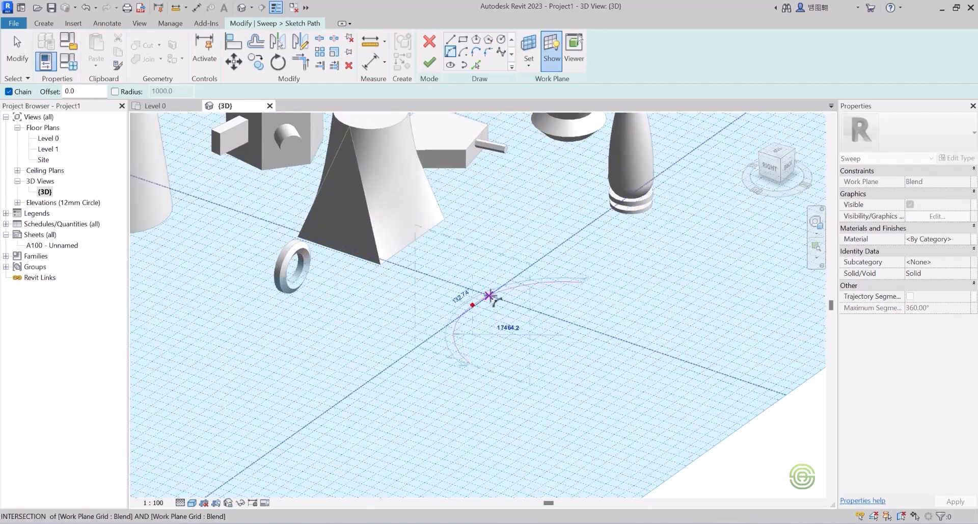
click(489, 295)
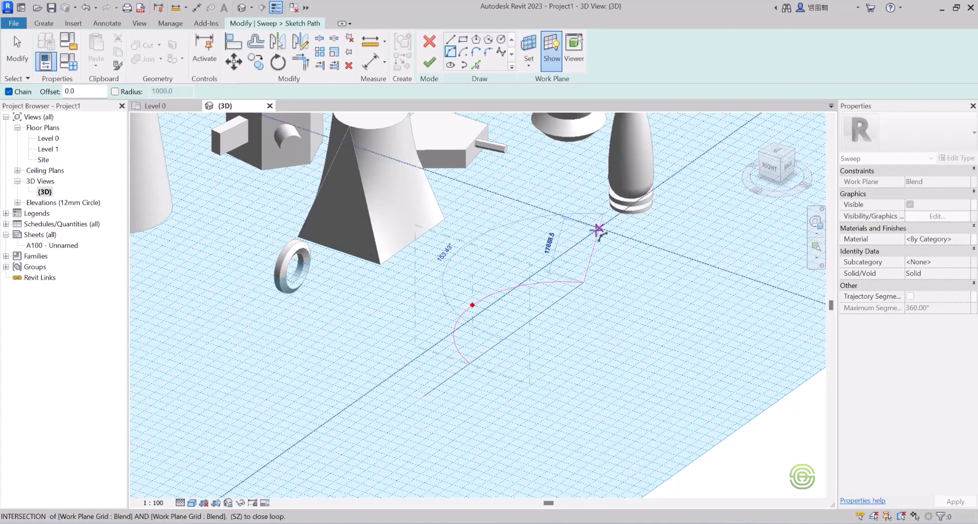
click(429, 63)
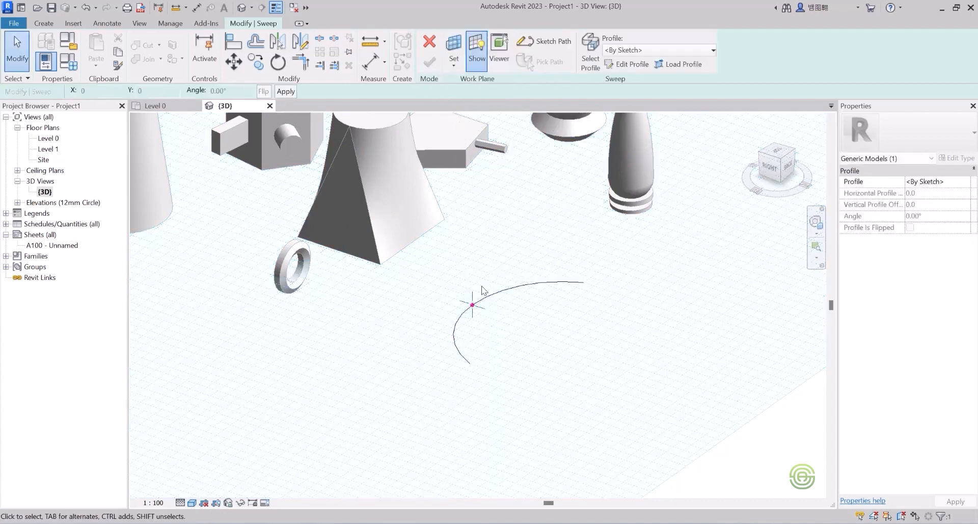
Keep the sweep profile set to <By Sketch> and open it for editing on the plane crossing the arc path.
scroll(487, 285, up, 2)
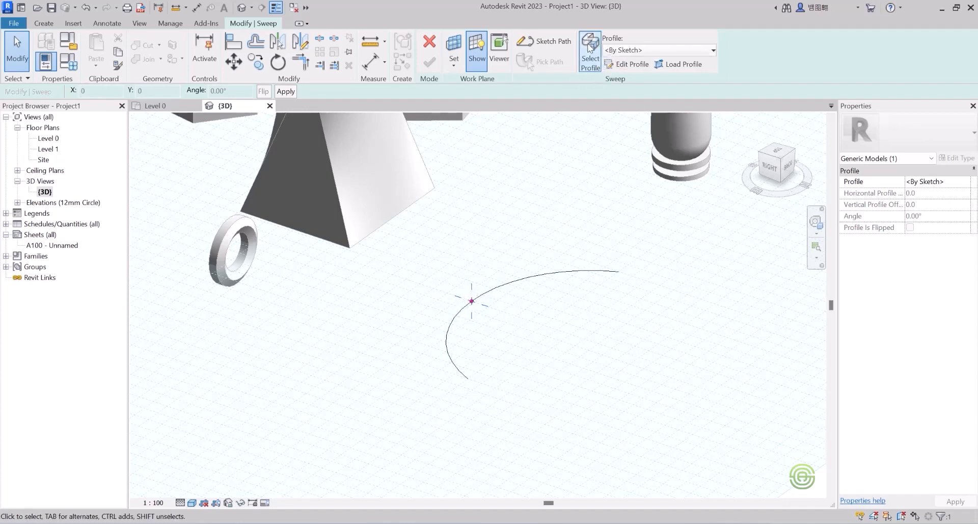
click(623, 50)
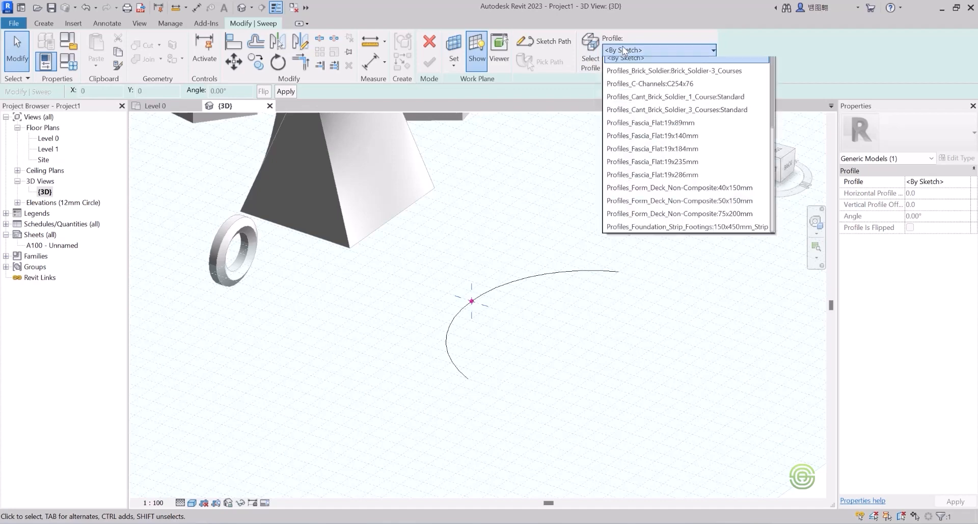
click(615, 50)
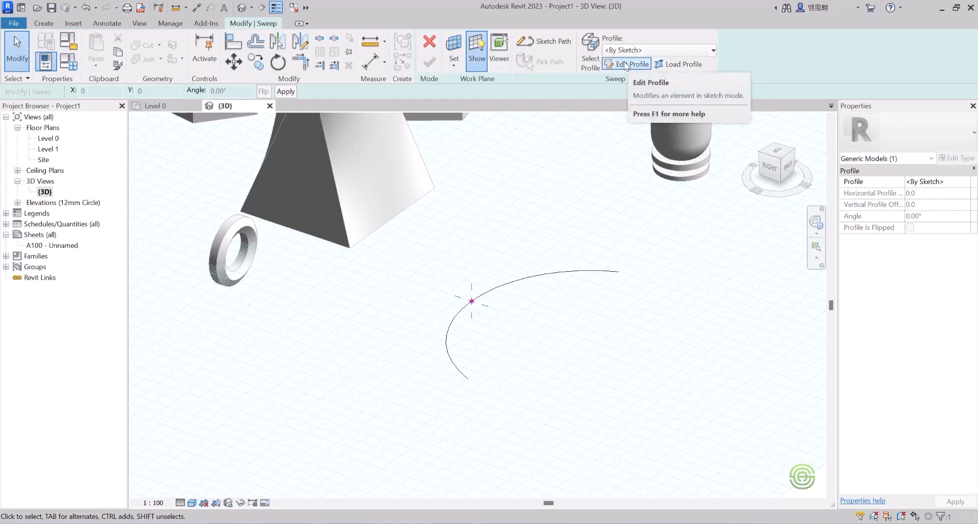
click(627, 64)
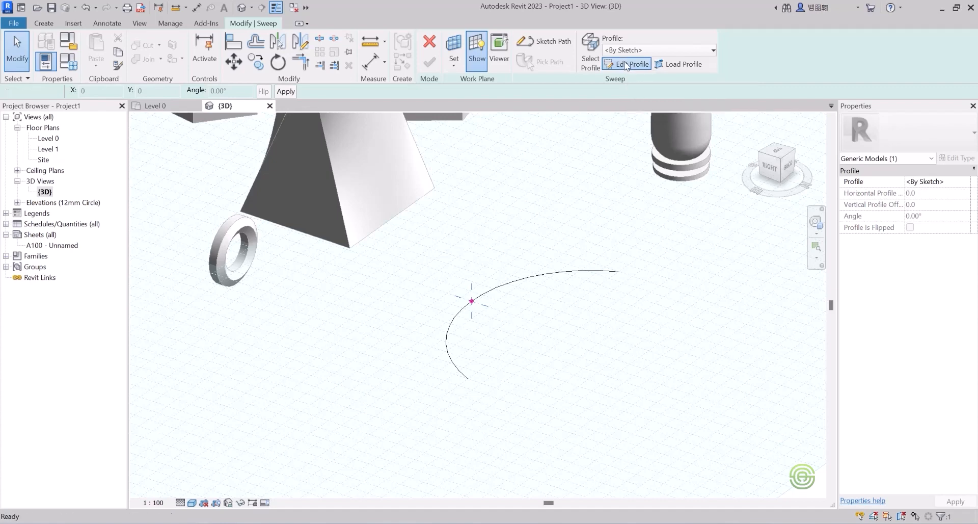
scroll(473, 321, up, 3)
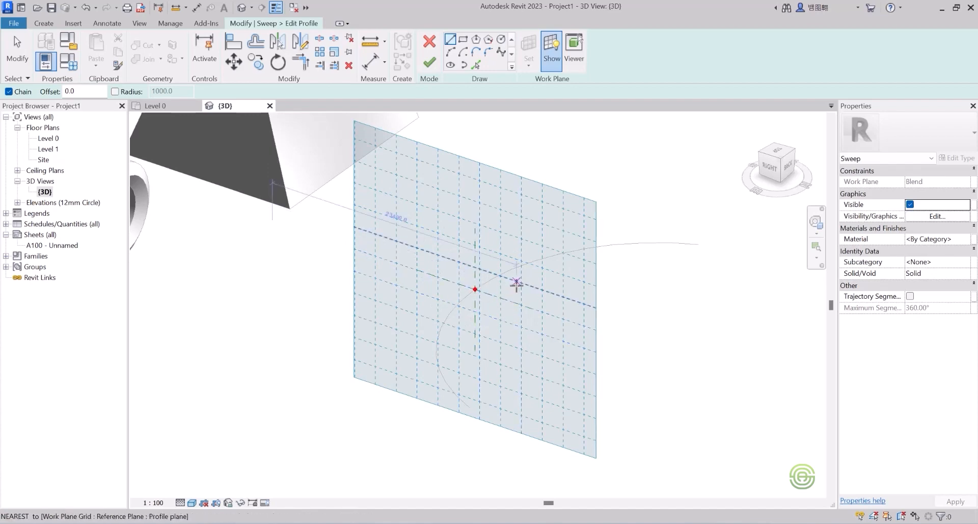
Sketch a circular profile centred on the path's reference point and finish the profile sketch.
click(501, 39)
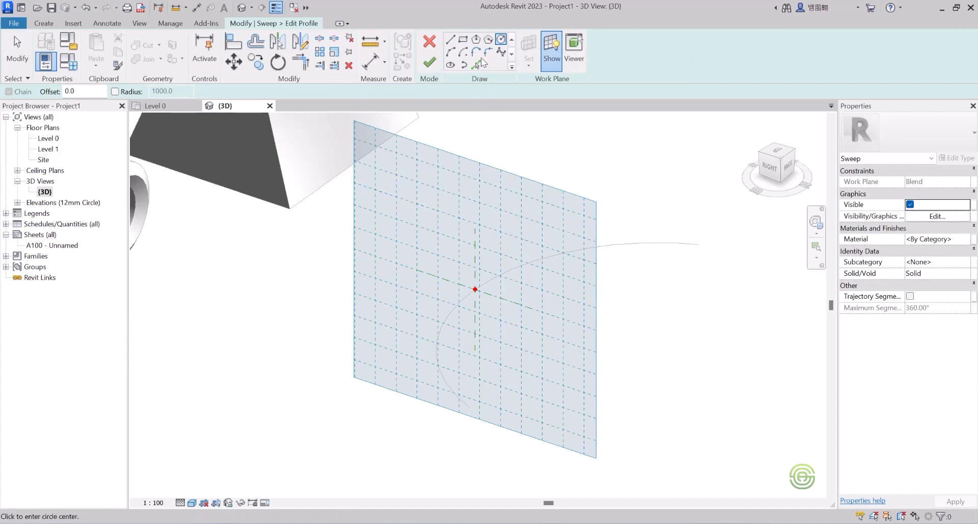
scroll(471, 284, up, 3)
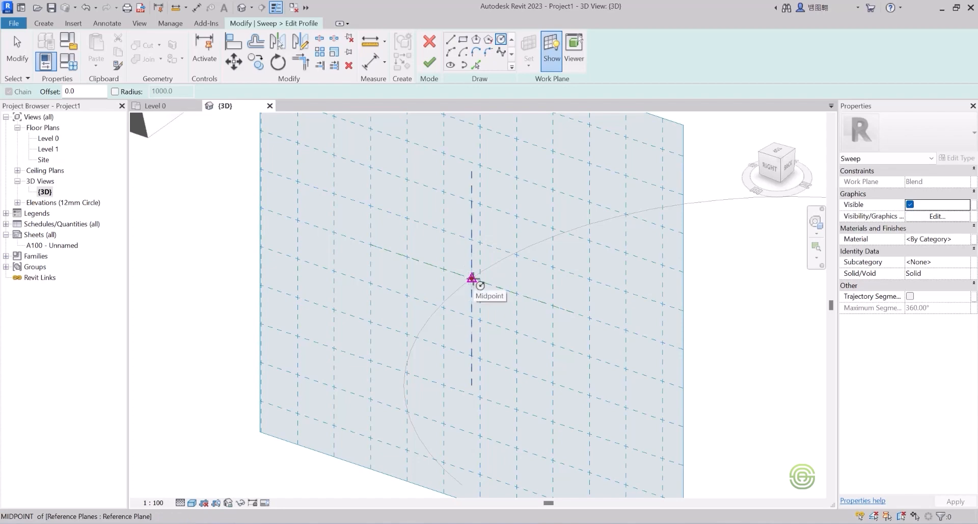
click(472, 279)
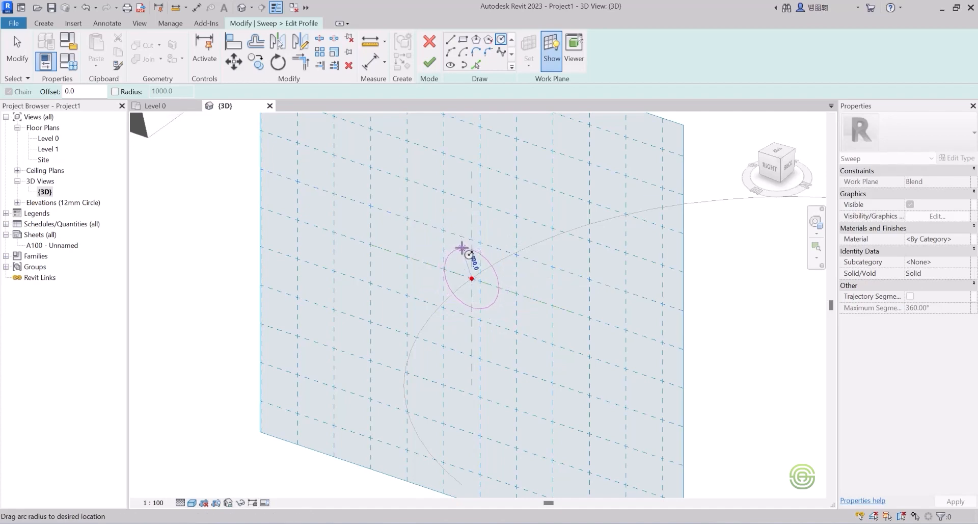
click(462, 249)
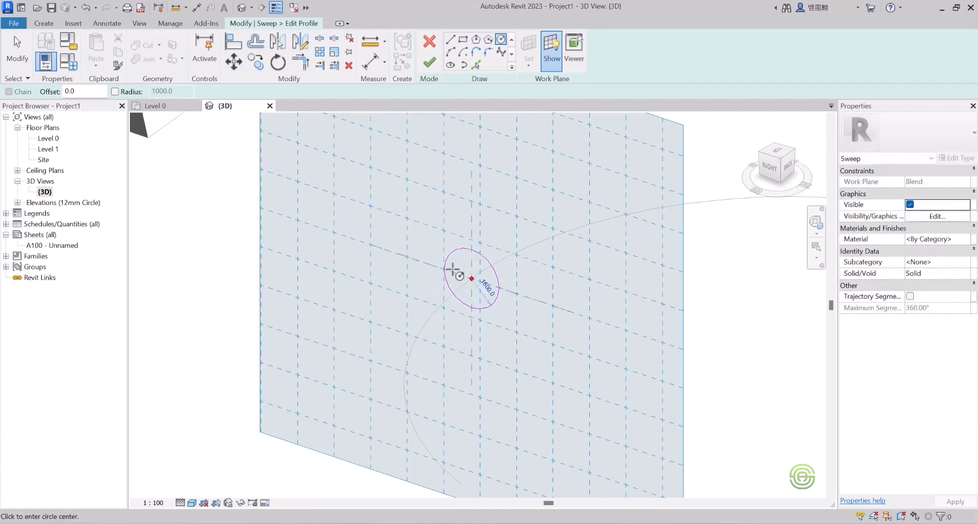
click(429, 63)
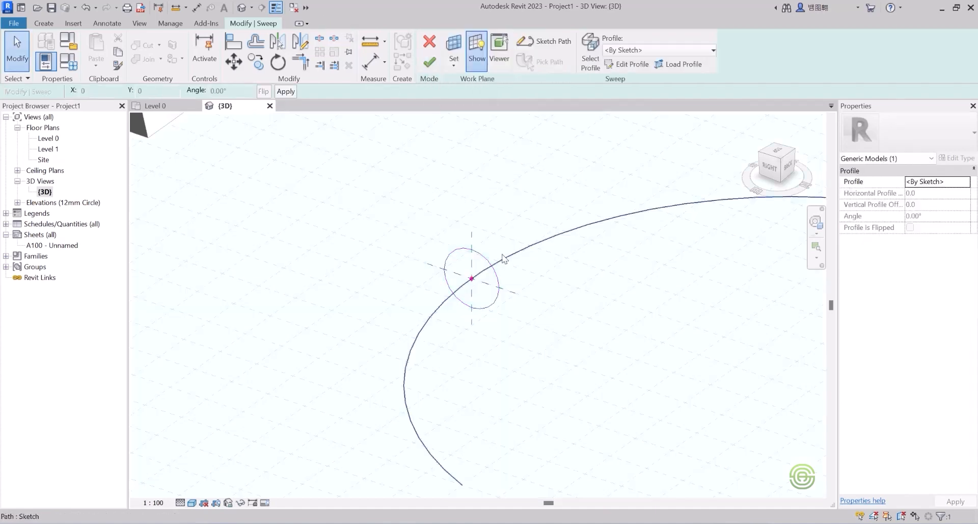
Complete the Sweep as a solid curved tube along the arc path, and deselect it.
scroll(443, 297, down, 2)
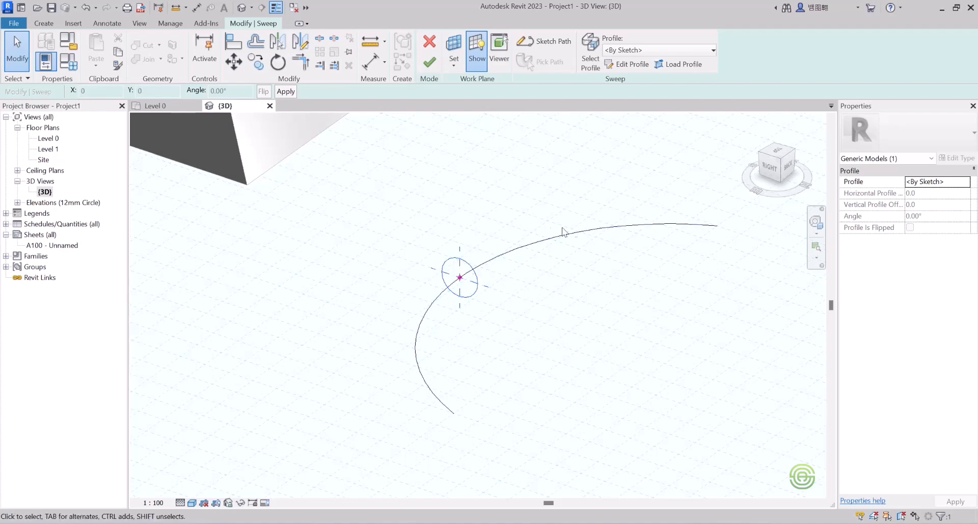
click(431, 62)
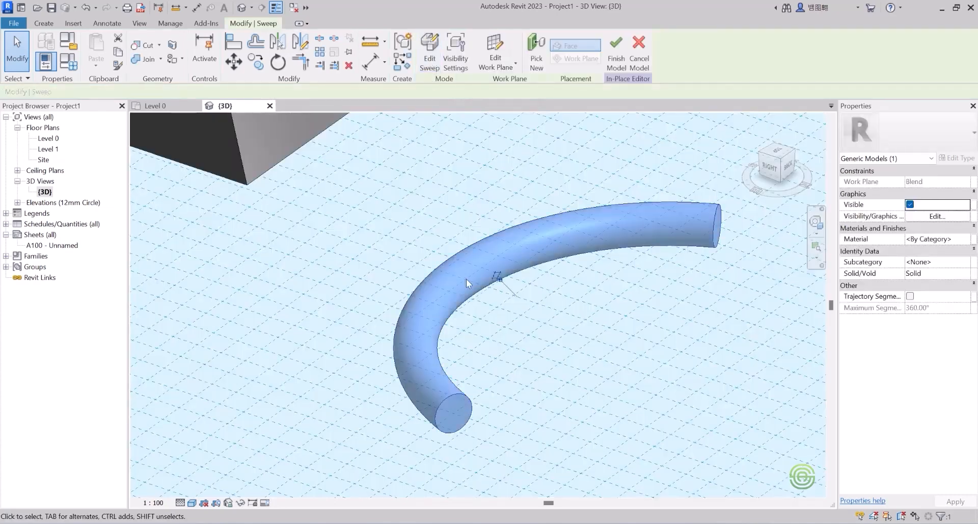
scroll(459, 265, down, 3)
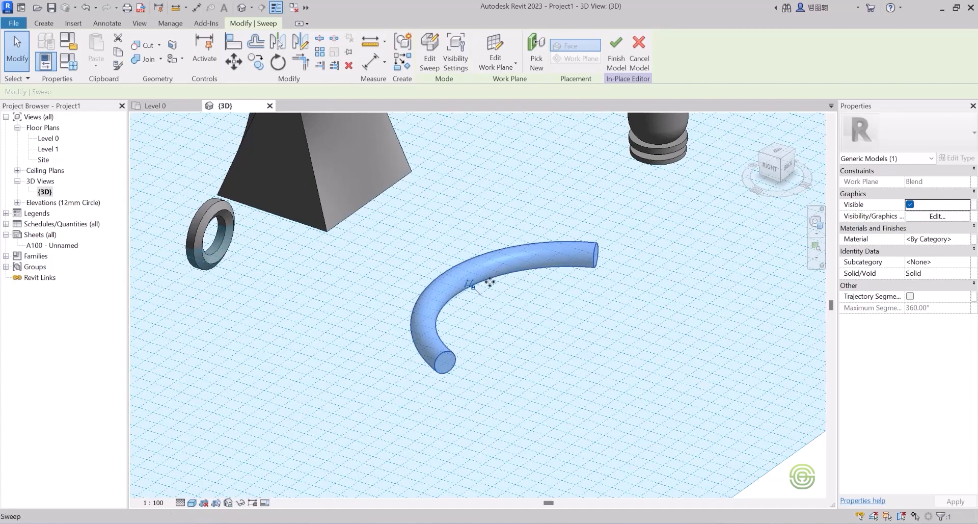
scroll(450, 300, down, 3)
click(515, 321)
middle_drag(490, 313, 555, 308)
key(alt)
scroll(554, 318, up, 5)
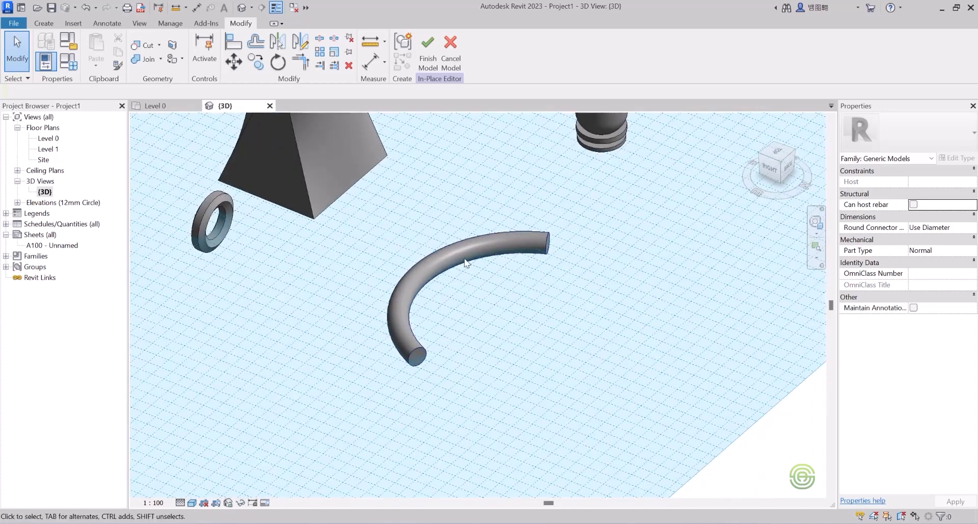
Start a Sweep, sketch its path as an open zigzag of four connected lines on the base plane beside the curved tube, and finish the path.
click(40, 23)
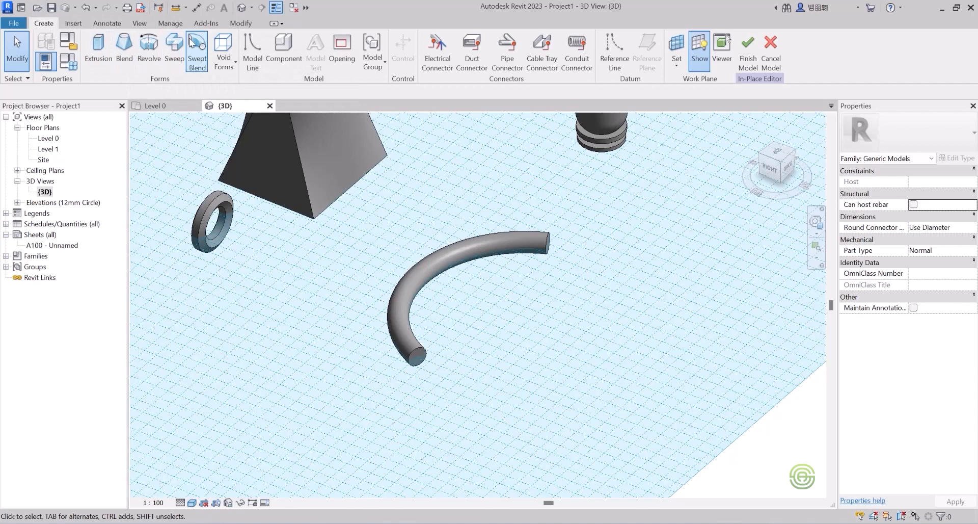
click(176, 47)
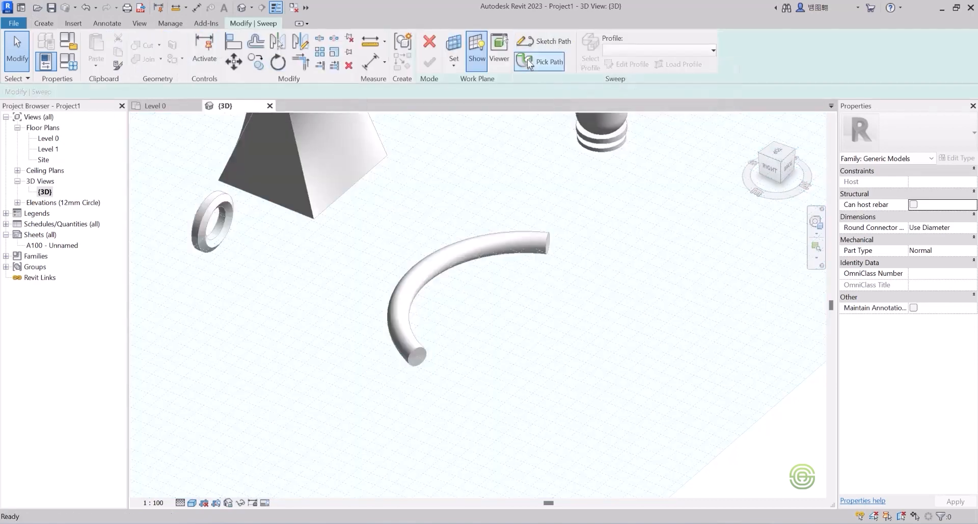
click(552, 45)
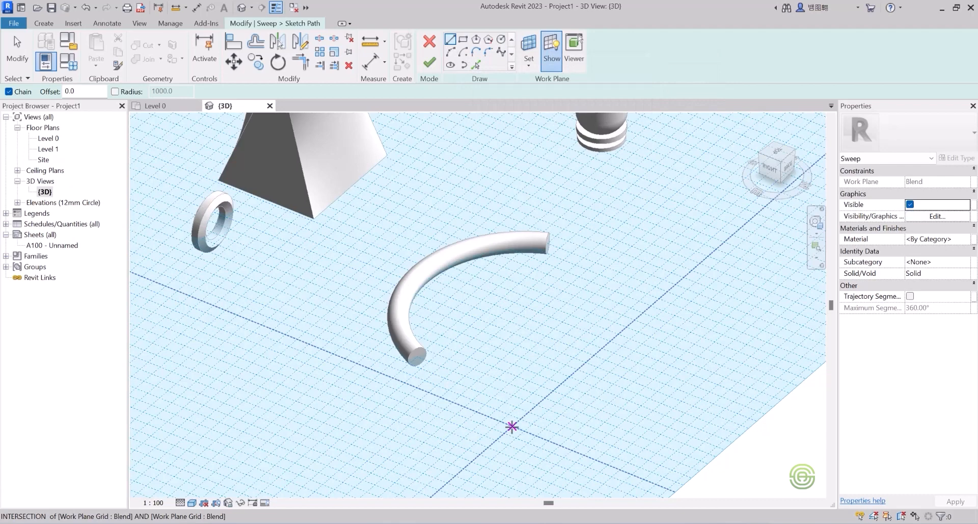
click(507, 428)
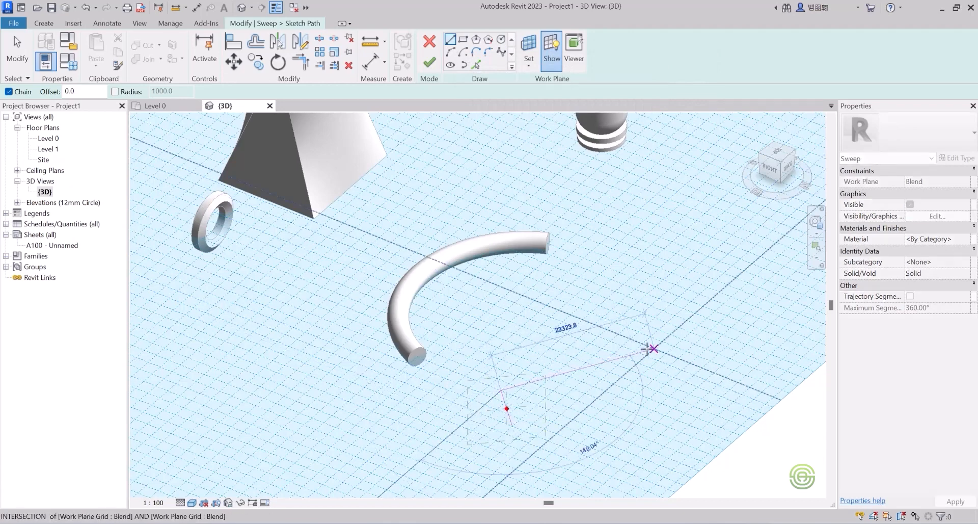
click(652, 265)
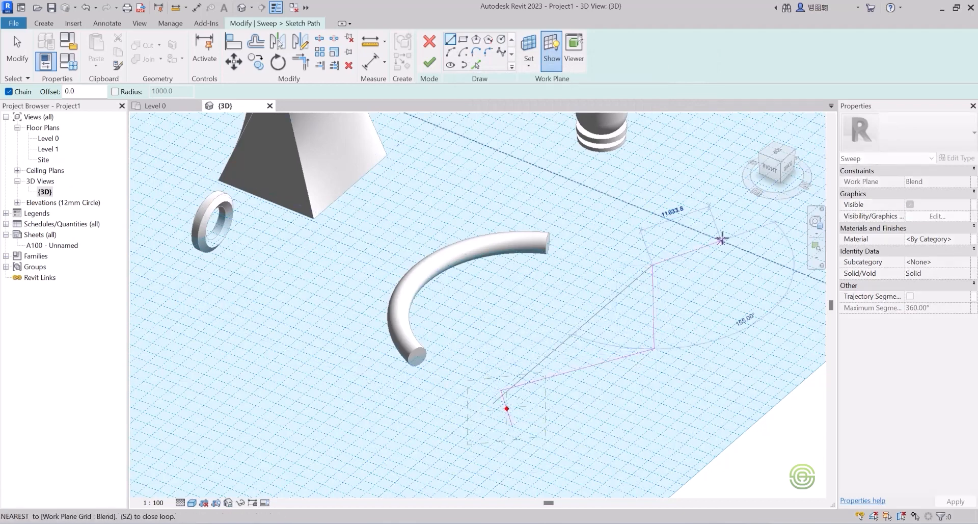
click(723, 237)
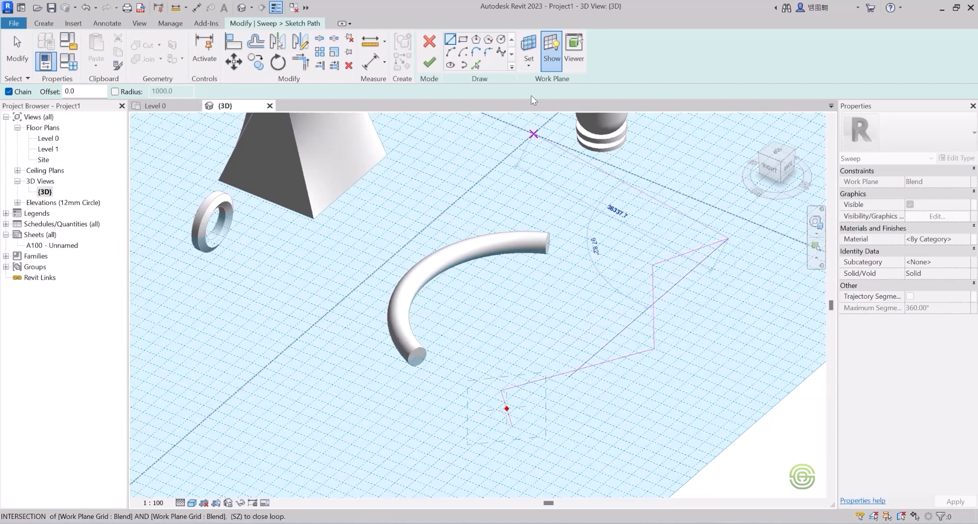
click(431, 64)
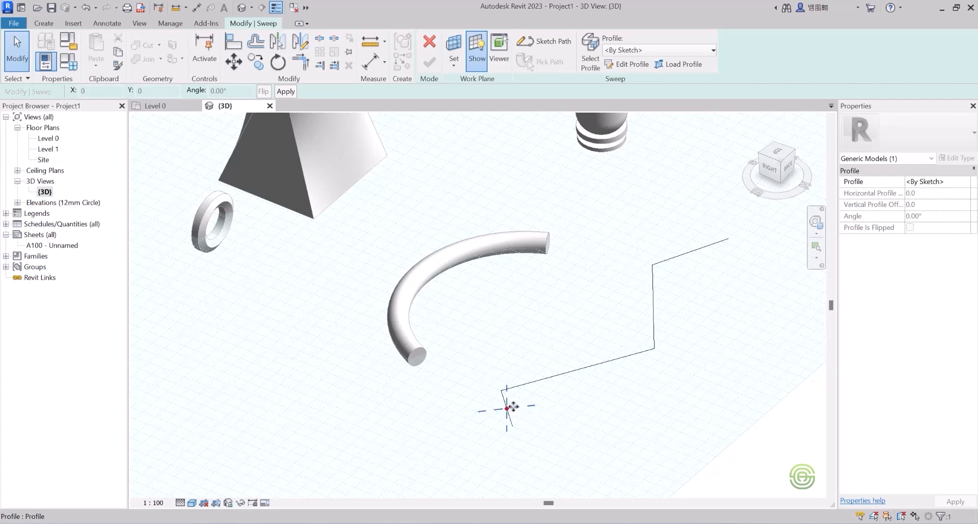
Edit the sweep profile, sketch a rectangle about 2800 by 2500 mm around the path's reference point, and finish the profile.
click(626, 65)
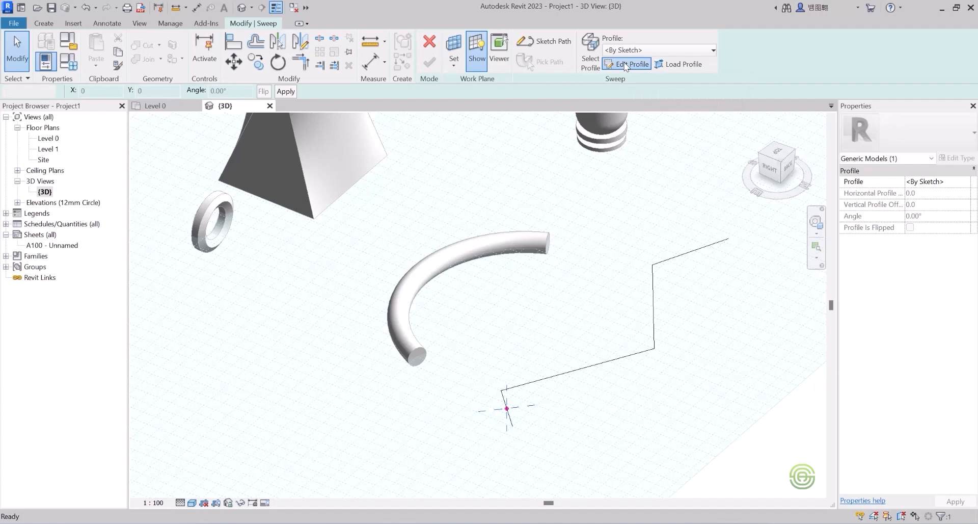
scroll(496, 440, up, 1)
scroll(514, 418, up, 3)
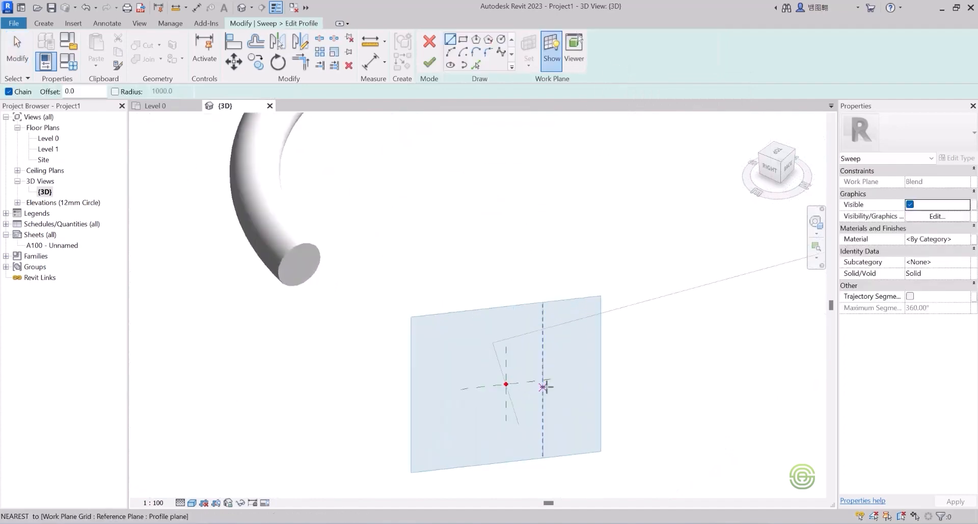
click(500, 383)
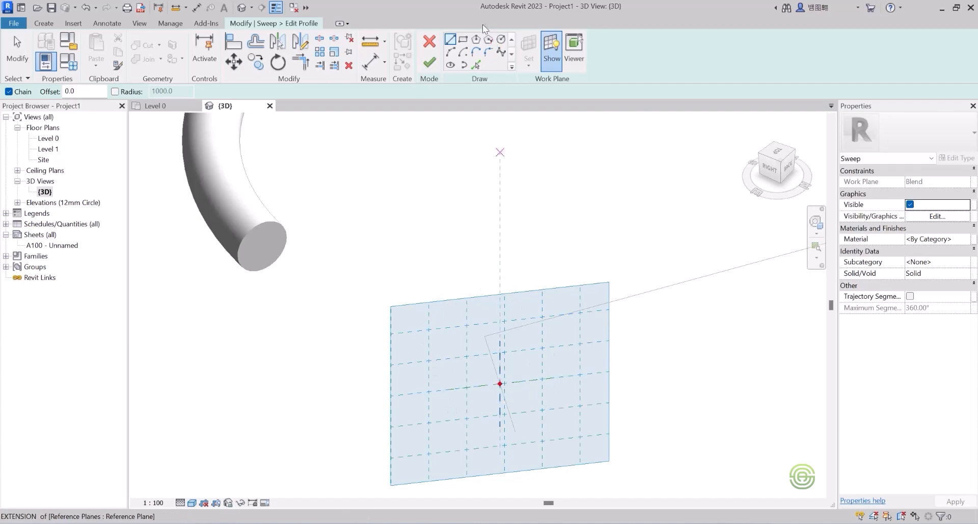
click(462, 40)
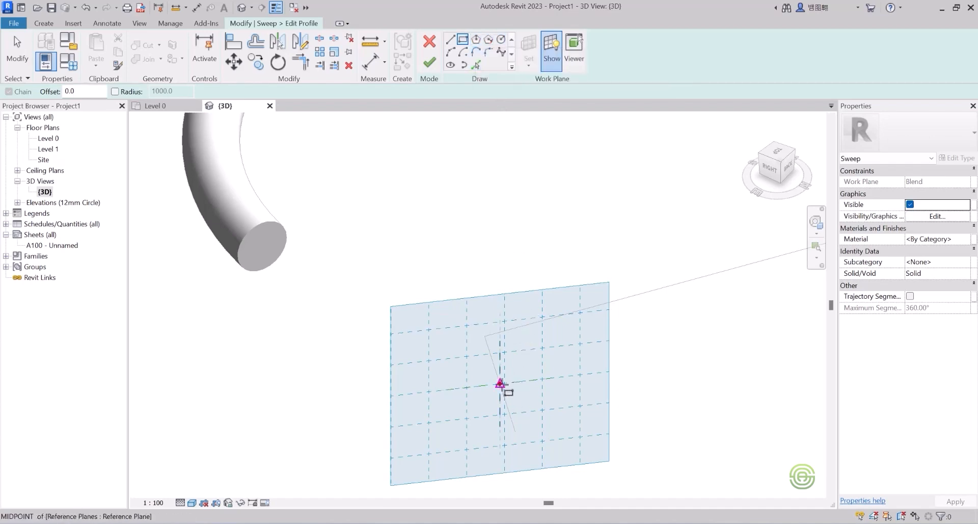
scroll(500, 383, up, 2)
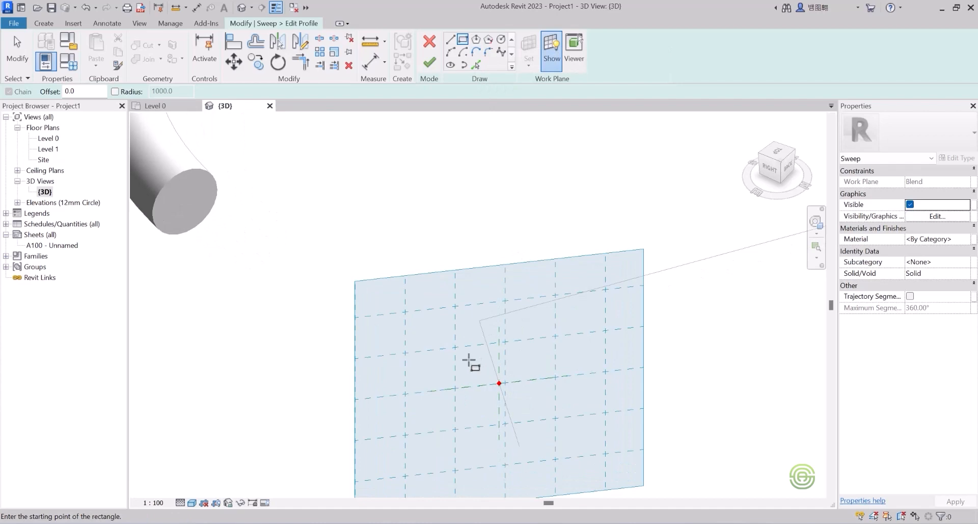
click(469, 360)
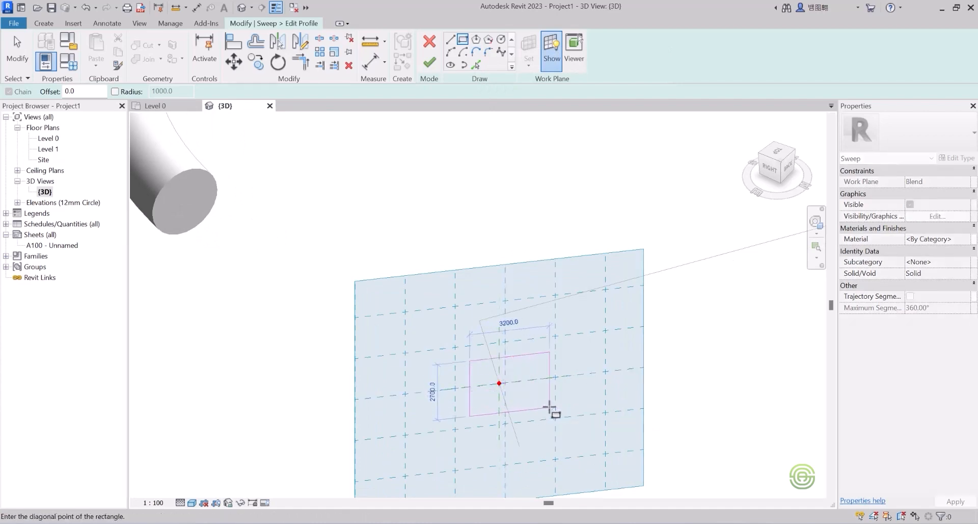
click(539, 405)
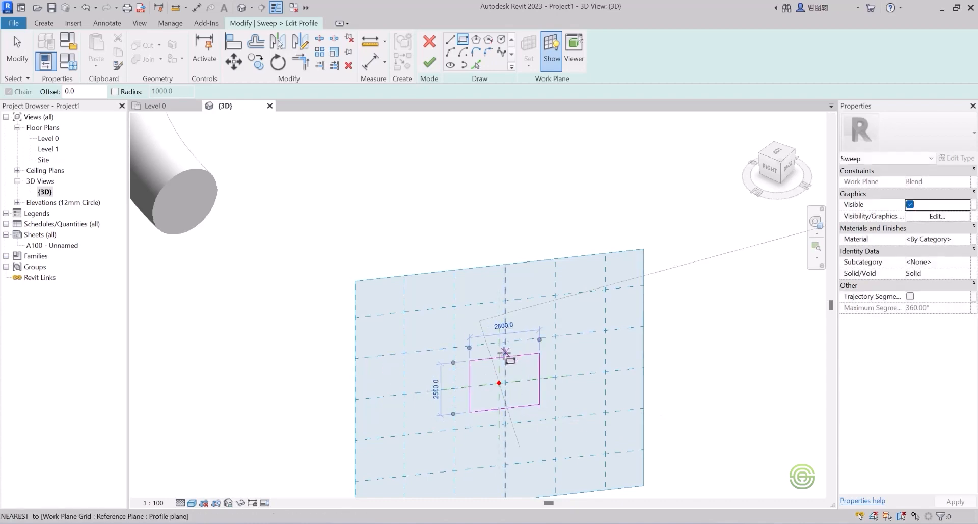
click(429, 62)
Complete the Sweep as a solid rectangular bar along the zigzag path, and hide the work plane.
scroll(387, 353, down, 4)
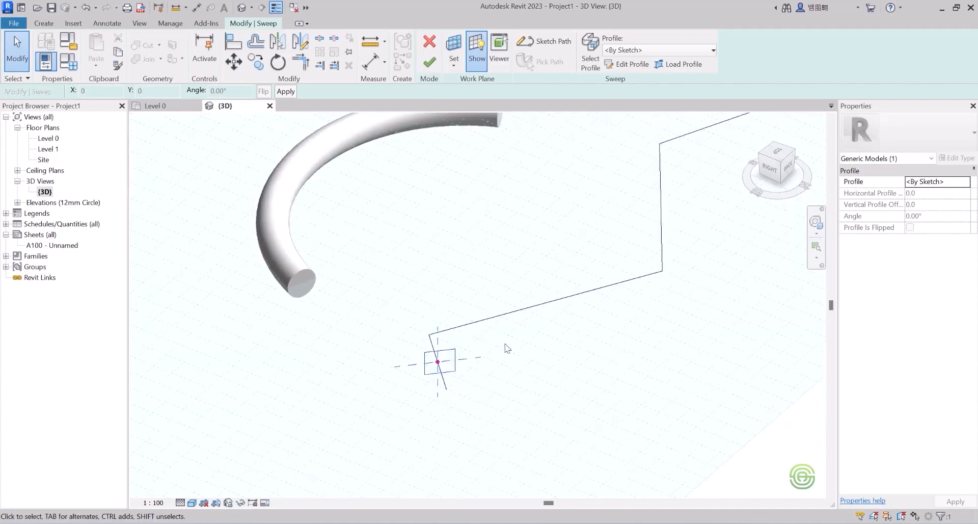
scroll(448, 367, up, 3)
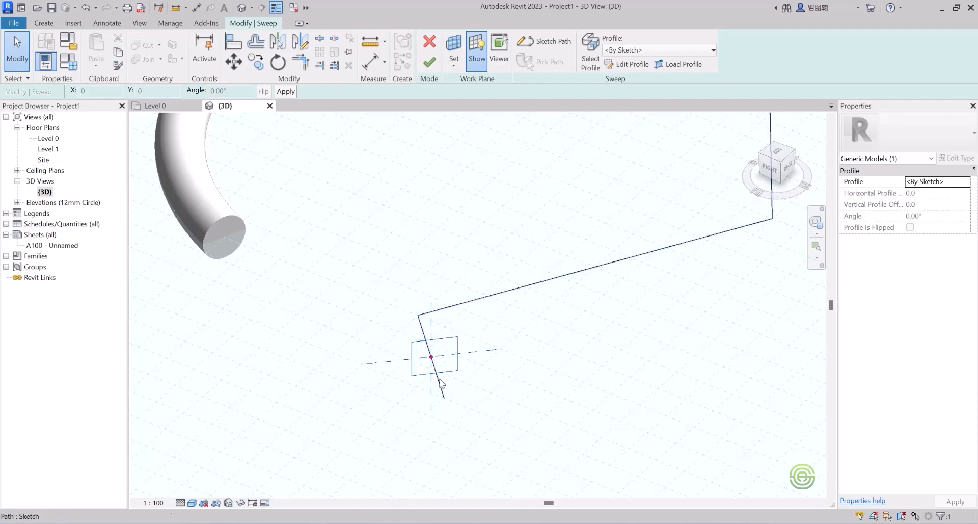
scroll(339, 423, down, 3)
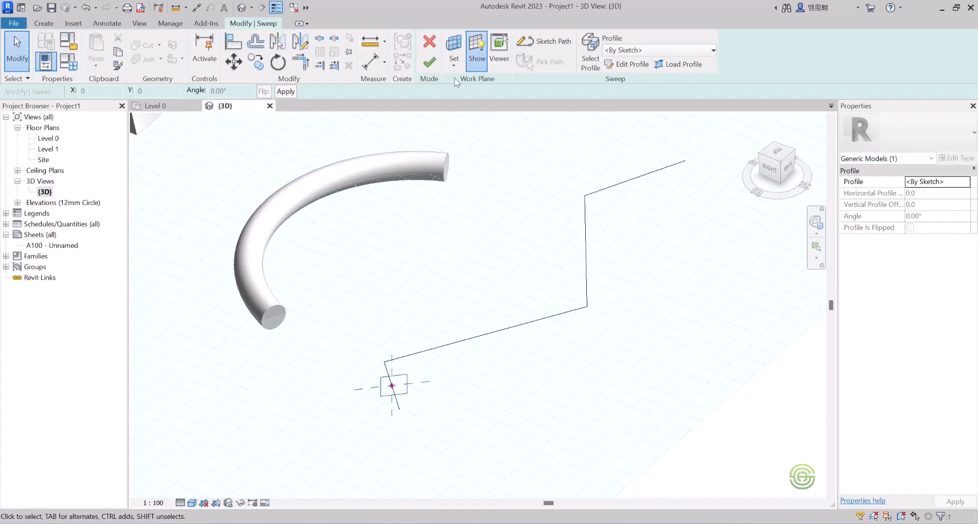
click(430, 59)
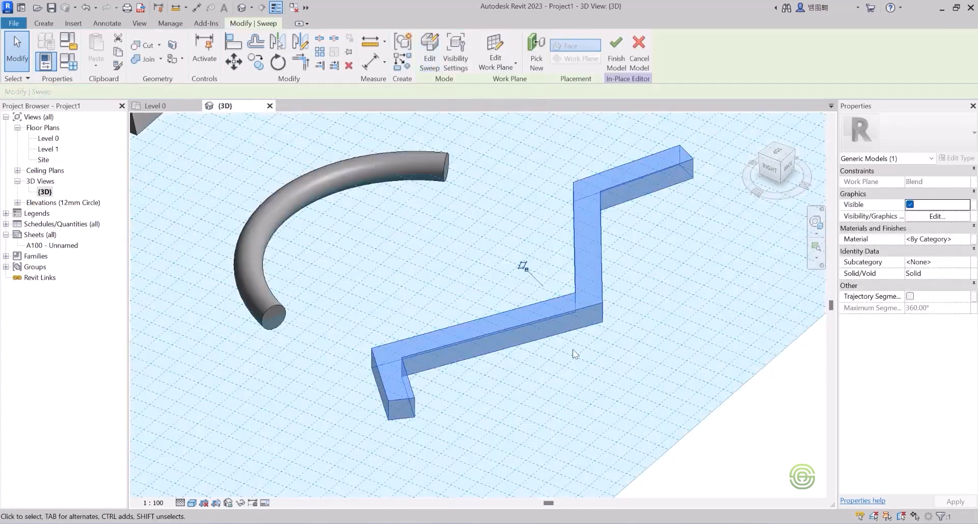
click(726, 423)
scroll(437, 358, down, 2)
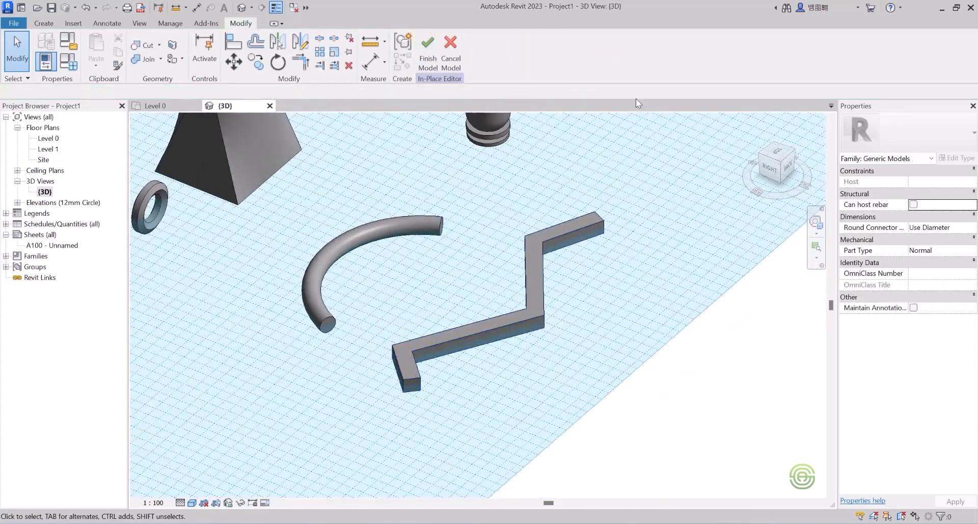
click(50, 26)
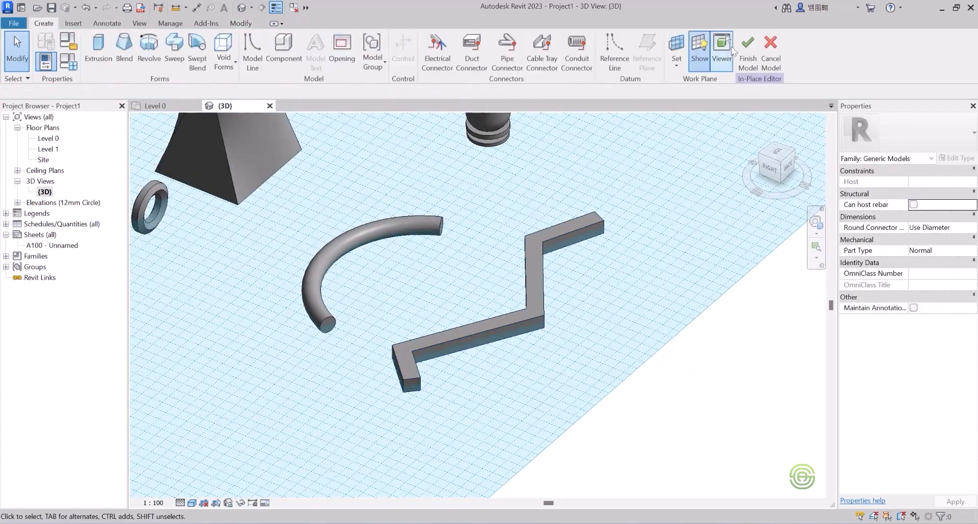
click(696, 46)
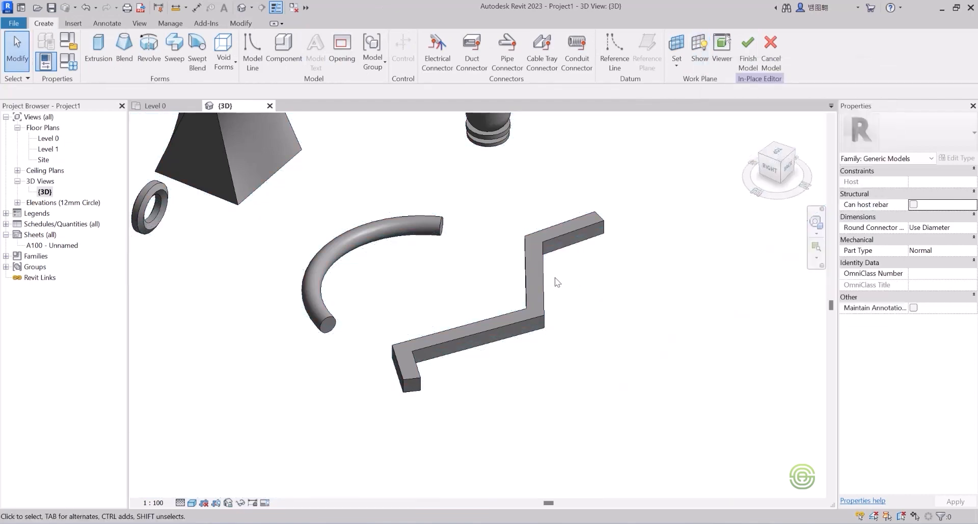
Examine the zigzag bar's corners and rectangular end face beside the curved tube.
scroll(556, 278, down, 2)
scroll(515, 319, up, 2)
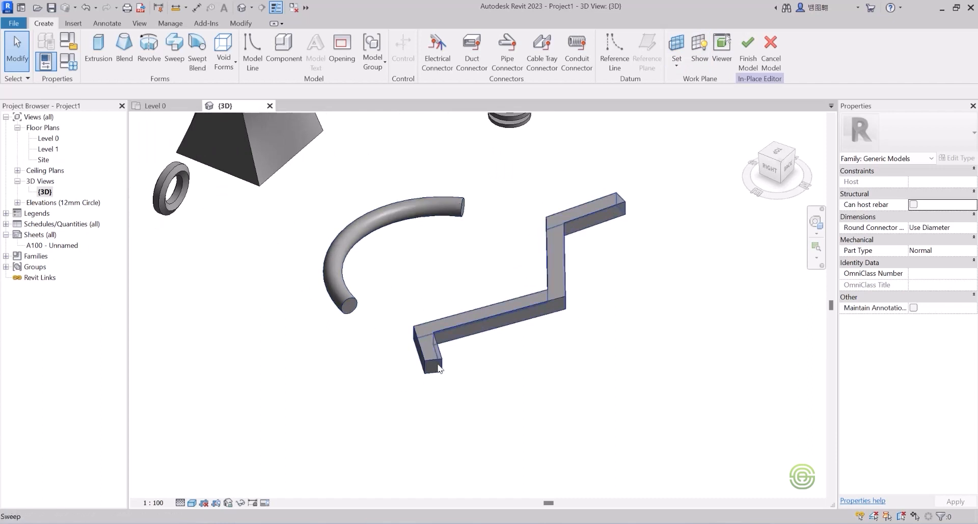
scroll(435, 366, up, 2)
scroll(412, 338, down, 2)
click(408, 336)
scroll(408, 336, down, 1)
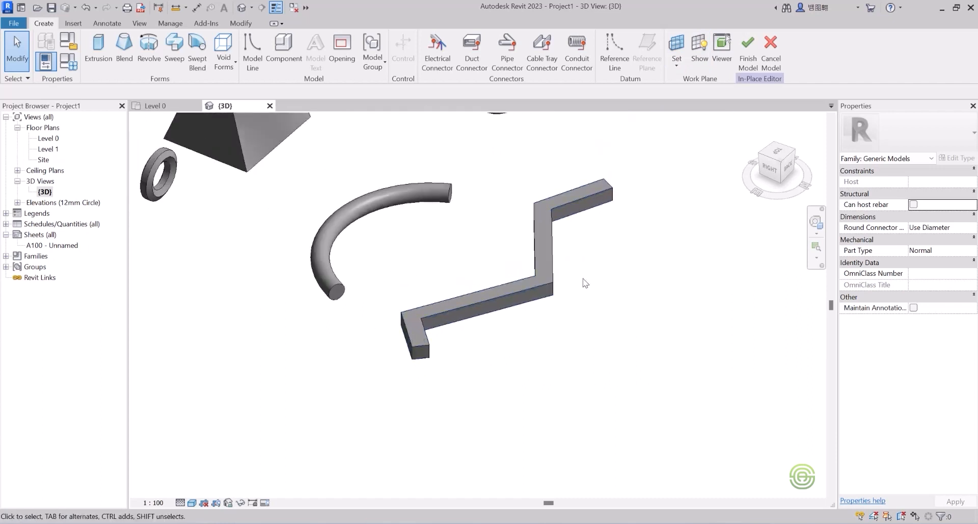
scroll(409, 343, up, 3)
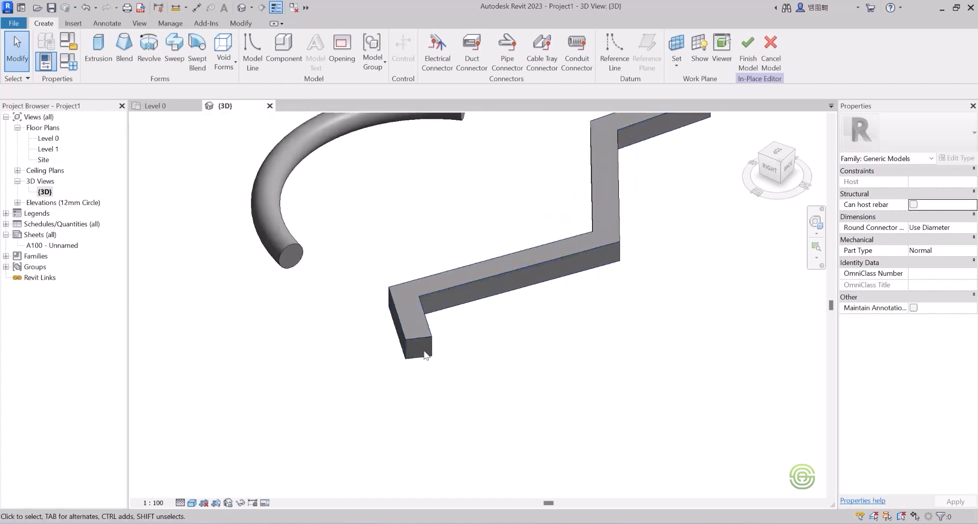
scroll(414, 345, down, 2)
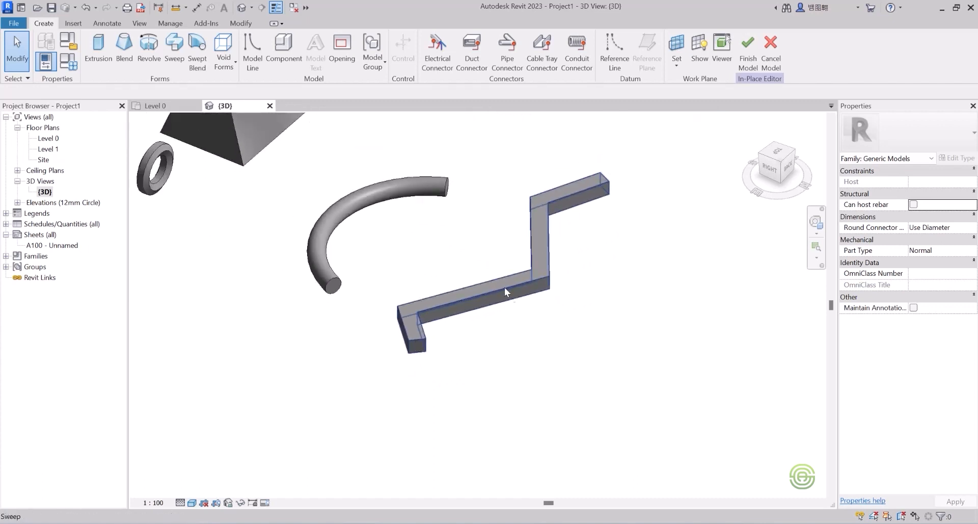
scroll(520, 301, down, 2)
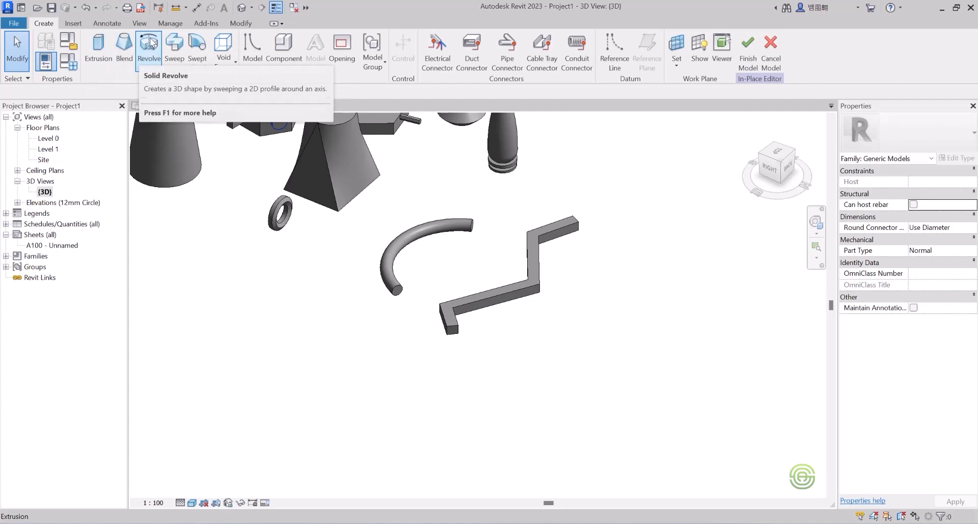
Start another Sweep and use Pick Path to define its path from existing 3D edges.
click(174, 51)
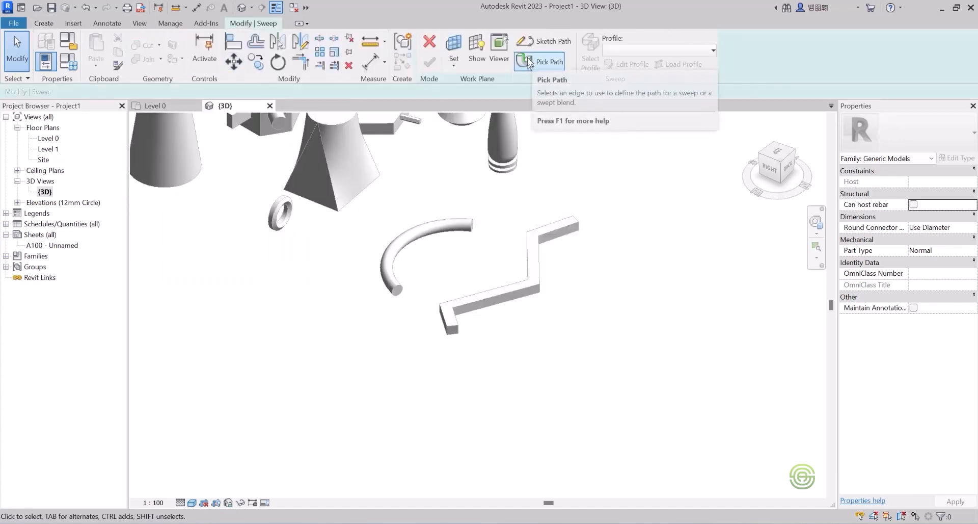
scroll(571, 345, down, 3)
scroll(450, 258, up, 3)
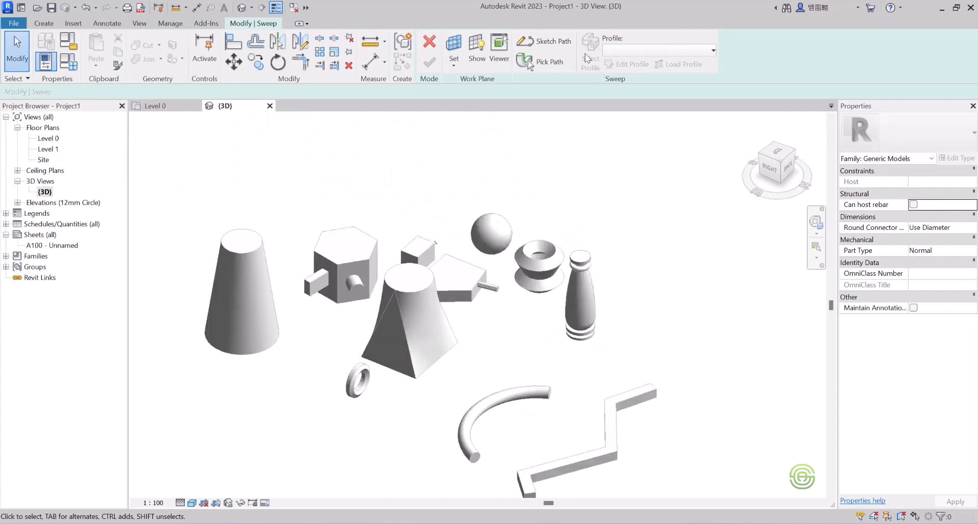
click(544, 64)
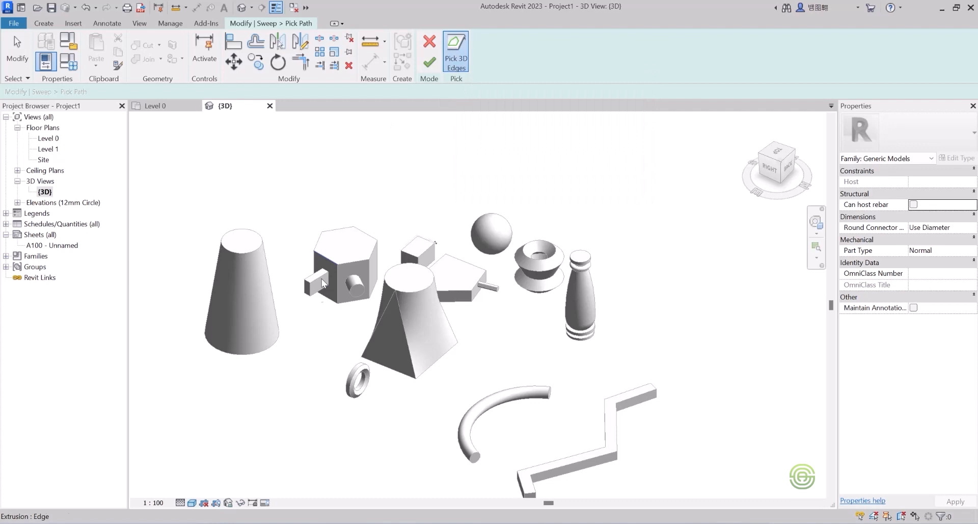
Pick the six edges around the hexagonal prism's top face as the sweep path, starting with the edge above the round stub, and finish the path.
scroll(301, 292, up, 3)
scroll(387, 240, up, 4)
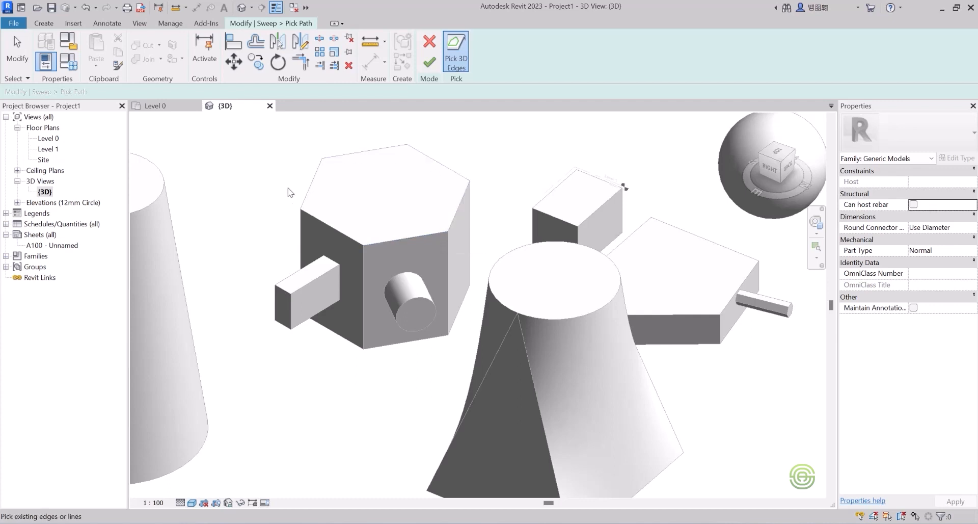
click(406, 238)
click(455, 218)
click(432, 160)
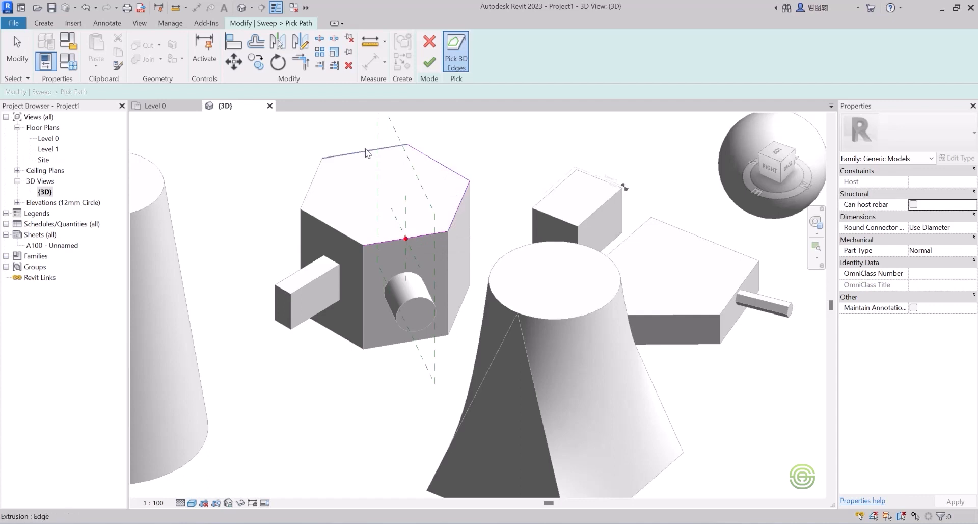
click(363, 153)
click(343, 233)
scroll(377, 219, up, 2)
scroll(389, 223, up, 2)
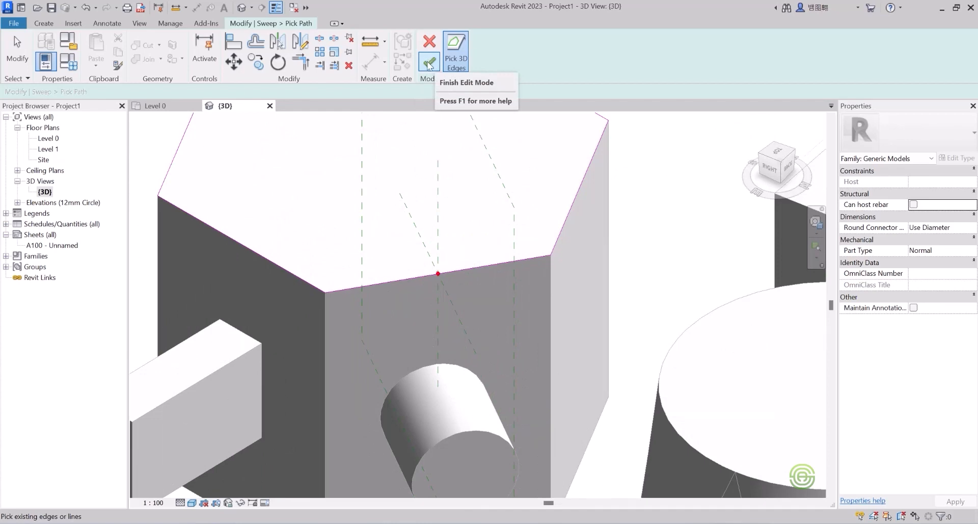
click(429, 62)
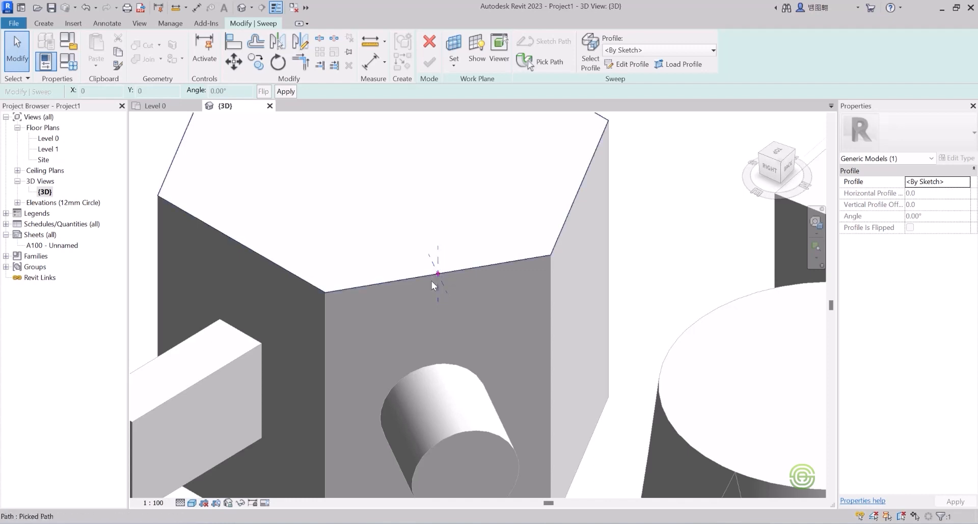
Sketch the sweep profile's stepped upper outline from the path point: 800 outward, 400 down, about 300 inward, 400 down, about 300 outward.
click(627, 65)
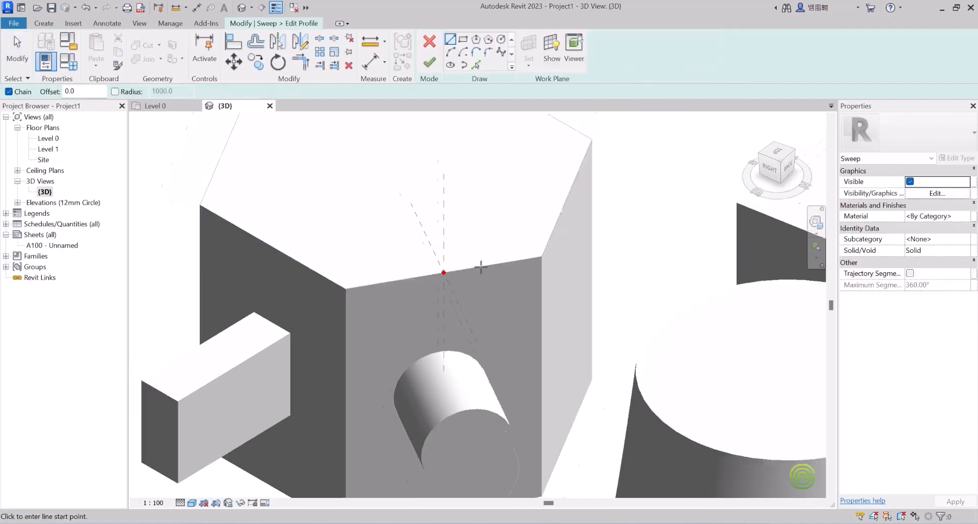
scroll(479, 268, down, 2)
shift+middle_drag(471, 274, 507, 260)
scroll(452, 416, up, 4)
scroll(458, 454, up, 4)
shift+middle_drag(458, 407, 526, 365)
scroll(472, 275, down, 3)
scroll(471, 275, down, 3)
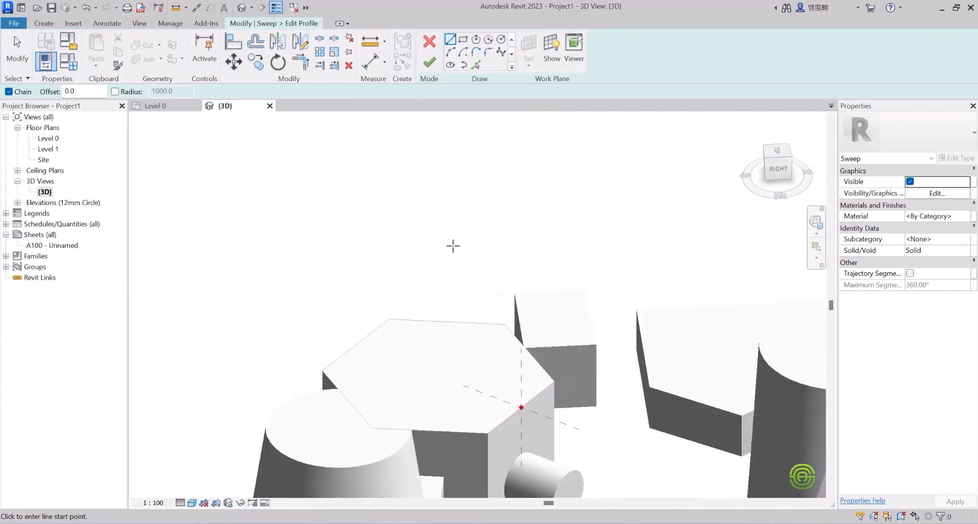
scroll(563, 407, up, 5)
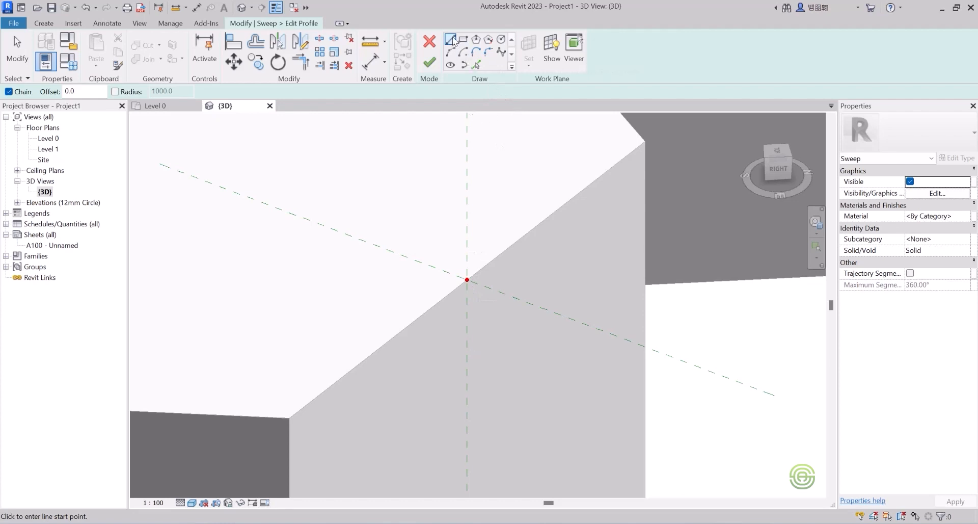
scroll(499, 332, up, 3)
scroll(502, 263, down, 2)
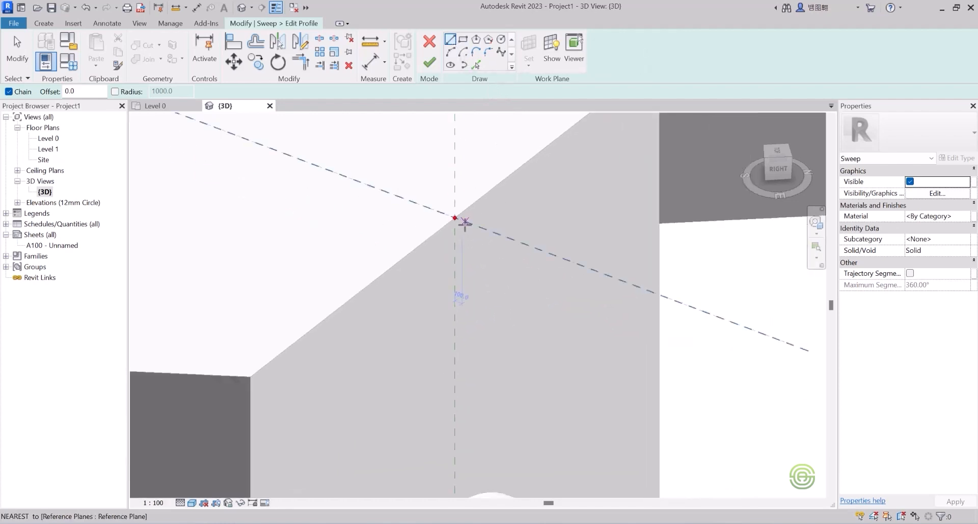
scroll(461, 220, up, 1)
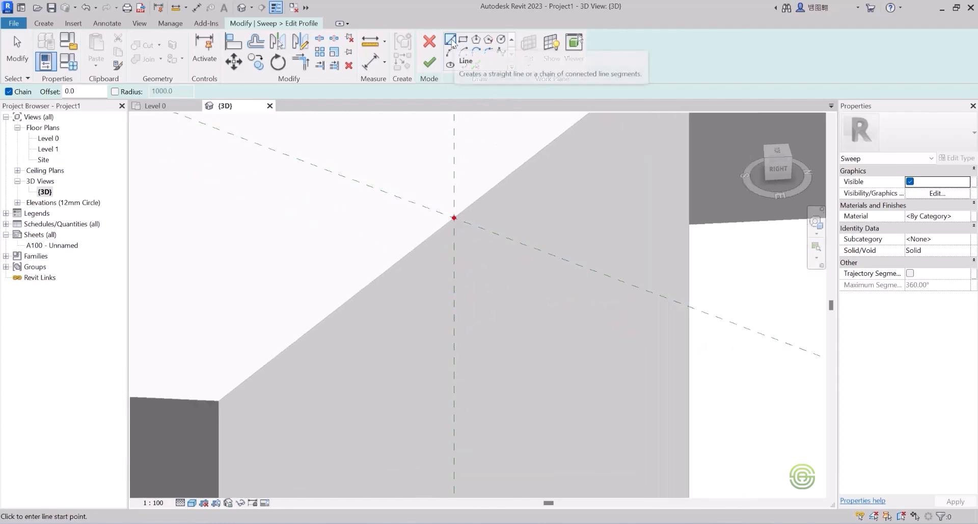
click(453, 217)
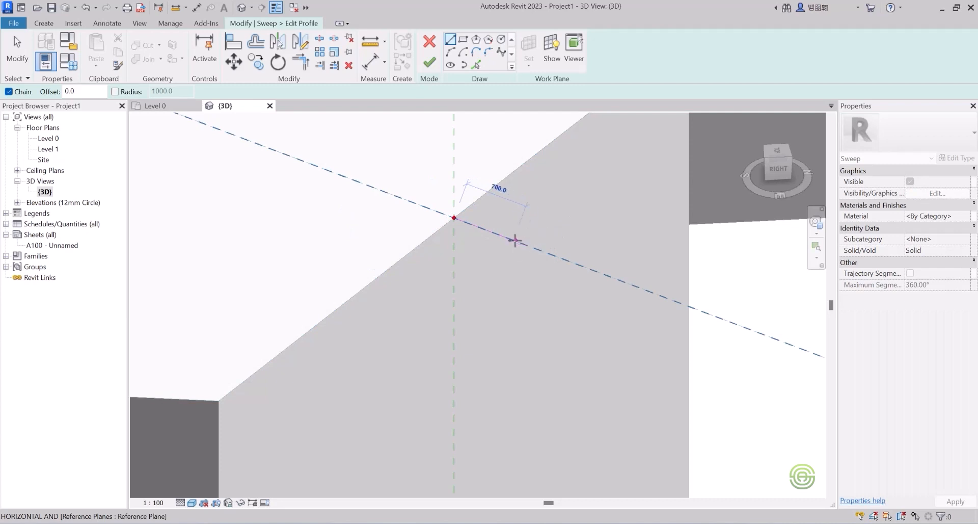
click(522, 243)
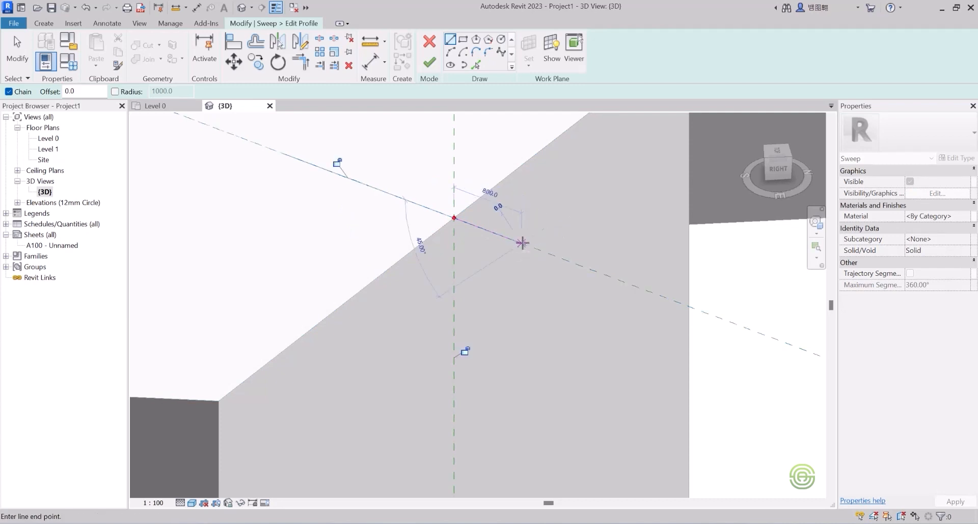
click(522, 278)
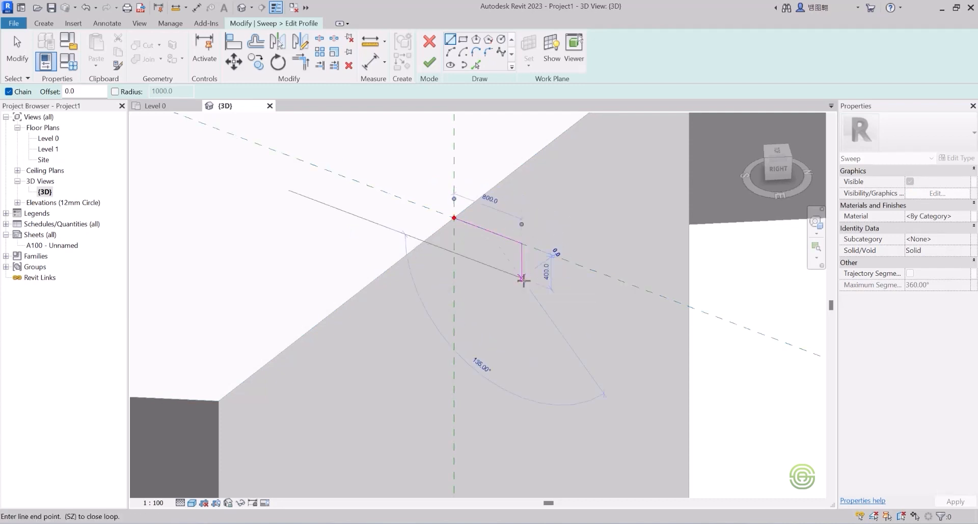
click(496, 269)
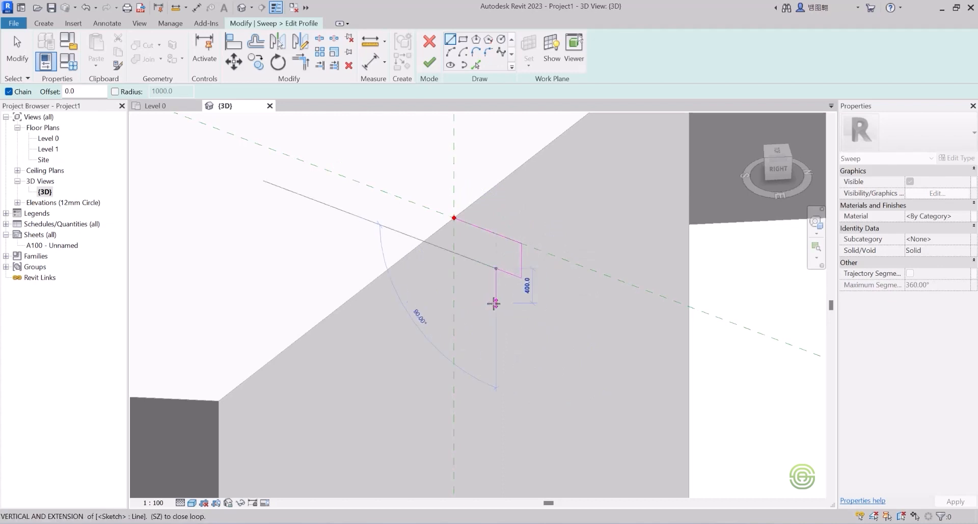
click(496, 303)
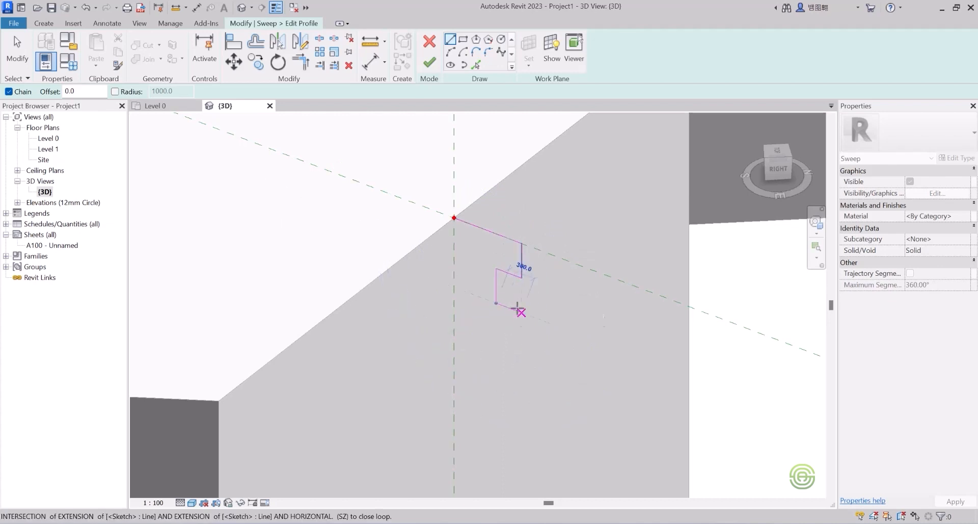
click(521, 311)
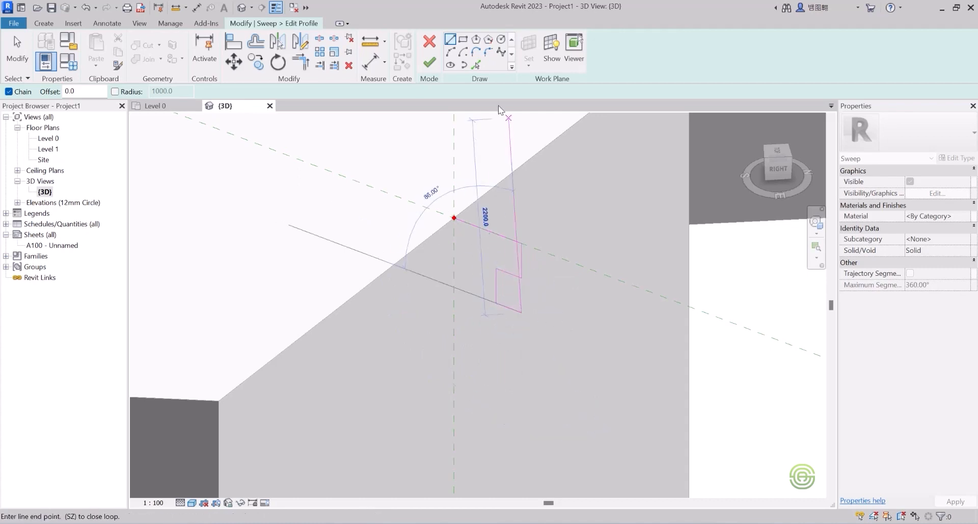
Continue the profile with two arcs curving into an S shape, the first bulging outward and the second bulging inward toward the prism.
click(451, 51)
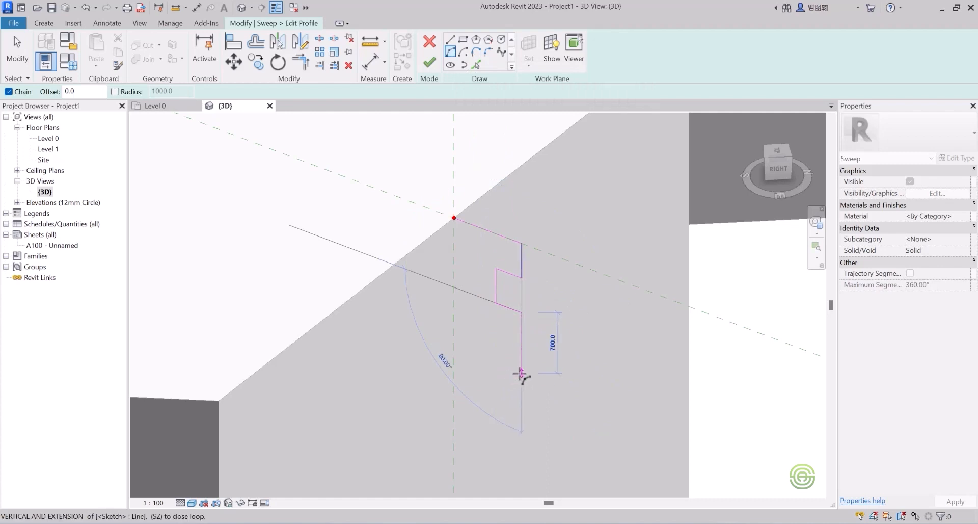
click(520, 364)
click(547, 349)
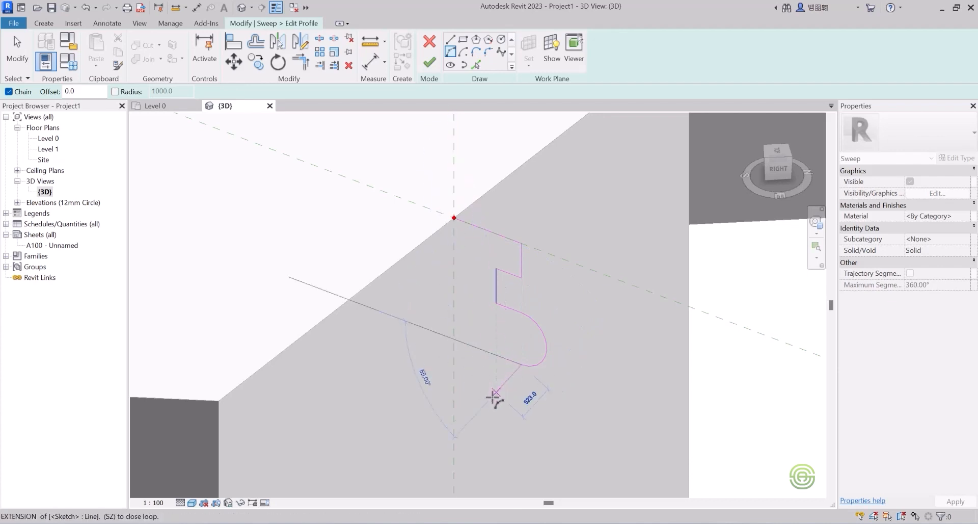
click(496, 399)
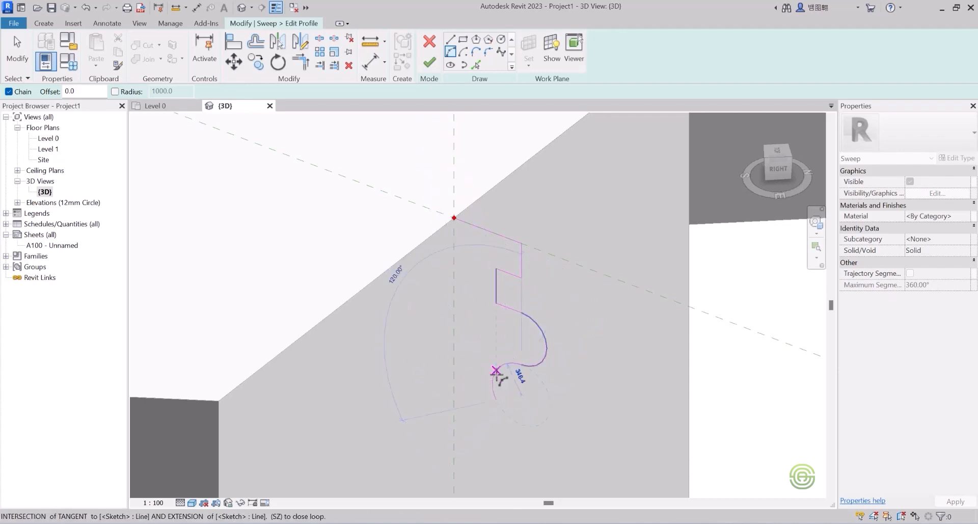
click(509, 405)
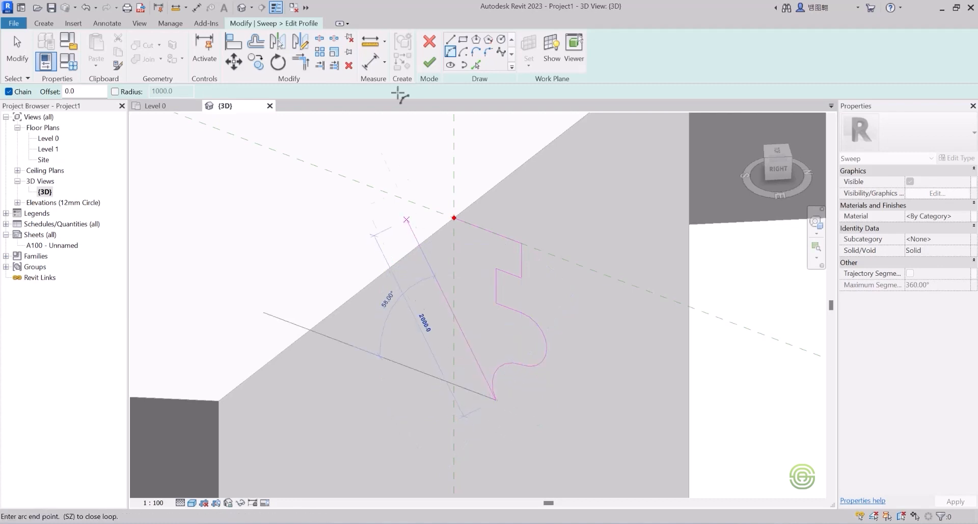
Close the profile with straight lines: outward, down, 800 back to the vertical reference plane, and up to the starting point.
click(453, 42)
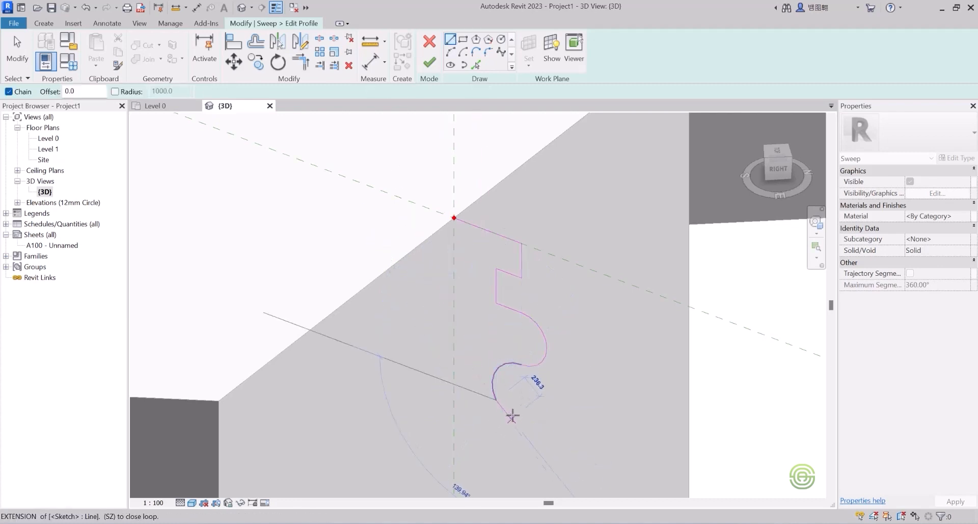
click(521, 409)
click(520, 443)
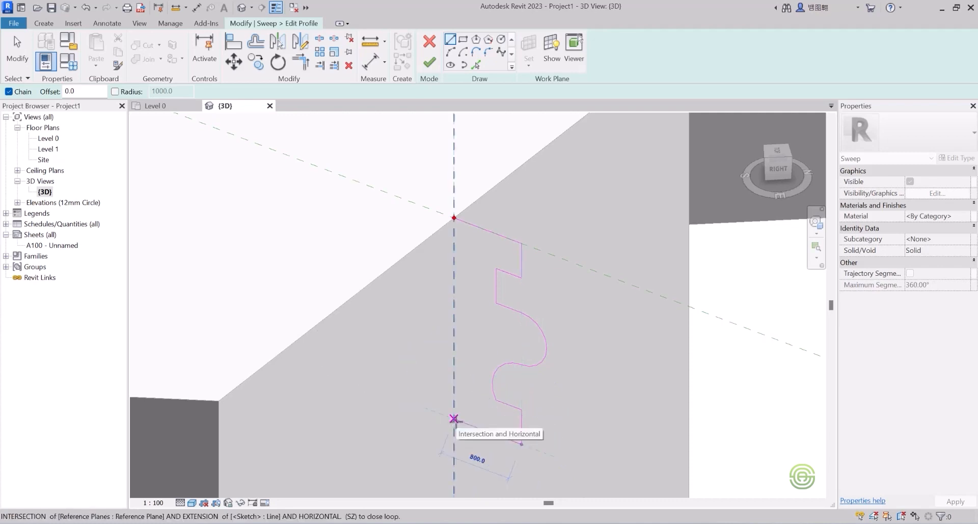
click(454, 418)
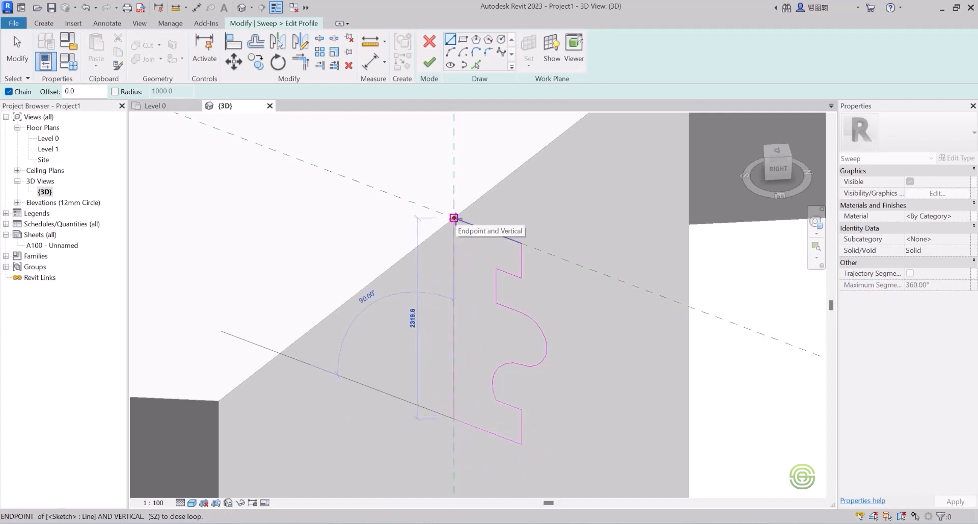
click(453, 218)
click(454, 218)
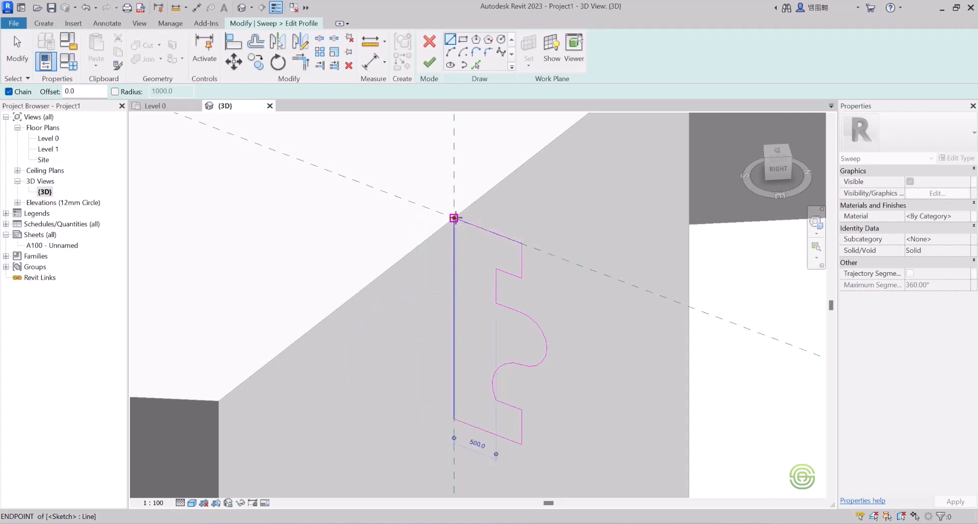
Finish the profile sketch and complete the Sweep as a solid moulding around the hexagonal prism's top edges.
click(429, 61)
scroll(528, 299, down, 5)
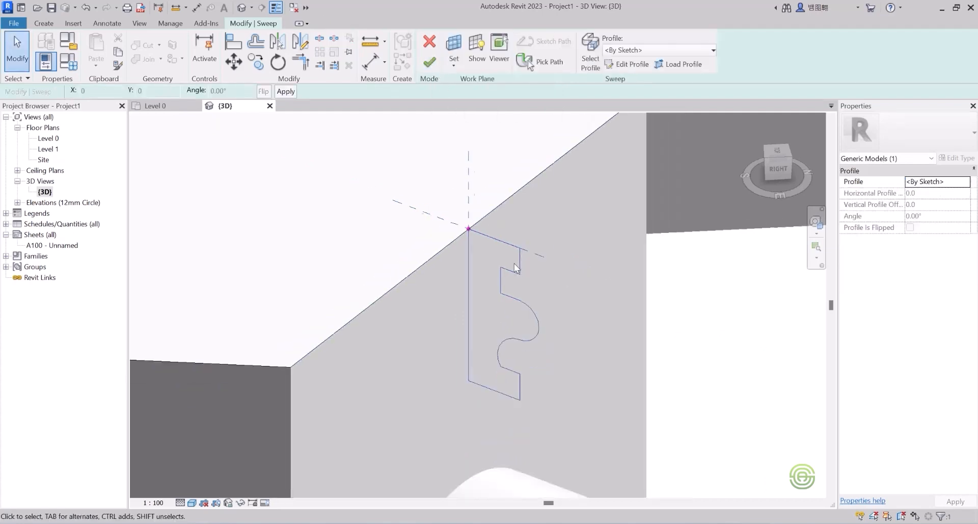
scroll(528, 299, down, 4)
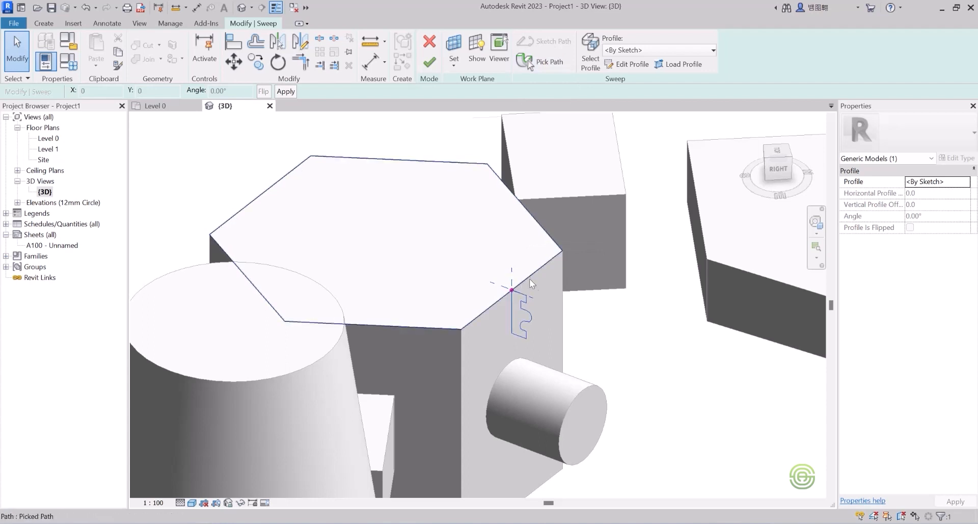
scroll(516, 326, up, 1)
scroll(516, 326, up, 1)
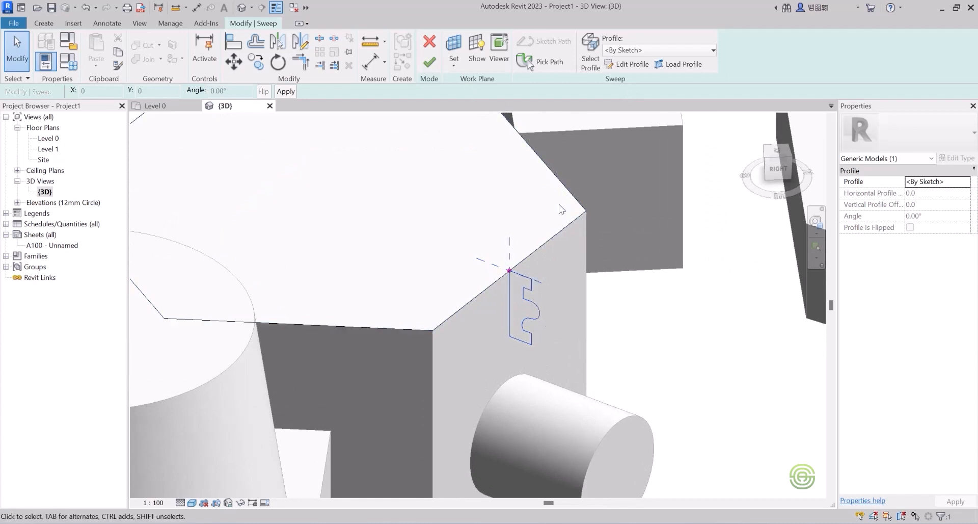
scroll(524, 354, down, 3)
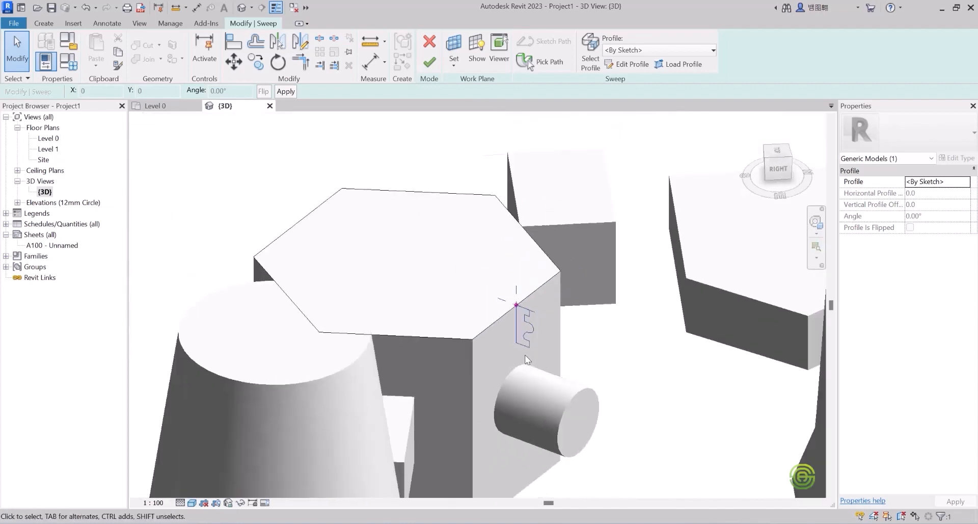
click(430, 62)
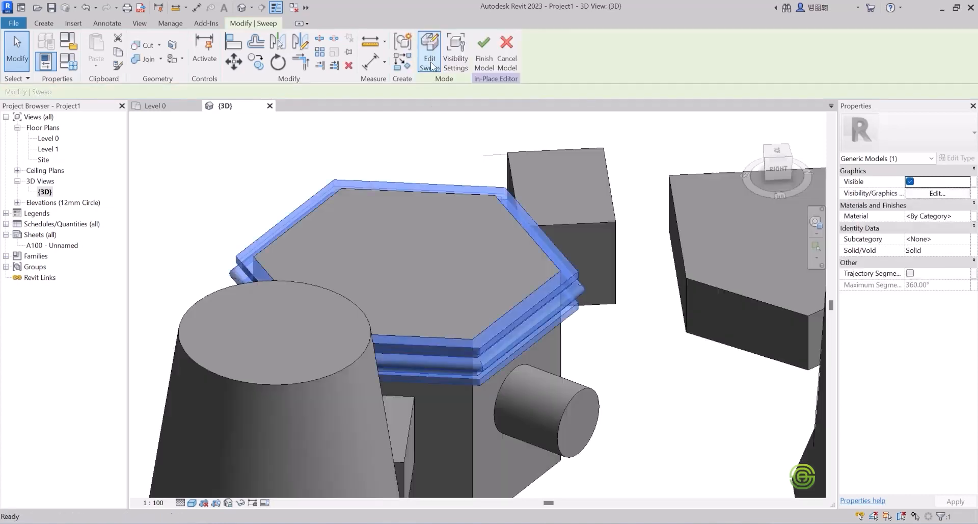
Deselect the new moulding and examine its profile and mitred corners around the hexagonal prism.
scroll(546, 334, up, 2)
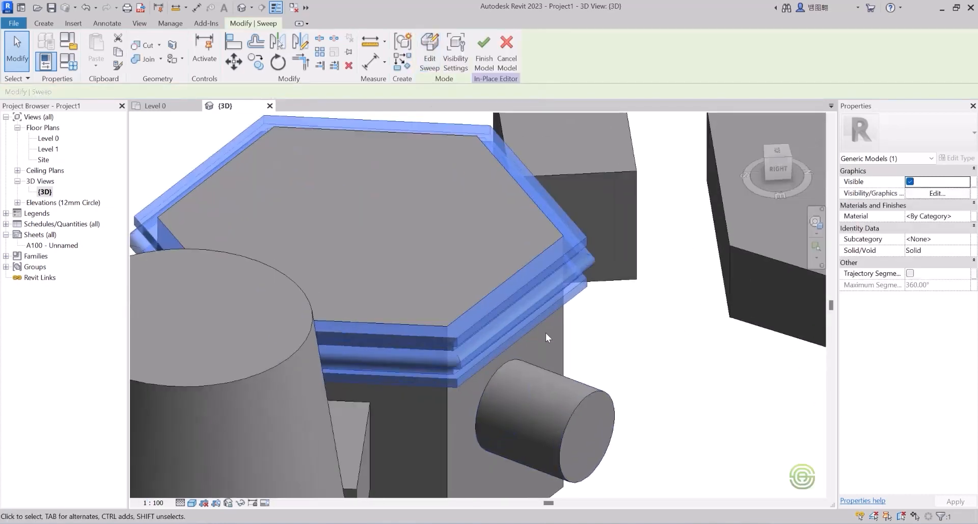
scroll(515, 345, down, 2)
shift+middle_drag(497, 361, 372, 291)
scroll(343, 344, up, 2)
click(168, 258)
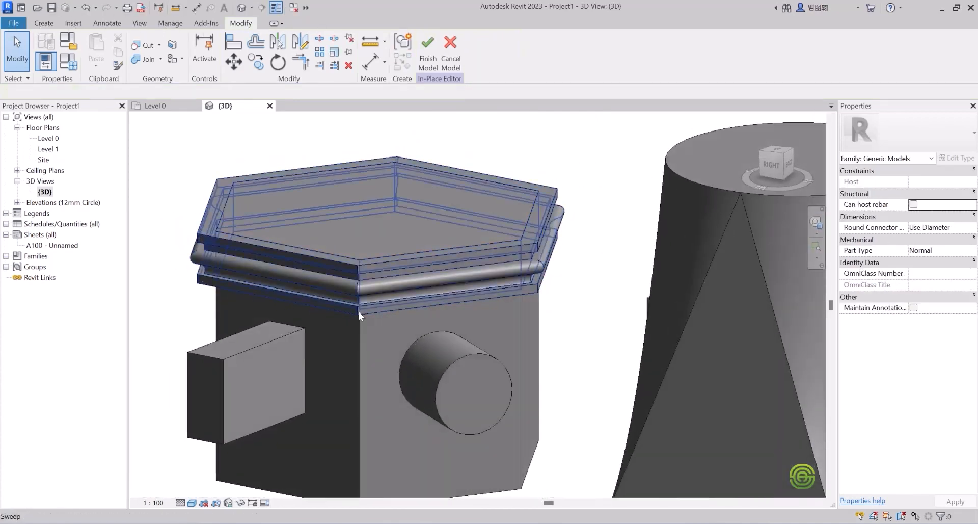
shift+middle_drag(366, 305, 494, 255)
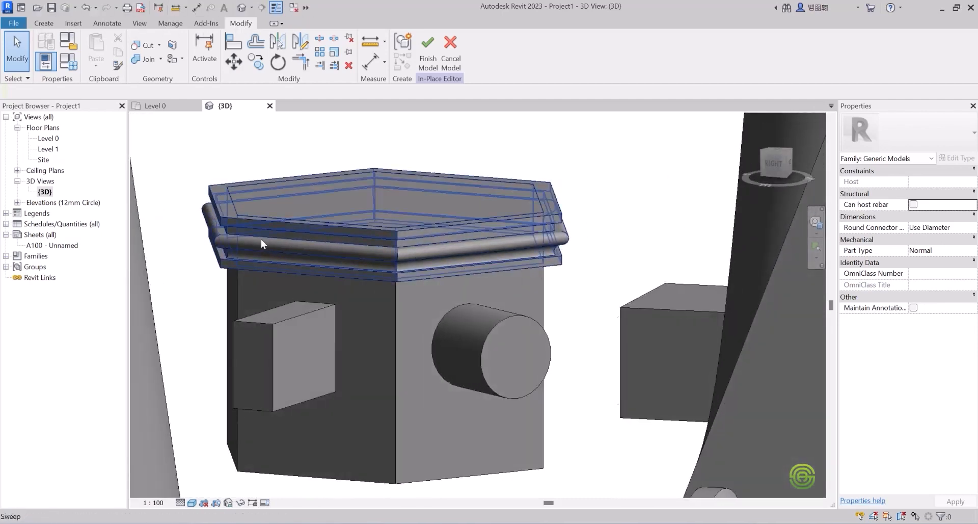
Compare the moulding on the prism's picked edges with the curved tube, the zigzag bar and the neighbouring solids.
scroll(276, 257, down, 5)
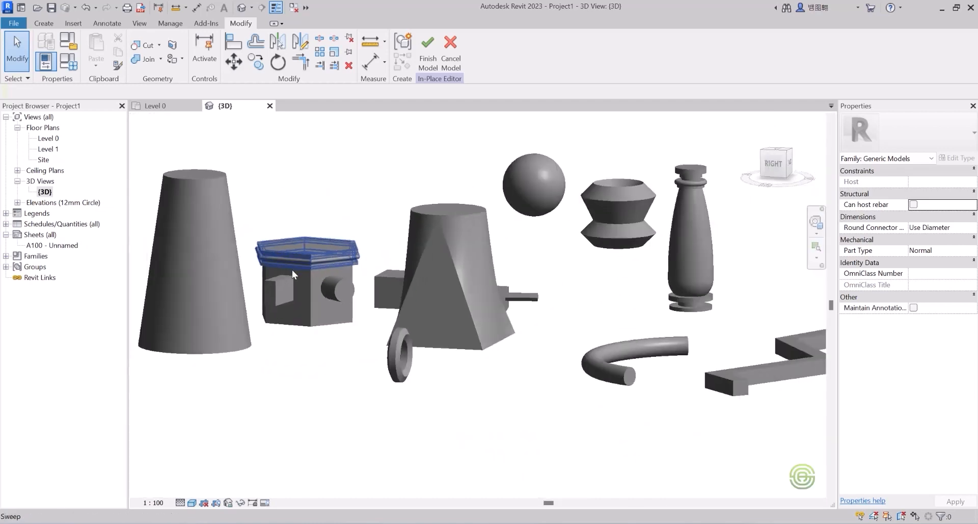
scroll(293, 272, down, 3)
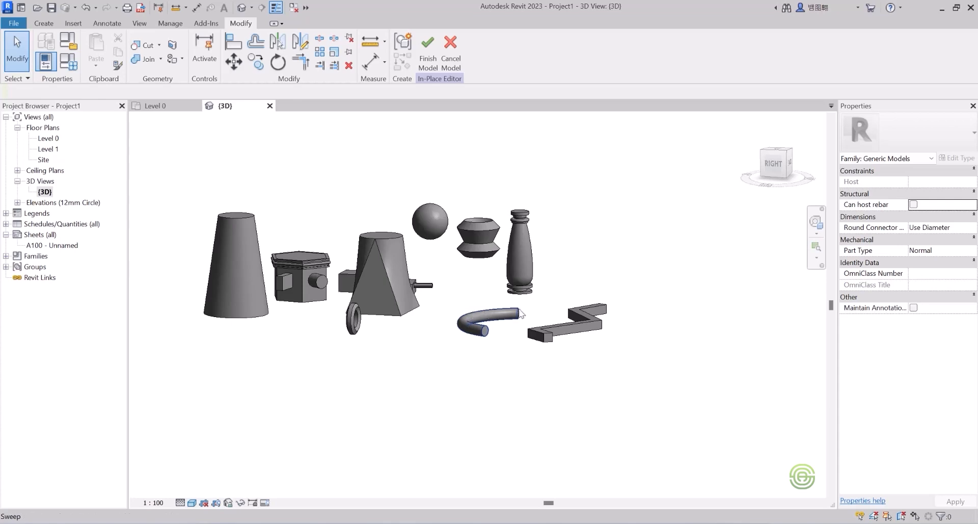
click(556, 334)
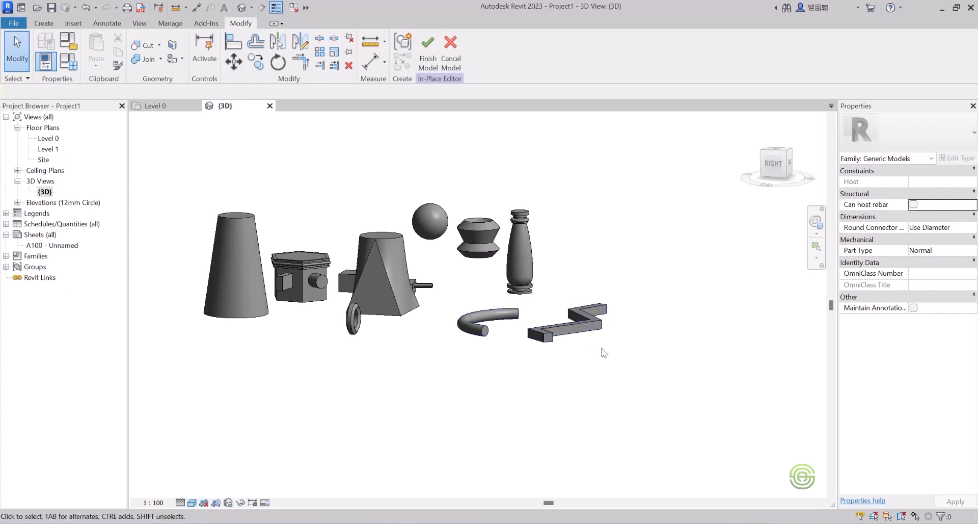
scroll(601, 344, down, 1)
scroll(408, 301, up, 6)
scroll(408, 301, up, 2)
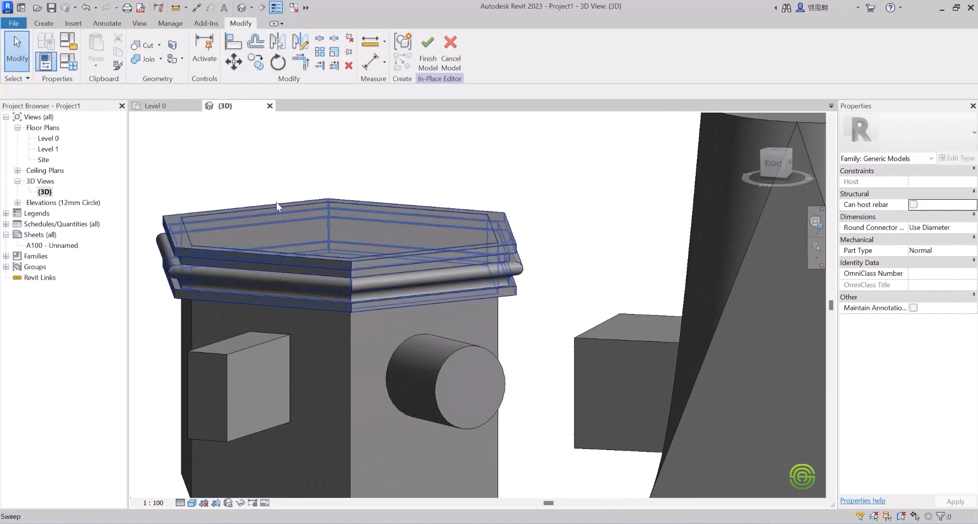
scroll(432, 313, down, 3)
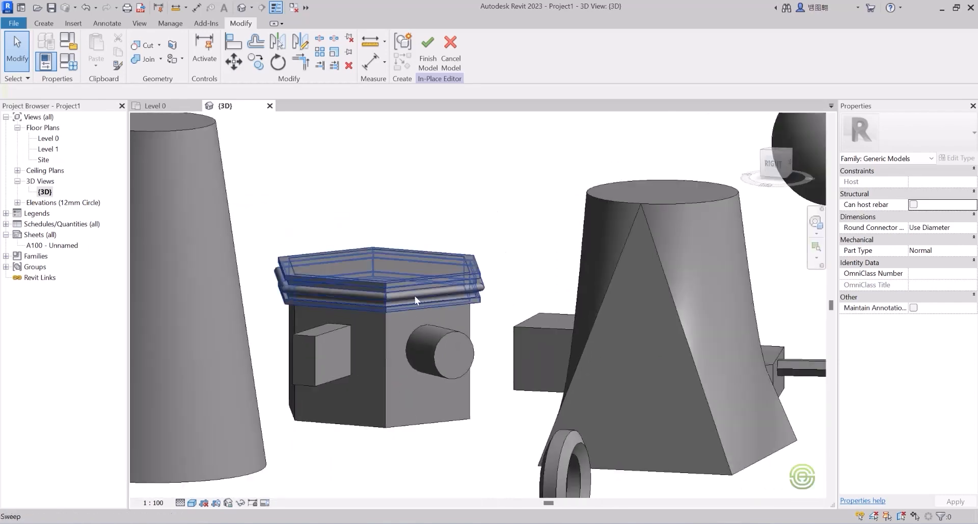
scroll(371, 301, up, 4)
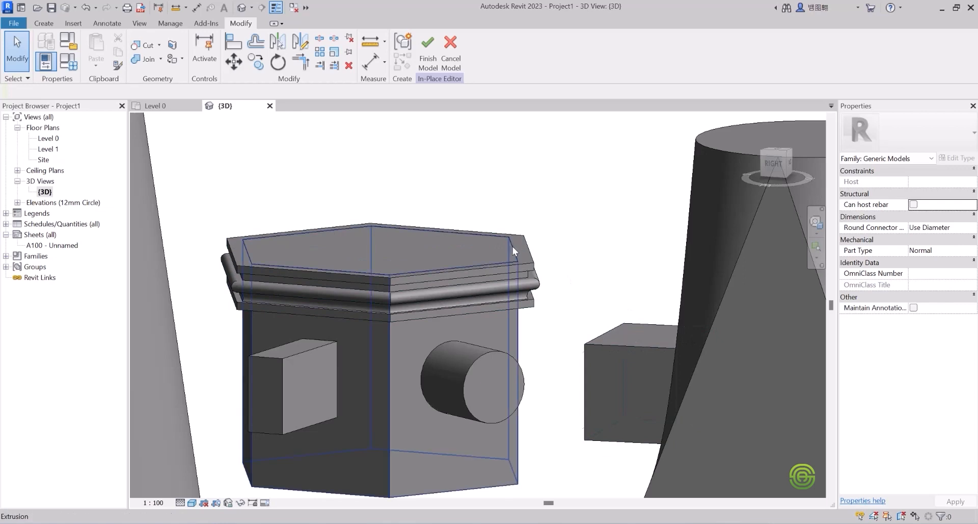
scroll(404, 316, down, 3)
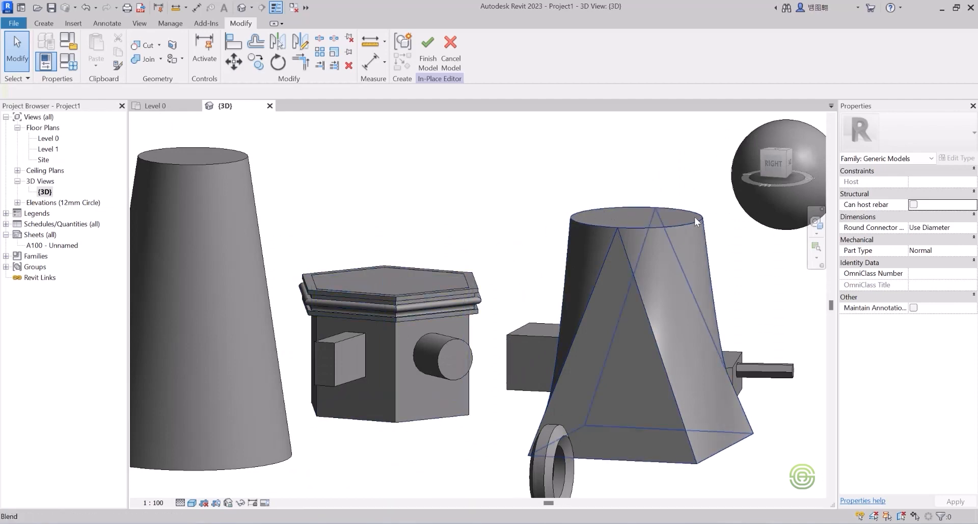
scroll(465, 274, up, 3)
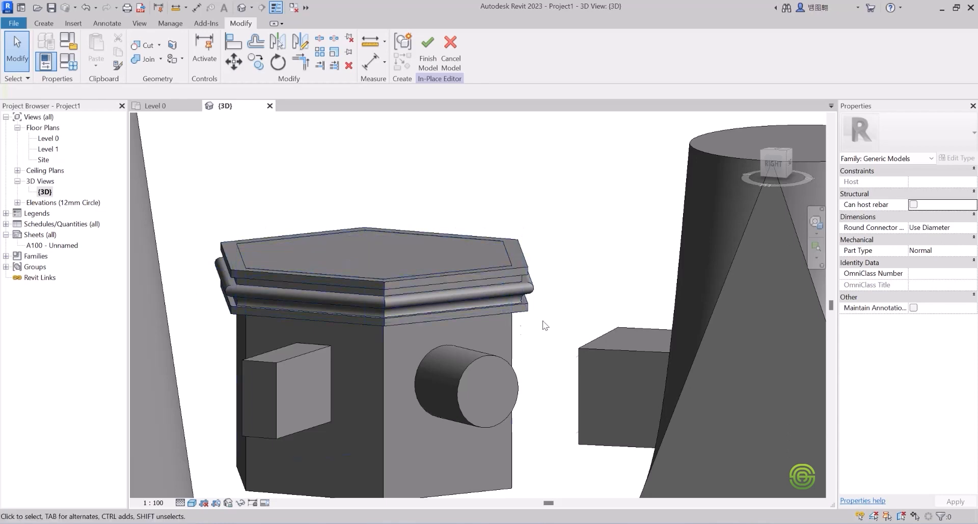
Bring all the solid forms into view and show the commands for creating forms.
scroll(382, 306, down, 5)
shift+middle_drag(393, 299, 410, 348)
scroll(383, 329, down, 2)
scroll(404, 227, down, 2)
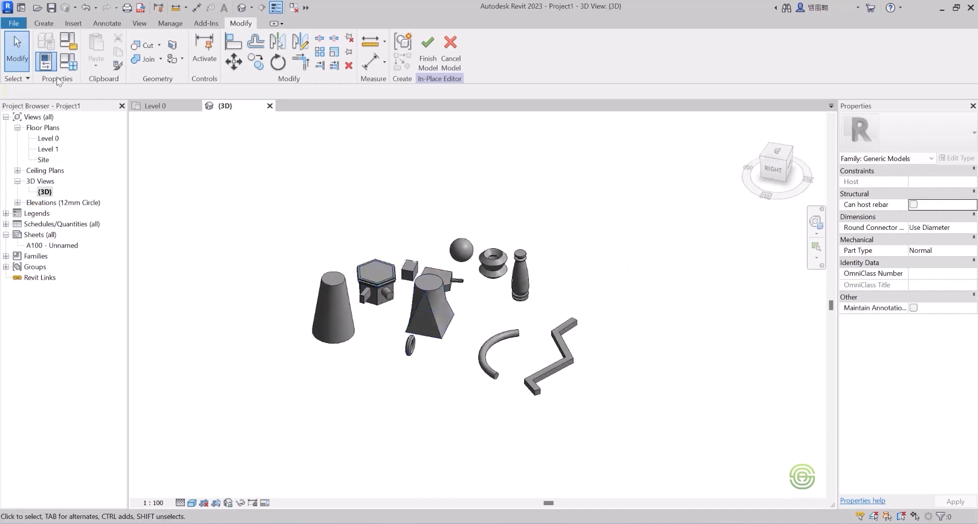
click(51, 24)
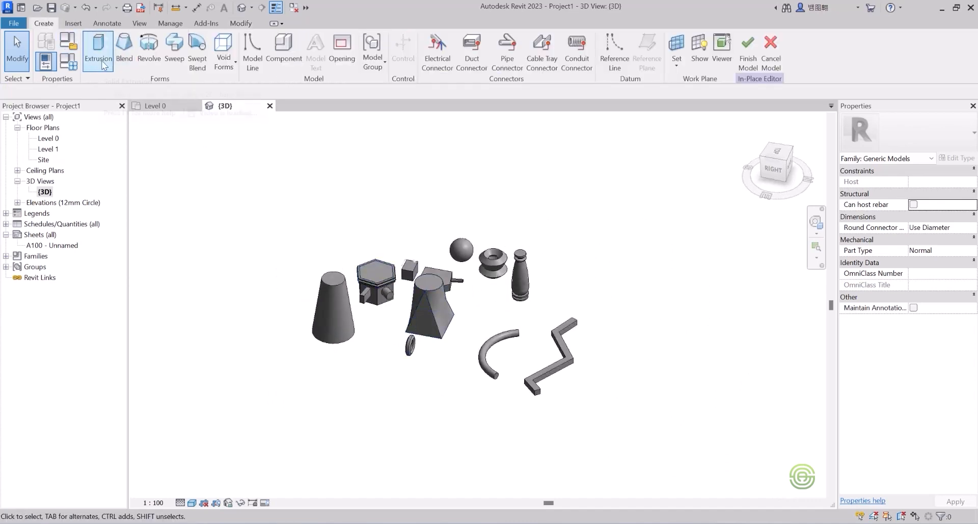